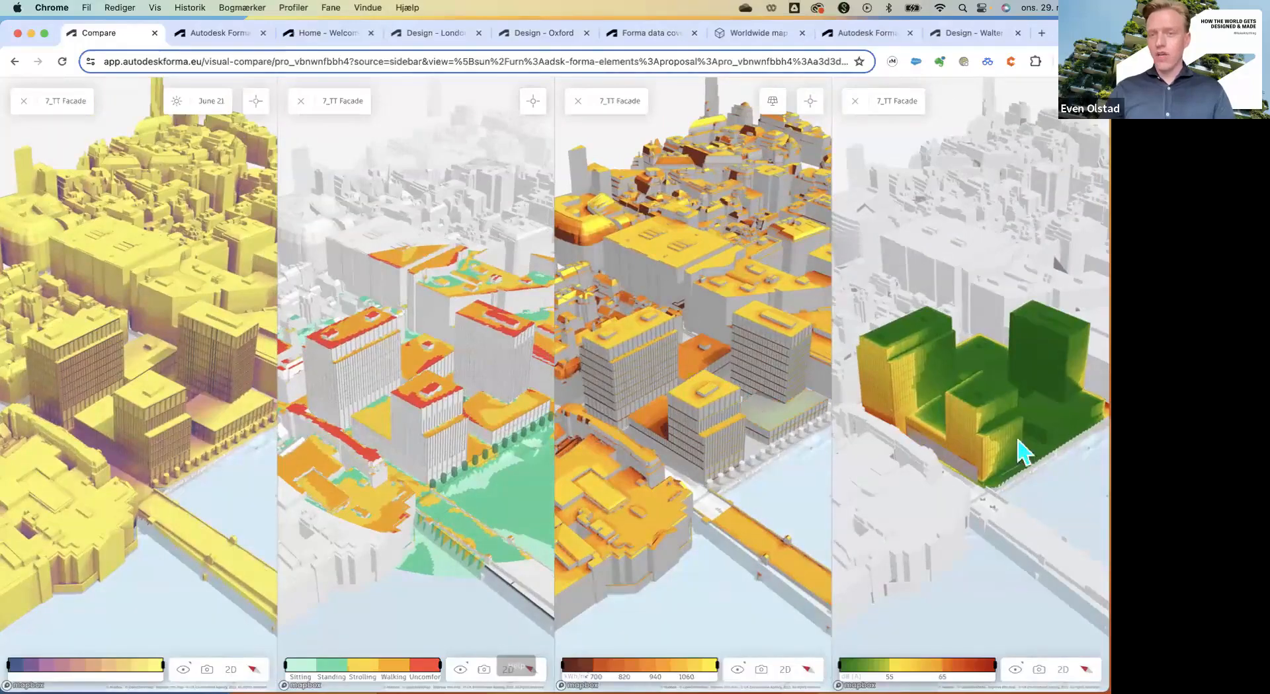
Orbit the four linked comparison views, then open the Forma hub from the Autodesk Forma product page.
{"action": "left_click_drag", "start_coordinate": [1028, 442], "coordinate": [947, 448]}
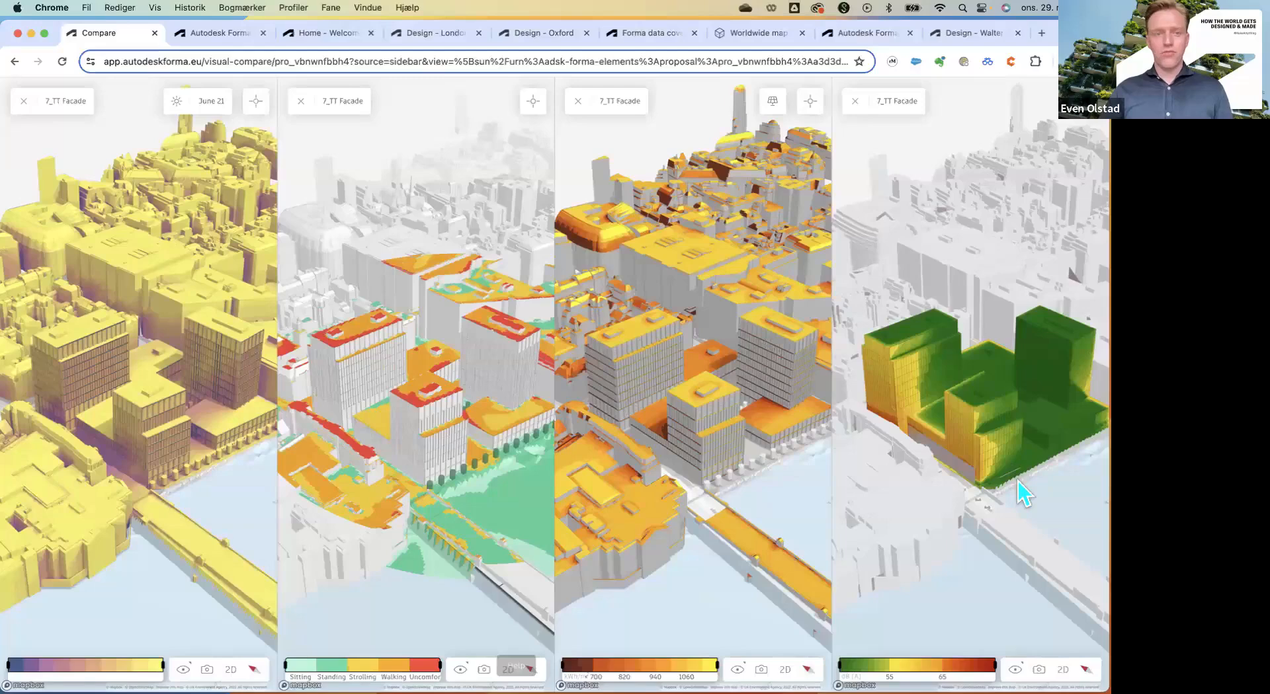
{"action": "scroll", "coordinate": [676, 545], "scroll_direction": "up", "scroll_amount": 2}
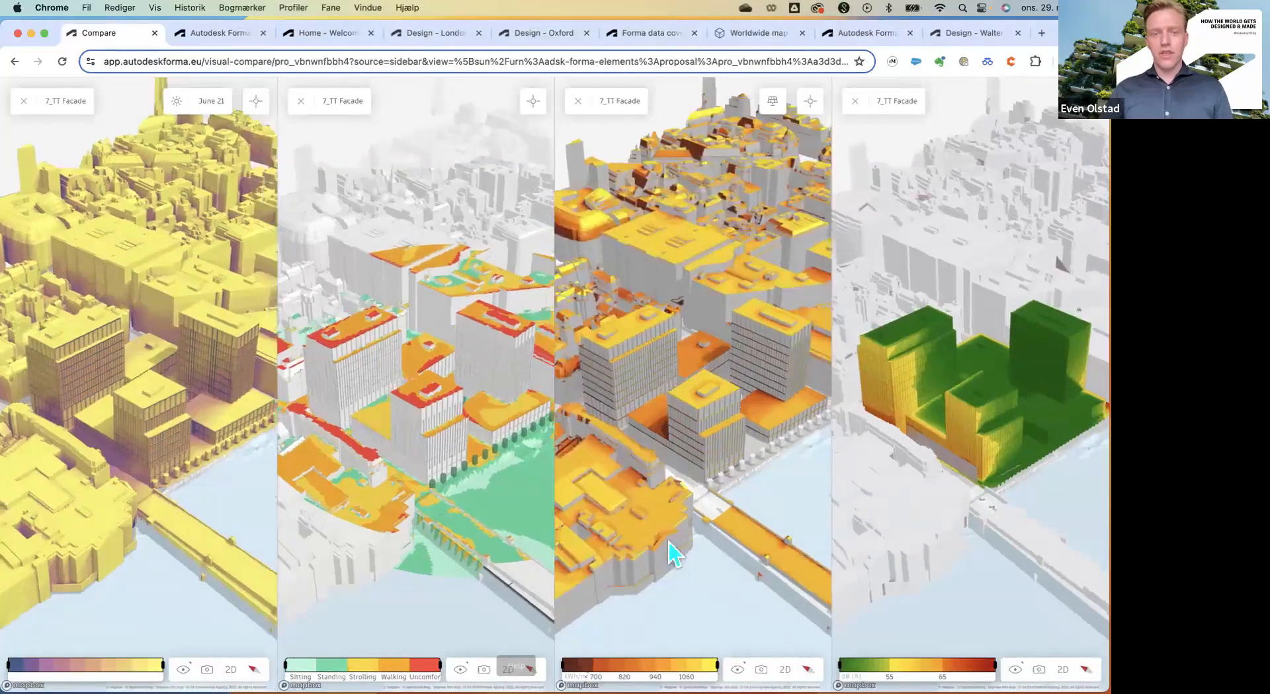
{"action": "scroll", "coordinate": [651, 566], "scroll_direction": "up", "scroll_amount": 5}
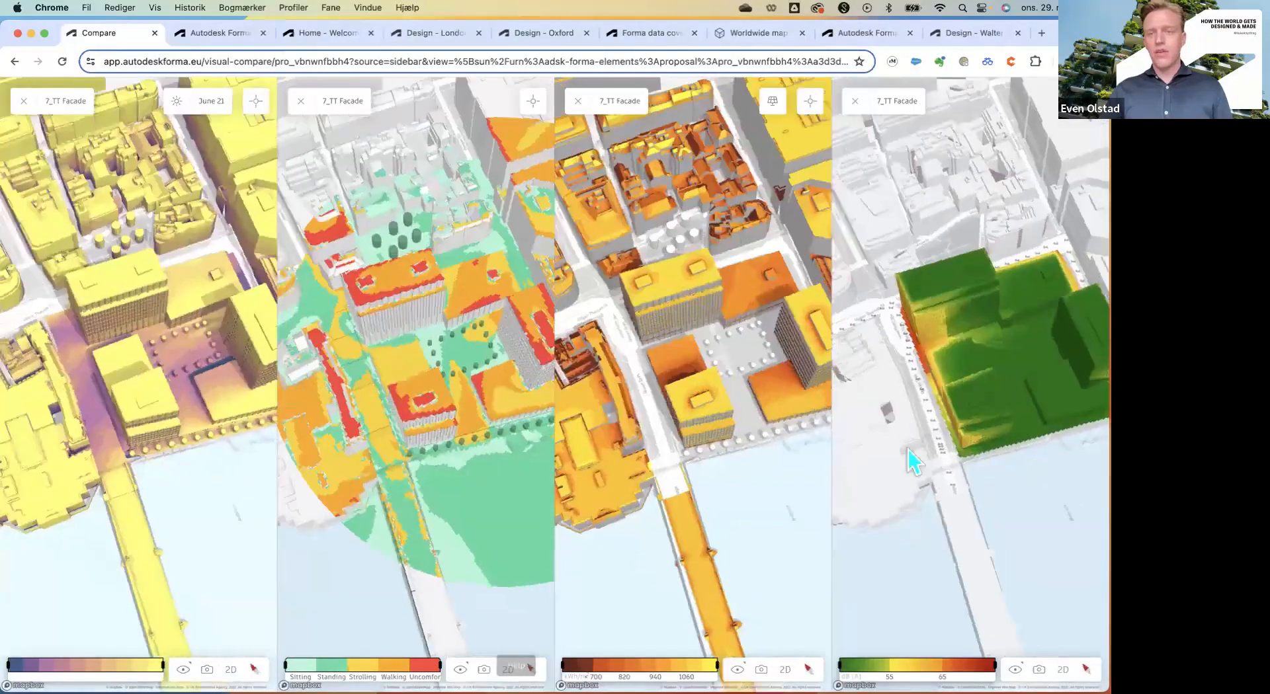
{"action": "right_click_drag", "start_coordinate": [908, 449], "coordinate": [971, 390]}
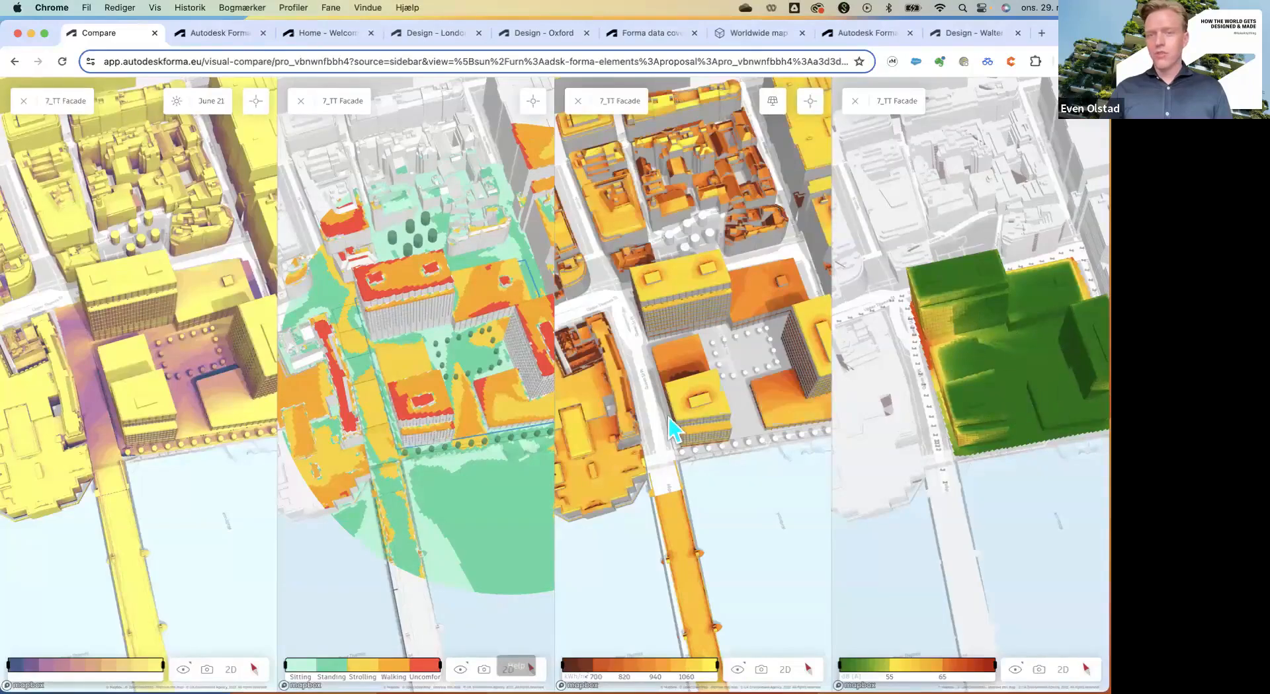
{"action": "right_click_drag", "start_coordinate": [708, 374], "coordinate": [722, 345]}
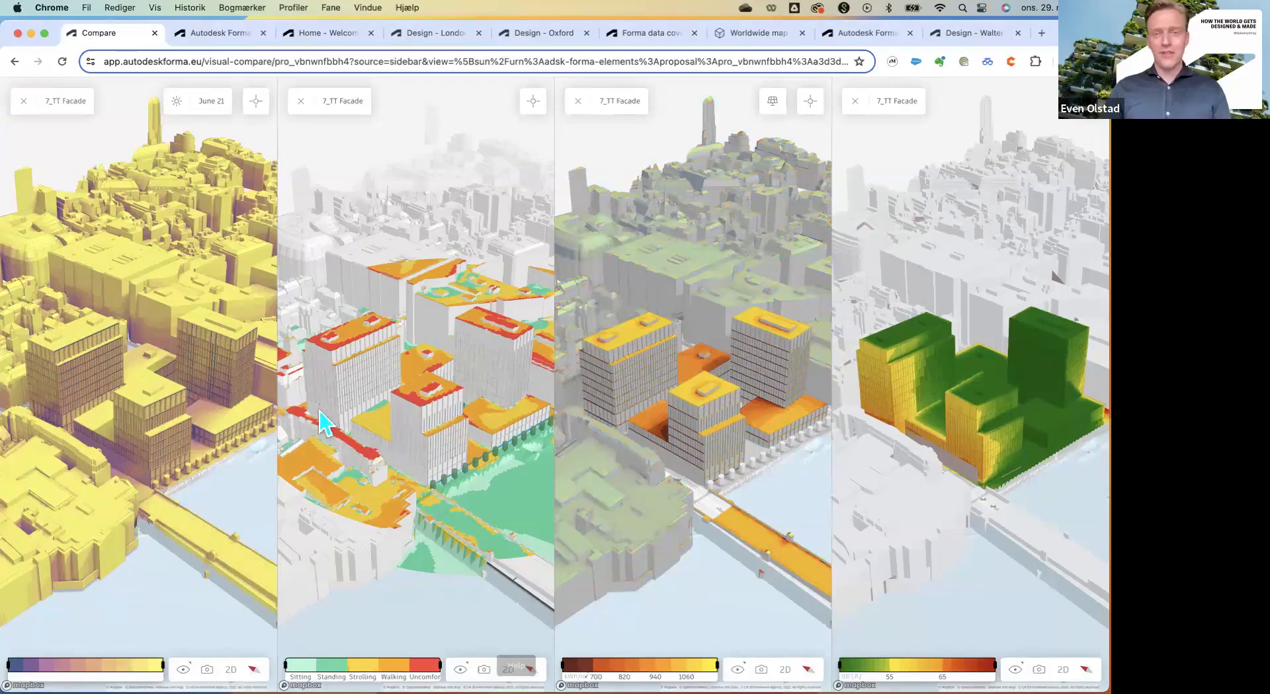
{"action": "left_click", "coordinate": [219, 33]}
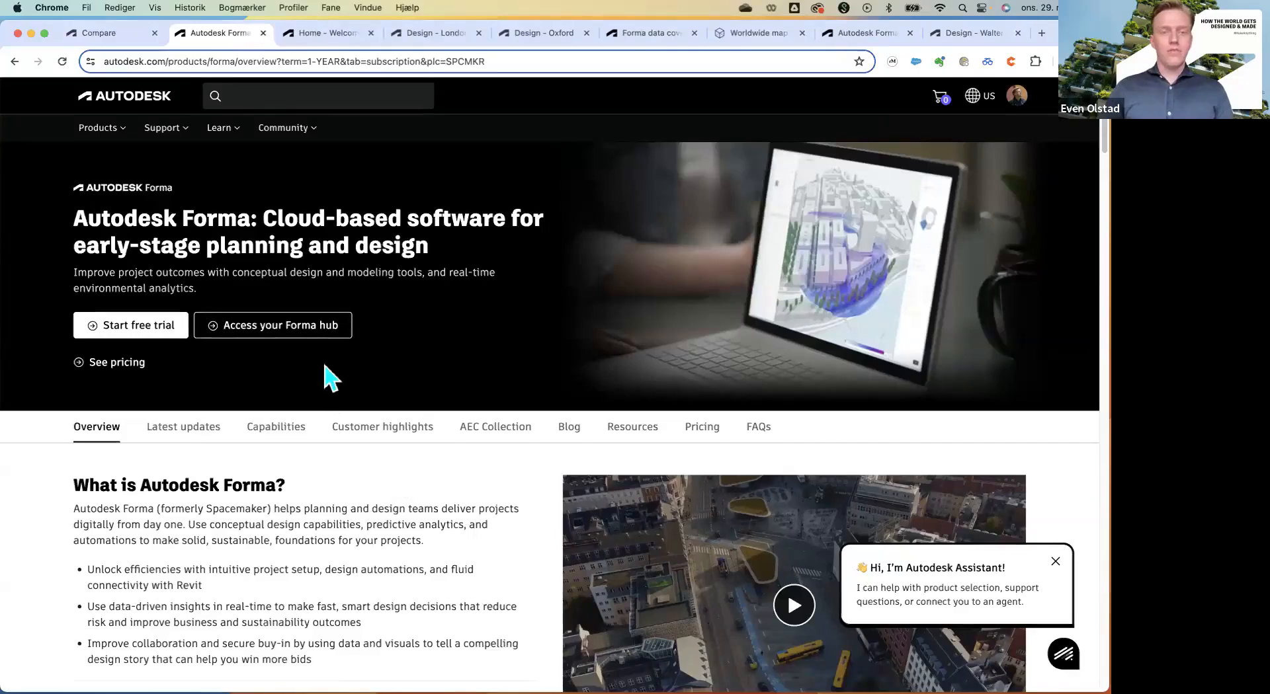
{"action": "left_click", "coordinate": [274, 342]}
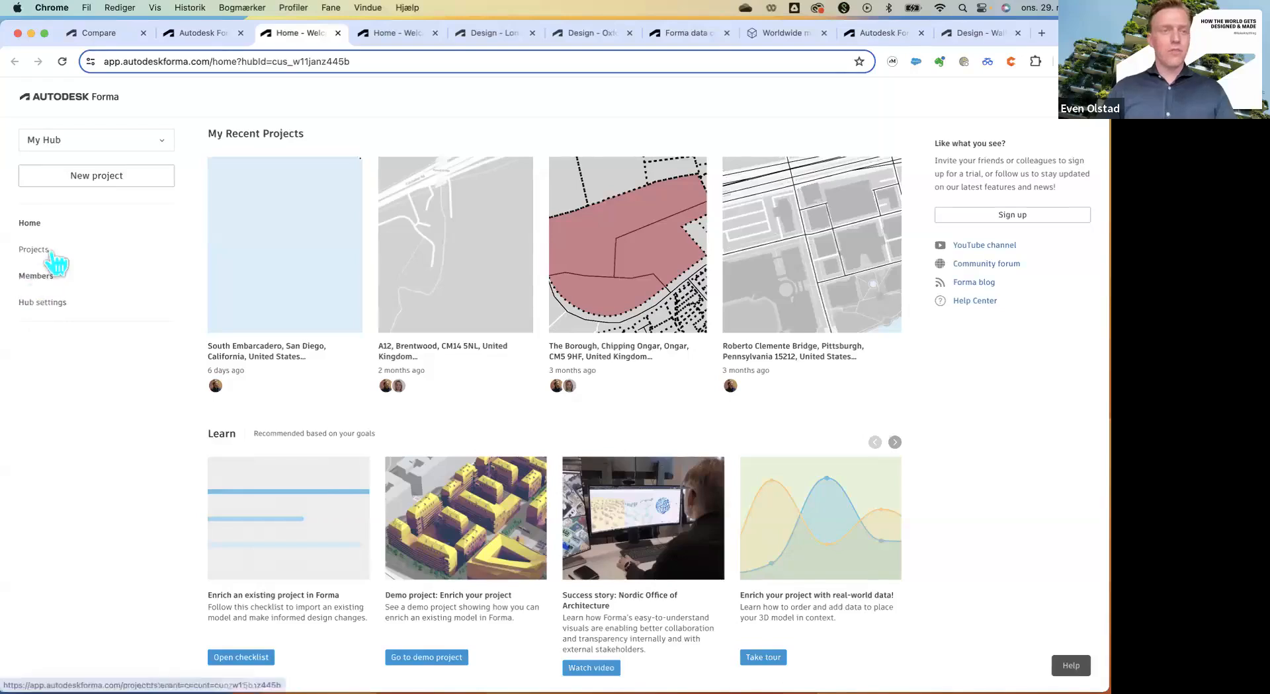
Create a new project located at The Shard, 32 London Bridge Street, searched as 'the shard'.
{"action": "left_click", "coordinate": [138, 191]}
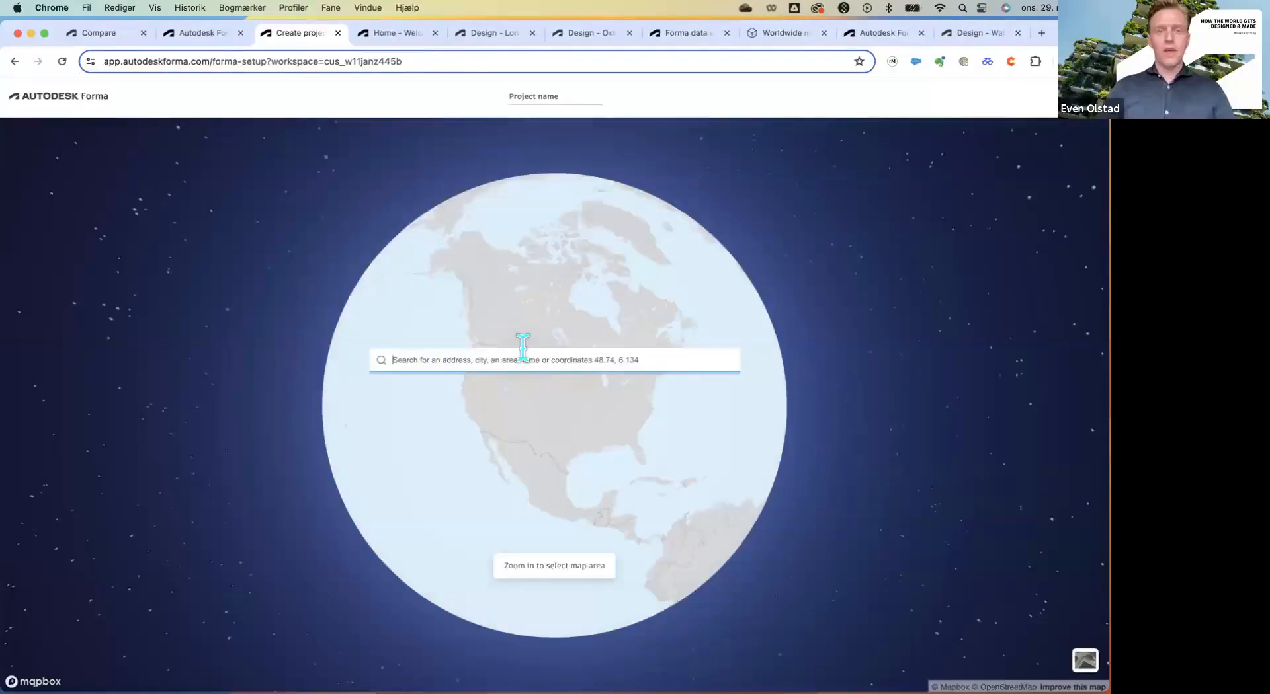
{"action": "left_click", "coordinate": [537, 363]}
{"action": "type", "text": "t"}
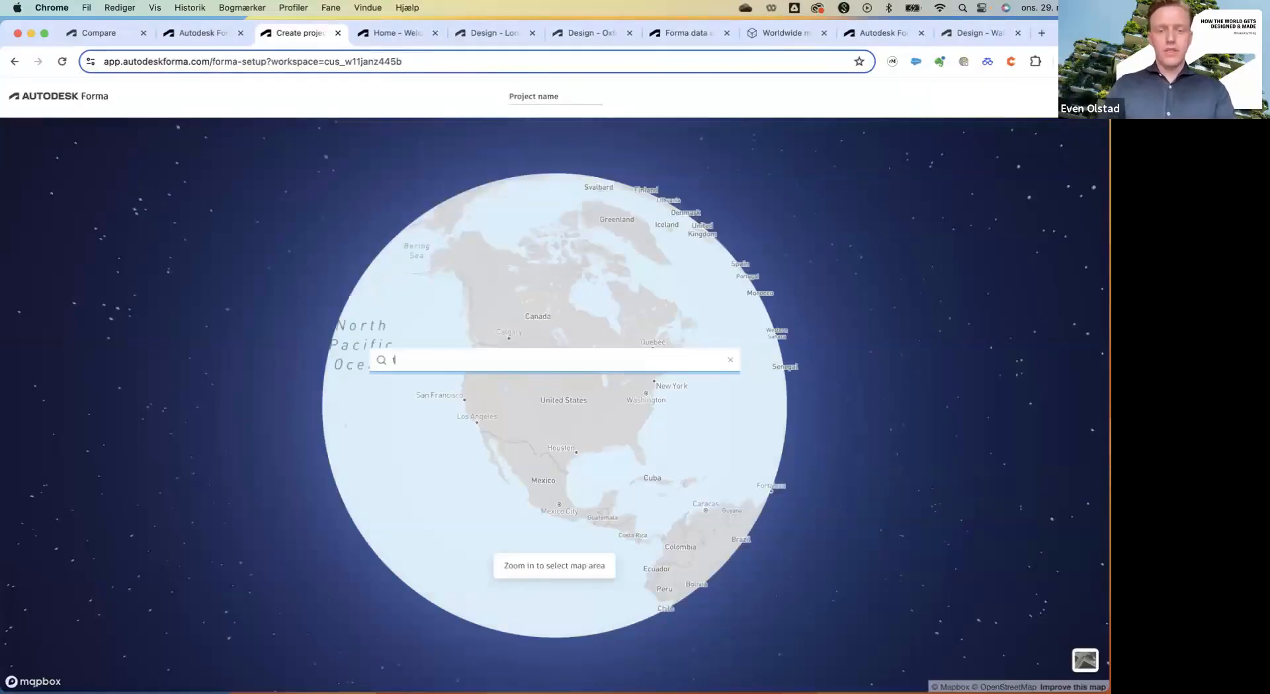
{"action": "type", "text": "he shard"}
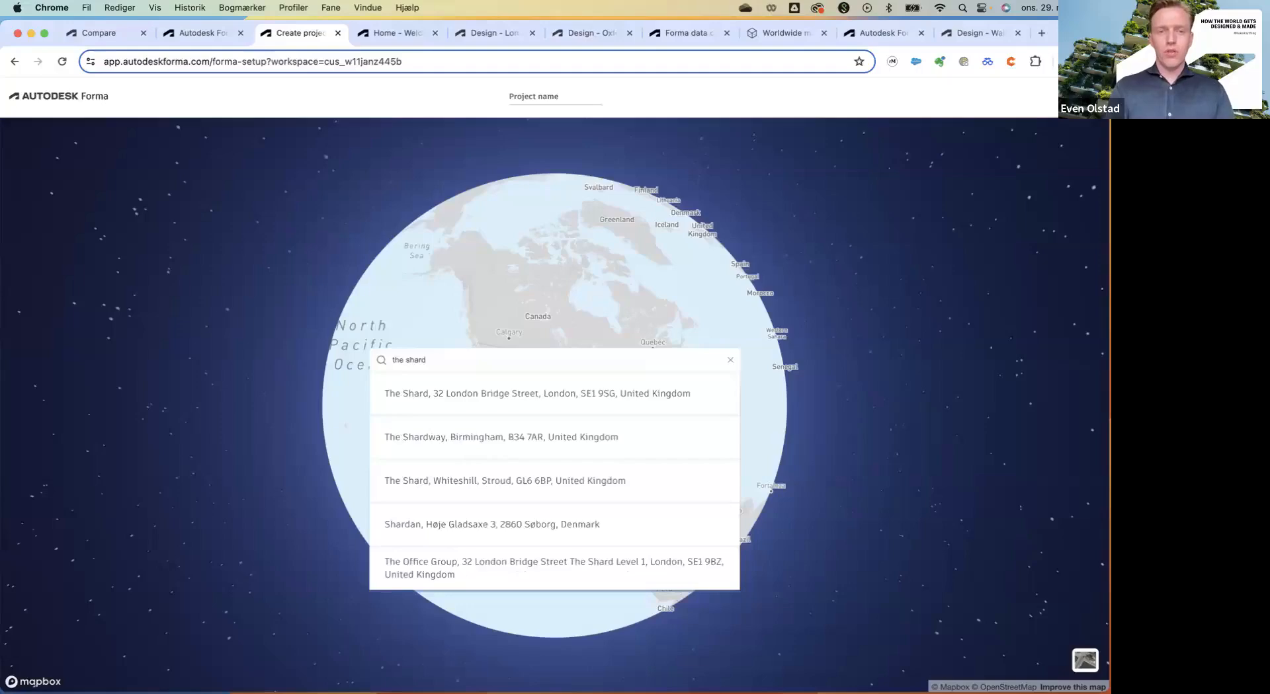
{"action": "key", "text": "Down"}
{"action": "key", "text": "Return"}
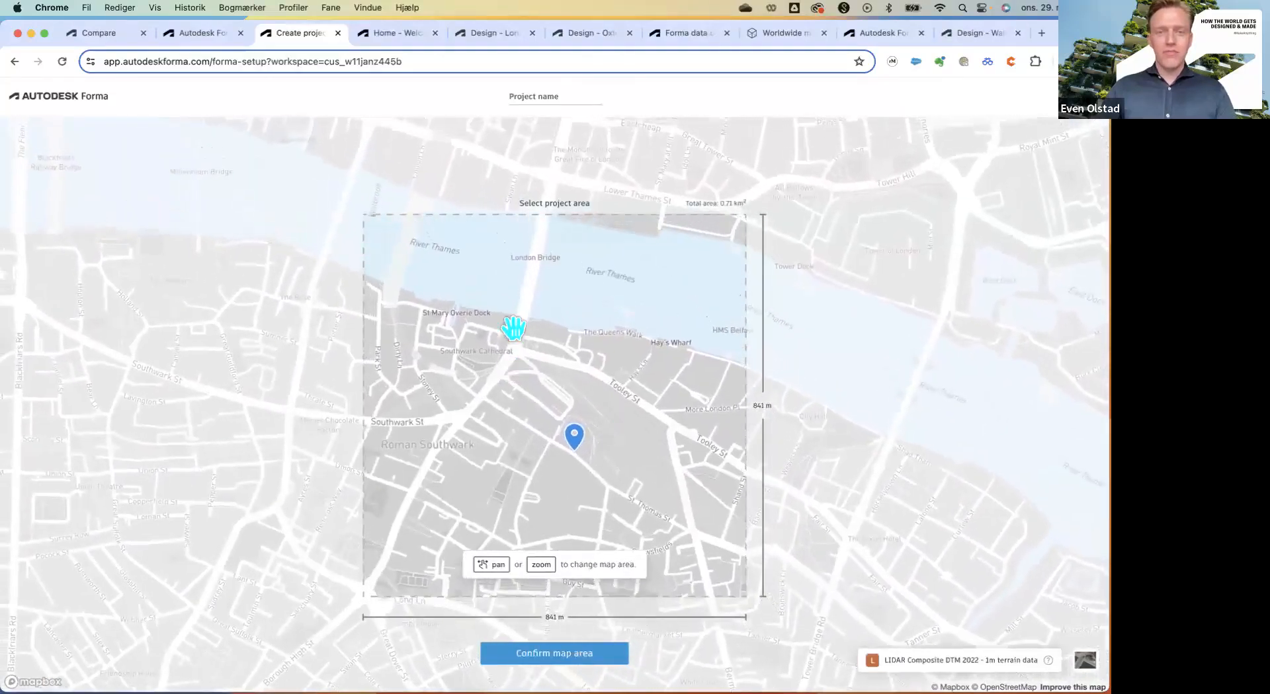
Pan and zoom the map until the project area measures 1.38 km by 1.38 km (1.90 km²).
{"action": "left_click_drag", "start_coordinate": [513, 332], "coordinate": [524, 384]}
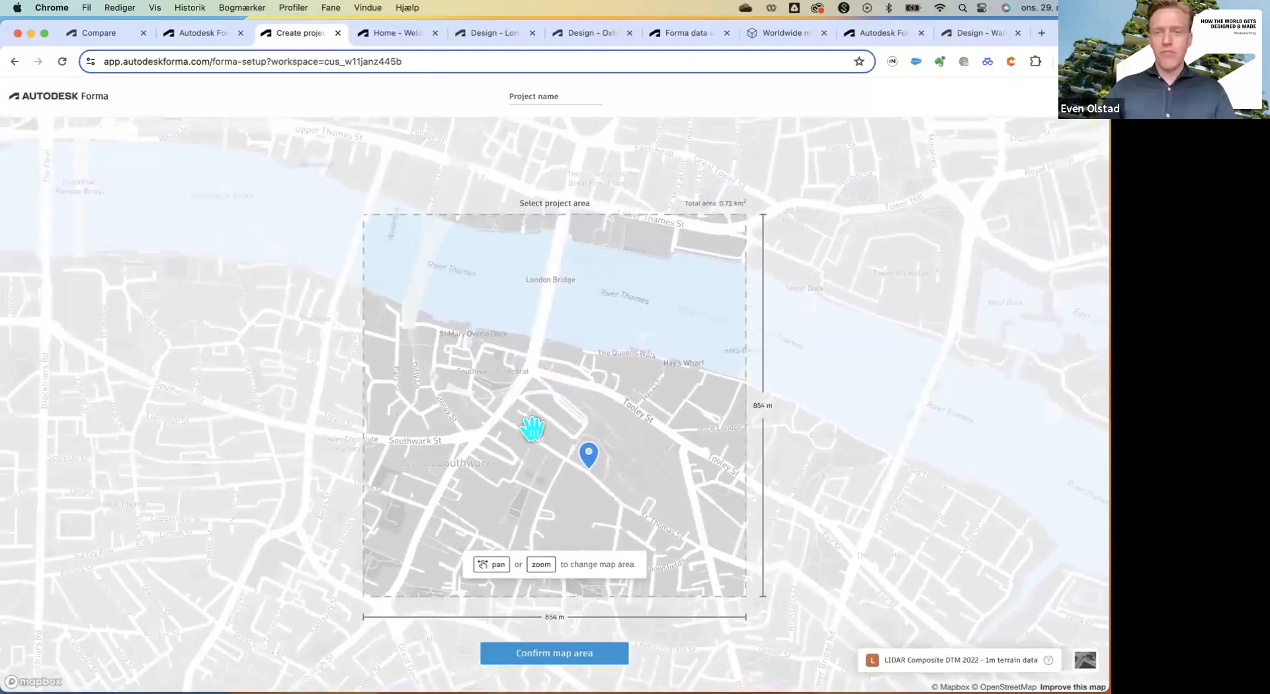
{"action": "scroll", "coordinate": [549, 418], "scroll_direction": "down", "scroll_amount": 2}
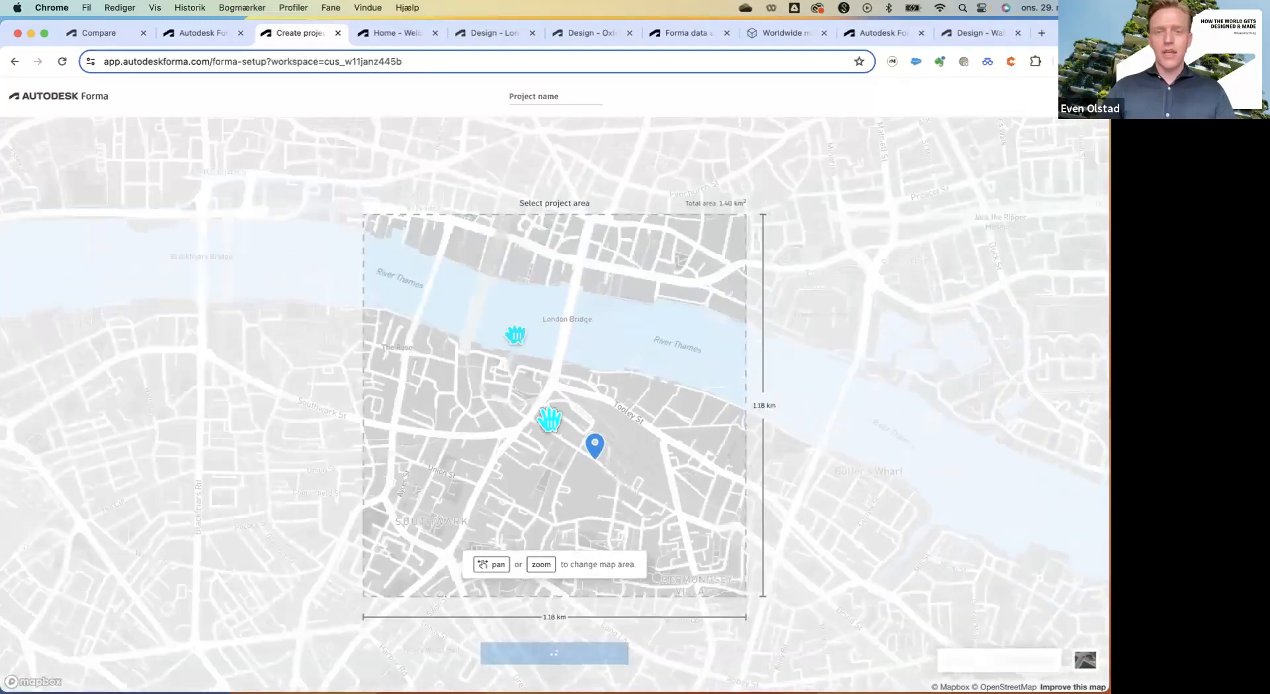
{"action": "left_click_drag", "start_coordinate": [515, 335], "coordinate": [525, 364]}
{"action": "scroll", "coordinate": [549, 419], "scroll_direction": "down", "scroll_amount": 1}
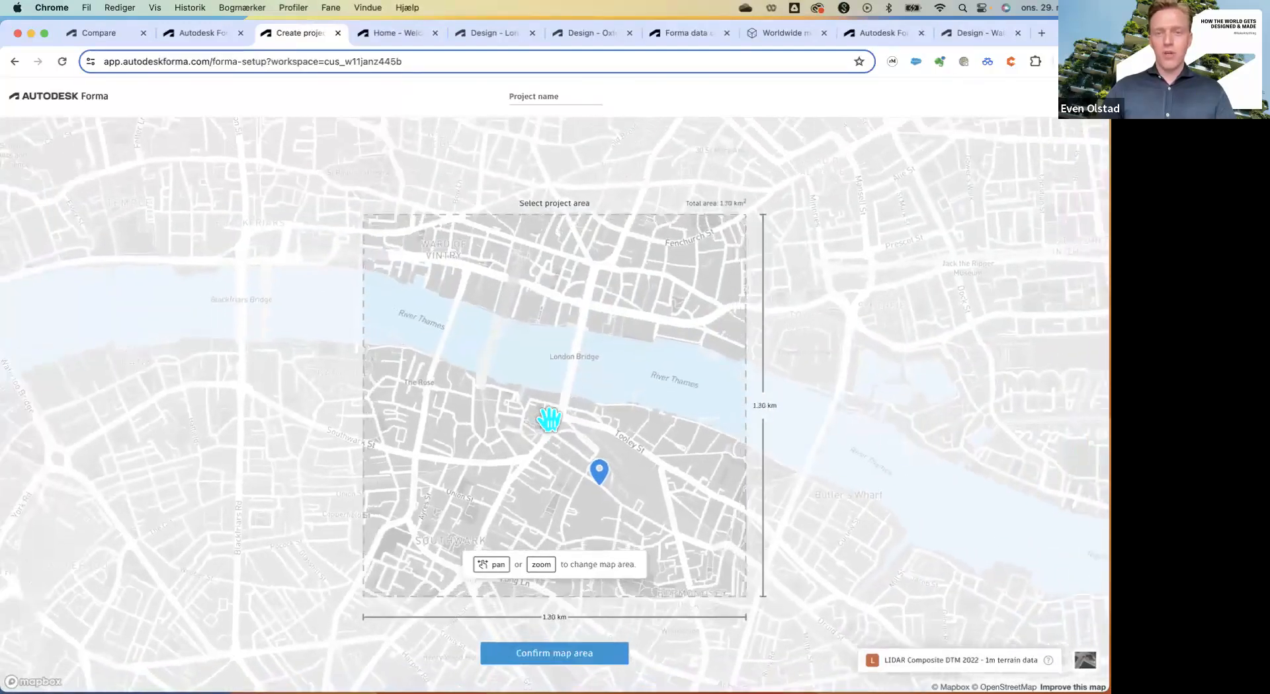
{"action": "scroll", "coordinate": [548, 420], "scroll_direction": "down", "scroll_amount": 2}
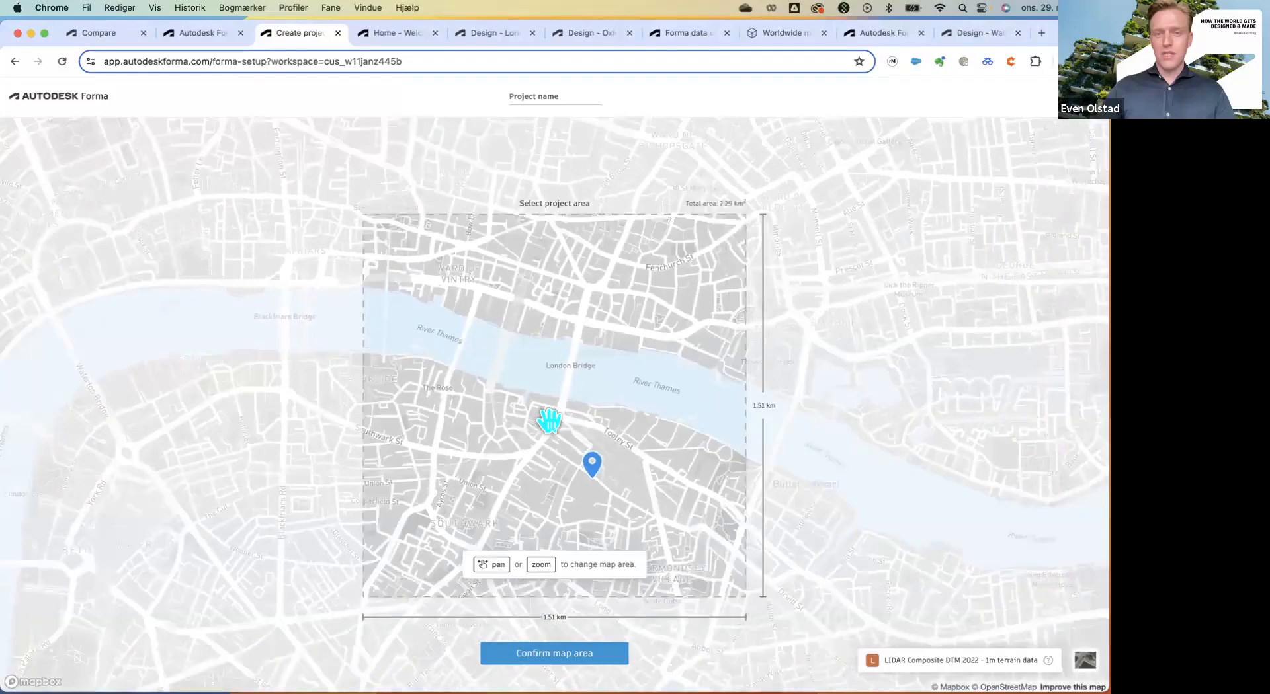
{"action": "scroll", "coordinate": [557, 440], "scroll_direction": "down", "scroll_amount": 2}
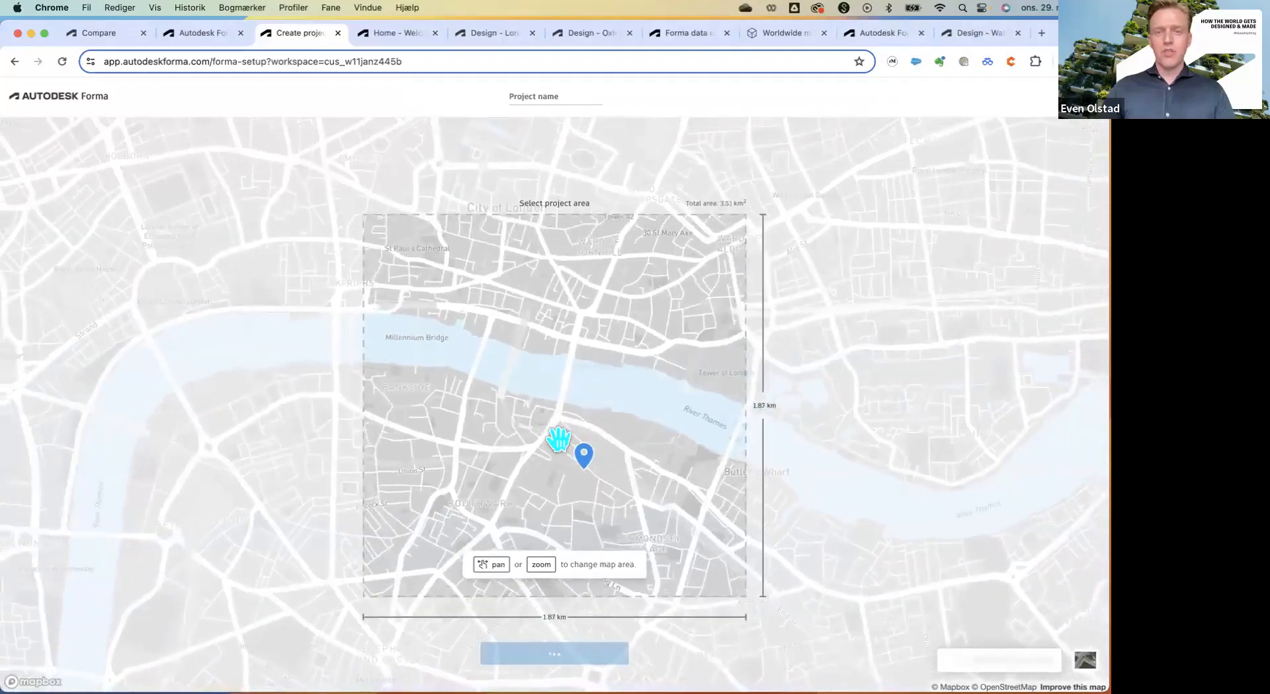
{"action": "scroll", "coordinate": [556, 438], "scroll_direction": "down", "scroll_amount": 1}
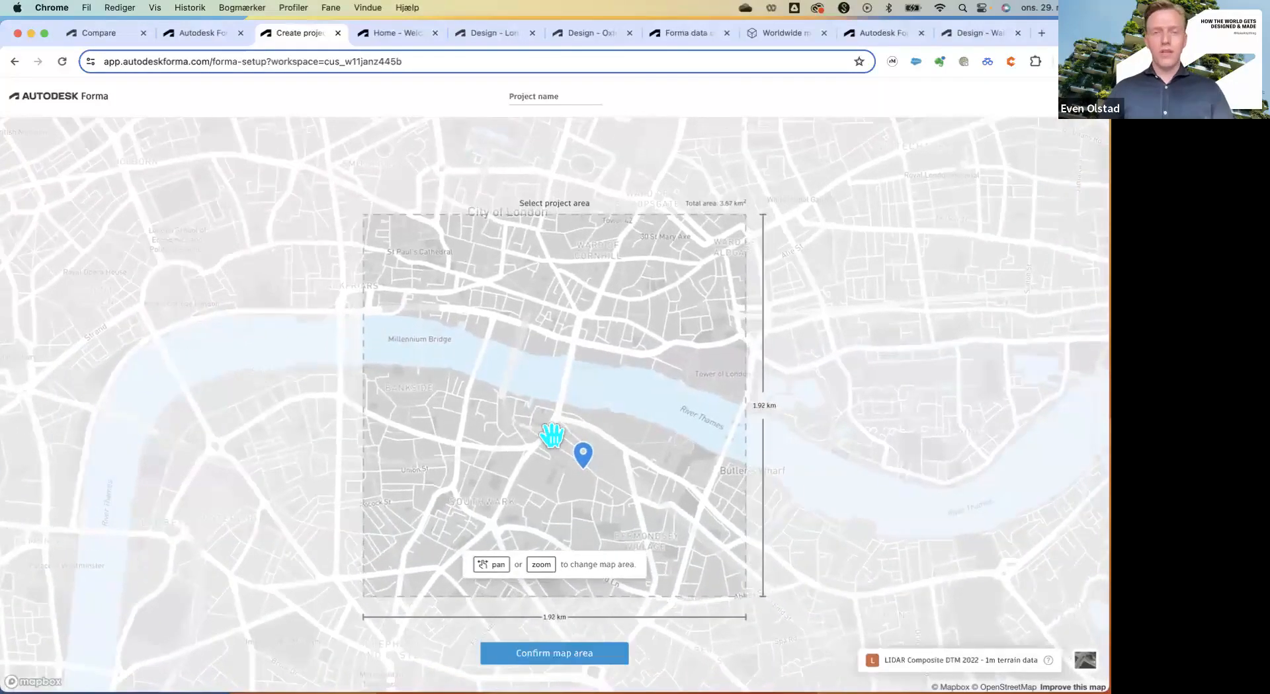
{"action": "scroll", "coordinate": [552, 435], "scroll_direction": "up", "scroll_amount": 3}
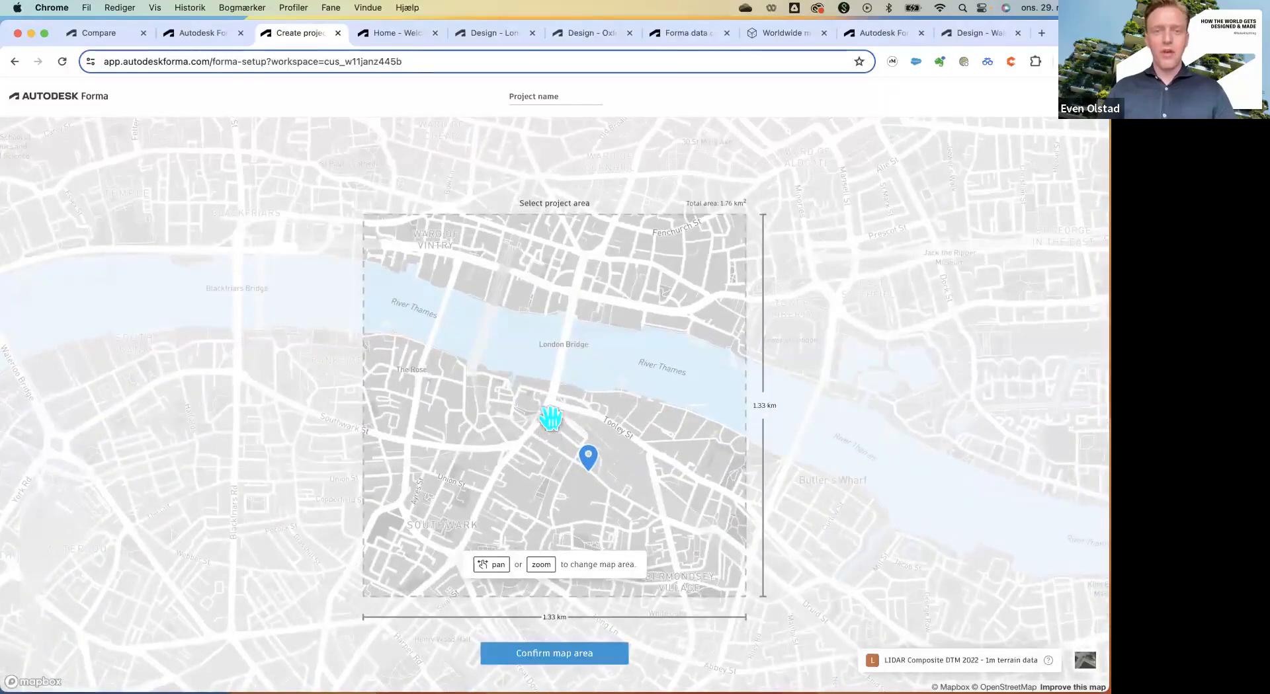
{"action": "left_click_drag", "start_coordinate": [542, 388], "coordinate": [543, 407]}
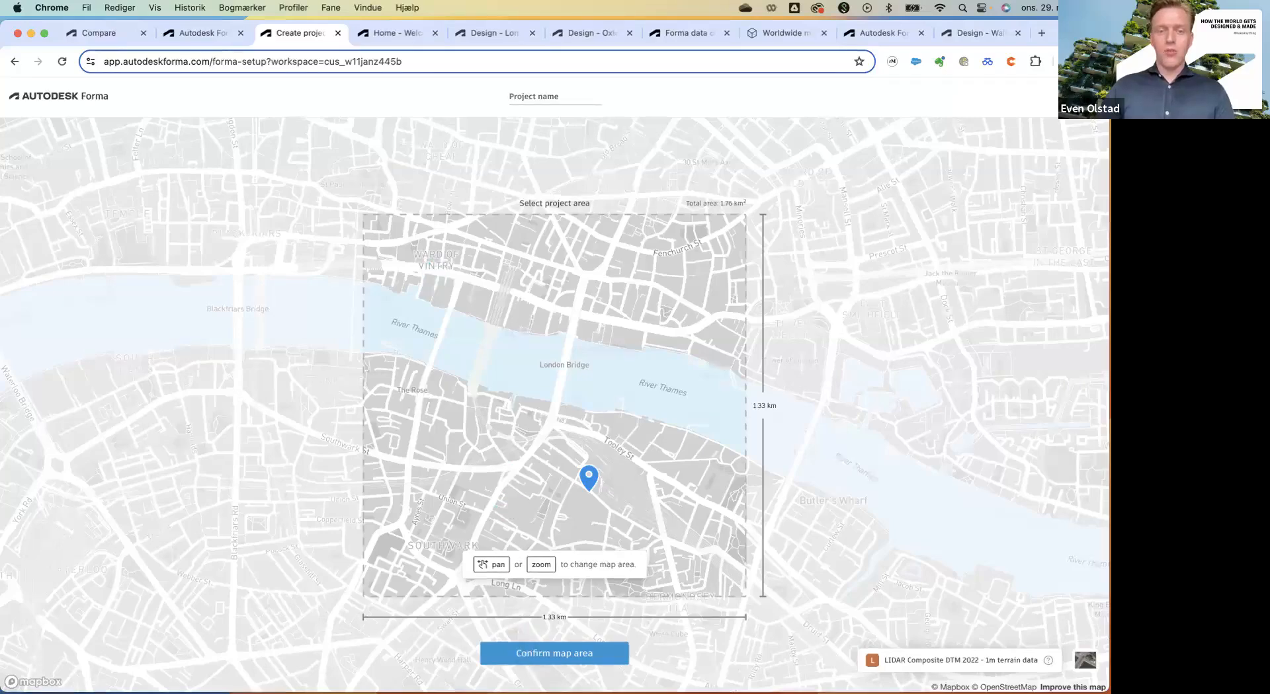
{"action": "scroll", "coordinate": [453, 334], "scroll_direction": "down", "scroll_amount": 2}
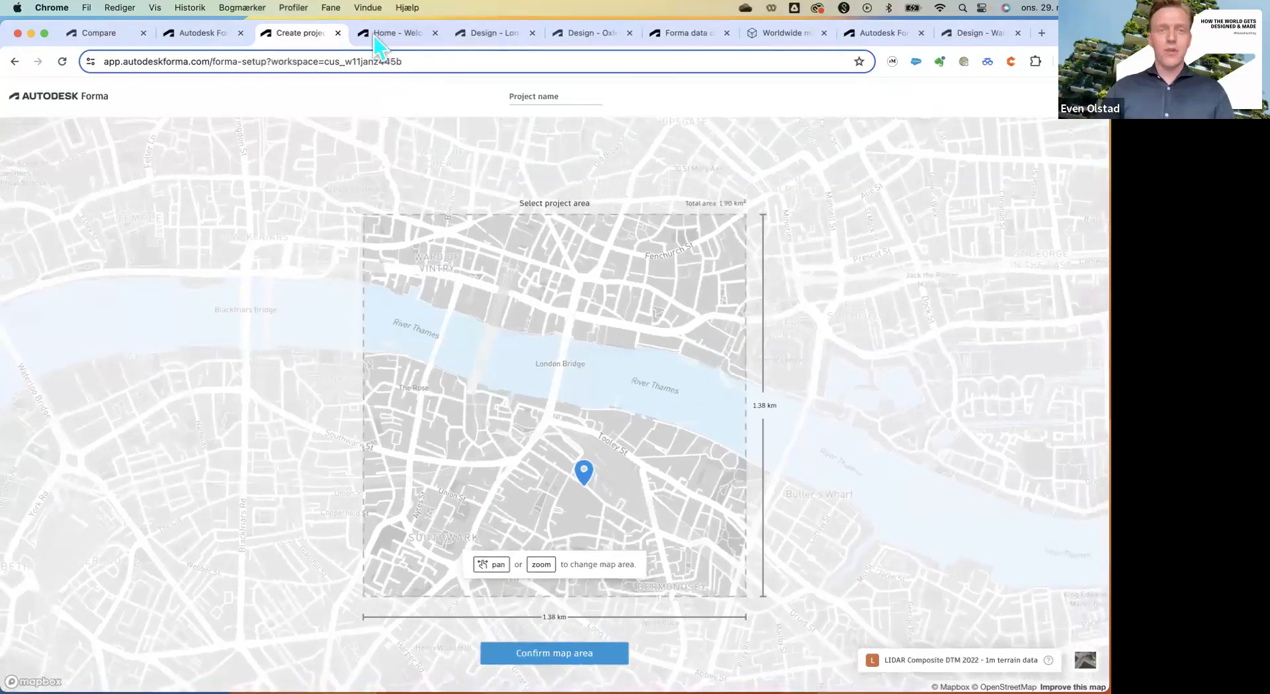
Open the Design - London project and orbit its 0_Baseline terrain to a diagonal Thames view.
{"action": "left_click", "coordinate": [381, 37]}
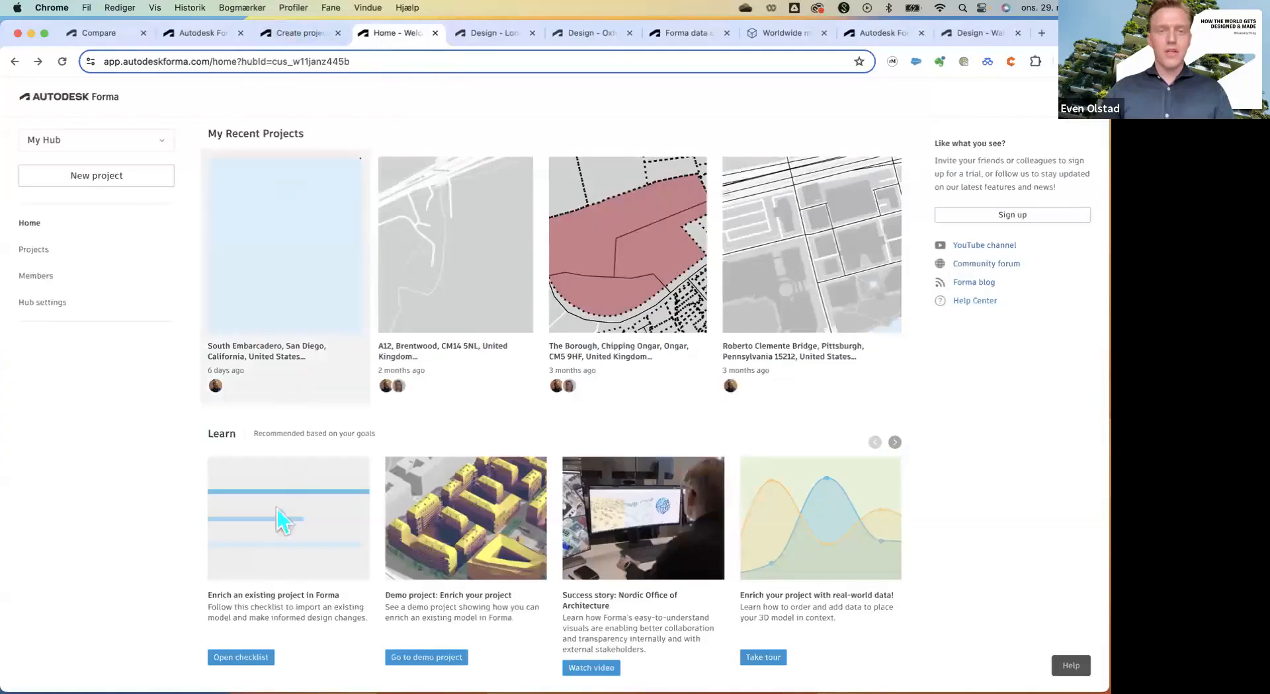
{"action": "left_click", "coordinate": [477, 33]}
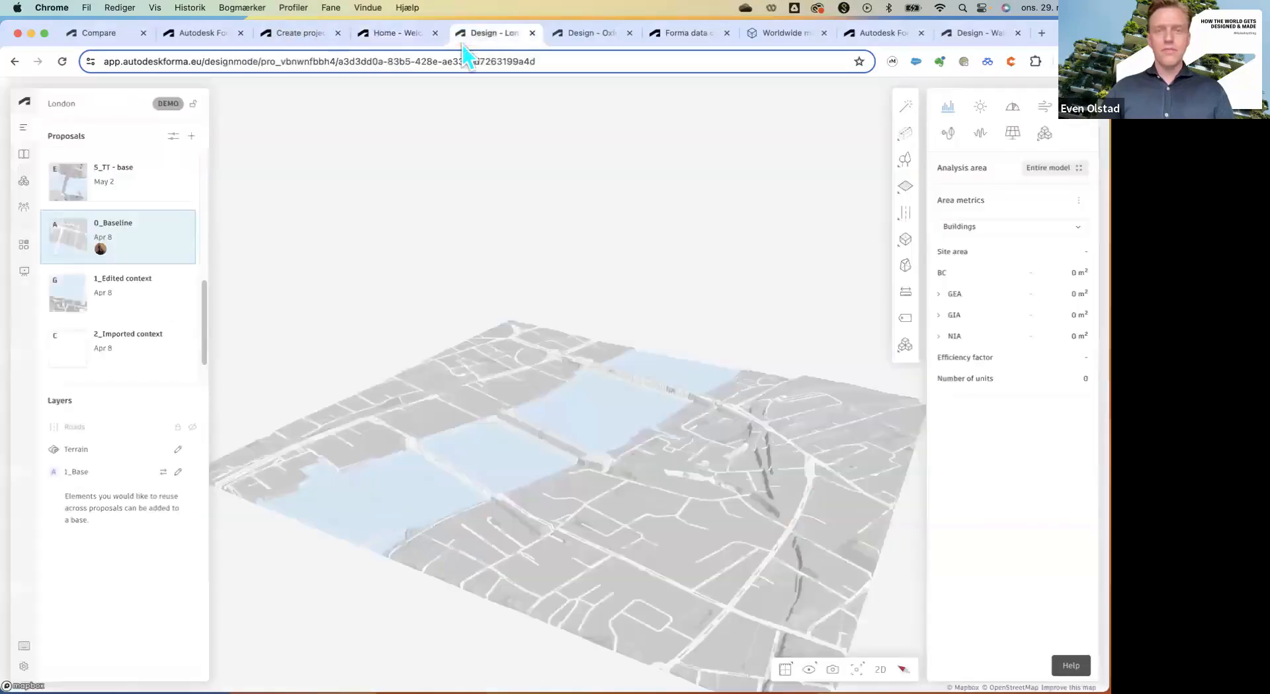
{"action": "left_click_drag", "start_coordinate": [565, 413], "coordinate": [603, 404]}
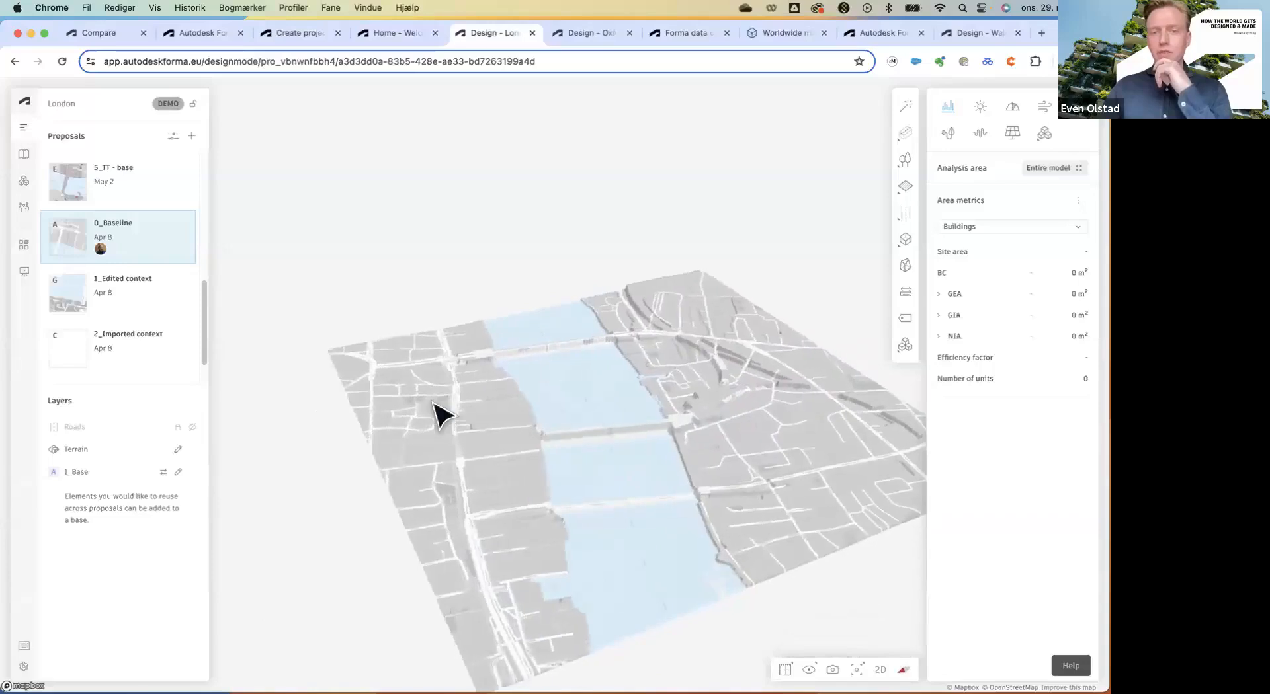
{"action": "scroll", "coordinate": [434, 400], "scroll_direction": "down", "scroll_amount": 3}
{"action": "left_click_drag", "start_coordinate": [638, 447], "coordinate": [587, 443]}
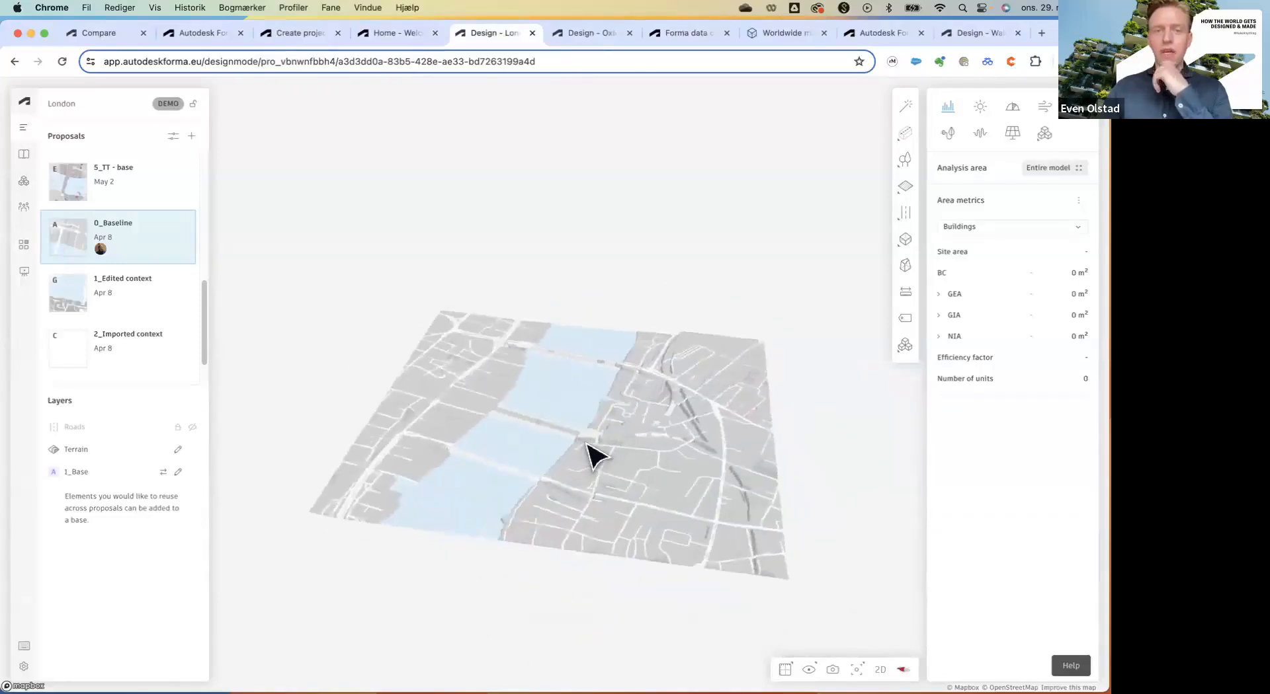
{"action": "scroll", "coordinate": [588, 456], "scroll_direction": "up", "scroll_amount": 10}
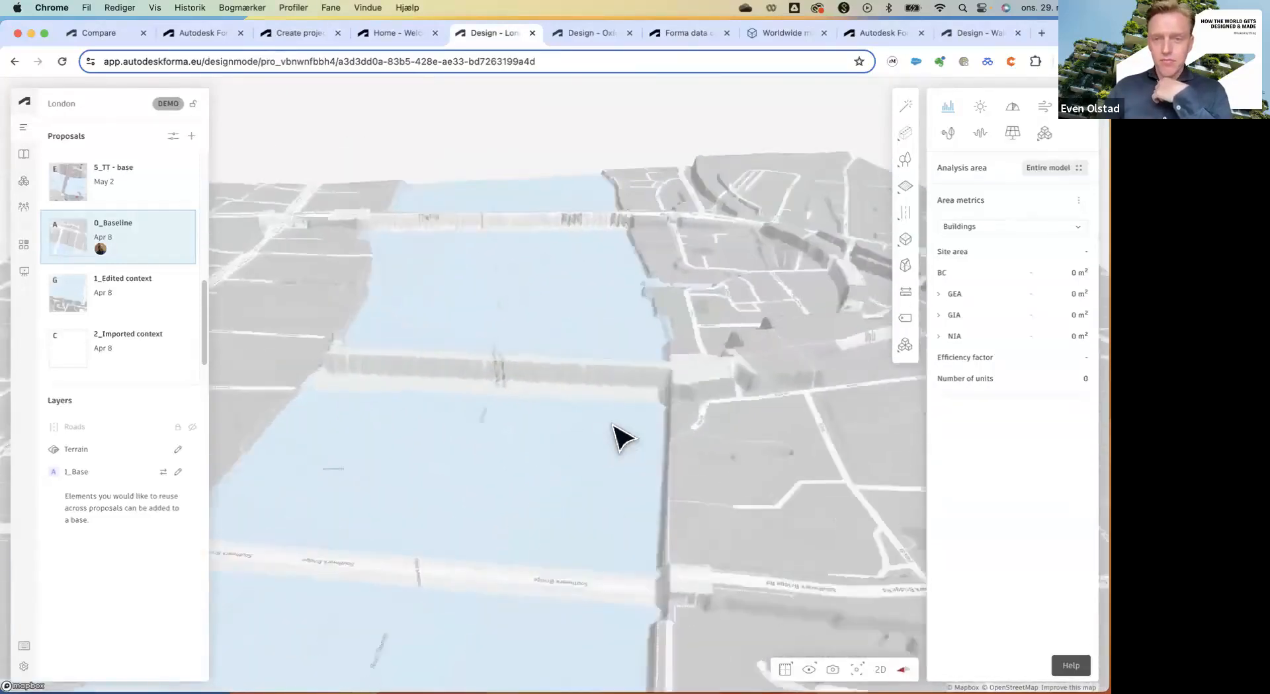
{"action": "scroll", "coordinate": [611, 423], "scroll_direction": "down", "scroll_amount": 2}
{"action": "left_click_drag", "start_coordinate": [609, 422], "coordinate": [519, 427]}
{"action": "scroll", "coordinate": [636, 409], "scroll_direction": "down", "scroll_amount": 3}
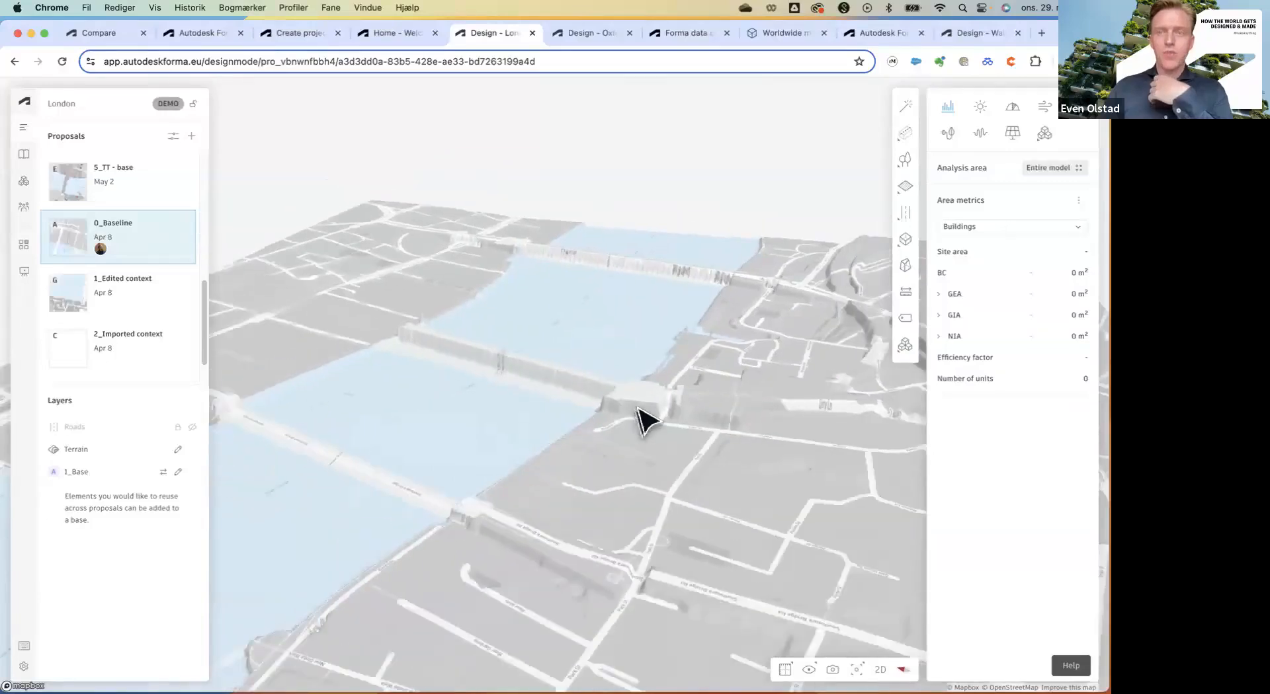
{"action": "scroll", "coordinate": [638, 420], "scroll_direction": "down", "scroll_amount": 5}
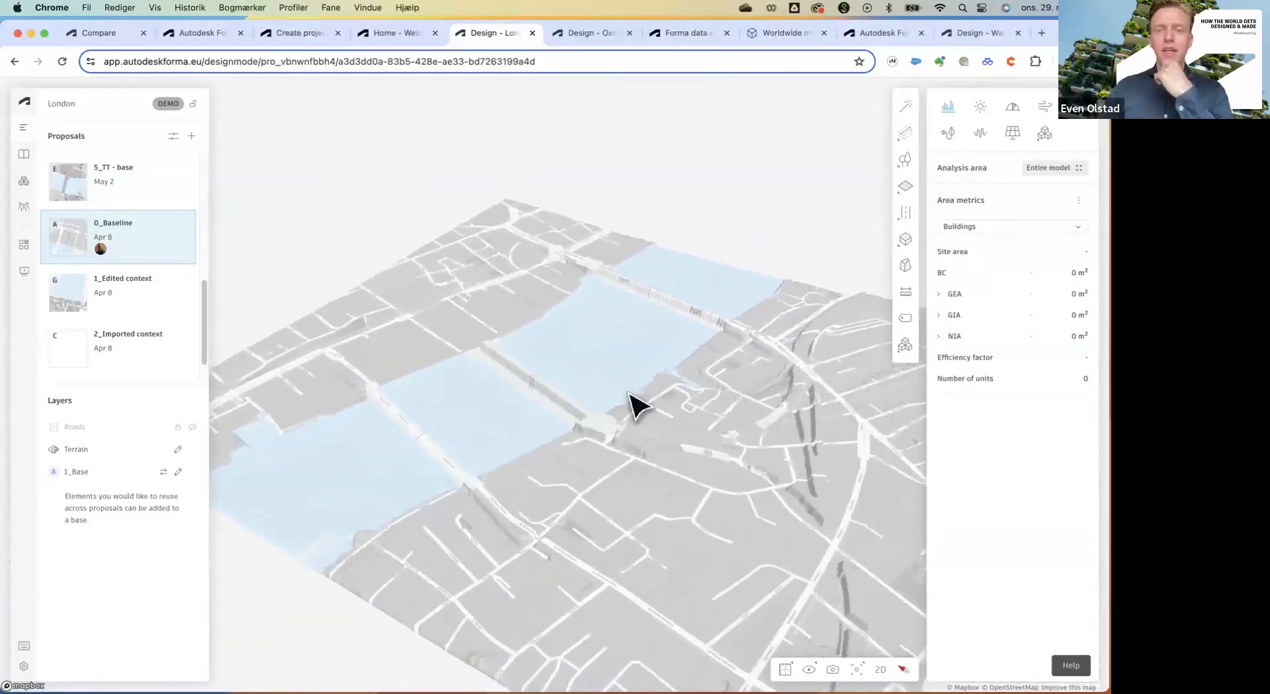
{"action": "scroll", "coordinate": [628, 393], "scroll_direction": "down", "scroll_amount": 1}
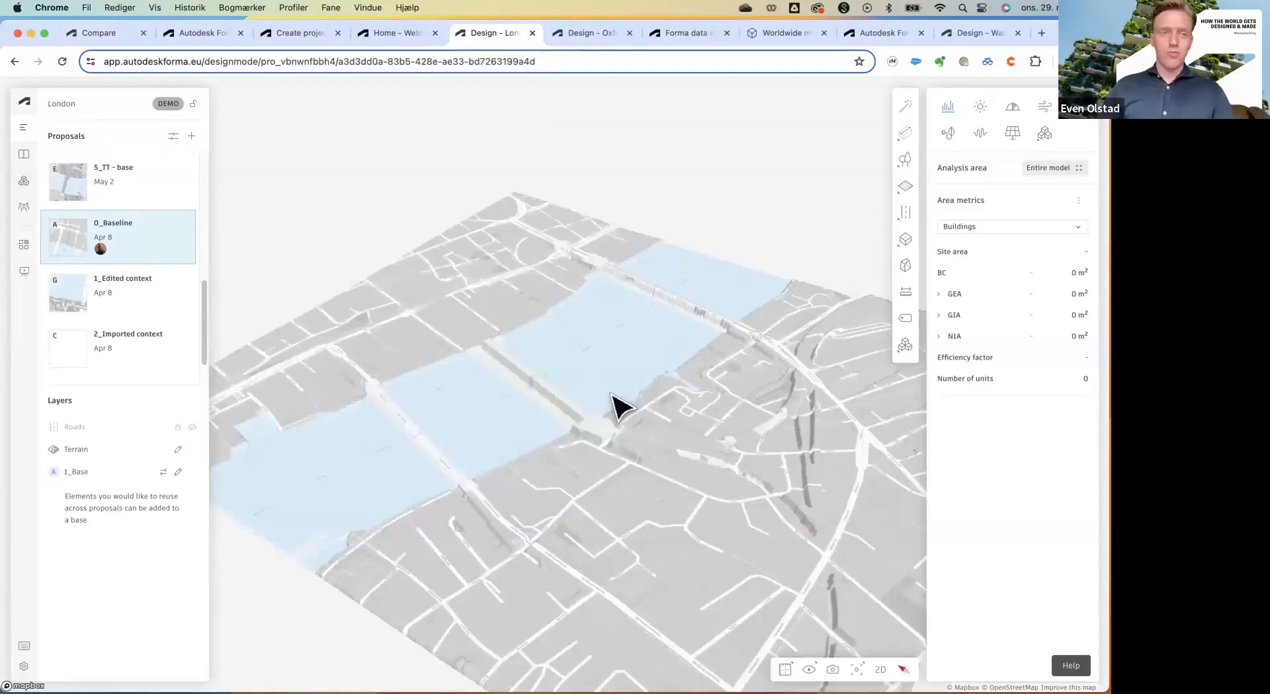
Open and close the Library's Order data window, then return to the Navigator proposals list.
{"action": "left_click", "coordinate": [24, 156]}
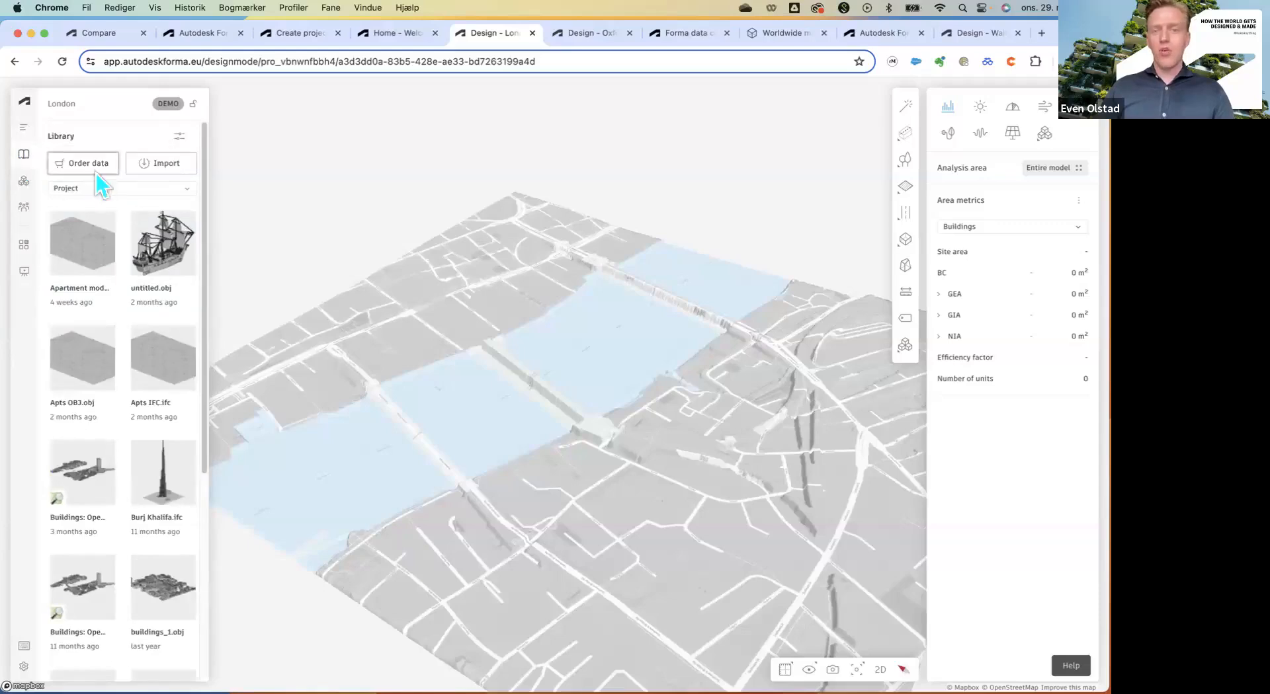
{"action": "left_click", "coordinate": [86, 163]}
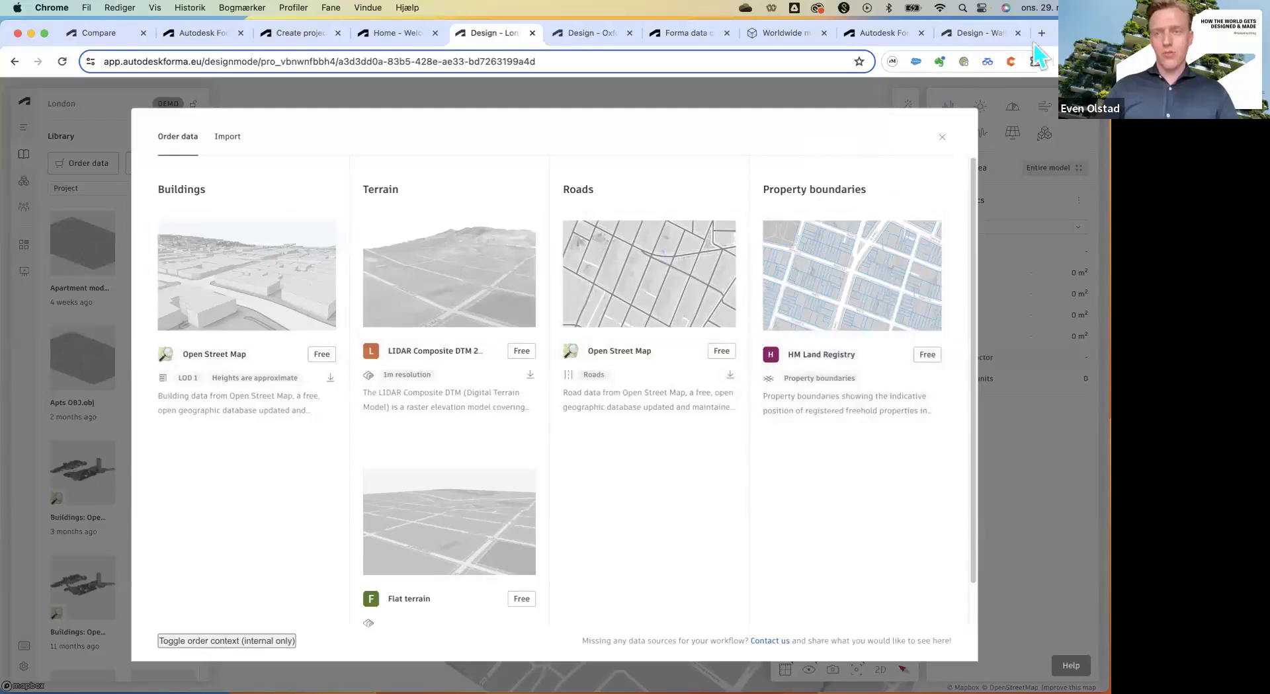
{"action": "left_click", "coordinate": [941, 137]}
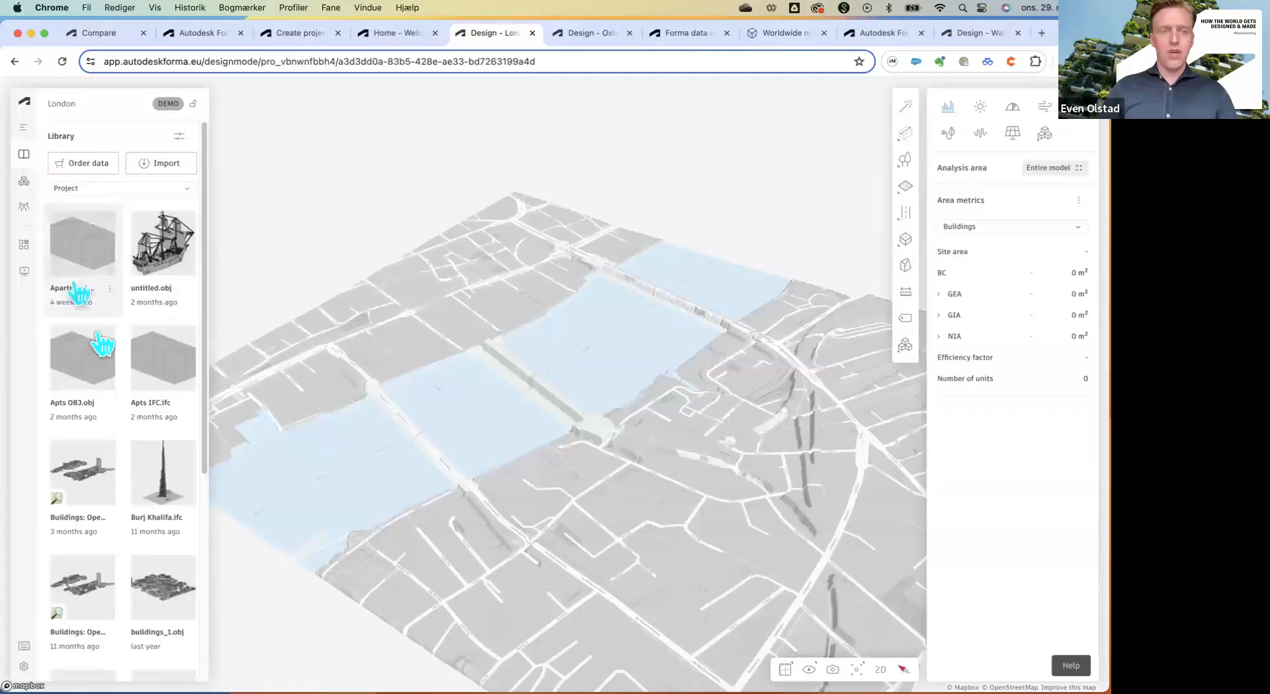
{"action": "scroll", "coordinate": [101, 351], "scroll_direction": "down", "scroll_amount": 3}
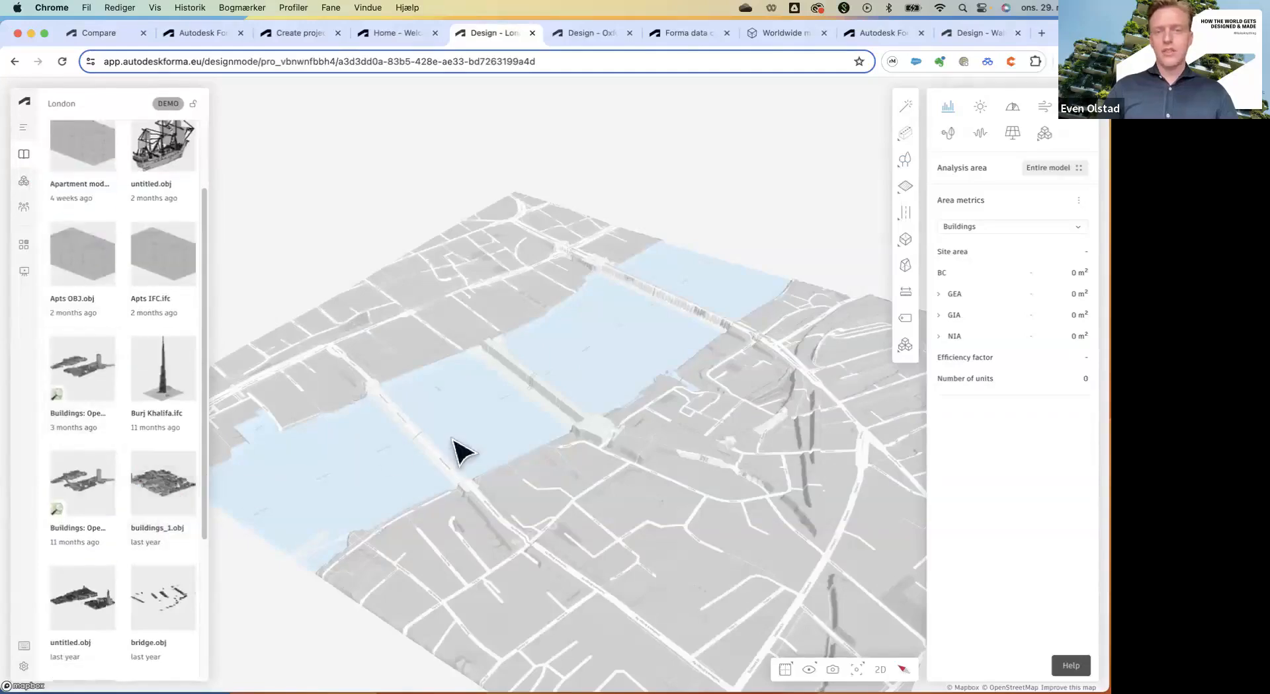
{"action": "left_click", "coordinate": [23, 127]}
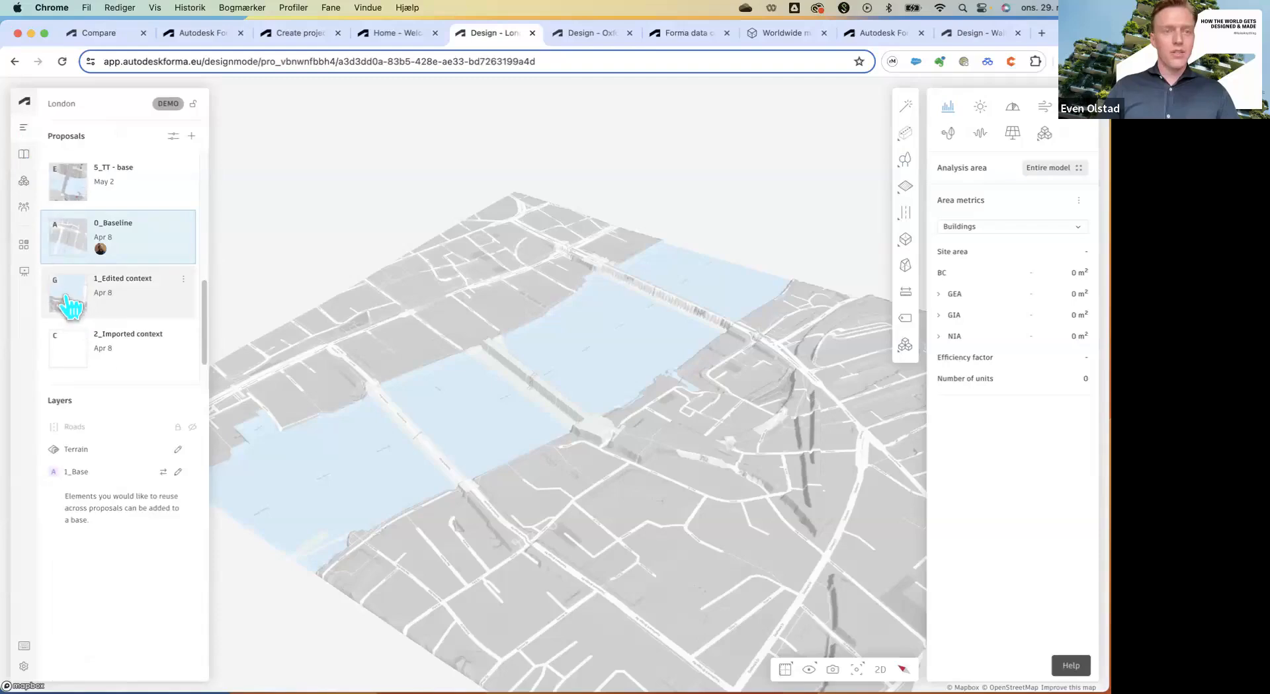
Open the 1_Edited context proposal and orbit around its London 3D buildings.
{"action": "left_click", "coordinate": [69, 306]}
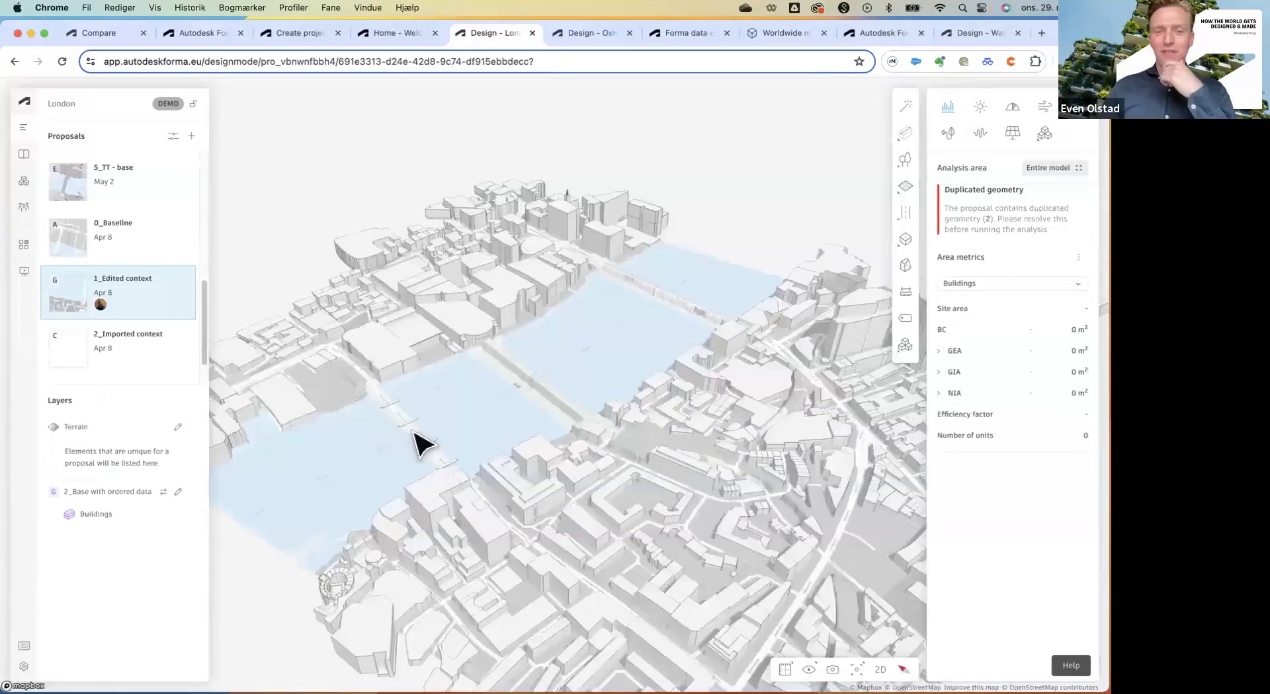
{"action": "right_click_drag", "start_coordinate": [415, 430], "coordinate": [552, 443]}
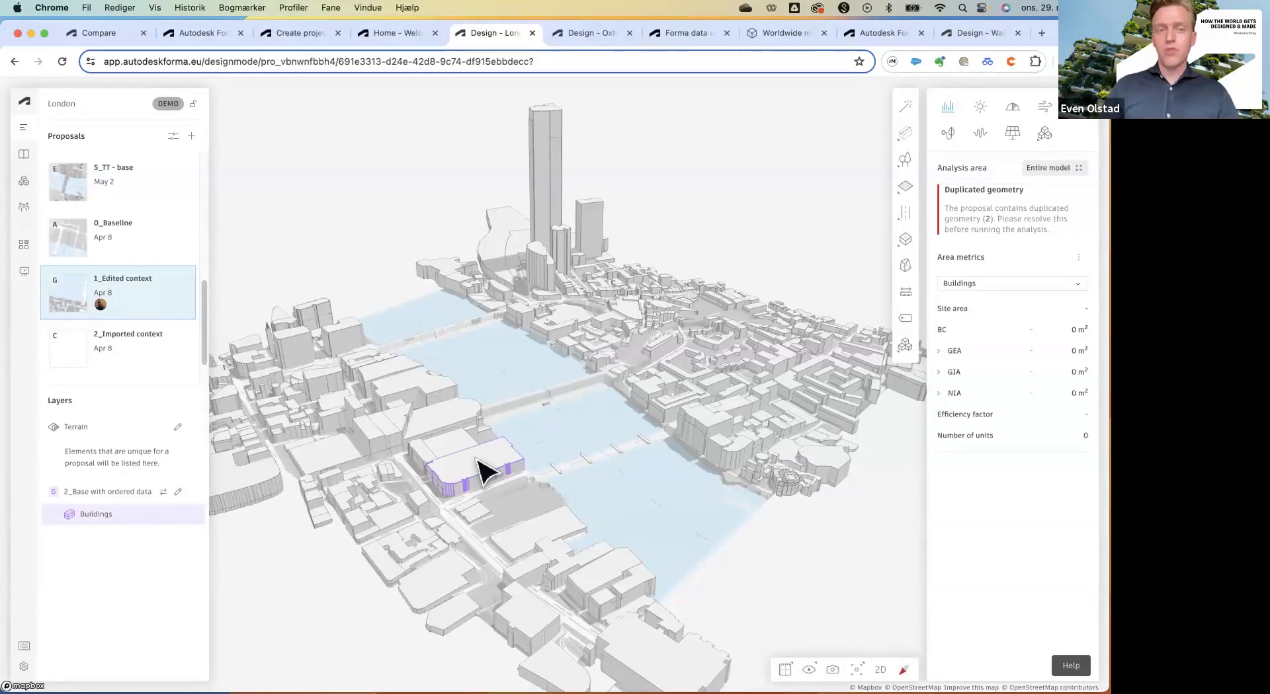
Open the Library's Import dialog and close it without importing anything.
{"action": "left_click", "coordinate": [23, 156]}
{"action": "scroll", "coordinate": [137, 154], "scroll_direction": "up", "scroll_amount": 2}
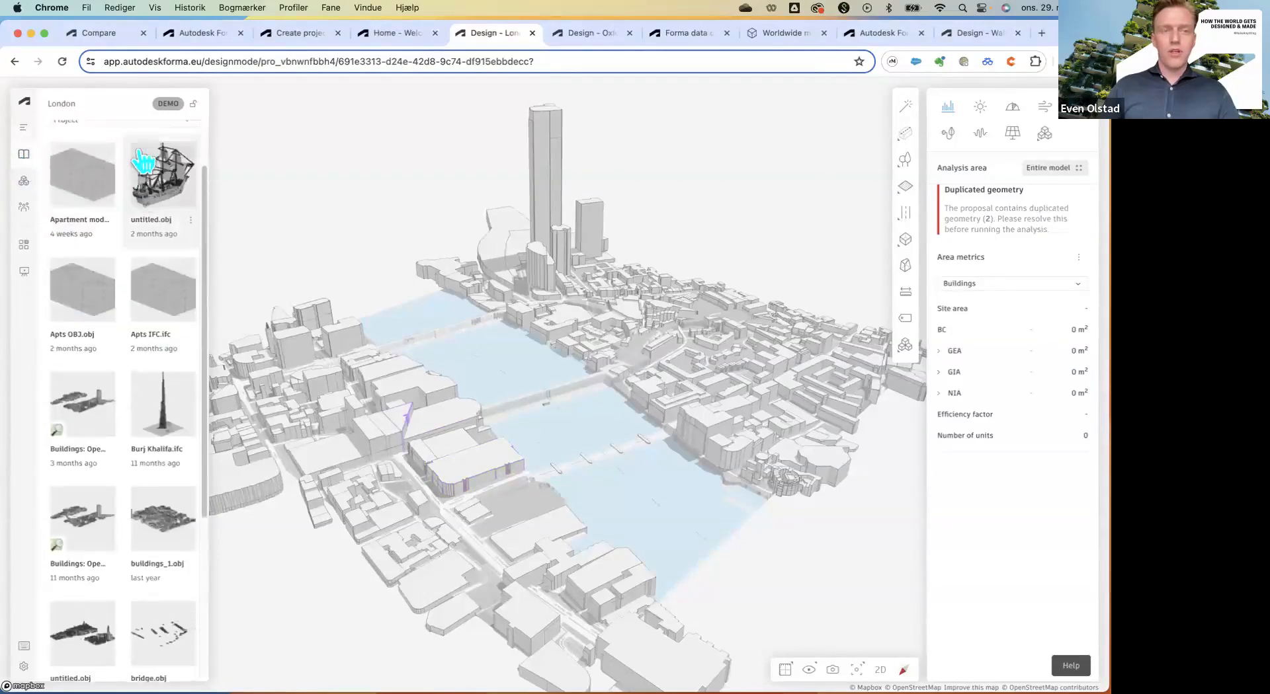
{"action": "left_click", "coordinate": [166, 163]}
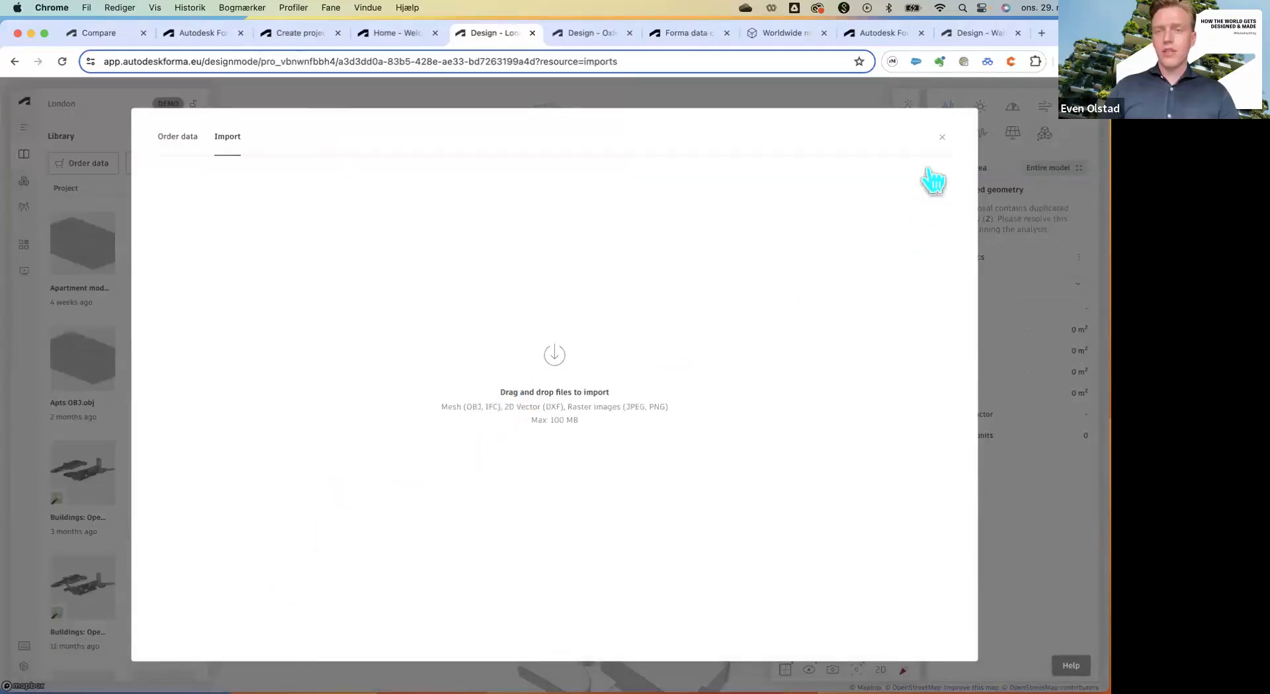
{"action": "left_click", "coordinate": [941, 136]}
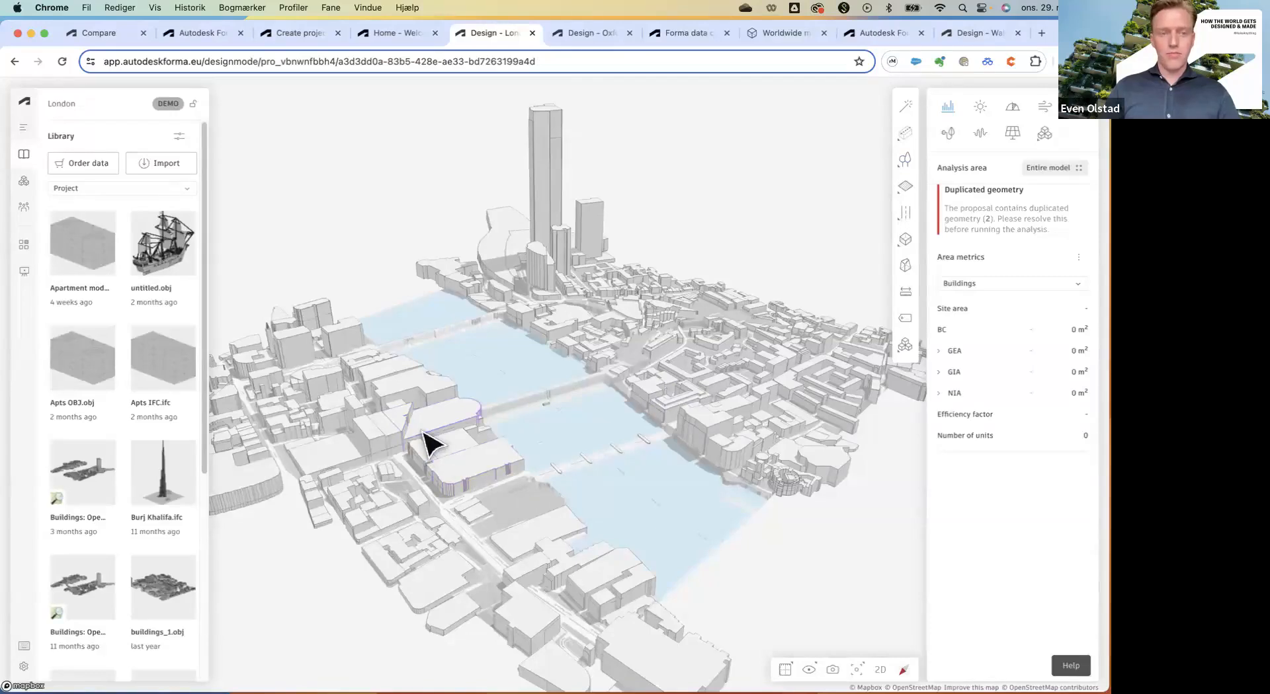
Open the 2_Imported context proposal from the Navigator's proposals list.
{"action": "left_click", "coordinate": [24, 127]}
{"action": "scroll", "coordinate": [102, 254], "scroll_direction": "up", "scroll_amount": 1}
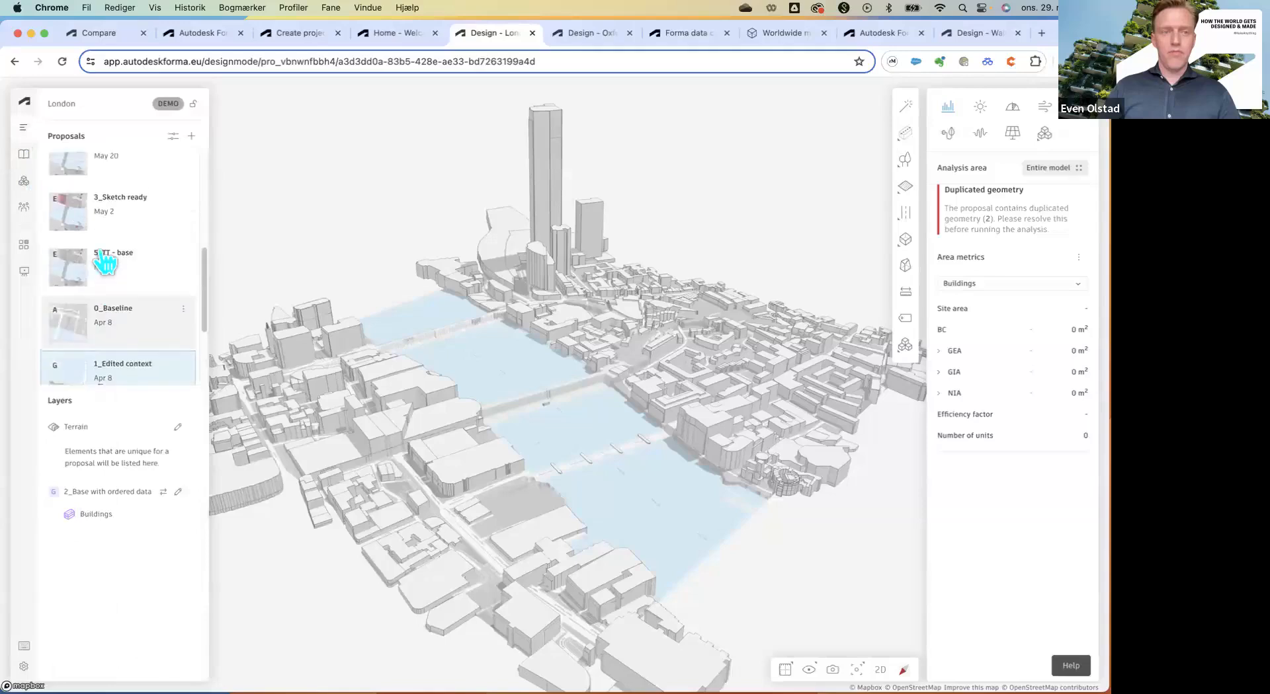
{"action": "scroll", "coordinate": [101, 255], "scroll_direction": "down", "scroll_amount": 2}
{"action": "left_click", "coordinate": [88, 326]}
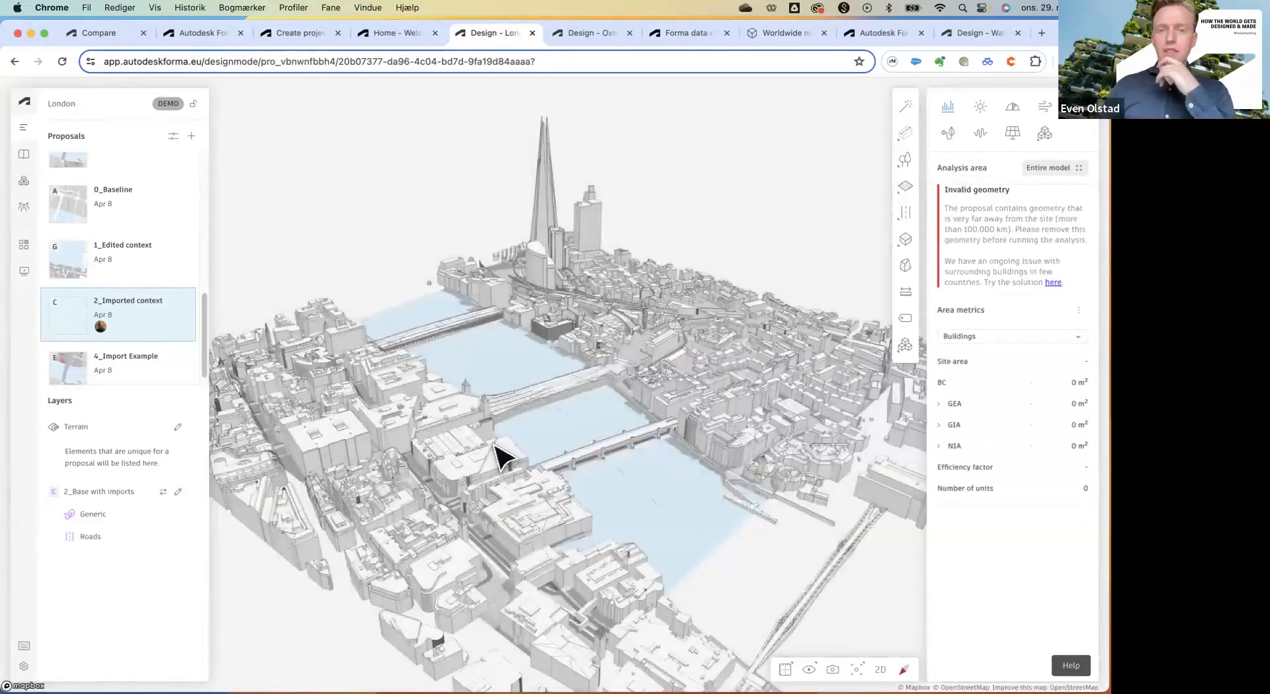
{"action": "right_click_drag", "start_coordinate": [582, 440], "coordinate": [578, 415]}
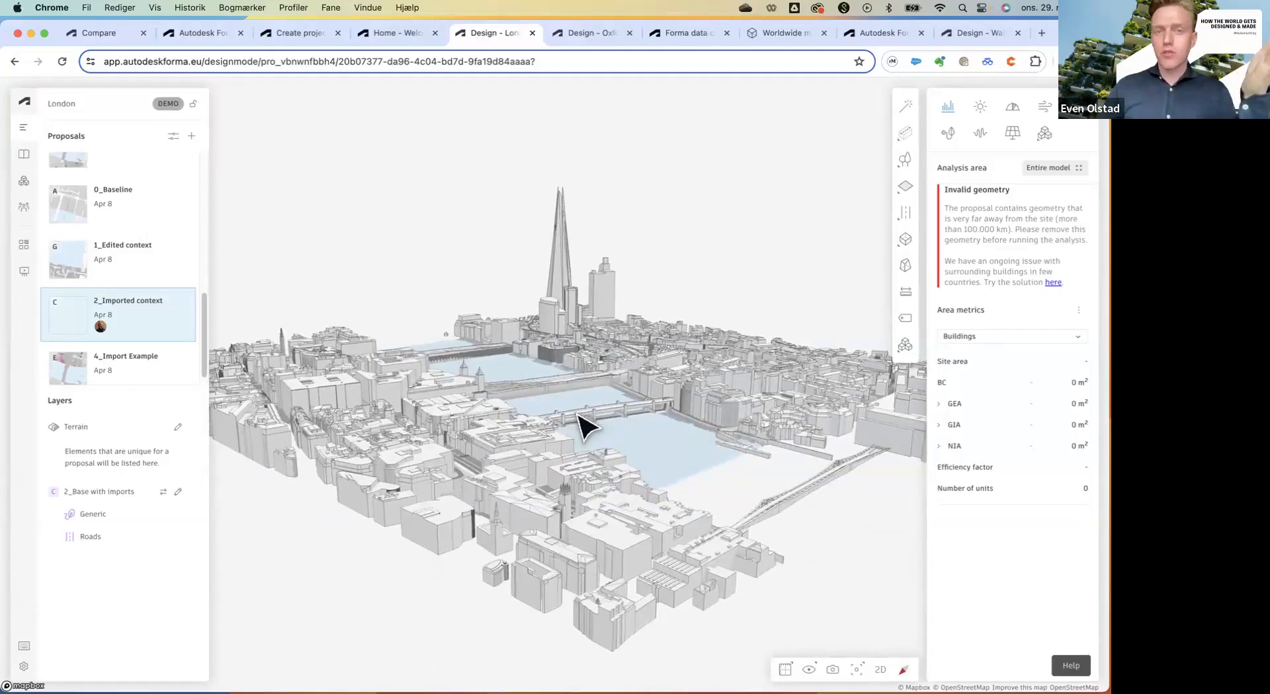
{"action": "mouse_move", "coordinate": [582, 416]}
{"action": "right_mouse_down"}
{"action": "mouse_move", "coordinate": [598, 395]}
{"action": "mouse_move", "coordinate": [591, 408]}
{"action": "right_mouse_up"}
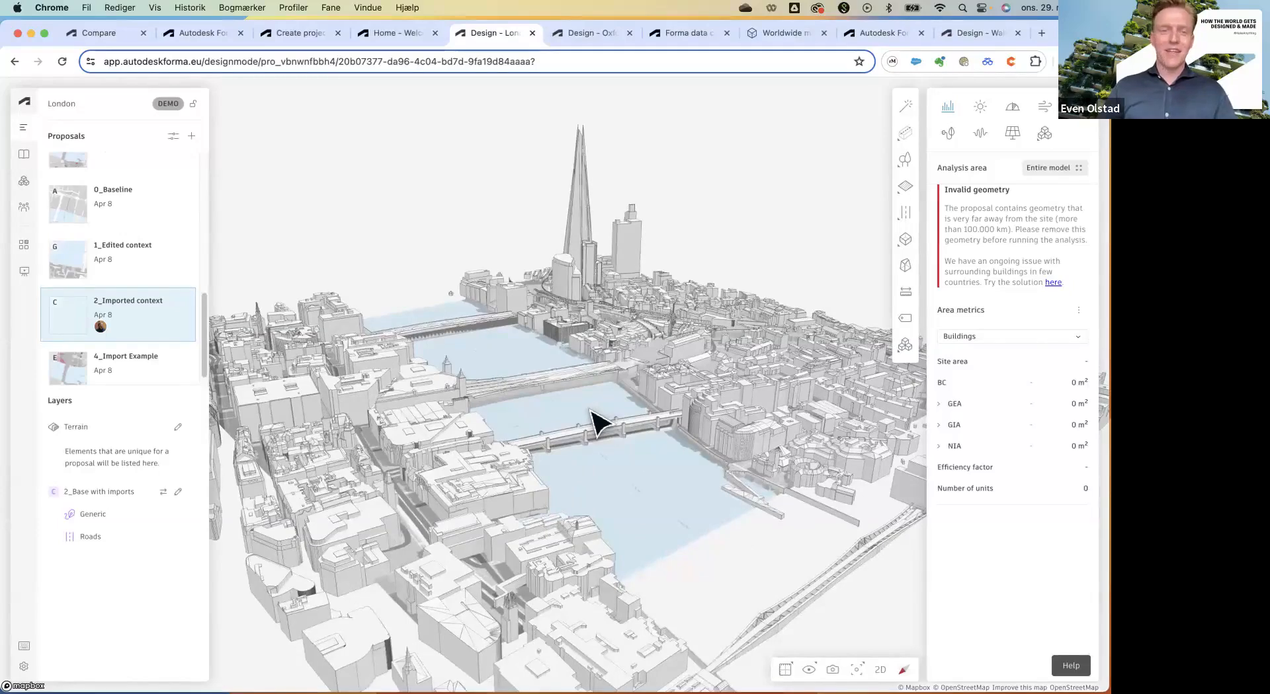
{"action": "right_click_drag", "start_coordinate": [595, 411], "coordinate": [605, 414]}
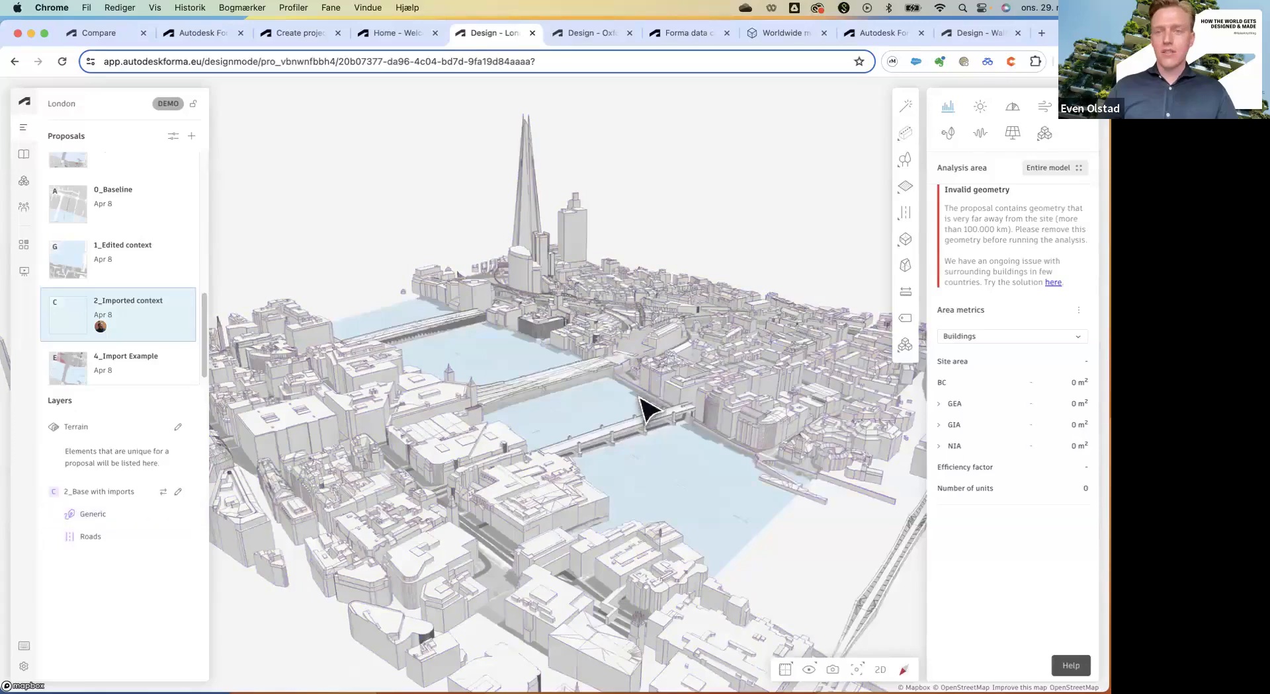
{"action": "right_click_drag", "start_coordinate": [638, 398], "coordinate": [629, 409]}
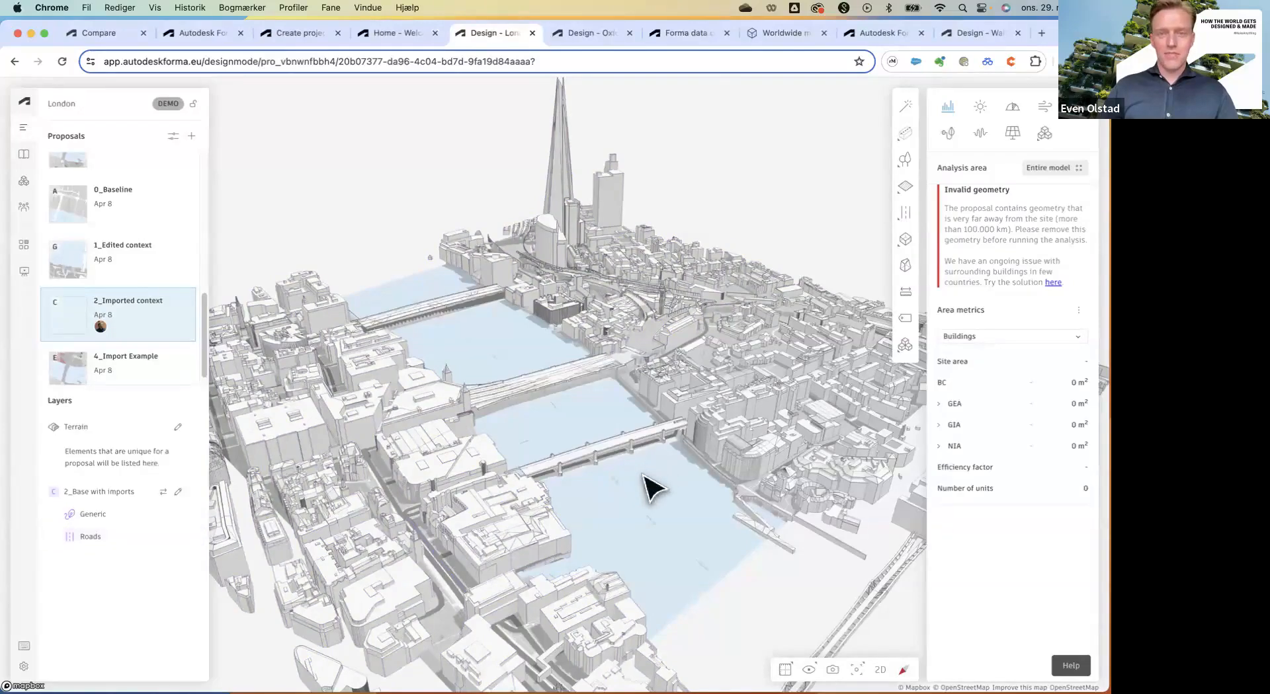
{"action": "right_click_drag", "start_coordinate": [646, 486], "coordinate": [648, 477]}
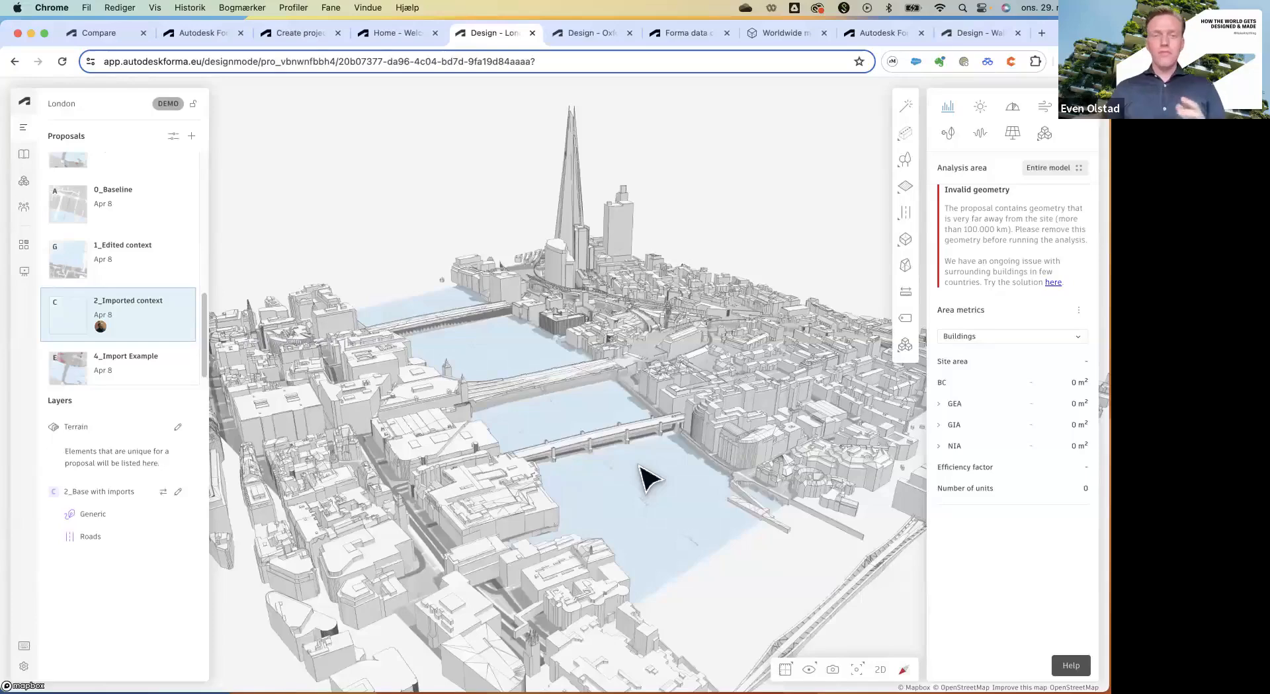
Check the Vegetation, Limits and Generic toolbar tools and zoom in on the imported London model.
{"action": "mouse_move", "coordinate": [905, 161]}
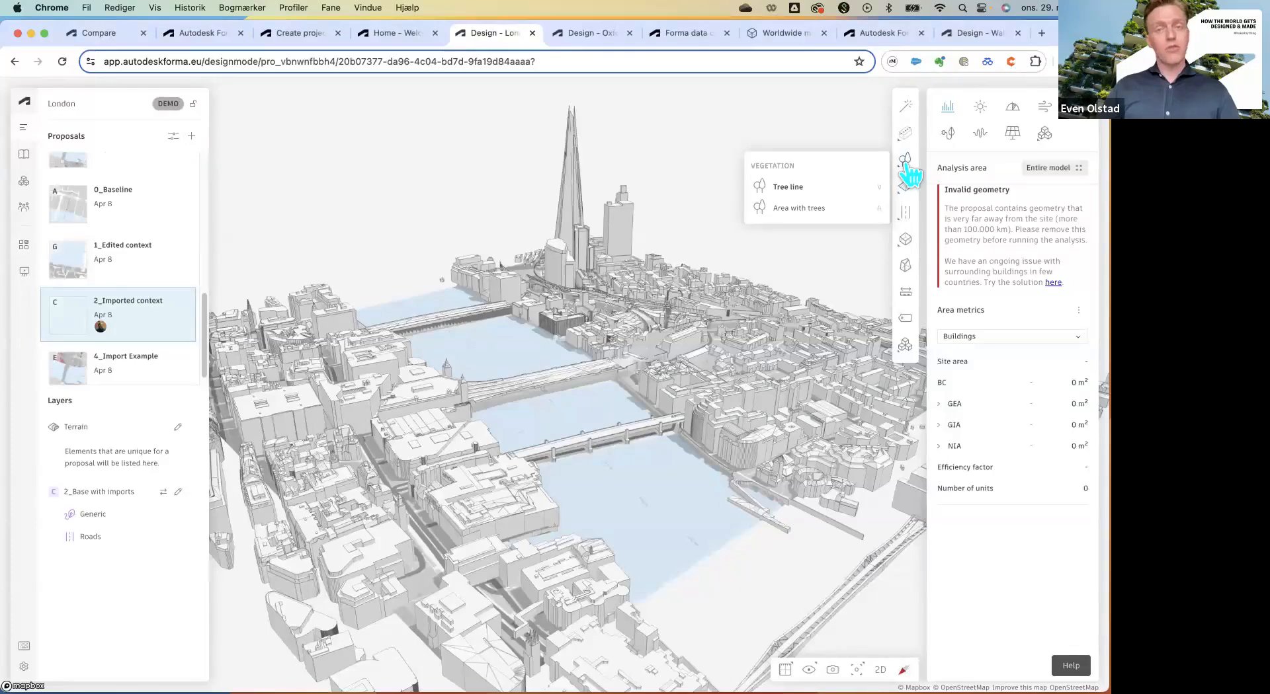
{"action": "mouse_move", "coordinate": [907, 190]}
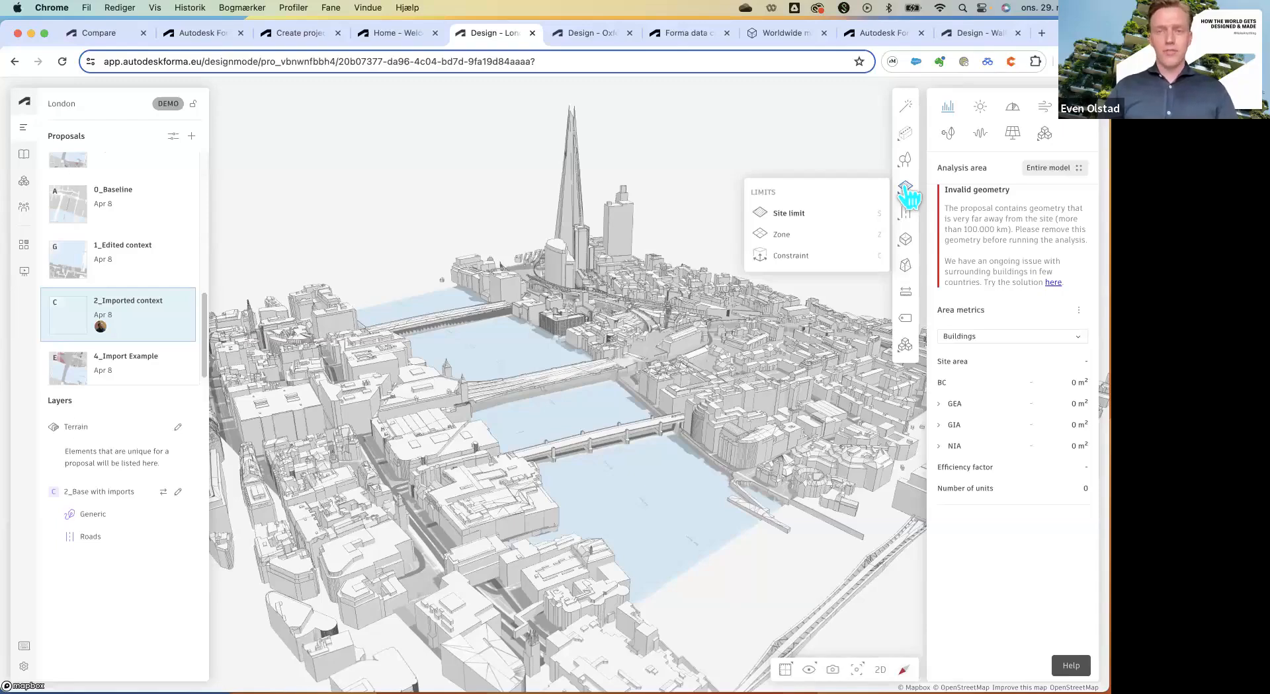
{"action": "mouse_move", "coordinate": [911, 243]}
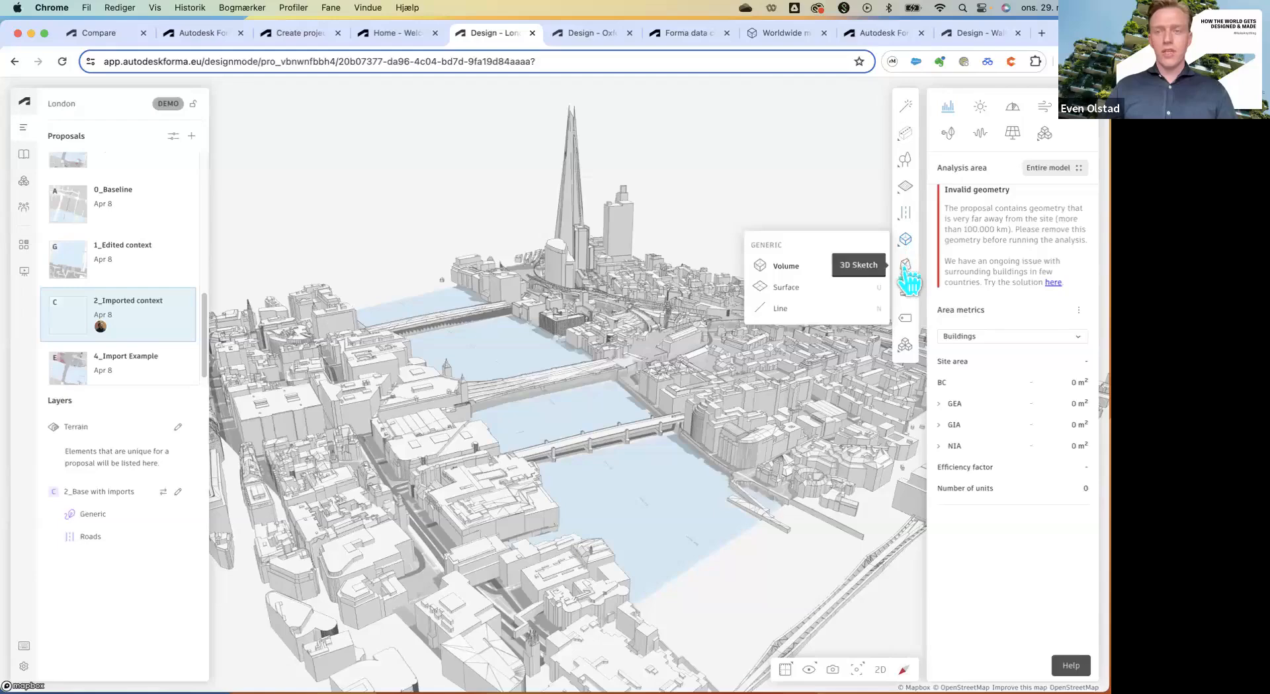
{"action": "scroll", "coordinate": [595, 479], "scroll_direction": "up", "scroll_amount": 5}
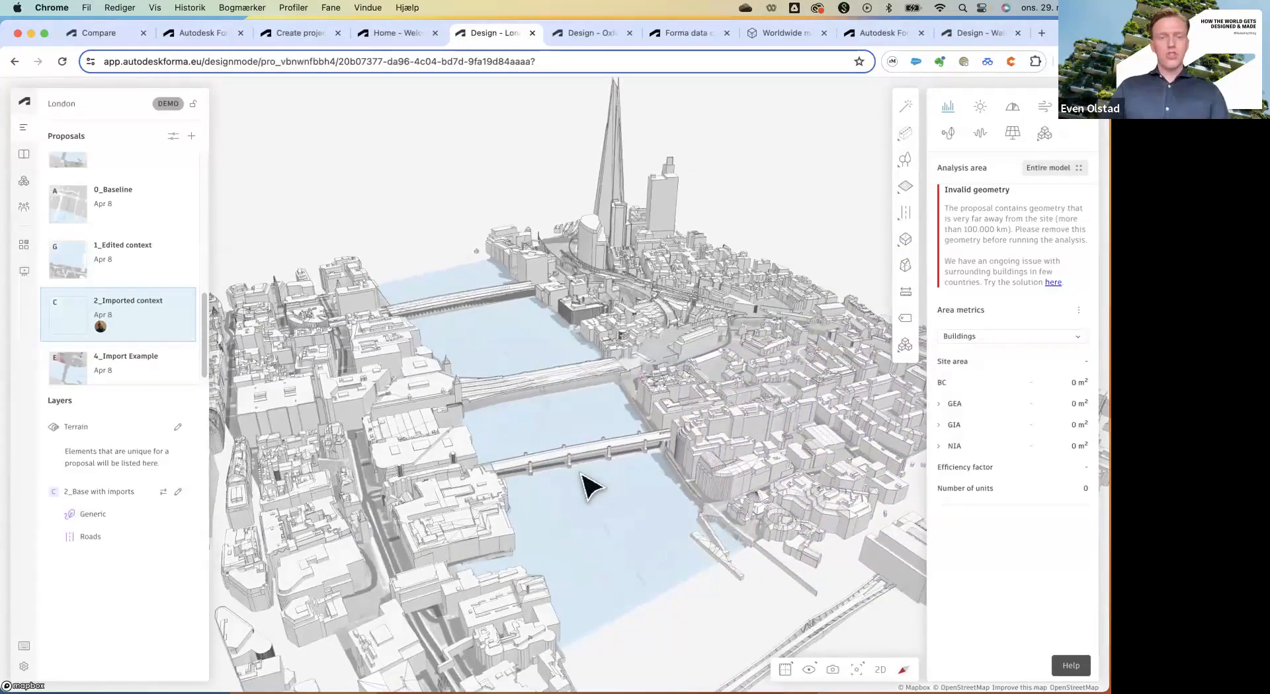
Select all Generic-layer buildings, then switch to the 3_Sketch ready proposal.
{"action": "left_click", "coordinate": [406, 439]}
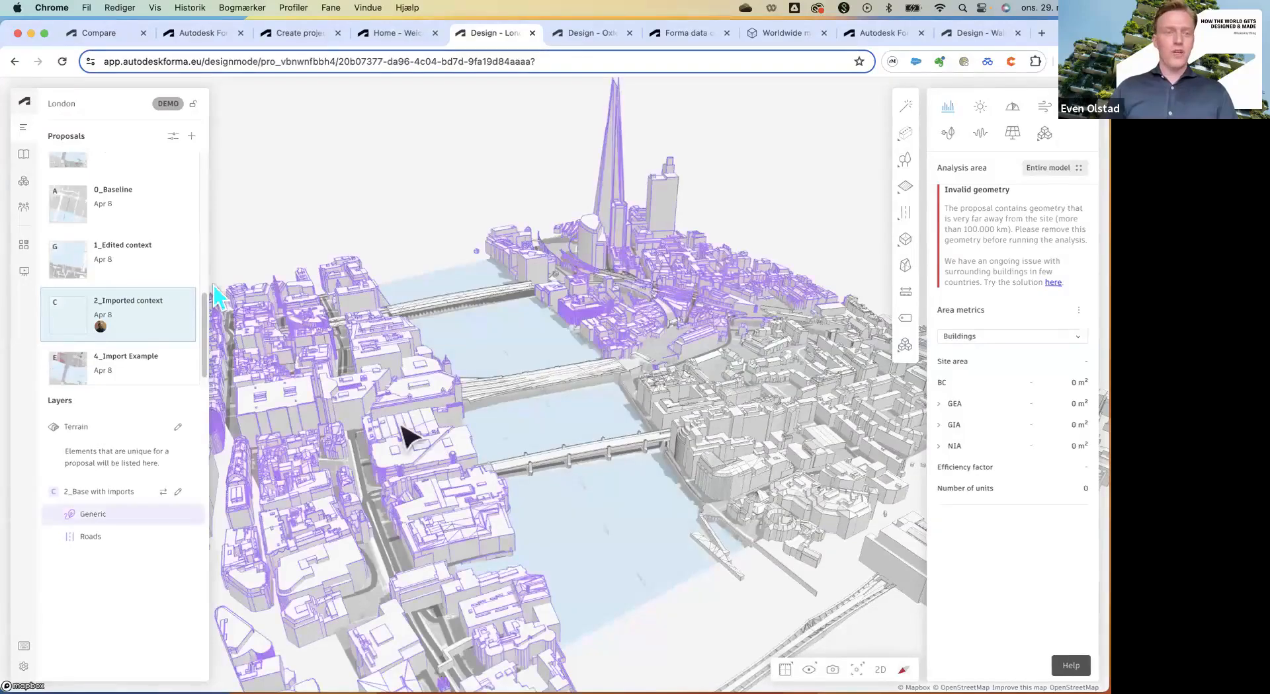
{"action": "scroll", "coordinate": [93, 246], "scroll_direction": "up", "scroll_amount": 3}
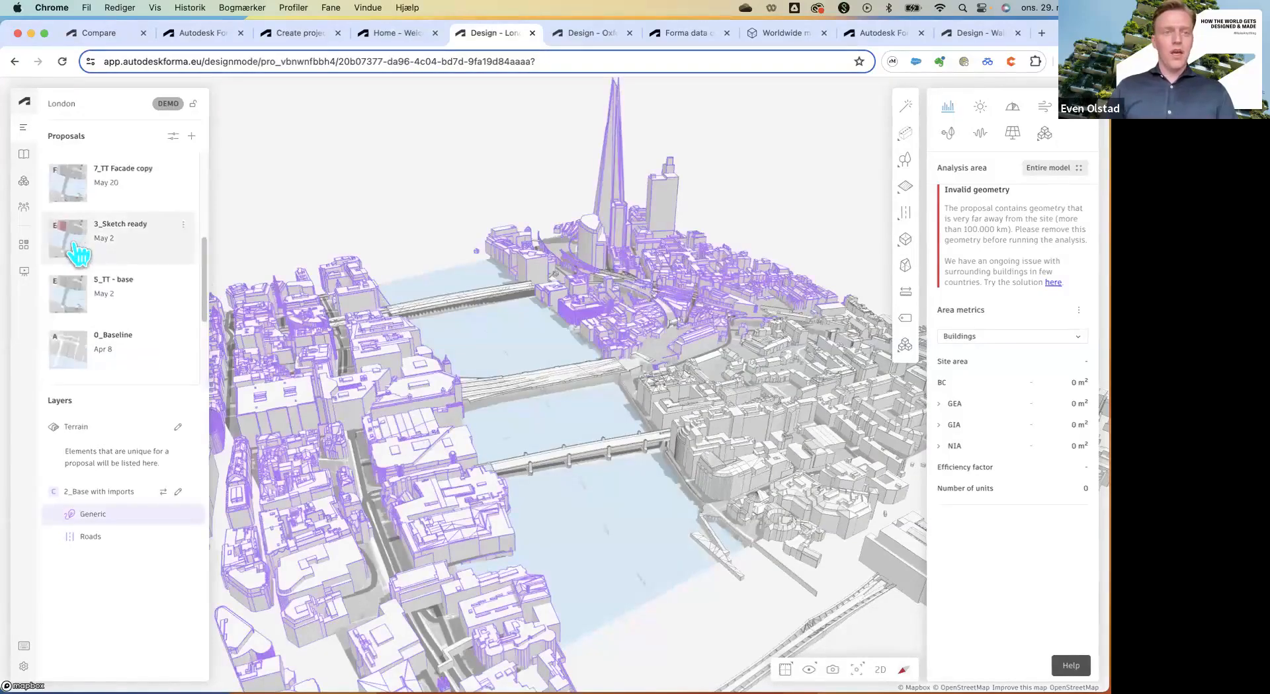
{"action": "left_click", "coordinate": [74, 245]}
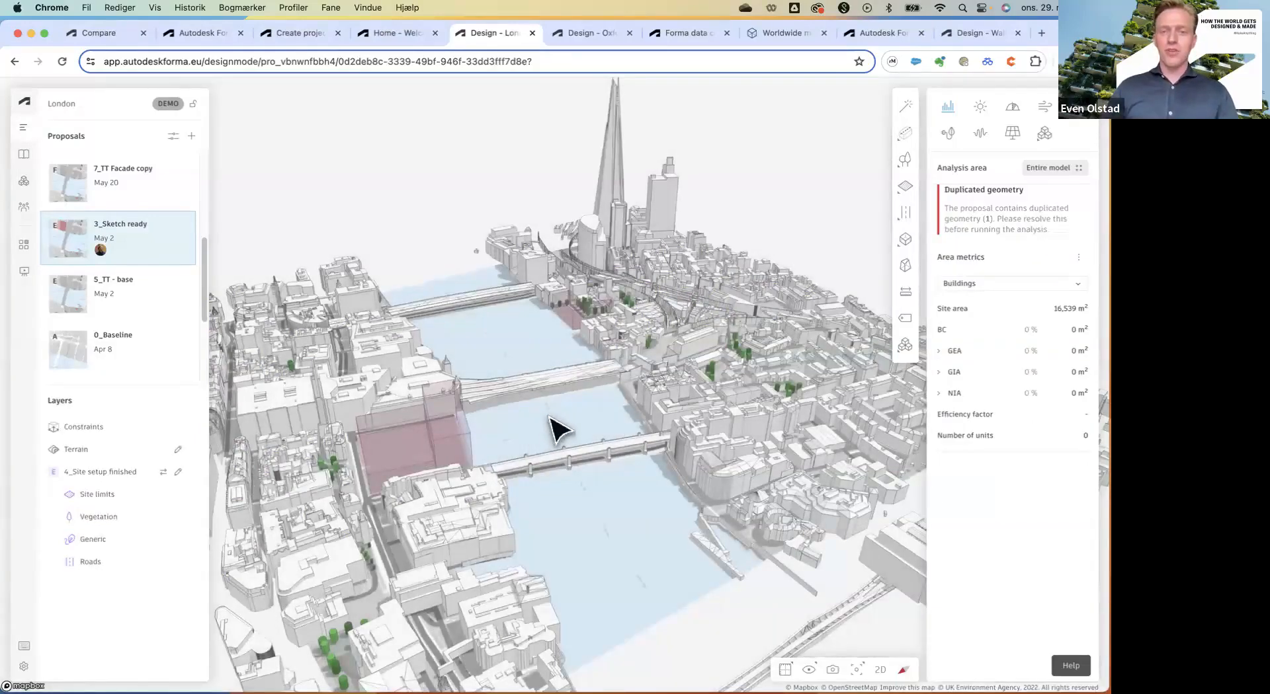
Orbit, pan and zoom the 3_Sketch ready site to inspect its limits, vegetation and pink volumes.
{"action": "left_click_drag", "start_coordinate": [548, 421], "coordinate": [465, 434]}
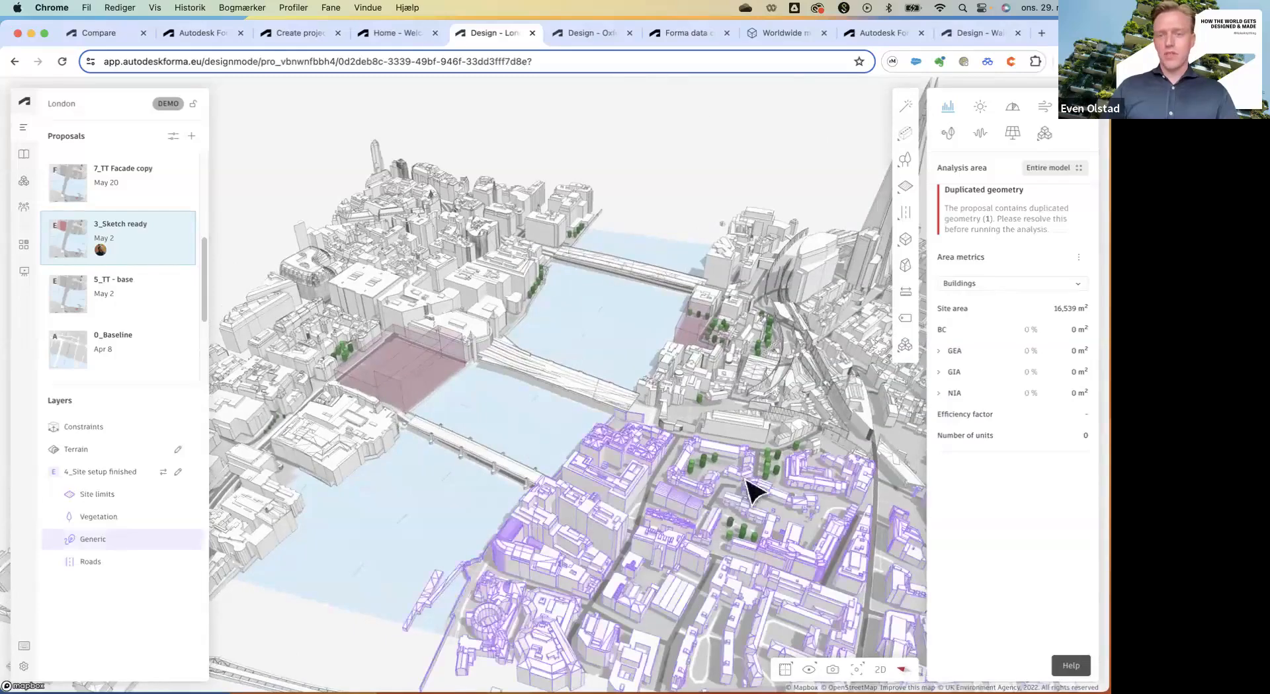
{"action": "left_click_drag", "start_coordinate": [575, 390], "coordinate": [492, 395]}
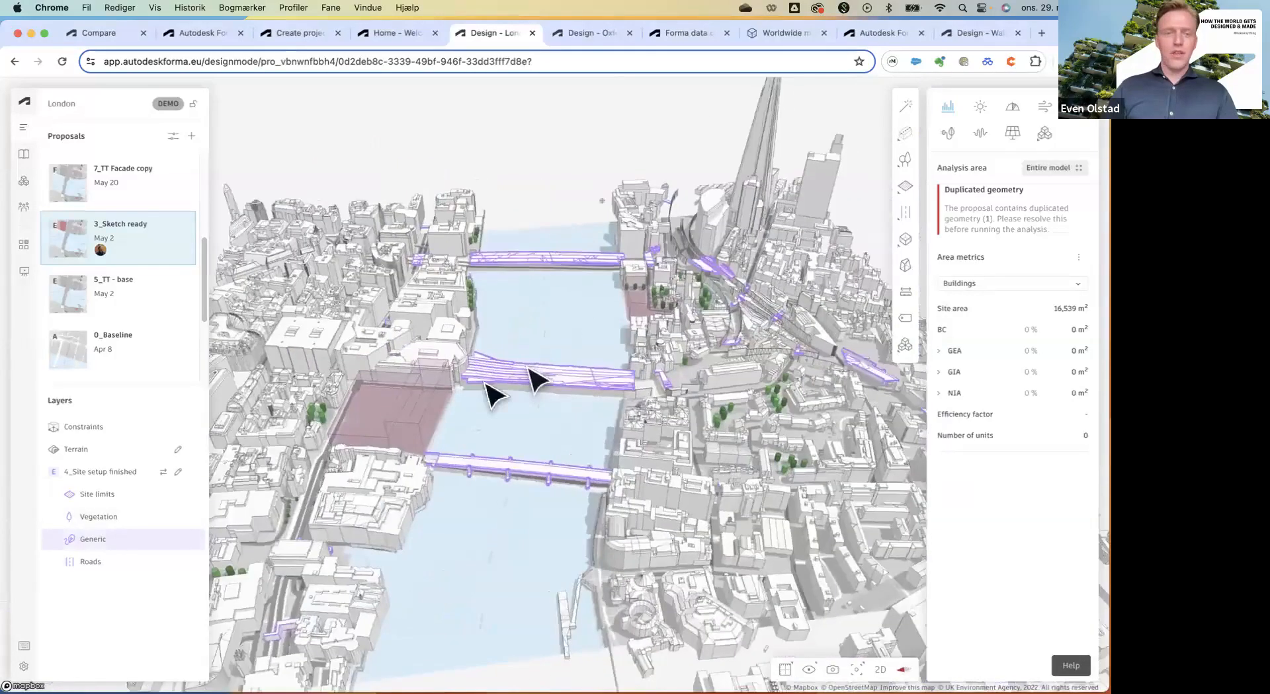
{"action": "scroll", "coordinate": [529, 371], "scroll_direction": "up", "scroll_amount": 3}
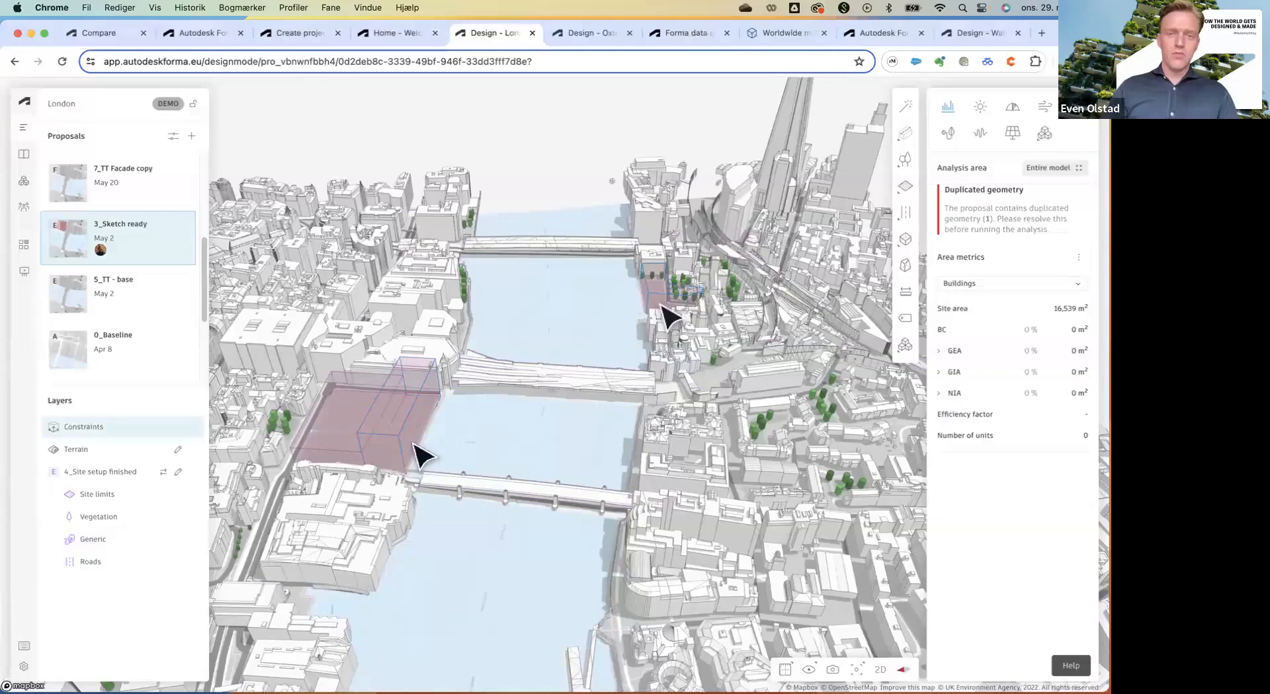
{"action": "left_click_drag", "start_coordinate": [482, 459], "coordinate": [433, 393]}
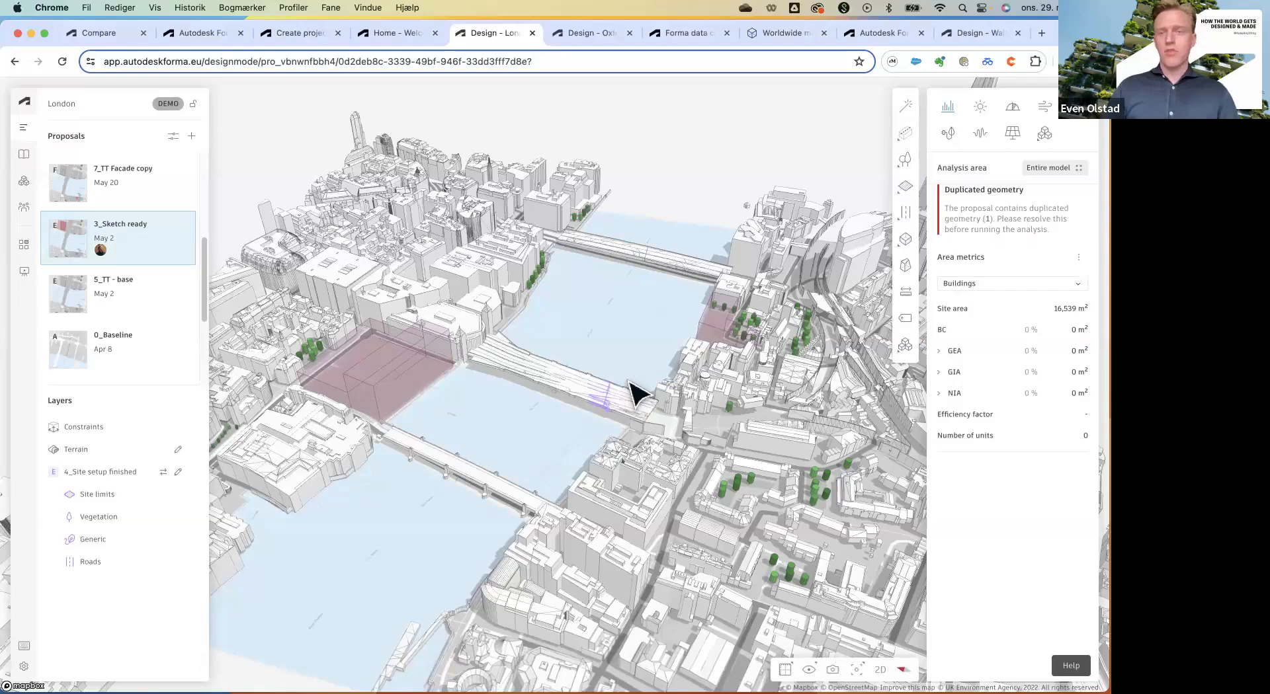
{"action": "scroll", "coordinate": [634, 396], "scroll_direction": "down", "scroll_amount": 3}
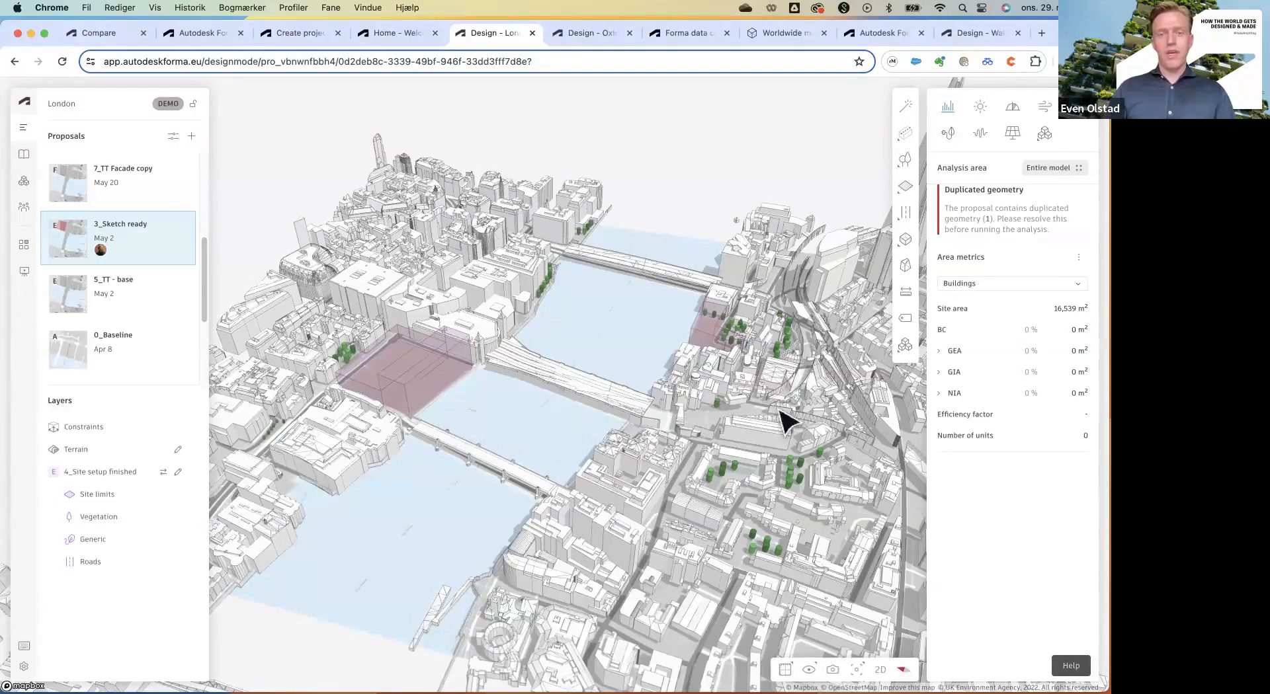
{"action": "left_click_drag", "start_coordinate": [777, 410], "coordinate": [817, 410]}
{"action": "scroll", "coordinate": [492, 423], "scroll_direction": "down", "scroll_amount": 1}
{"action": "scroll", "coordinate": [499, 436], "scroll_direction": "up", "scroll_amount": 1}
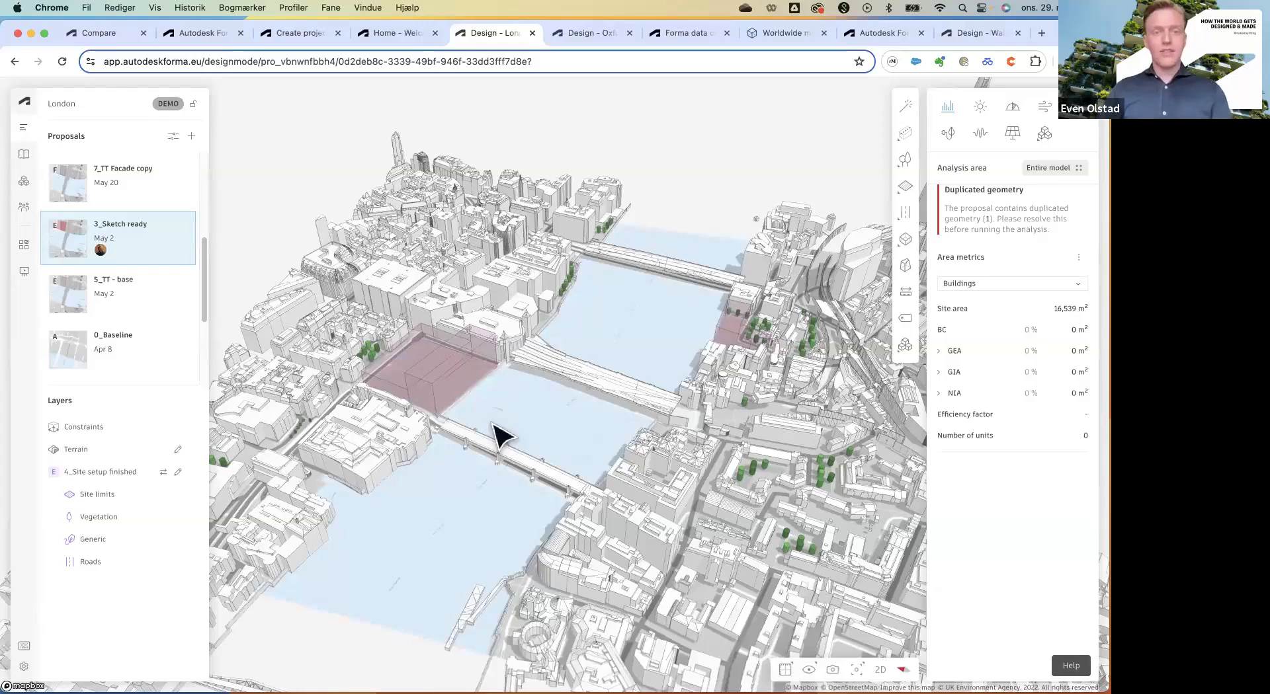
Start a Basic building footprint on the pink site edge, then cancel the unfinished attempt.
{"action": "scroll", "coordinate": [61, 250], "scroll_direction": "up", "scroll_amount": 3}
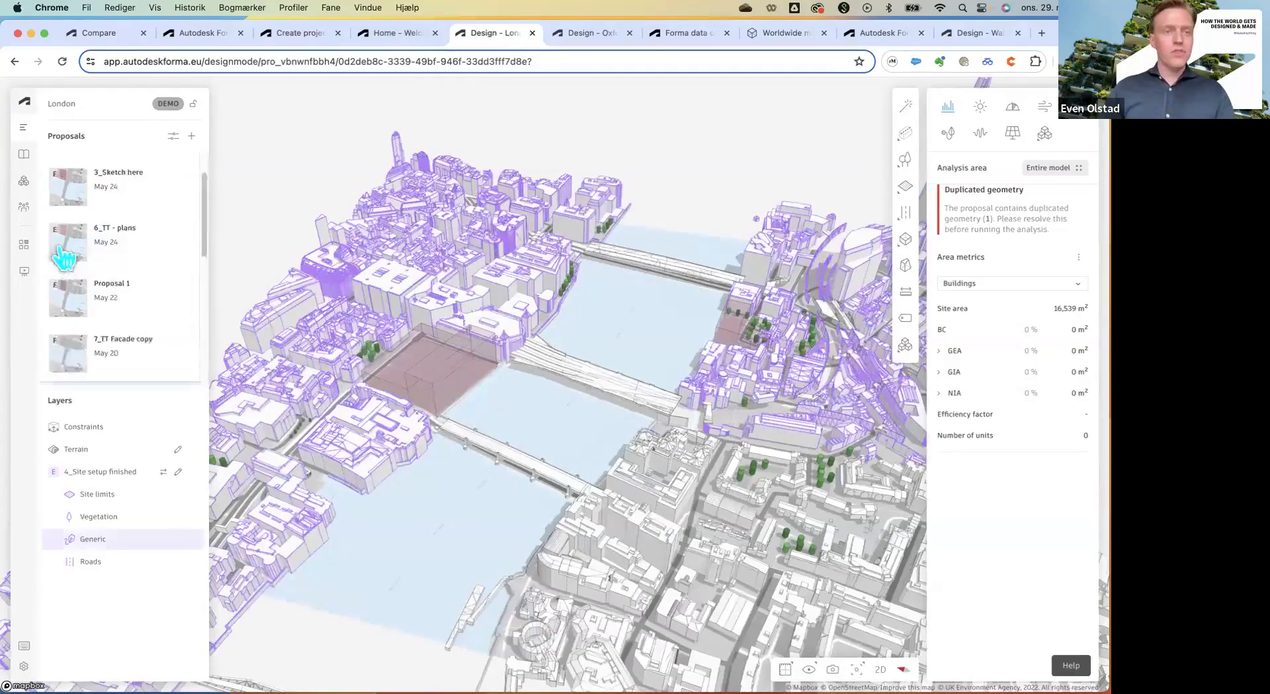
{"action": "scroll", "coordinate": [63, 254], "scroll_direction": "up", "scroll_amount": 2}
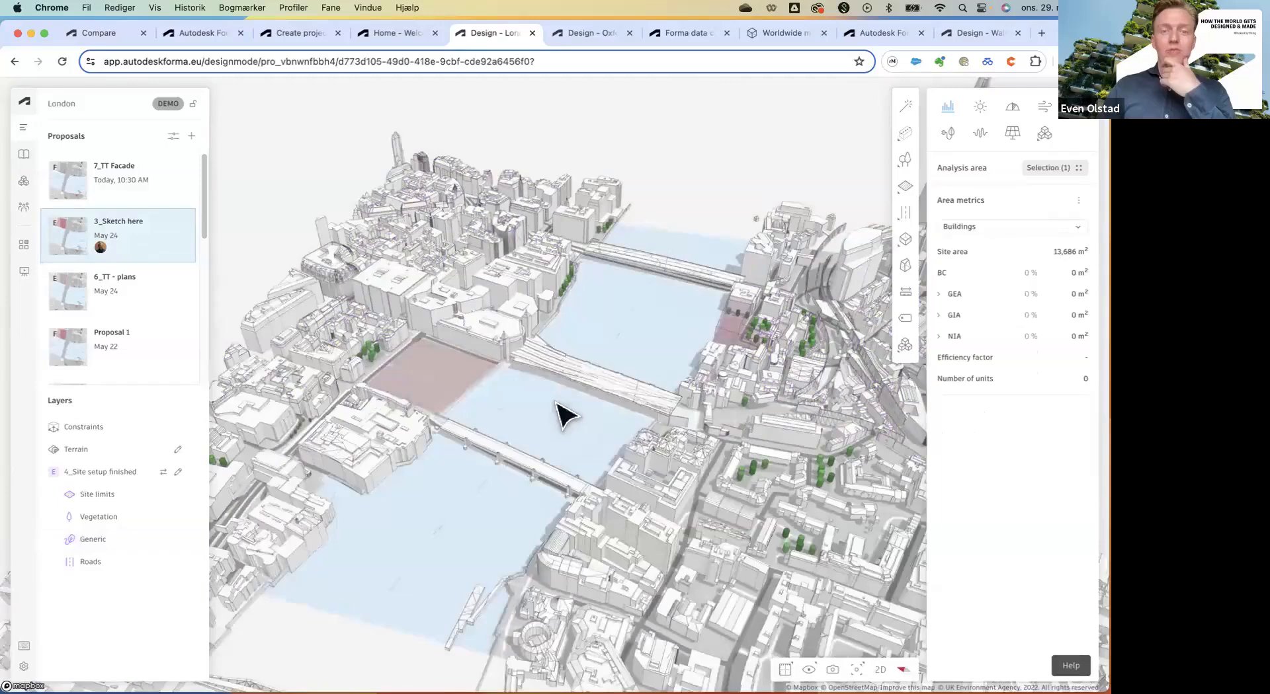
{"action": "right_click_drag", "start_coordinate": [556, 403], "coordinate": [474, 363]}
{"action": "scroll", "coordinate": [398, 320], "scroll_direction": "up", "scroll_amount": 2}
{"action": "scroll", "coordinate": [404, 331], "scroll_direction": "up", "scroll_amount": 5}
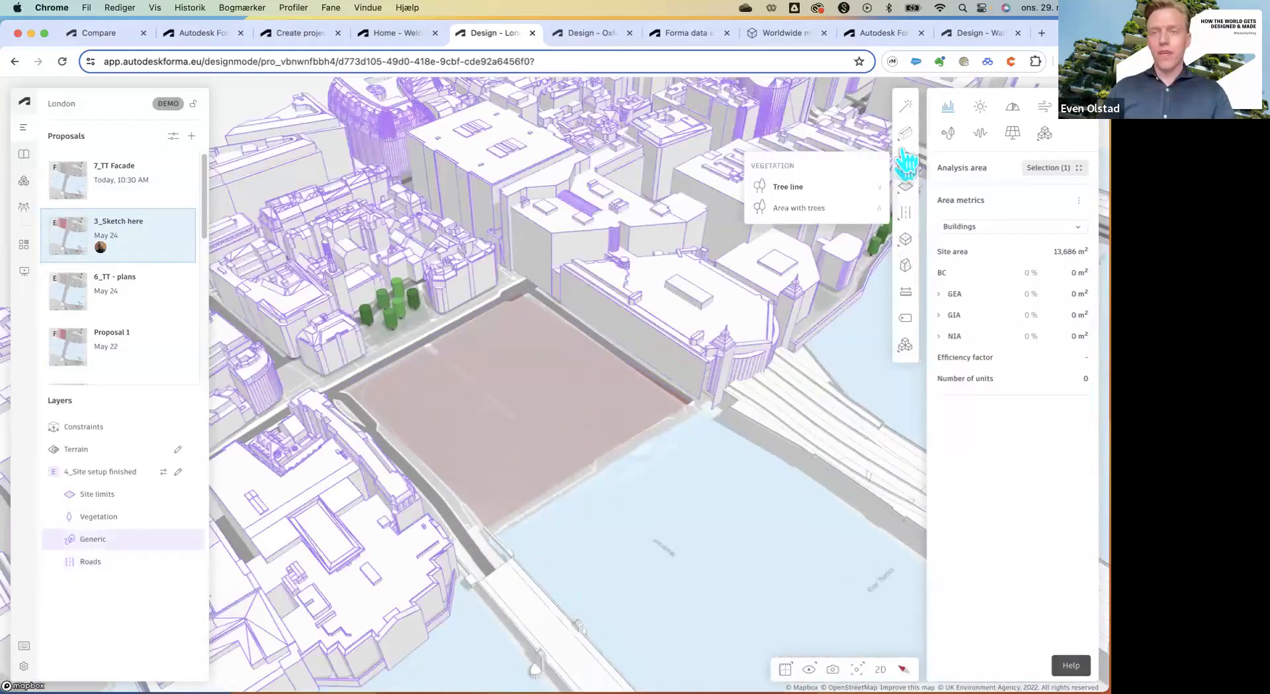
{"action": "mouse_move", "coordinate": [909, 140]}
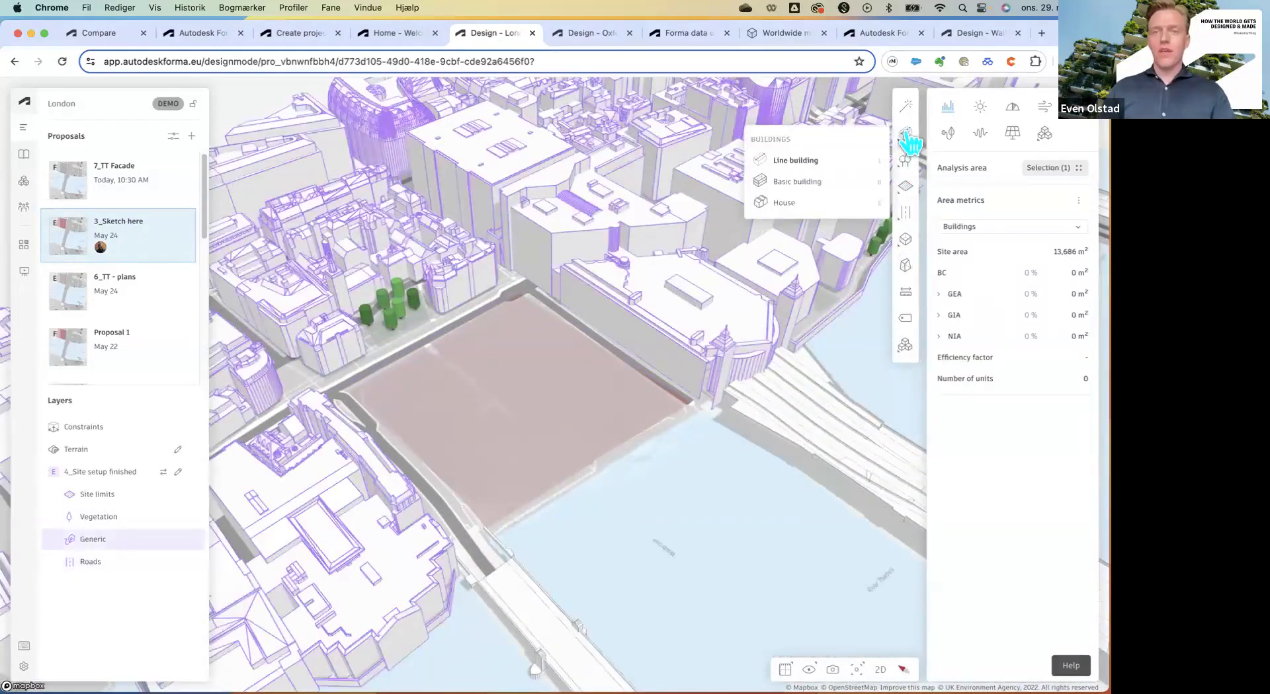
{"action": "left_click", "coordinate": [794, 181]}
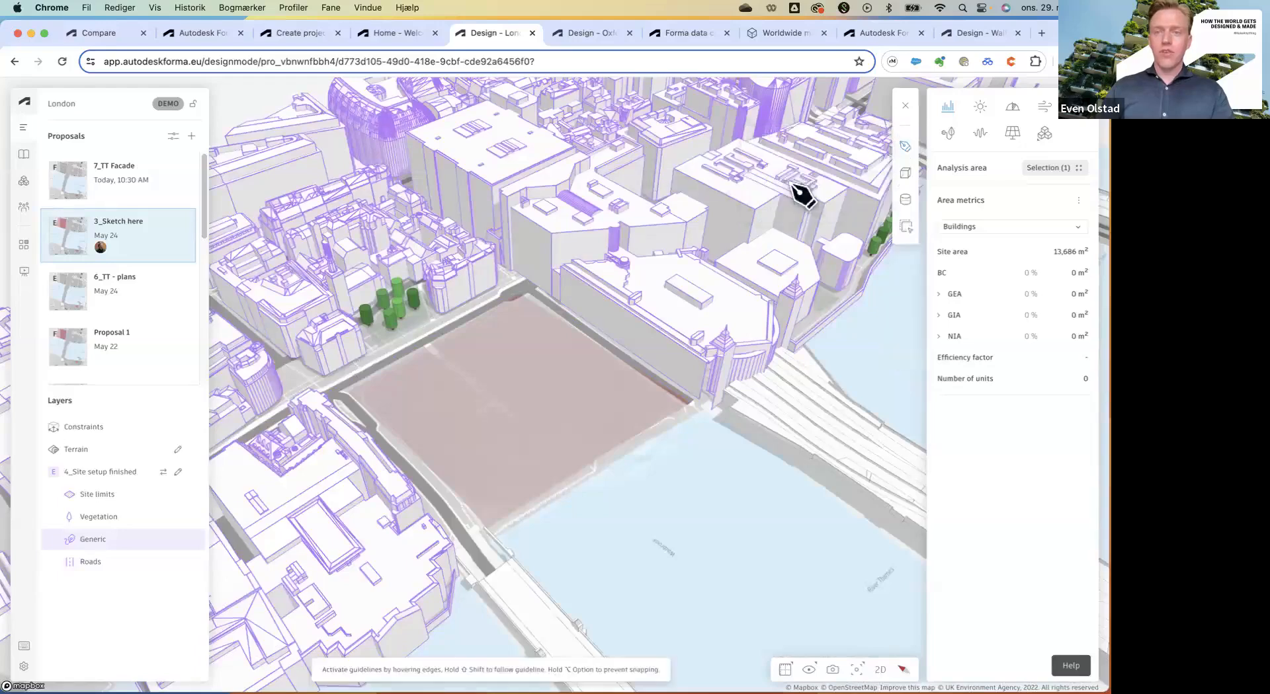
{"action": "left_click", "coordinate": [907, 176]}
{"action": "right_click_drag", "start_coordinate": [615, 310], "coordinate": [568, 279]}
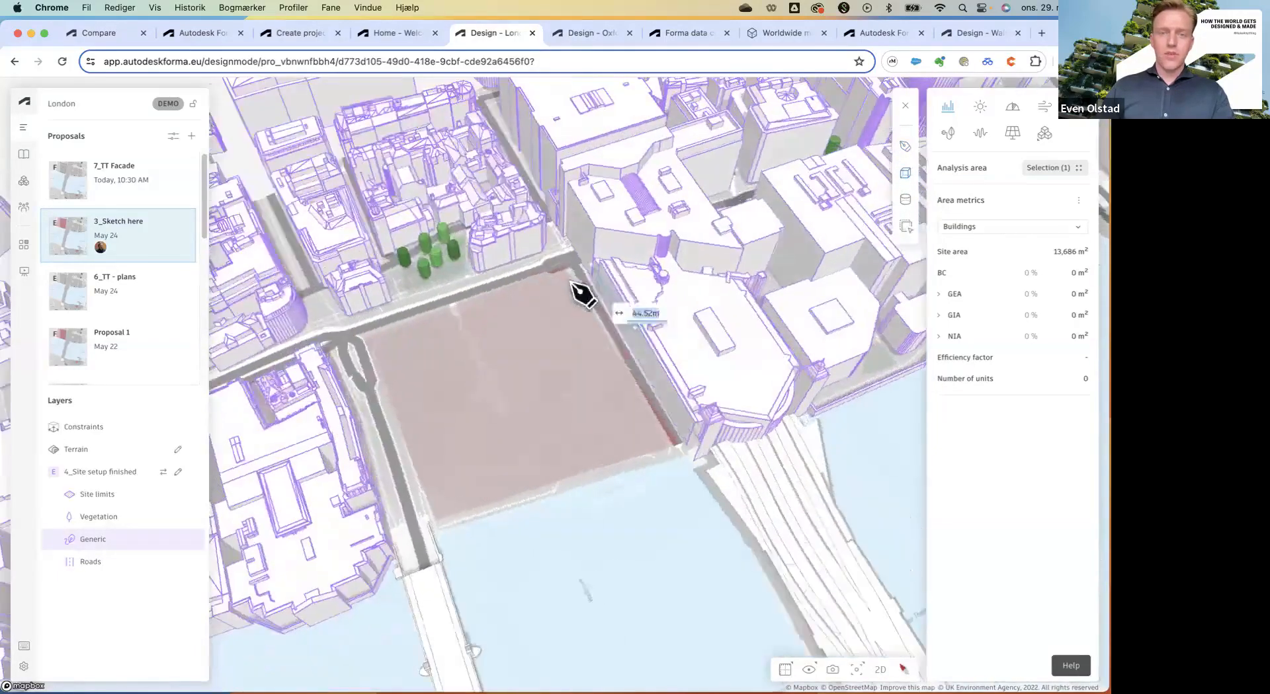
{"action": "left_click", "coordinate": [564, 279]}
{"action": "left_click", "coordinate": [608, 377]}
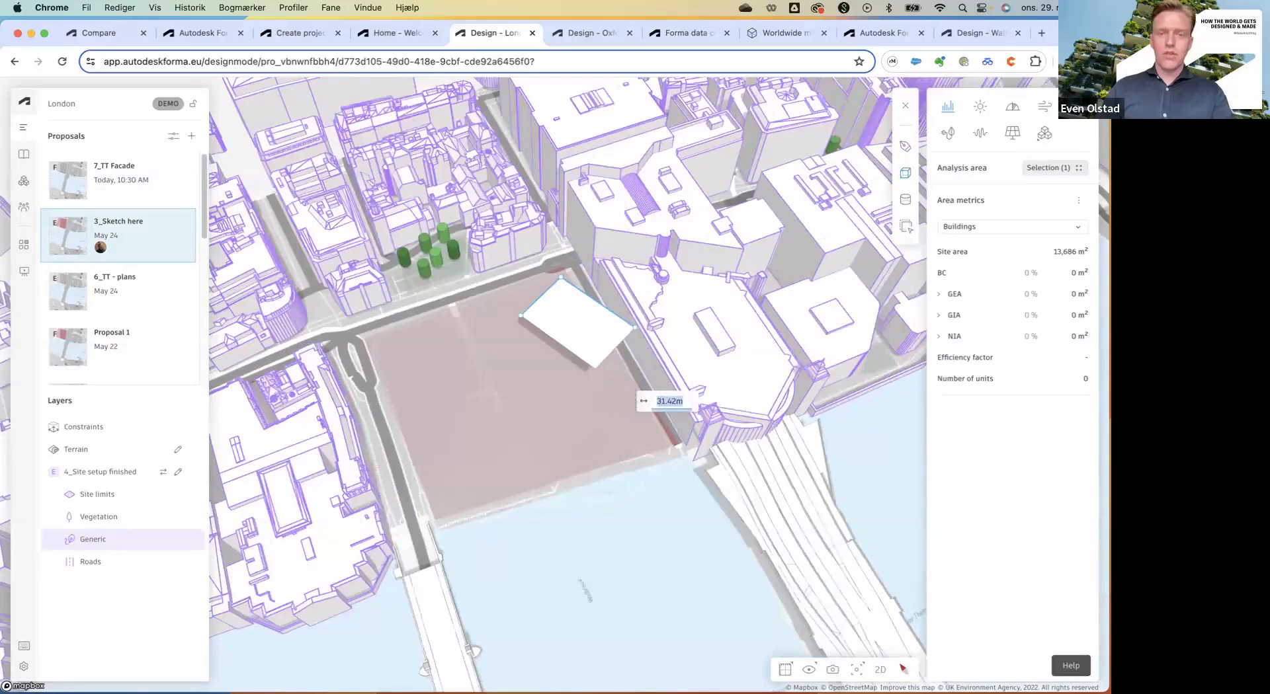
{"action": "key", "text": "Escape"}
Draw a 86.24 m by 49.38 m basic building along the site edge at 9 m height.
{"action": "left_click", "coordinate": [905, 132]}
{"action": "left_click", "coordinate": [817, 183]}
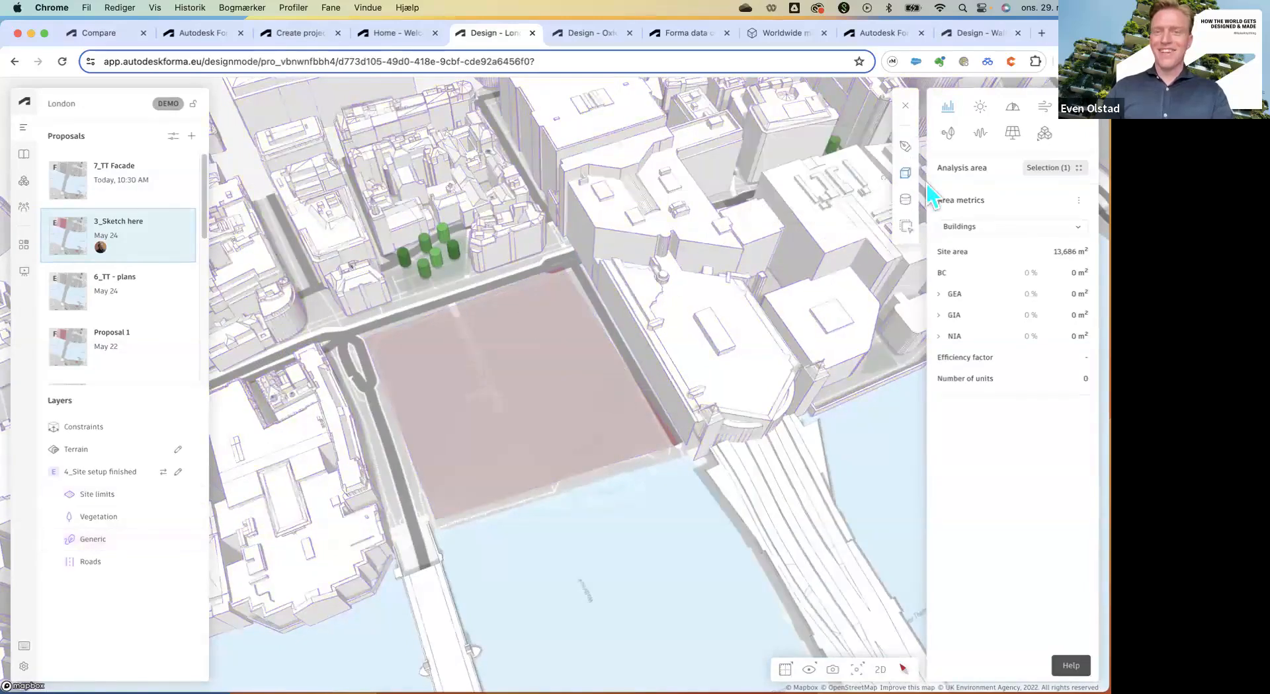
{"action": "left_click", "coordinate": [558, 279]}
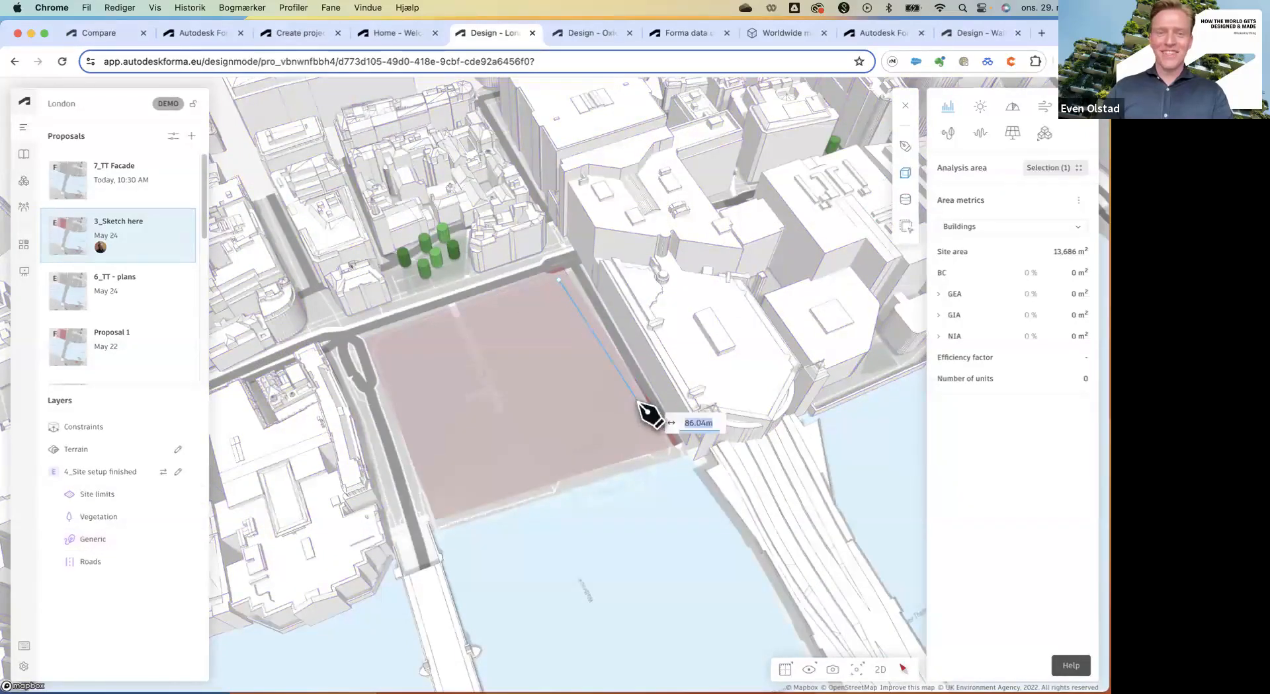
{"action": "left_click", "coordinate": [636, 403]}
{"action": "left_click", "coordinate": [543, 427]}
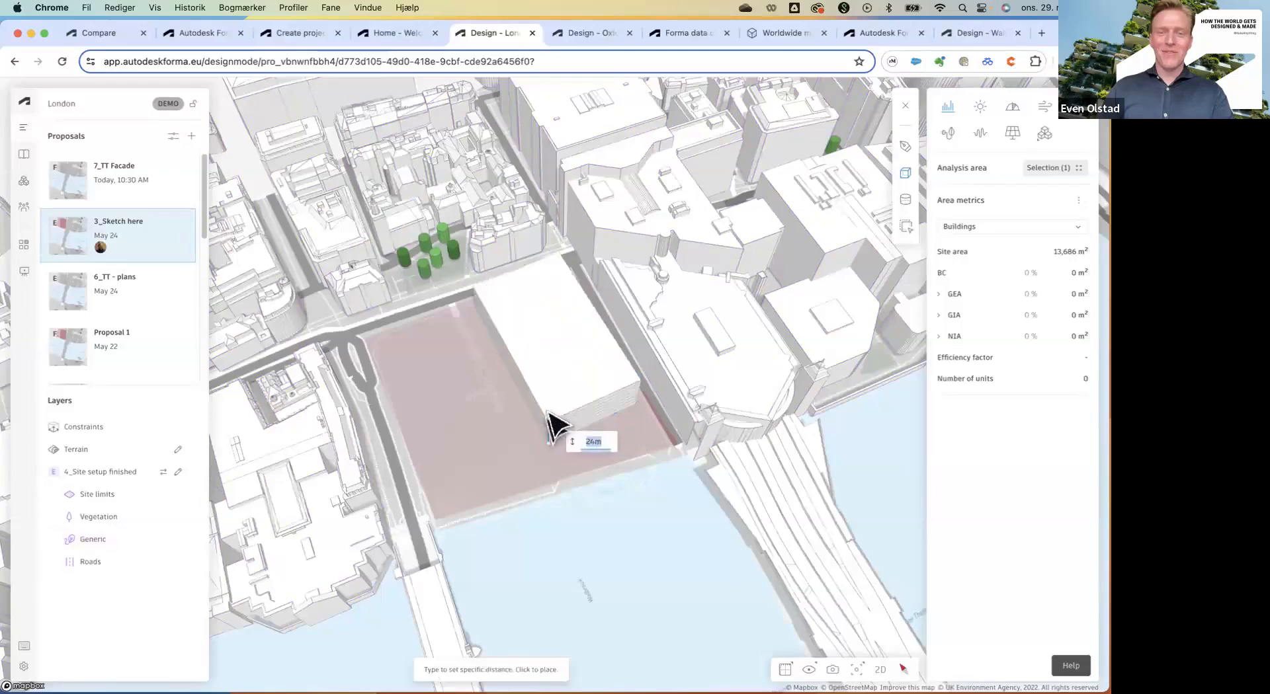
{"action": "right_click_drag", "start_coordinate": [554, 391], "coordinate": [631, 336]}
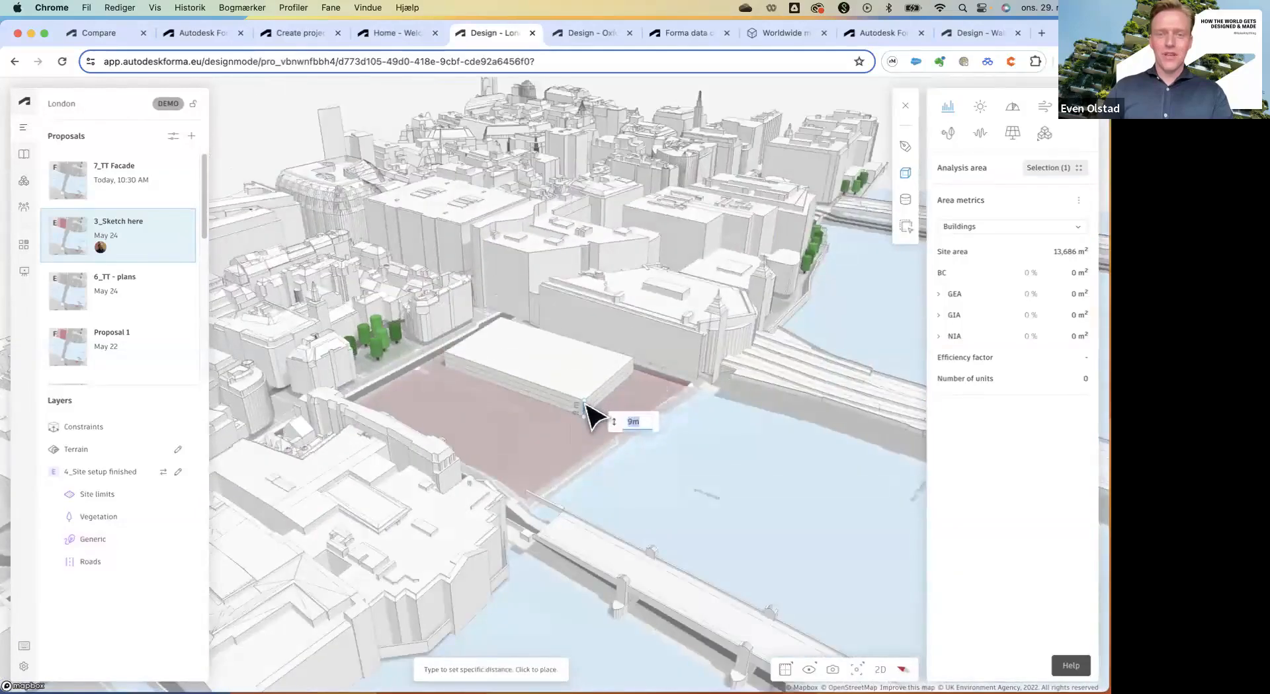
{"action": "left_click", "coordinate": [583, 404]}
{"action": "right_click_drag", "start_coordinate": [598, 385], "coordinate": [562, 402]}
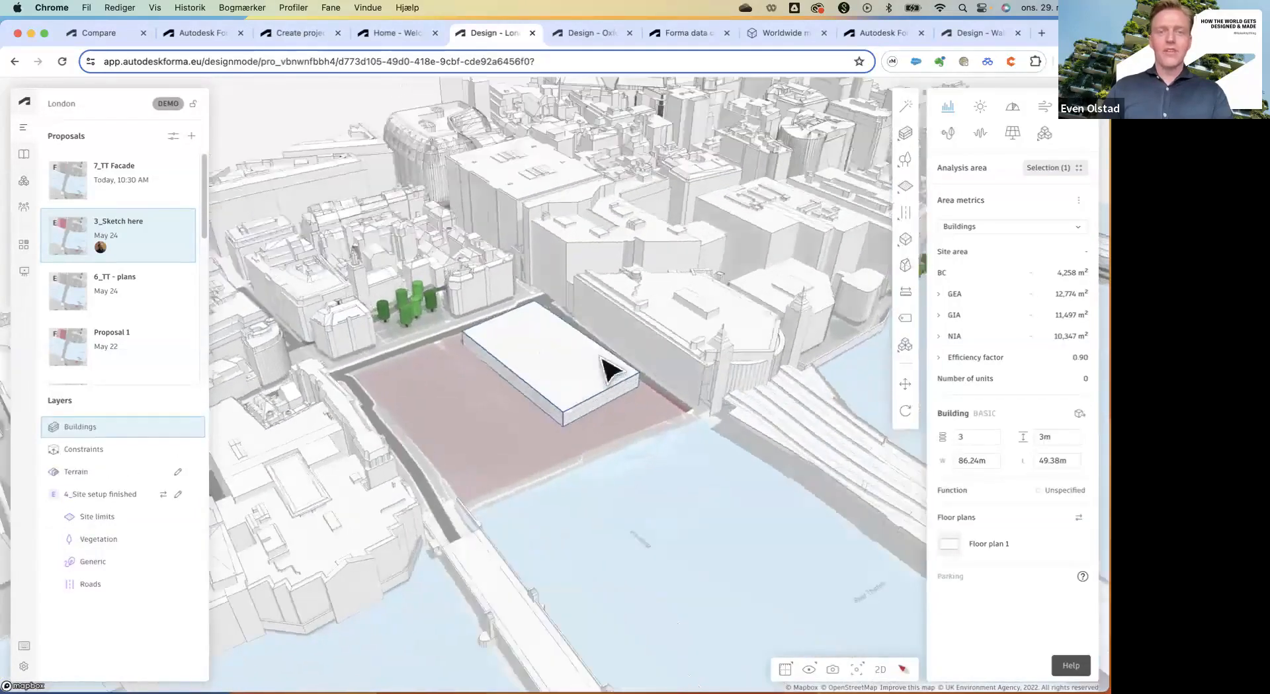
{"action": "left_click", "coordinate": [911, 177]}
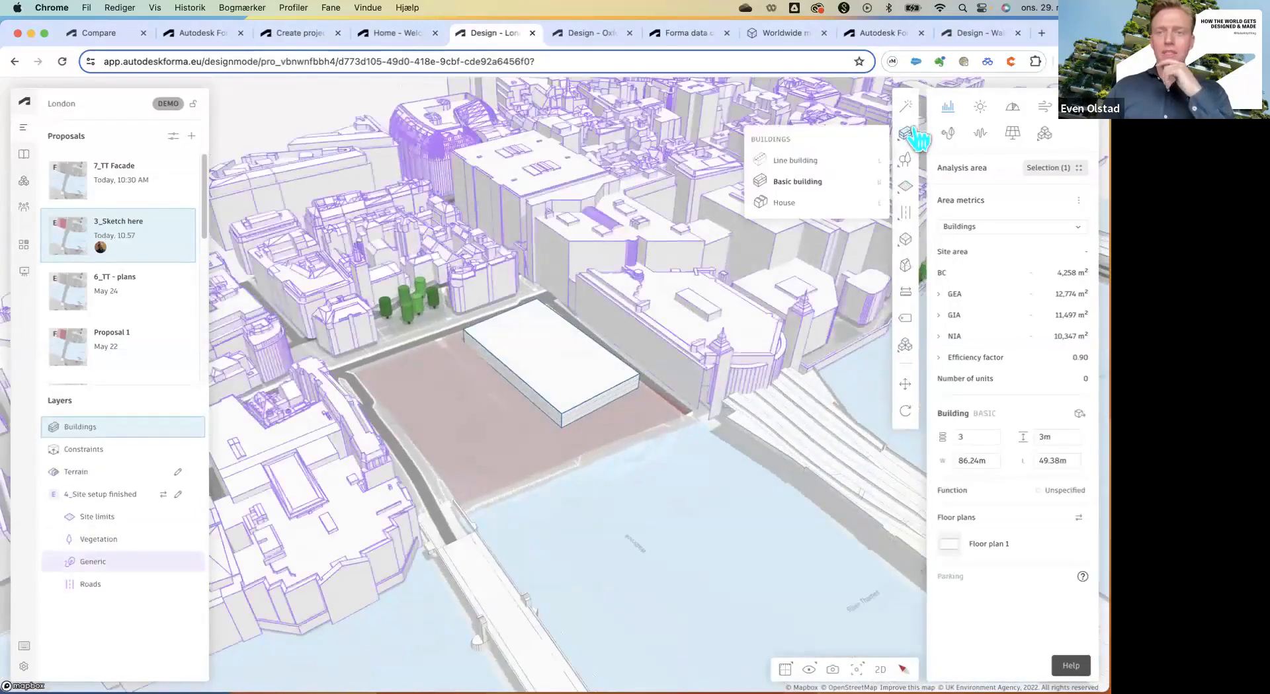
Trace a middle-aligned, 12 m wide, 4-storey line building around the low block, closing the ring.
{"action": "left_click", "coordinate": [806, 173]}
{"action": "right_click_drag", "start_coordinate": [668, 312], "coordinate": [615, 353]}
{"action": "scroll", "coordinate": [439, 358], "scroll_direction": "up", "scroll_amount": 3}
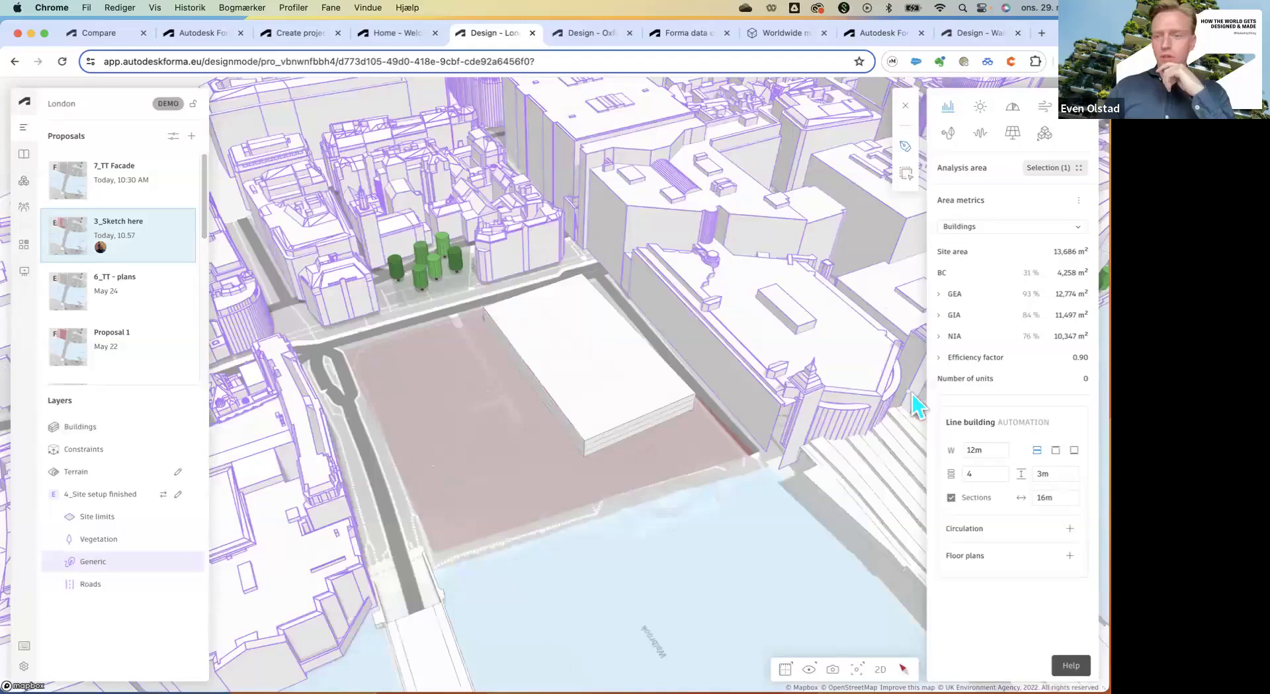
{"action": "left_click", "coordinate": [1056, 450]}
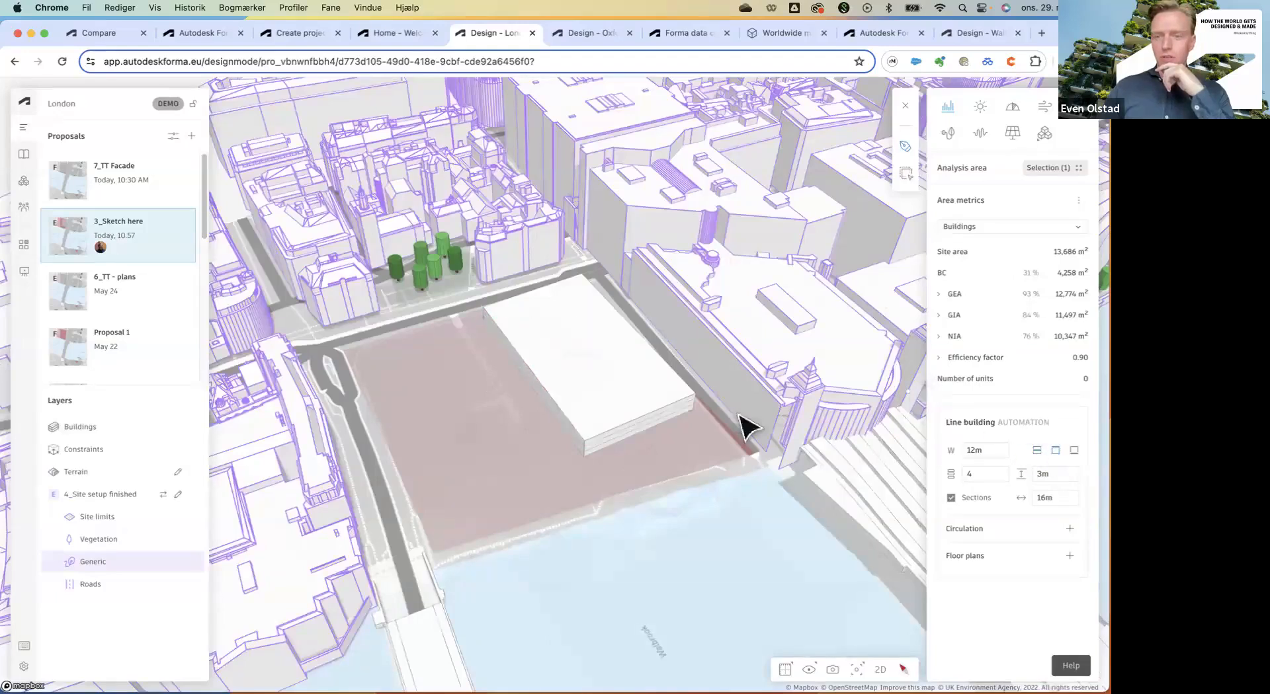
{"action": "left_click", "coordinate": [487, 311]}
{"action": "left_click", "coordinate": [598, 282]}
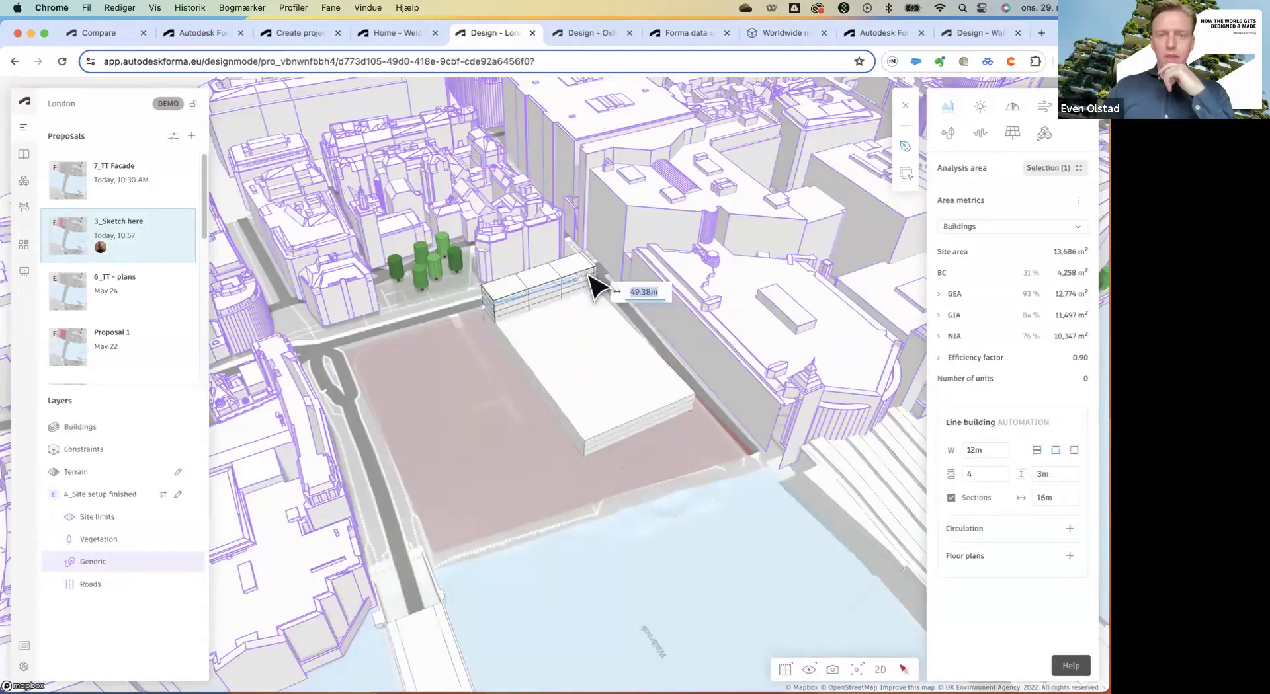
{"action": "left_click", "coordinate": [696, 394]}
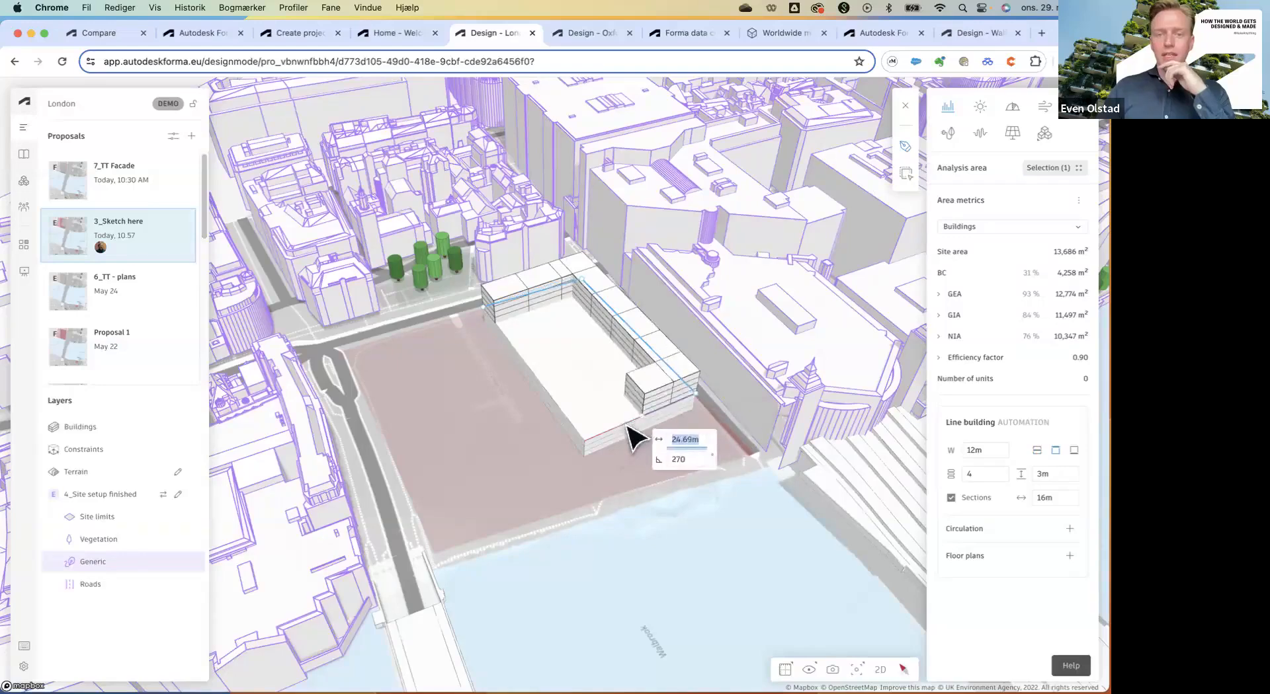
{"action": "left_click", "coordinate": [593, 437]}
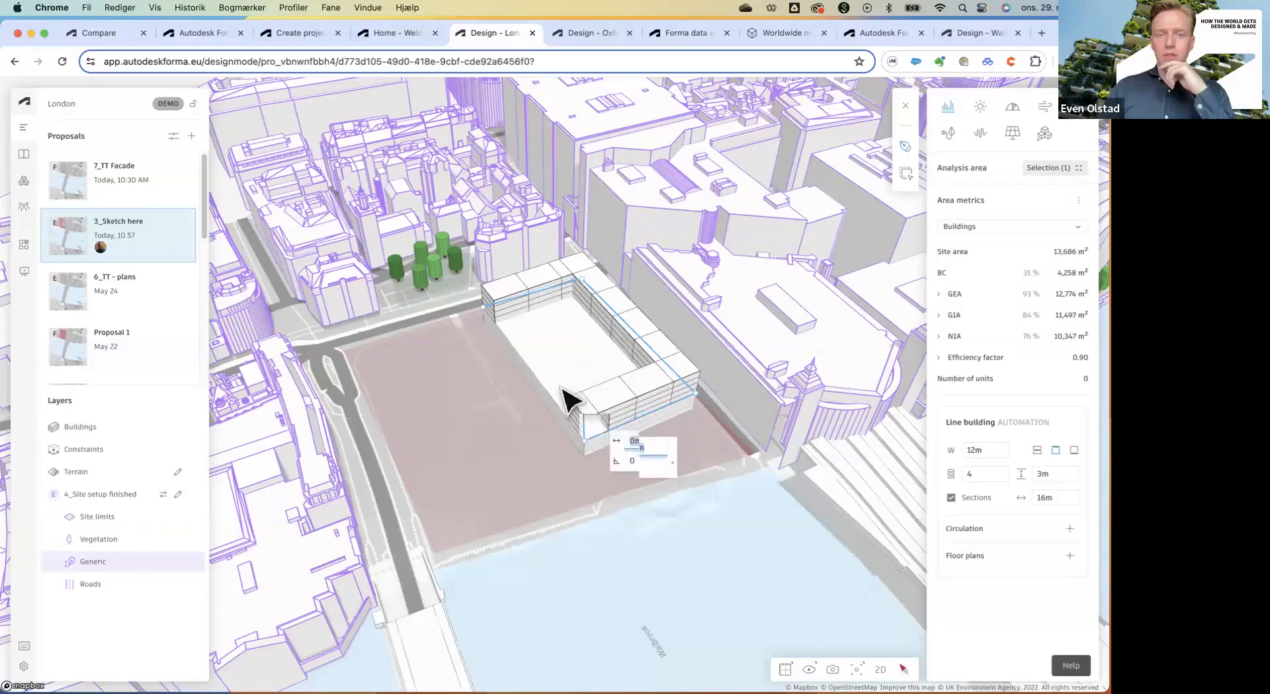
{"action": "left_click", "coordinate": [494, 328]}
{"action": "left_click", "coordinate": [655, 554]}
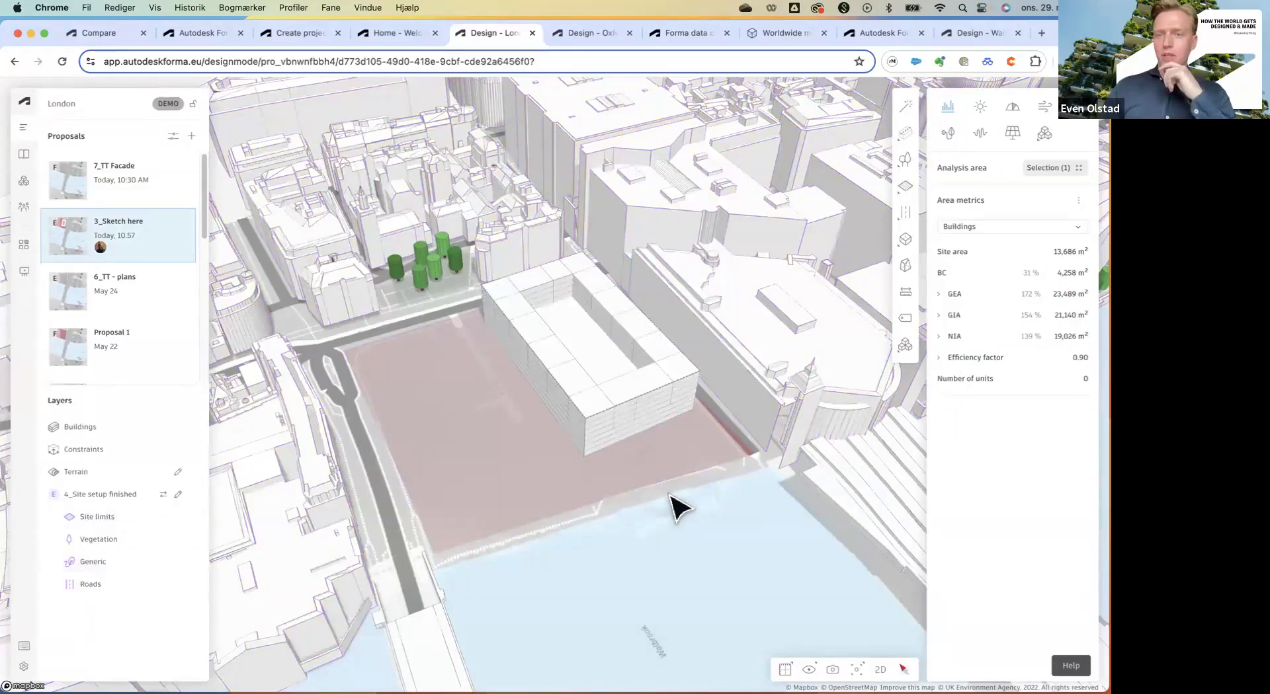
{"action": "mouse_move", "coordinate": [905, 132]}
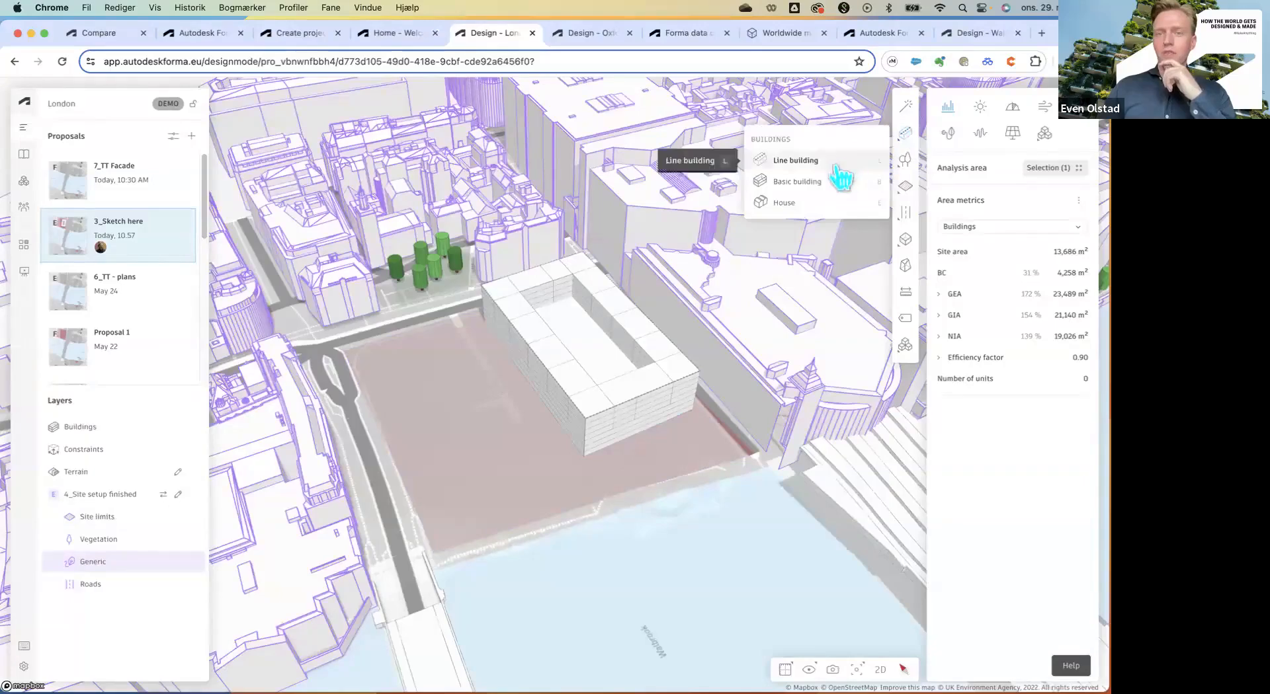
Draw a tower footprint on the west of the site and raise it to 72 m.
{"action": "left_click", "coordinate": [796, 169]}
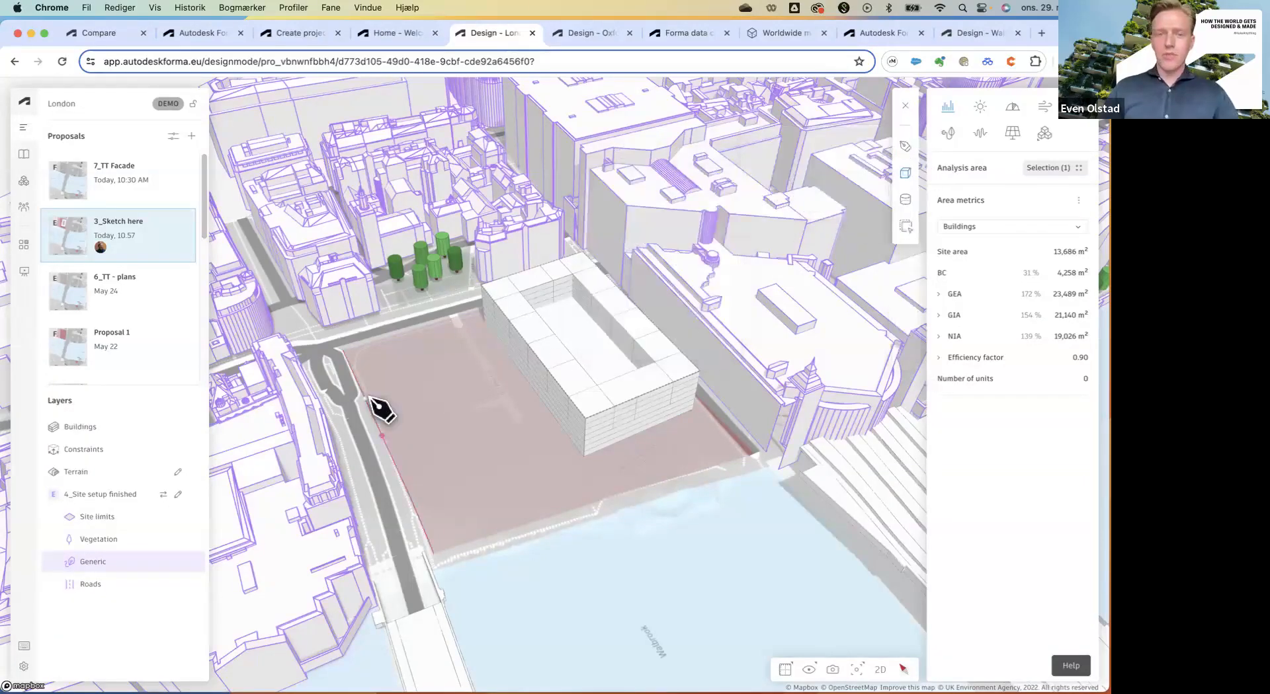
{"action": "left_click", "coordinate": [358, 356]}
{"action": "left_click", "coordinate": [460, 327]}
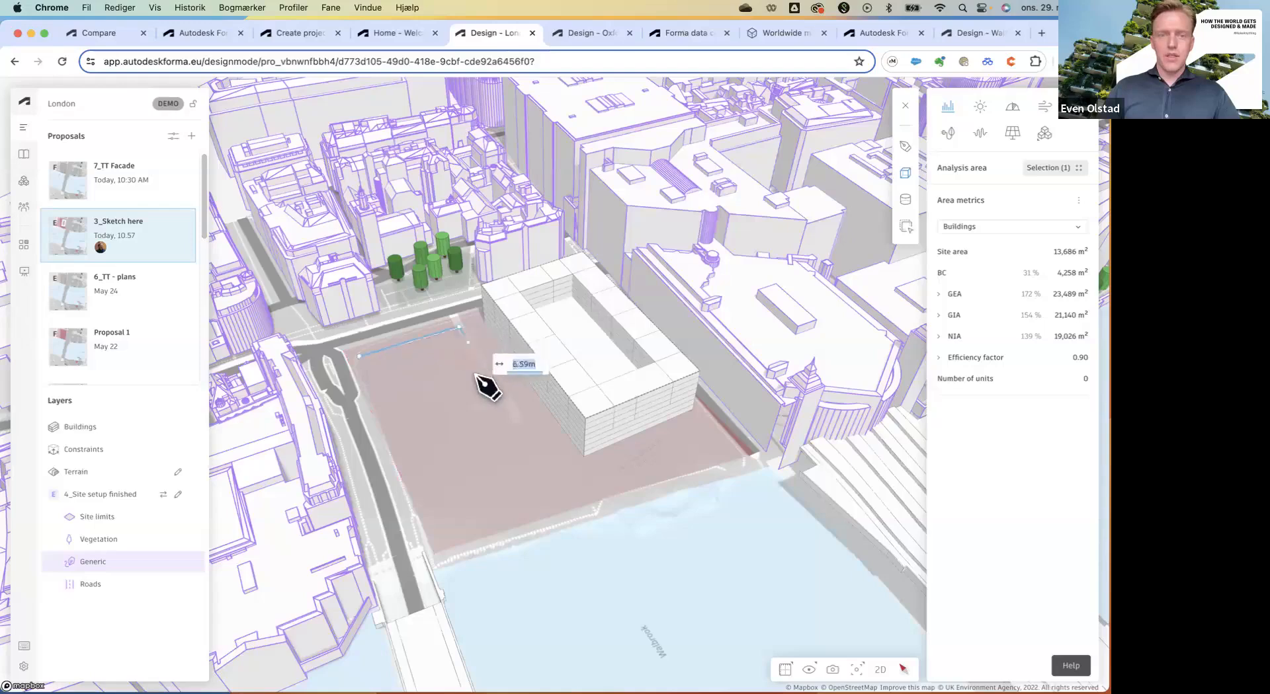
{"action": "left_click", "coordinate": [490, 395]}
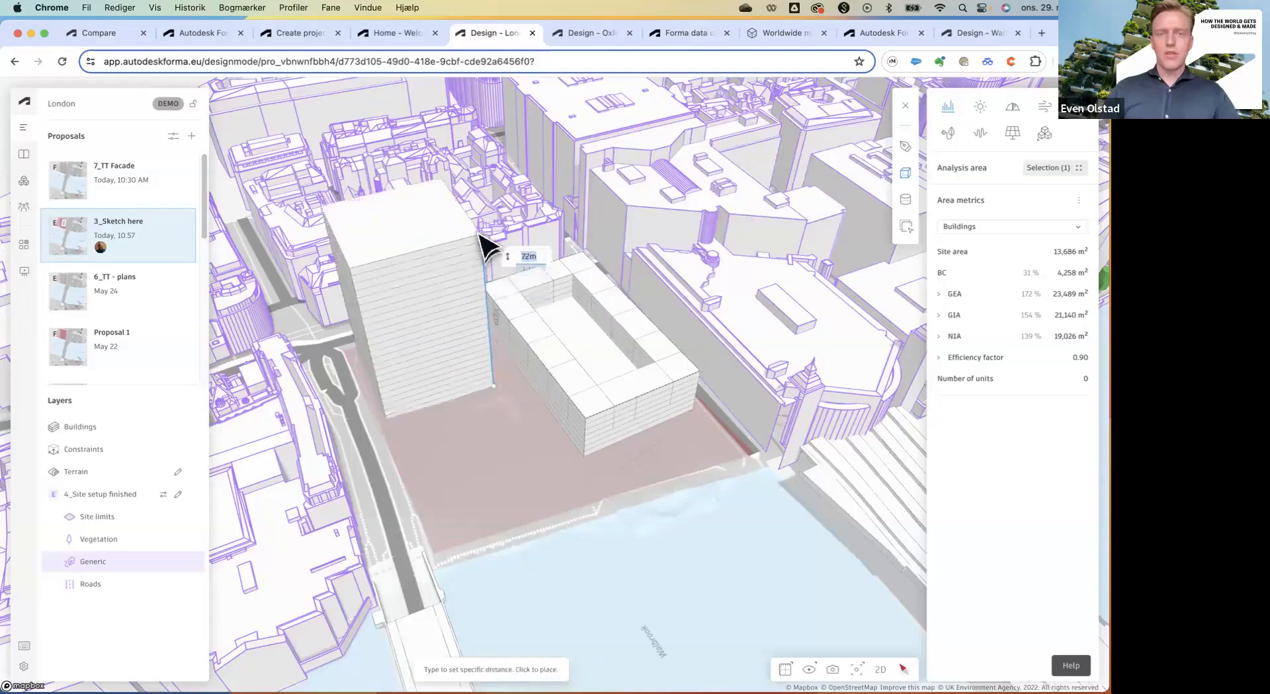
{"action": "left_click", "coordinate": [481, 238]}
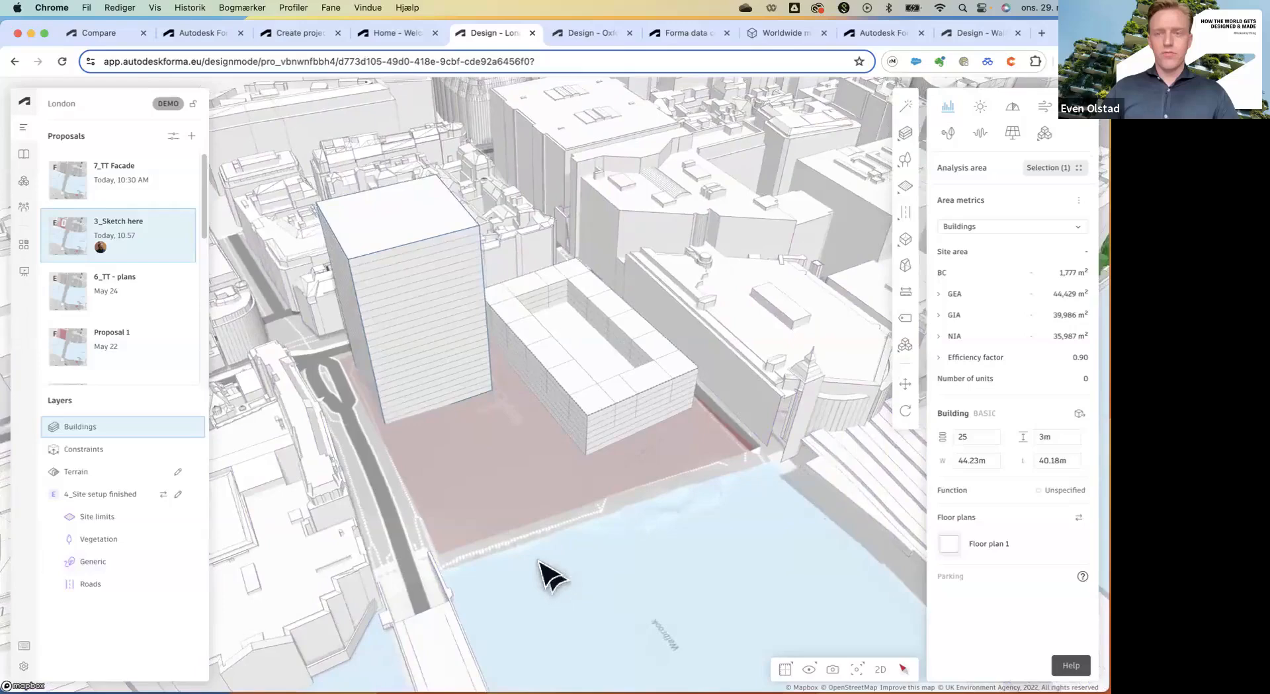
{"action": "scroll", "coordinate": [537, 572], "scroll_direction": "down", "scroll_amount": 3}
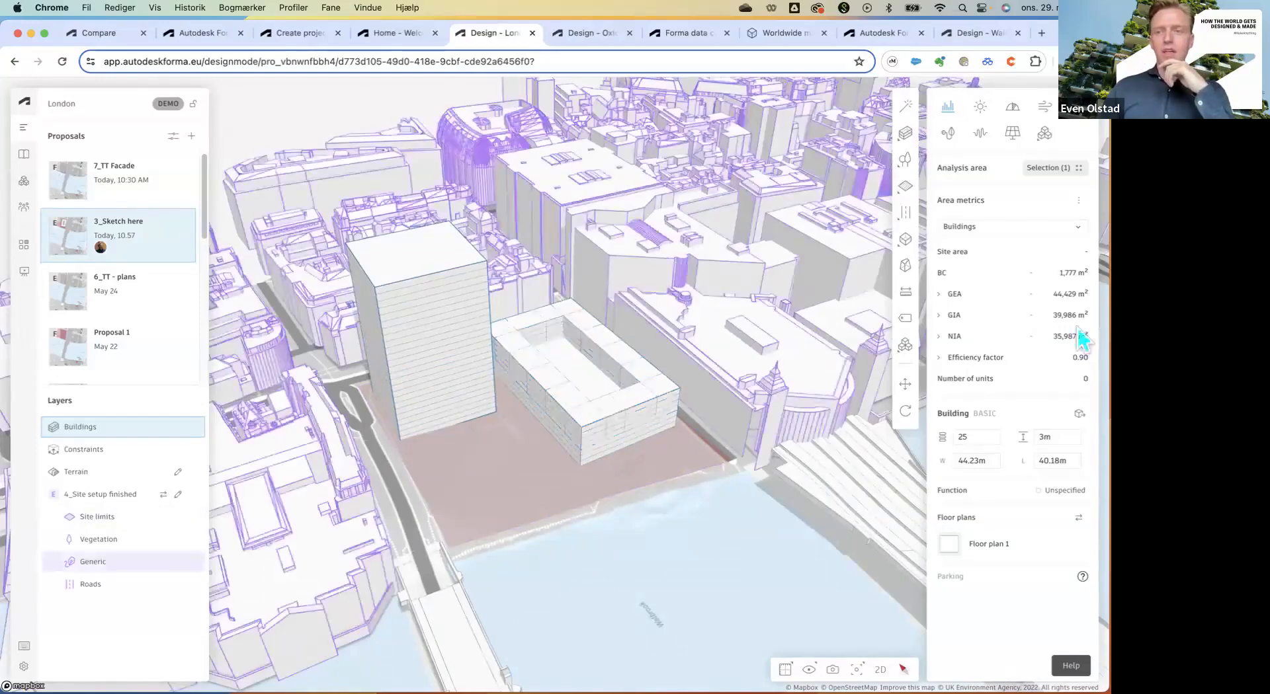
{"action": "left_click", "coordinate": [565, 582]}
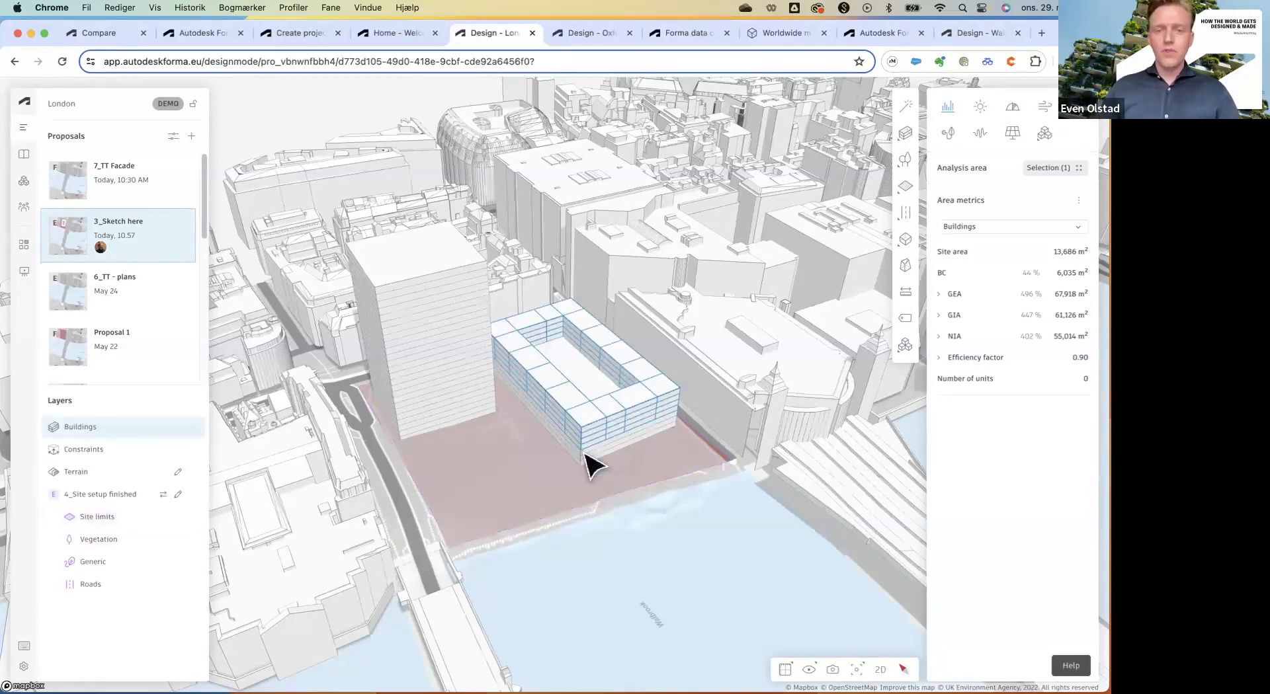
Set the low podium block's function to Commercial.
{"action": "left_click", "coordinate": [596, 383]}
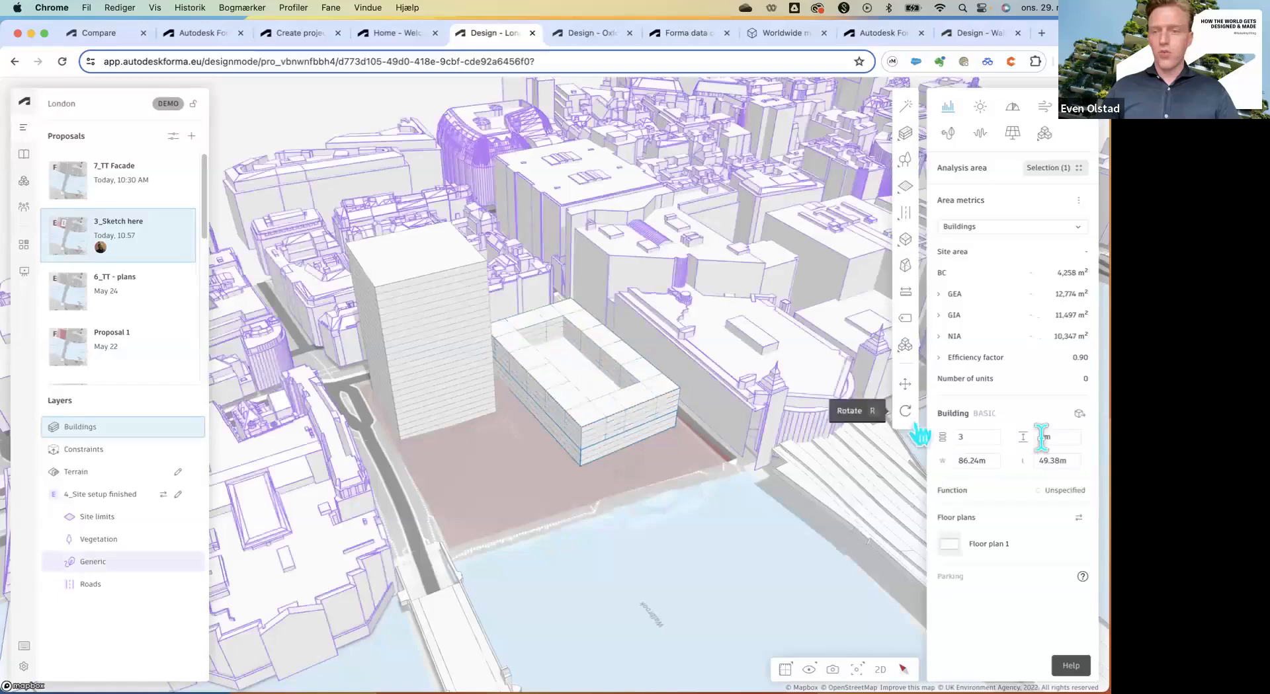
{"action": "left_click", "coordinate": [1058, 493]}
{"action": "left_click", "coordinate": [799, 544]}
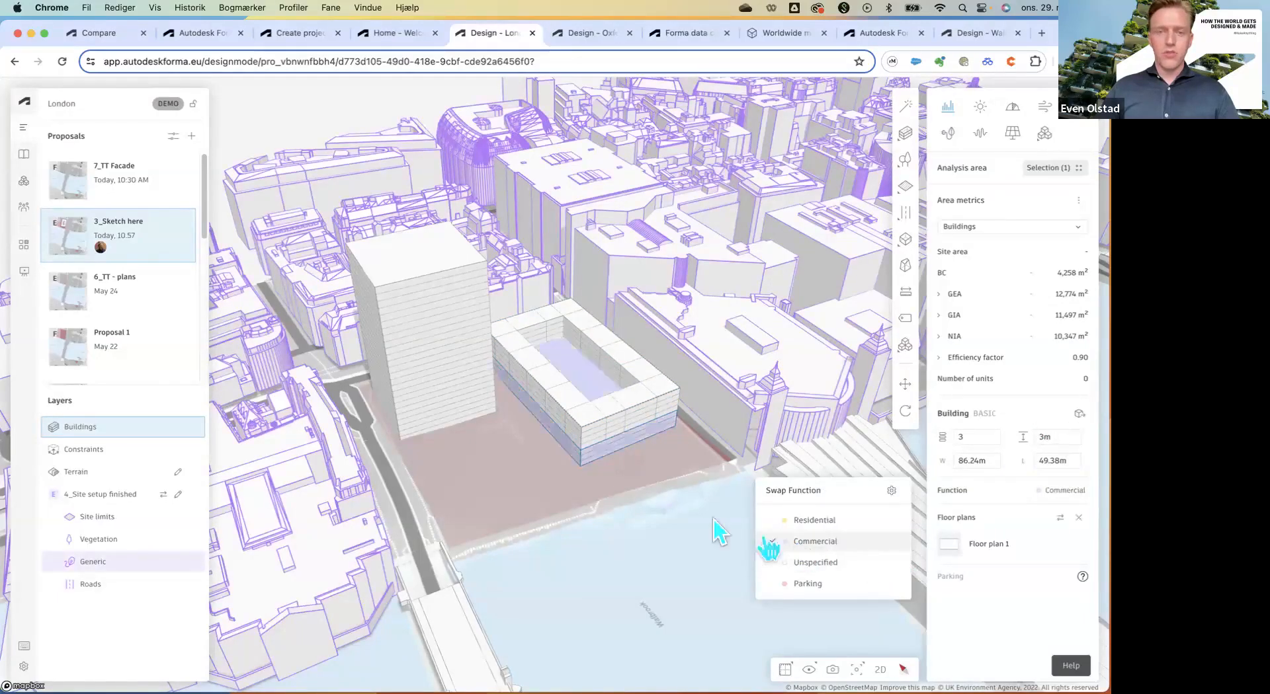
{"action": "left_click", "coordinate": [593, 410]}
Set the courtyard line building's function to Residential.
{"action": "left_click", "coordinate": [590, 419]}
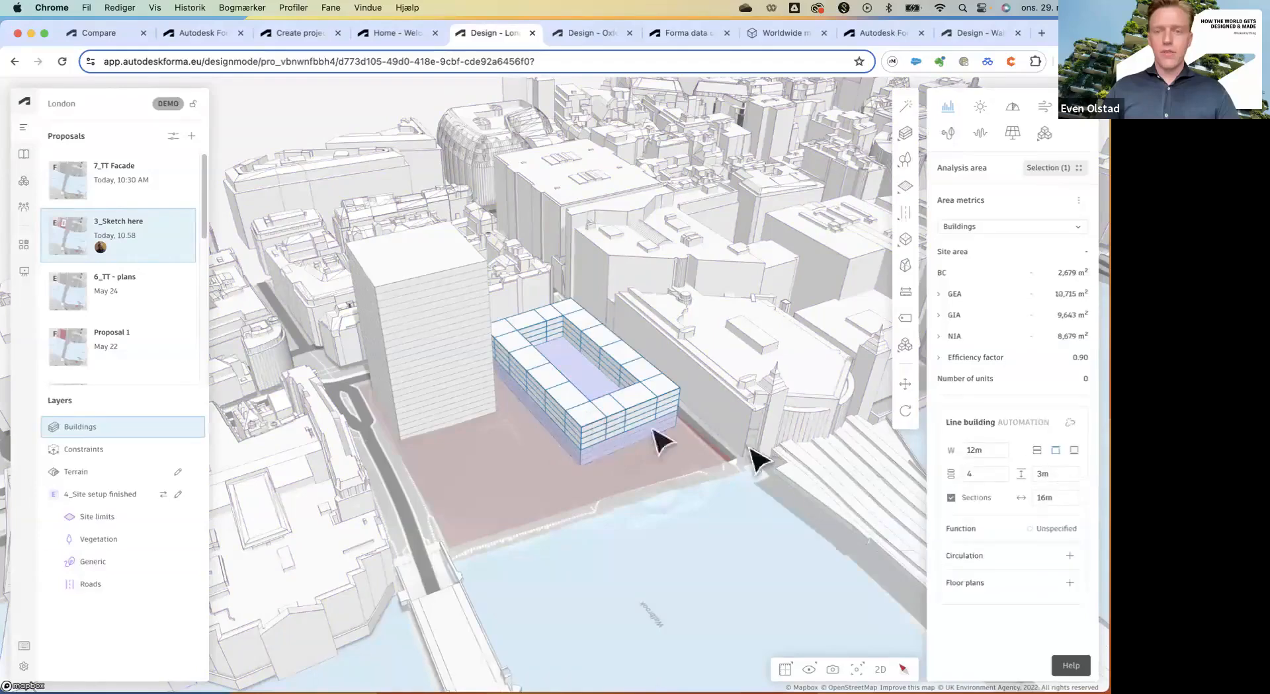
{"action": "left_click", "coordinate": [1051, 529]}
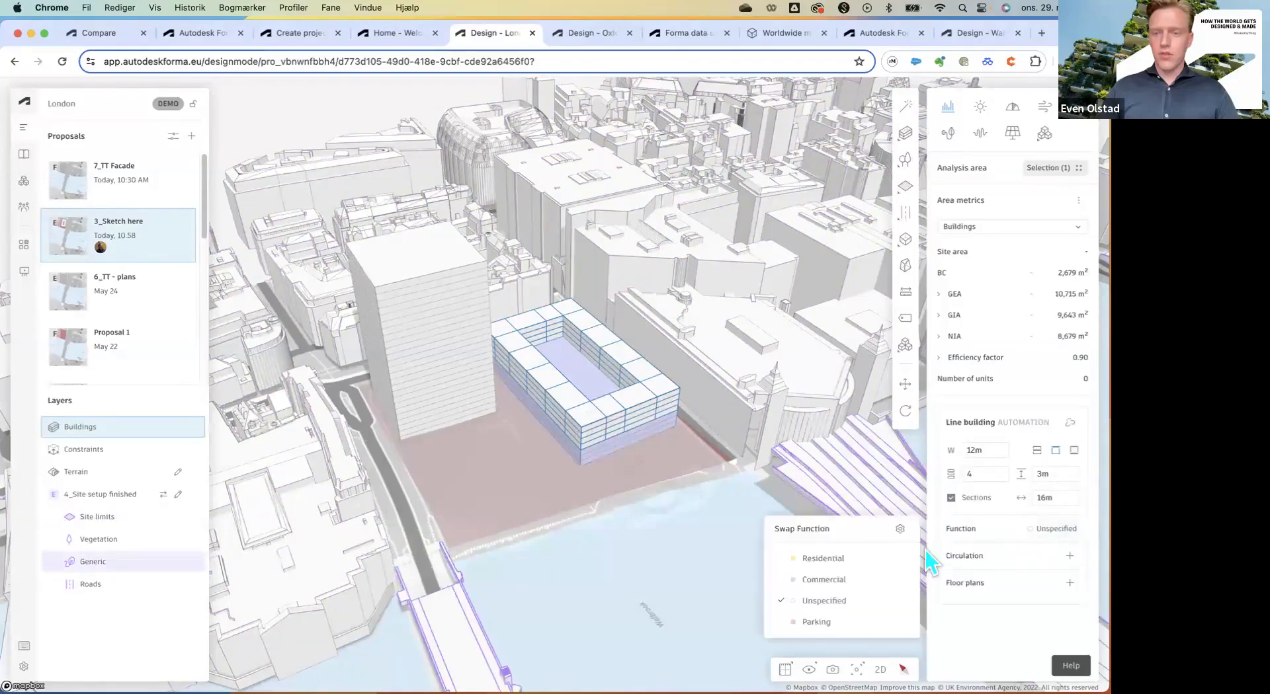
{"action": "left_click", "coordinate": [838, 560]}
{"action": "left_click", "coordinate": [463, 275]}
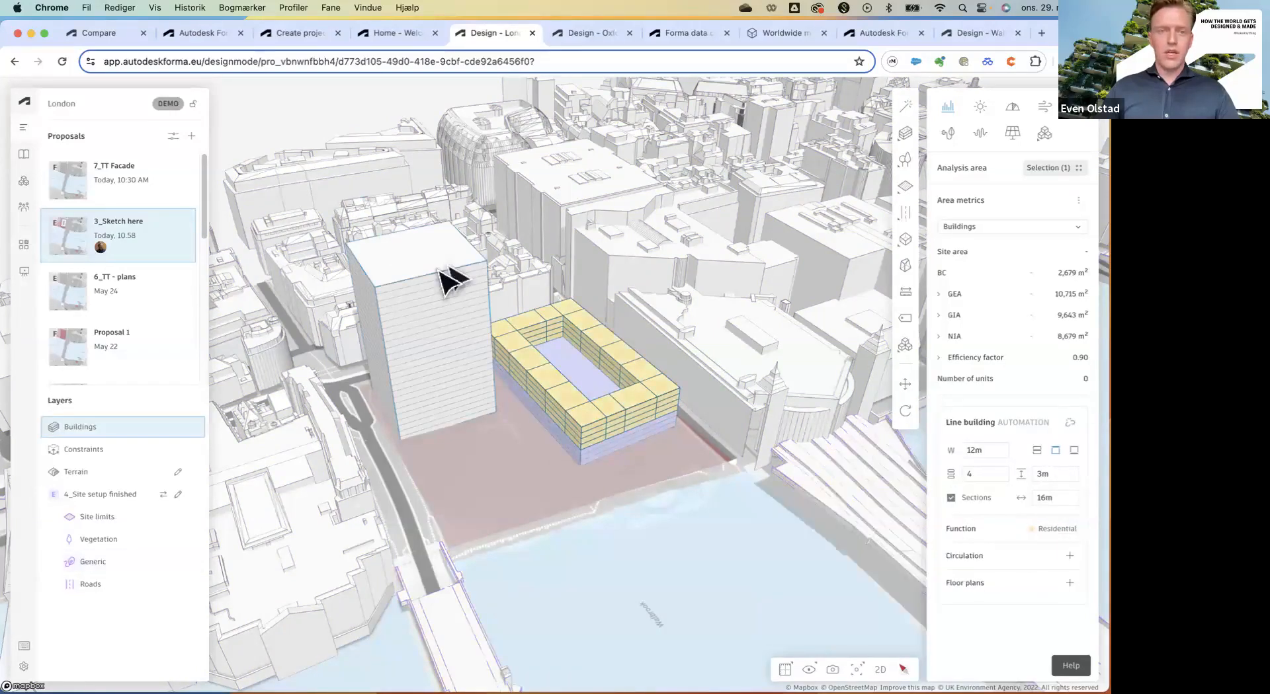
Make the tall tower Commercial and break down GEA by function in Area metrics.
{"action": "left_click", "coordinate": [446, 278]}
{"action": "left_click", "coordinate": [1067, 500]}
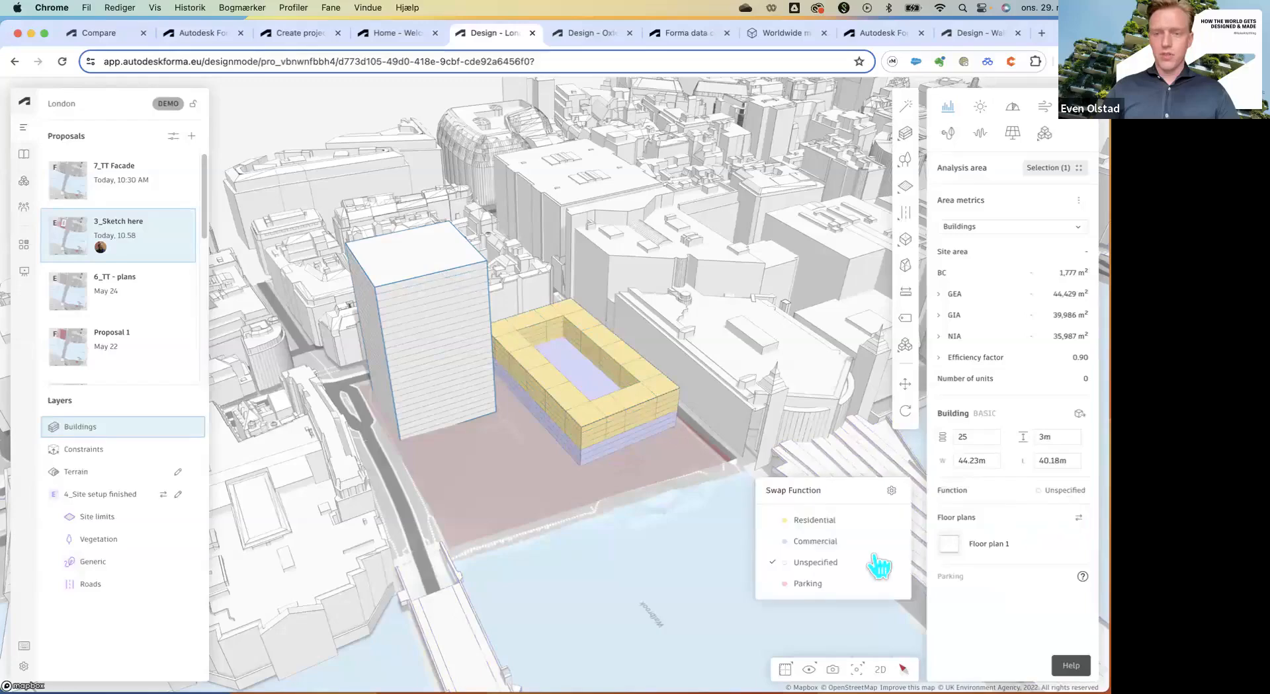
{"action": "left_click", "coordinate": [810, 542]}
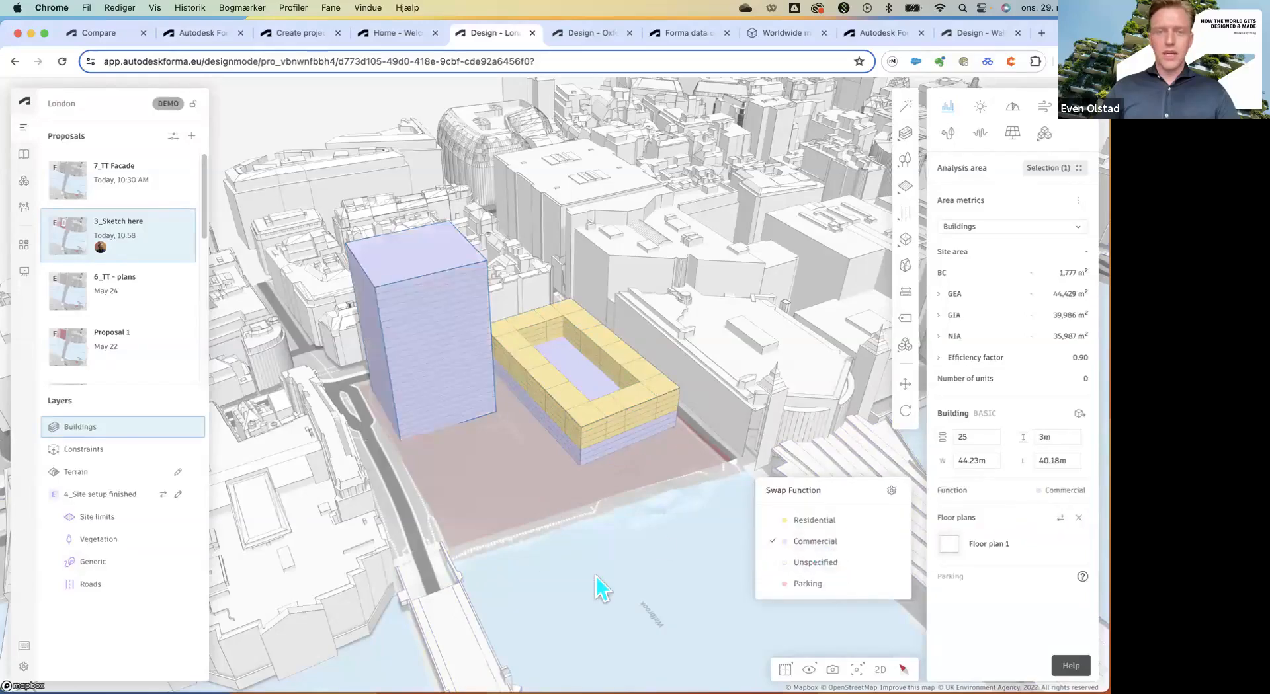
{"action": "left_click", "coordinate": [939, 295]}
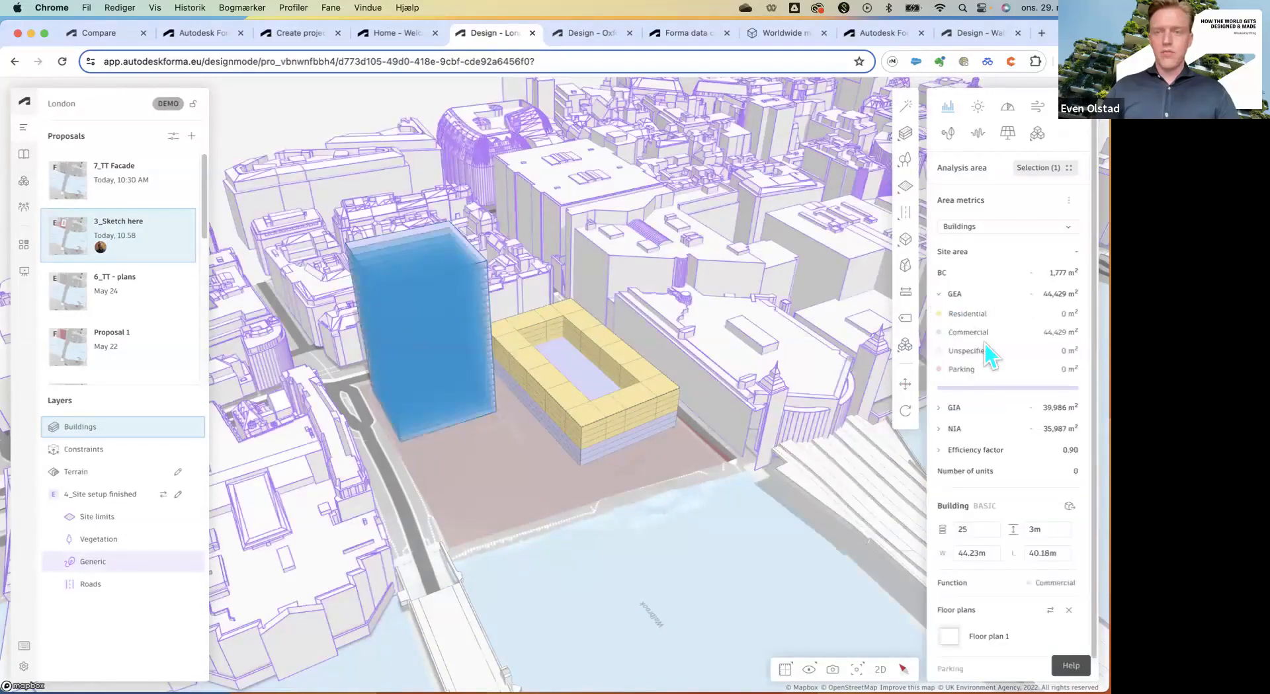
{"action": "left_click", "coordinate": [707, 569]}
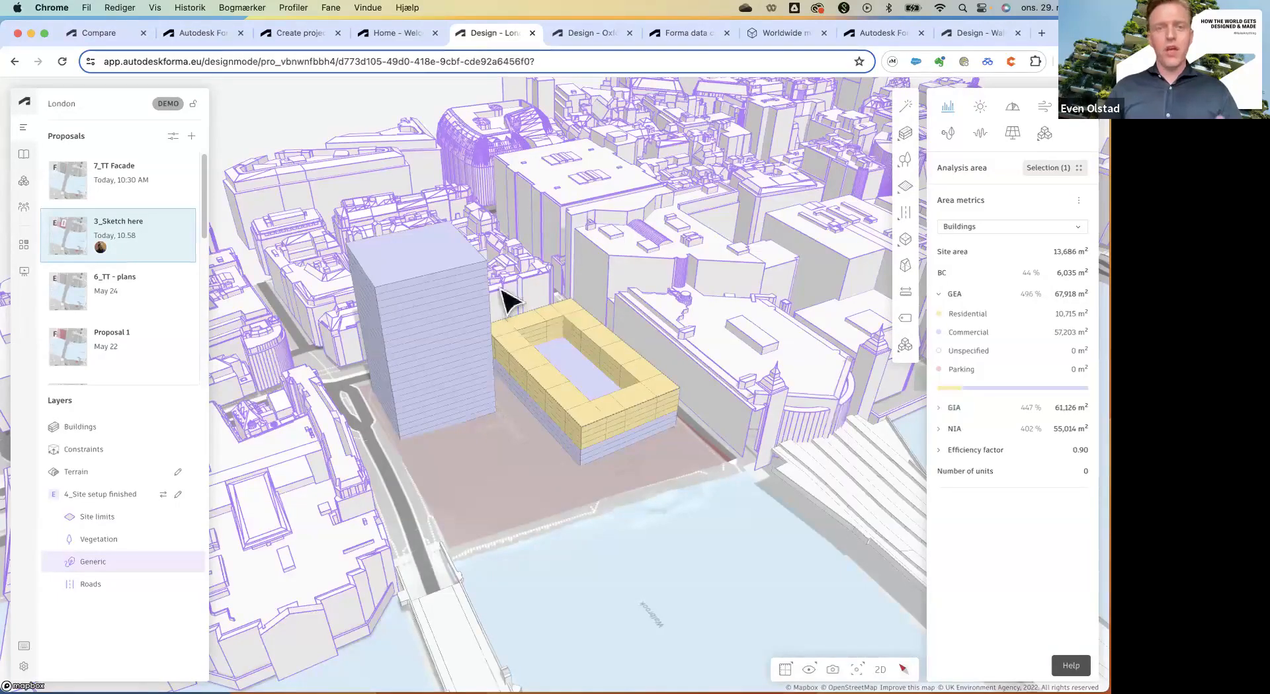
{"action": "left_click", "coordinate": [420, 284]}
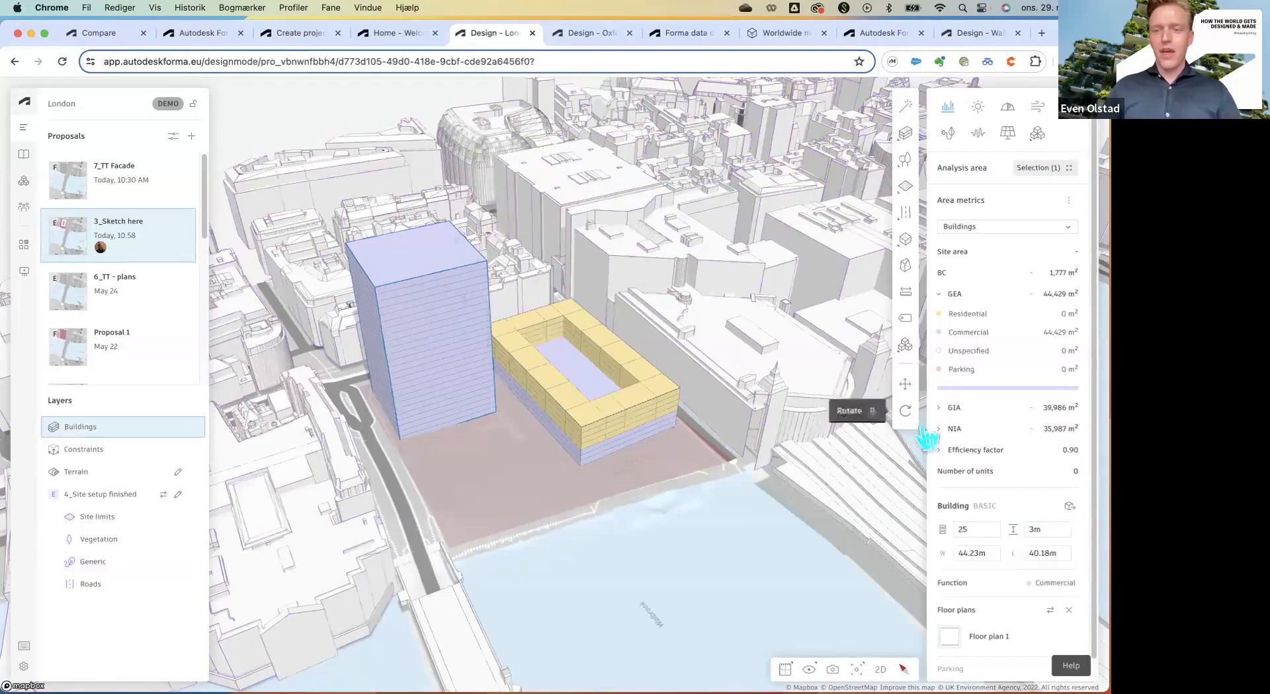
{"action": "scroll", "coordinate": [1012, 486], "scroll_direction": "down", "scroll_amount": 1}
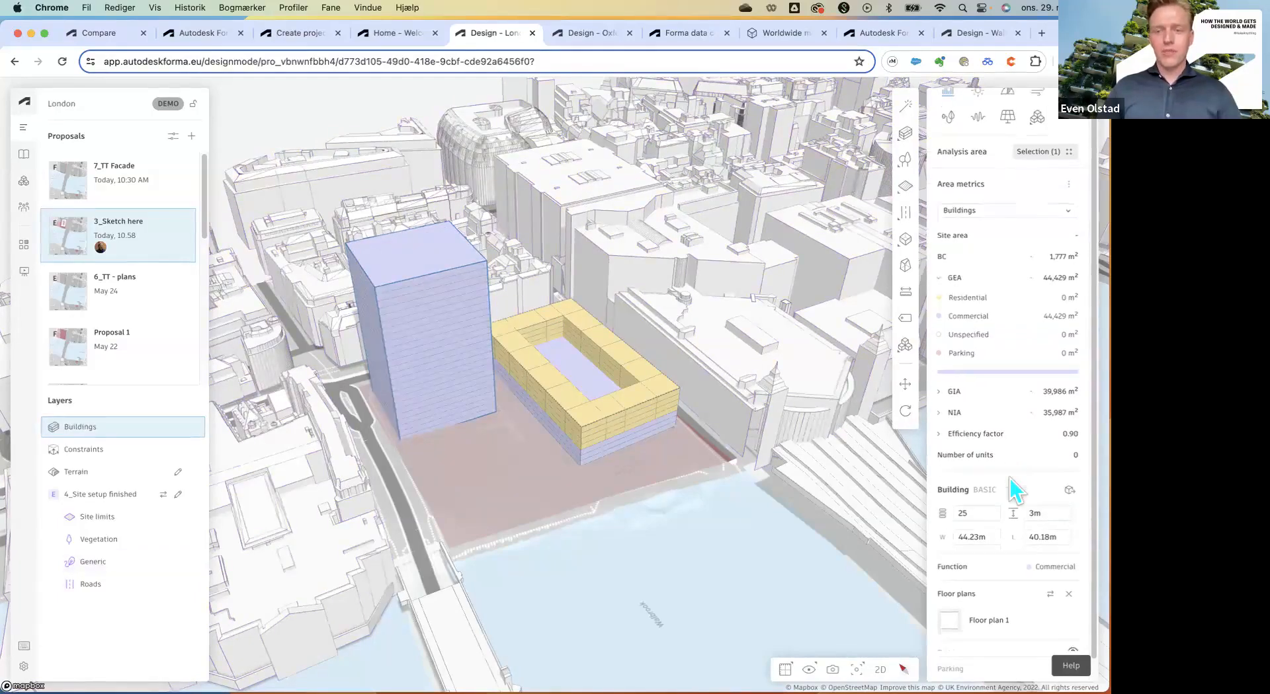
On the tower's Floor plan 1, draw a 130 m² rectangle and set it as Core.
{"action": "left_click", "coordinate": [983, 620]}
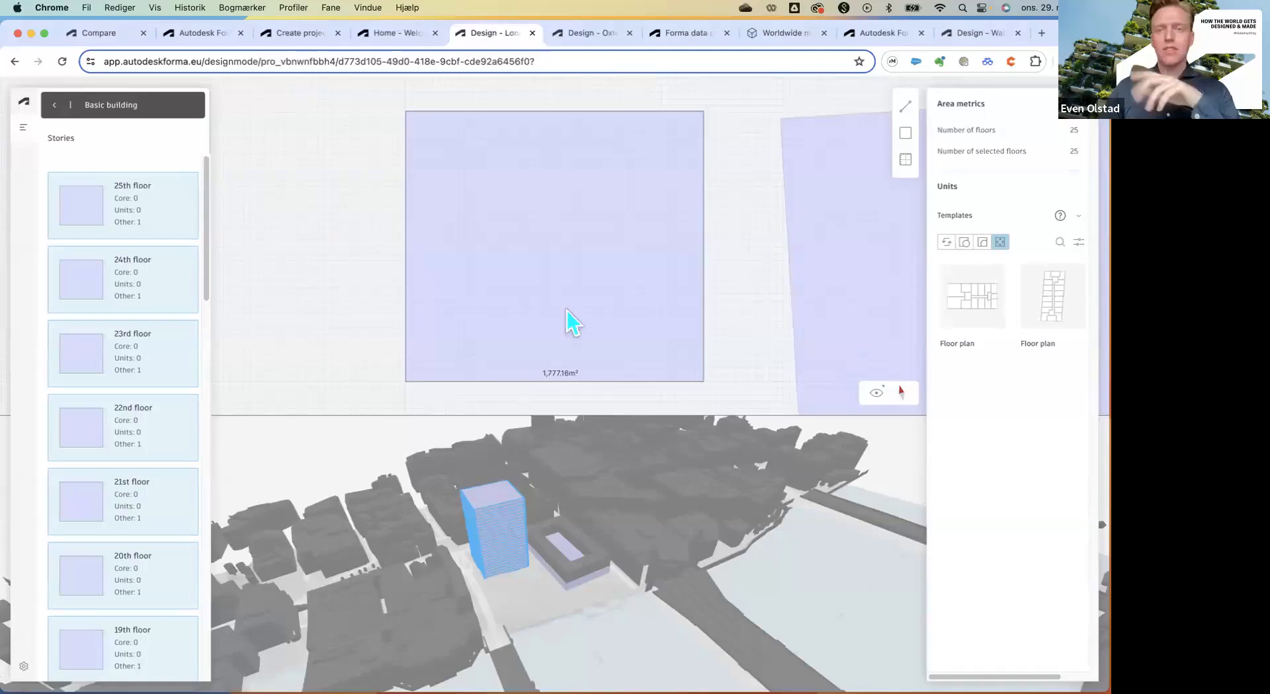
{"action": "left_click", "coordinate": [905, 134]}
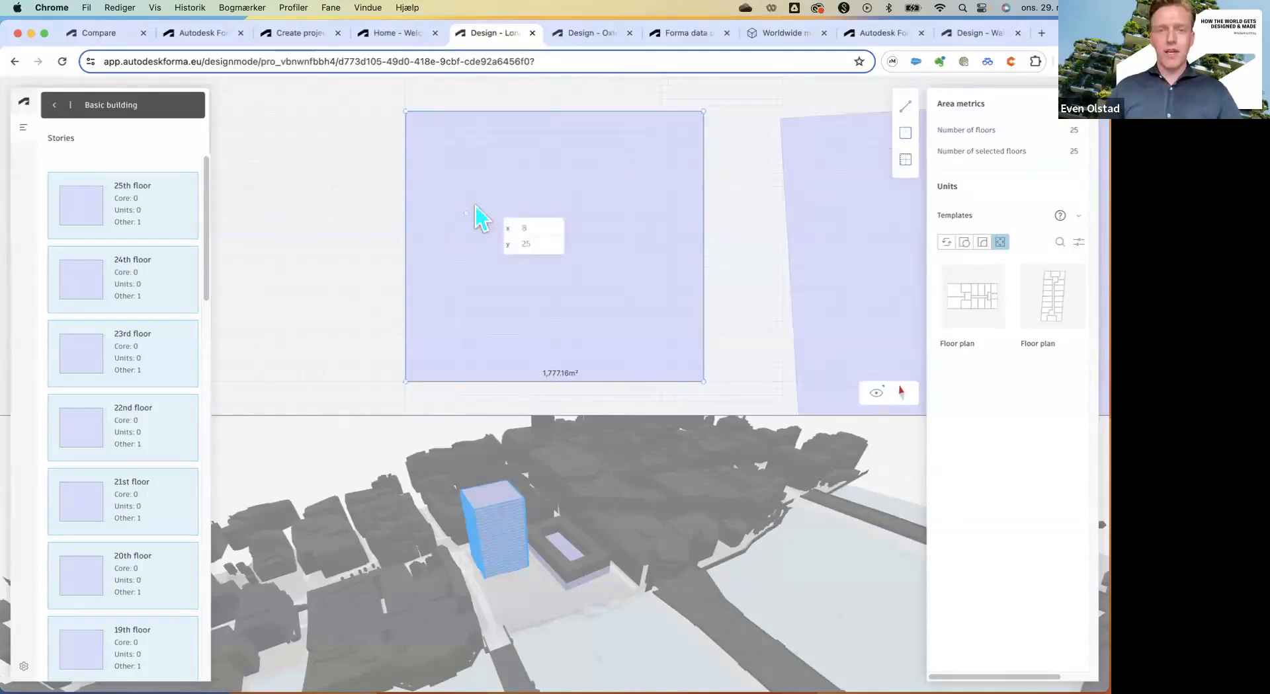
{"action": "left_click", "coordinate": [527, 194]}
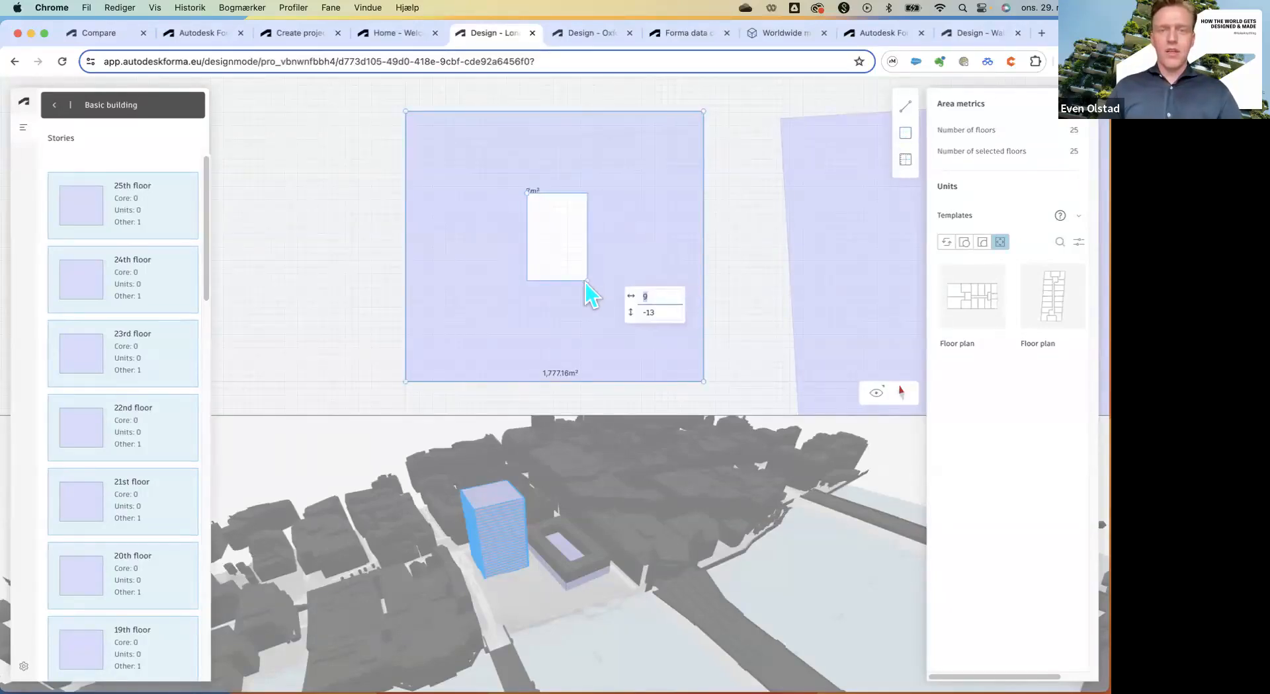
{"action": "left_click", "coordinate": [593, 282]}
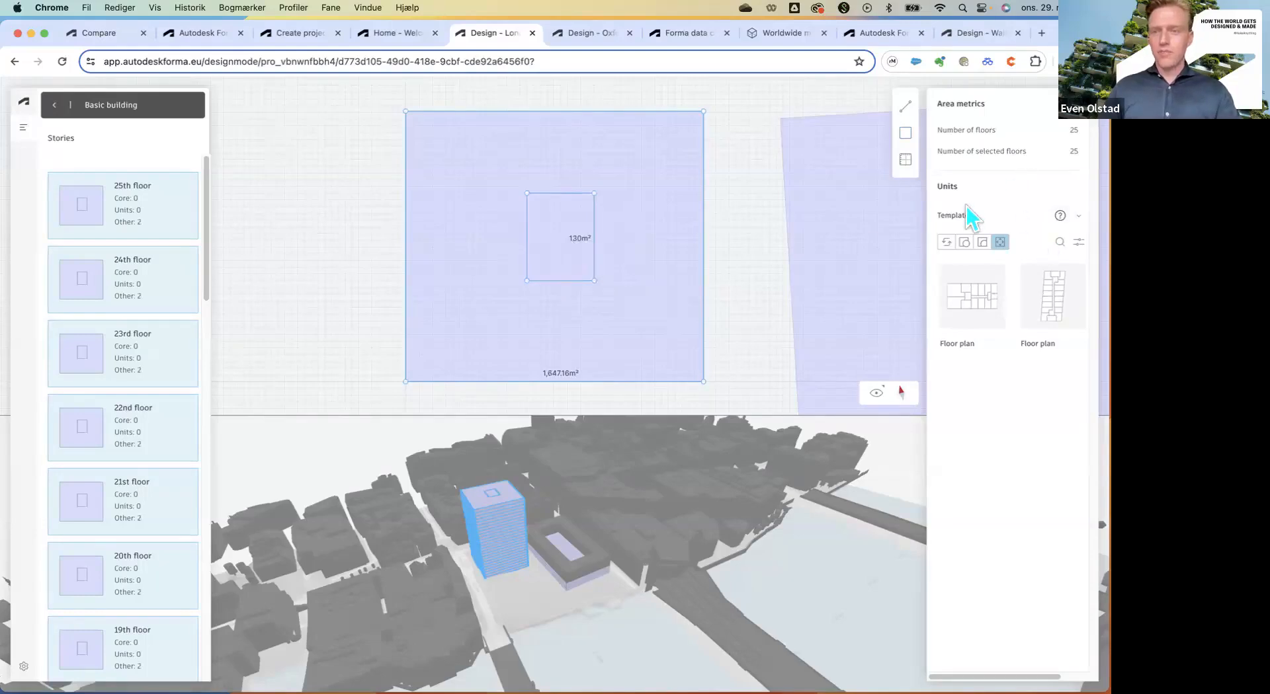
{"action": "left_click", "coordinate": [734, 236]}
{"action": "left_click", "coordinate": [585, 249]}
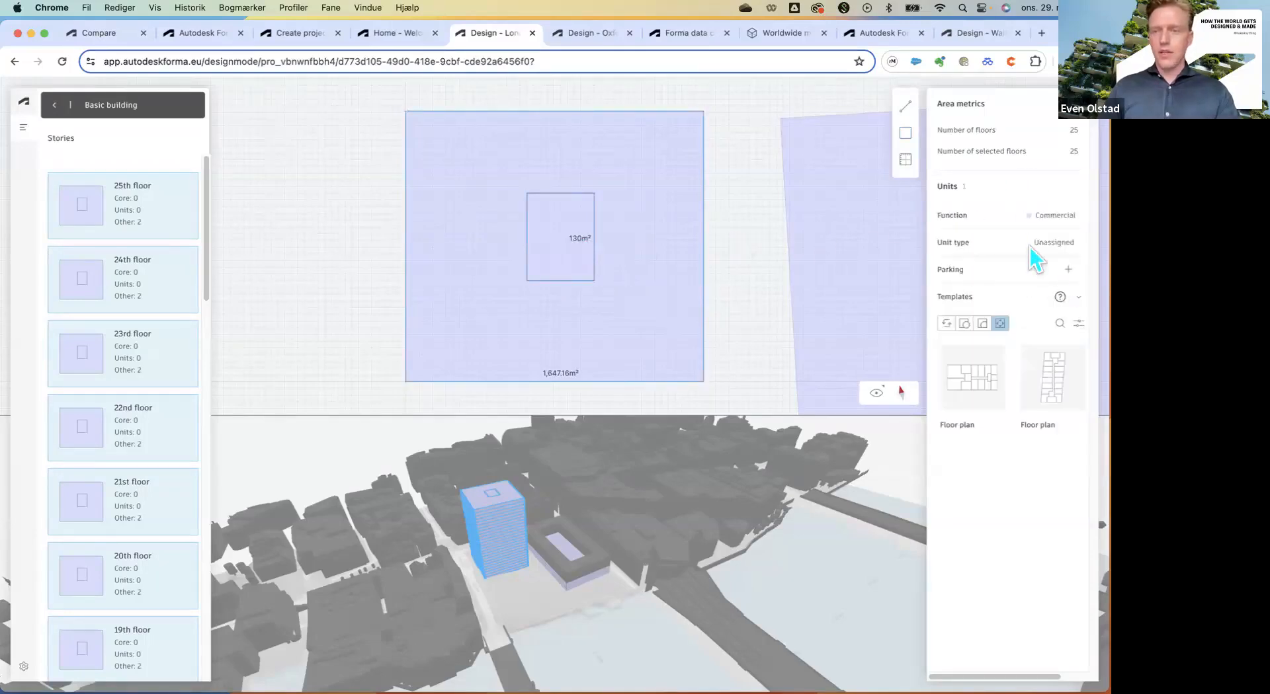
{"action": "left_click", "coordinate": [1050, 242]}
{"action": "left_click", "coordinate": [1012, 316]}
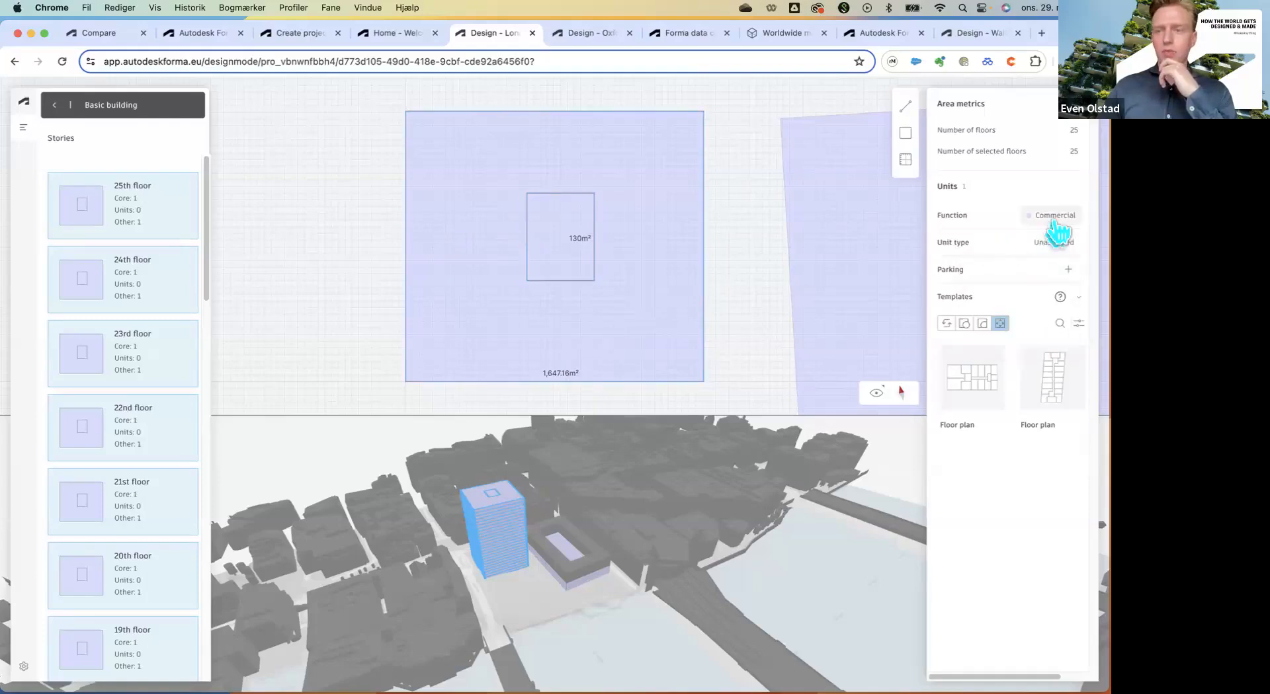
Split the floor from the core to top and bottom edges, making both areas Living units.
{"action": "left_click", "coordinate": [567, 194]}
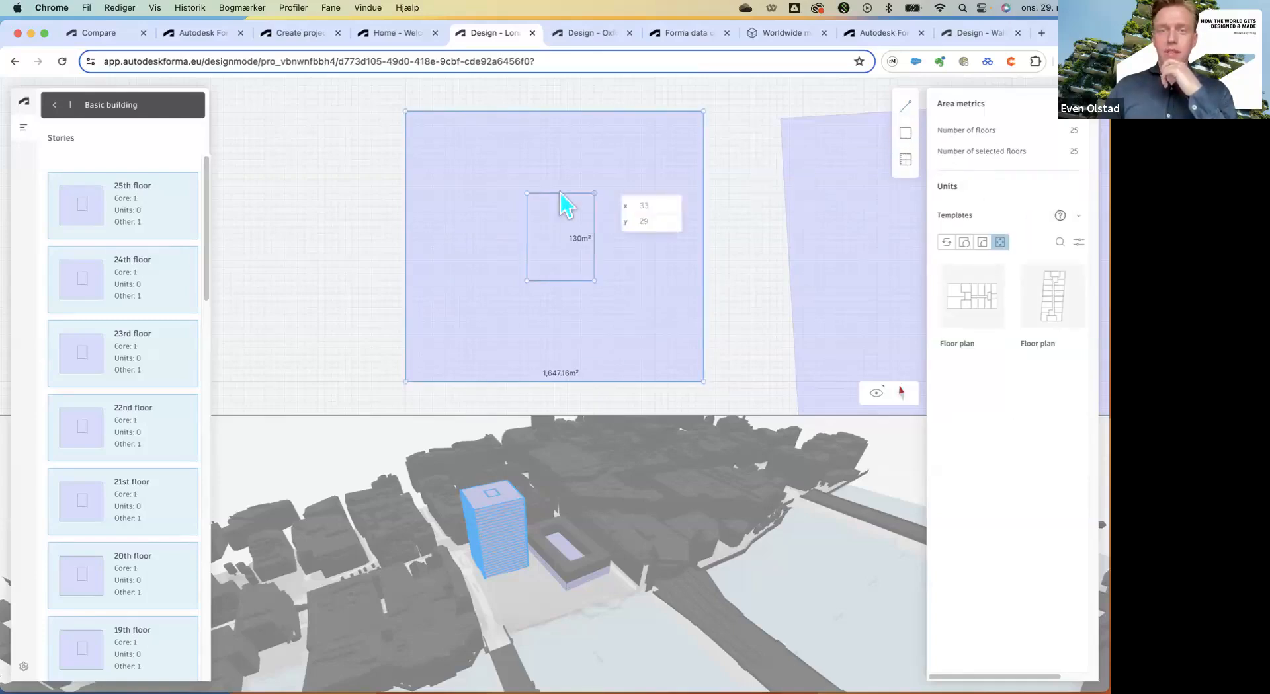
{"action": "left_click_drag", "start_coordinate": [567, 195], "coordinate": [567, 111]}
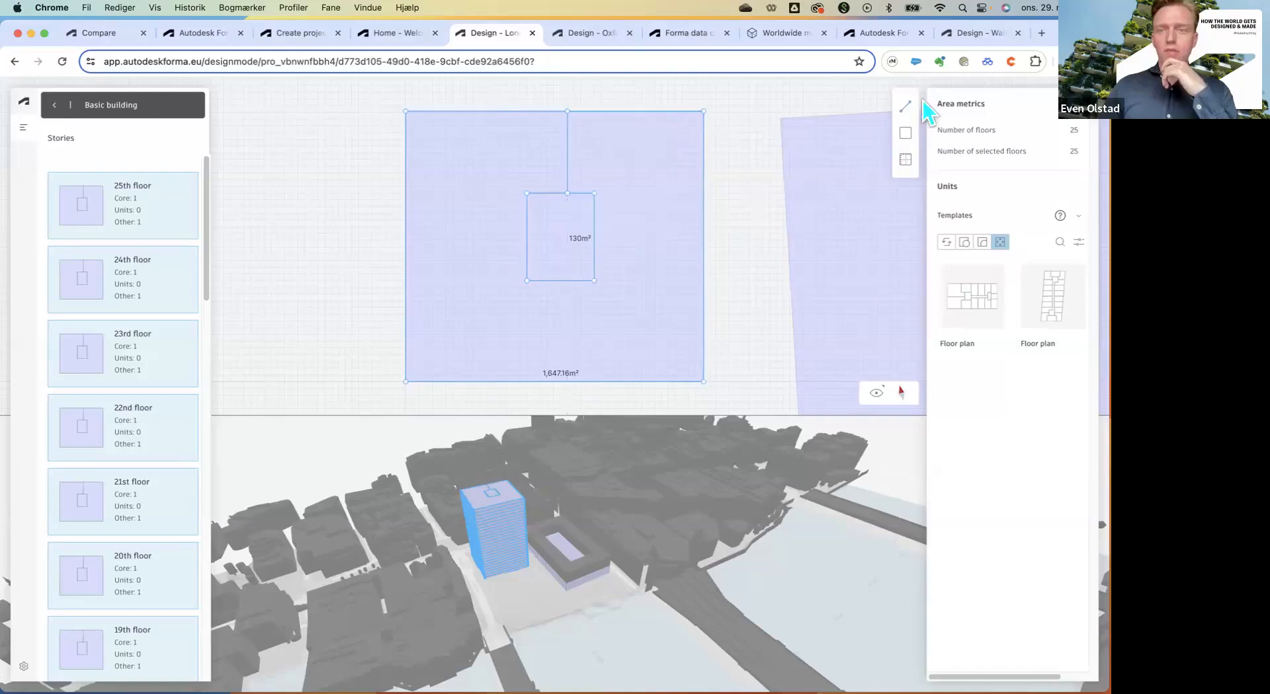
{"action": "left_click_drag", "start_coordinate": [547, 281], "coordinate": [547, 382]}
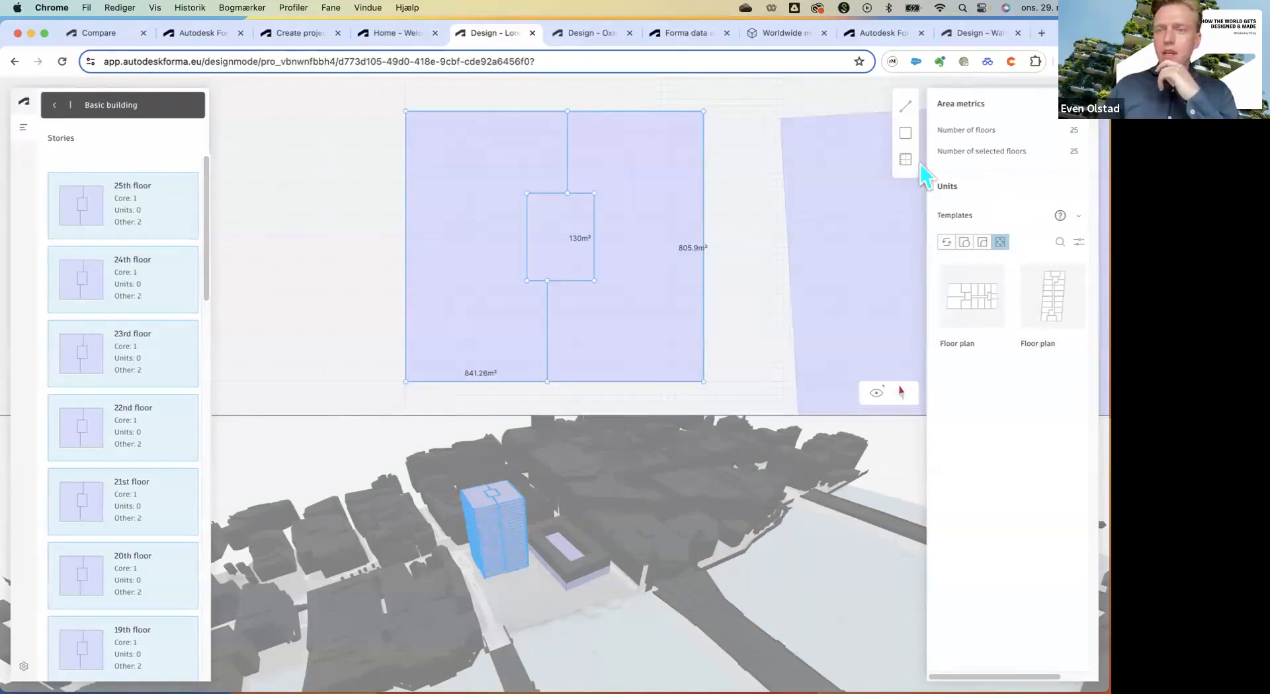
{"action": "left_click", "coordinate": [655, 241]}
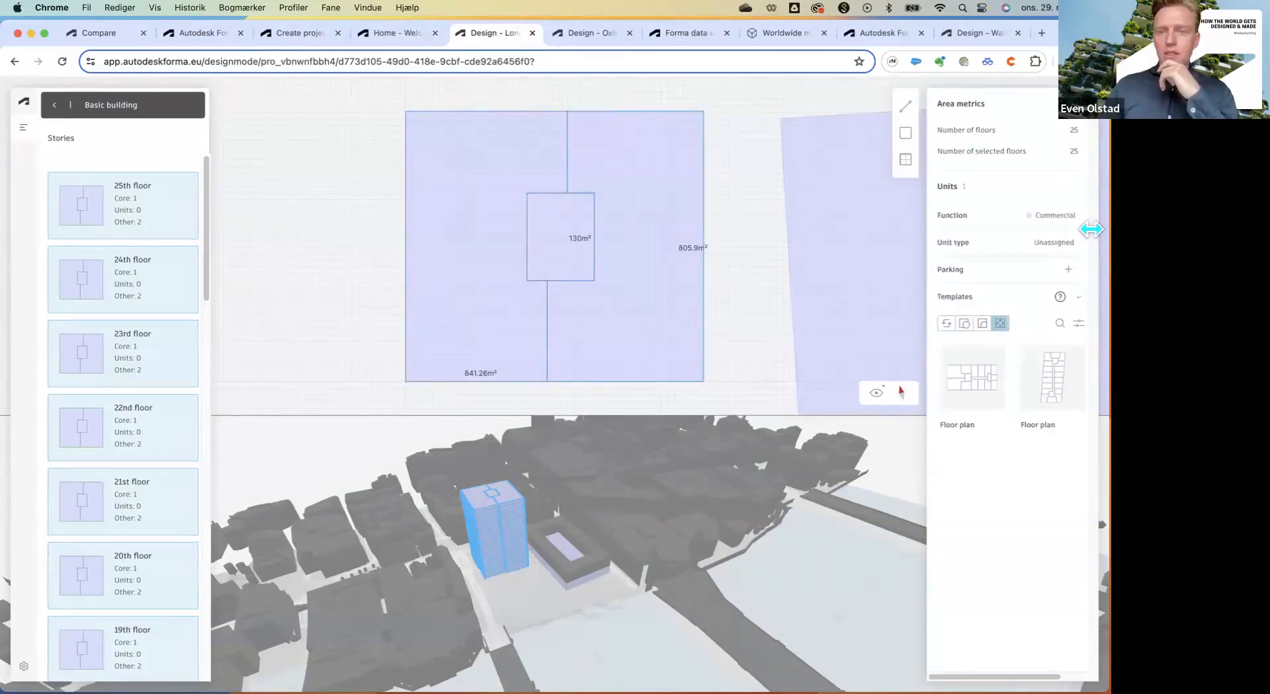
{"action": "left_click", "coordinate": [1051, 243]}
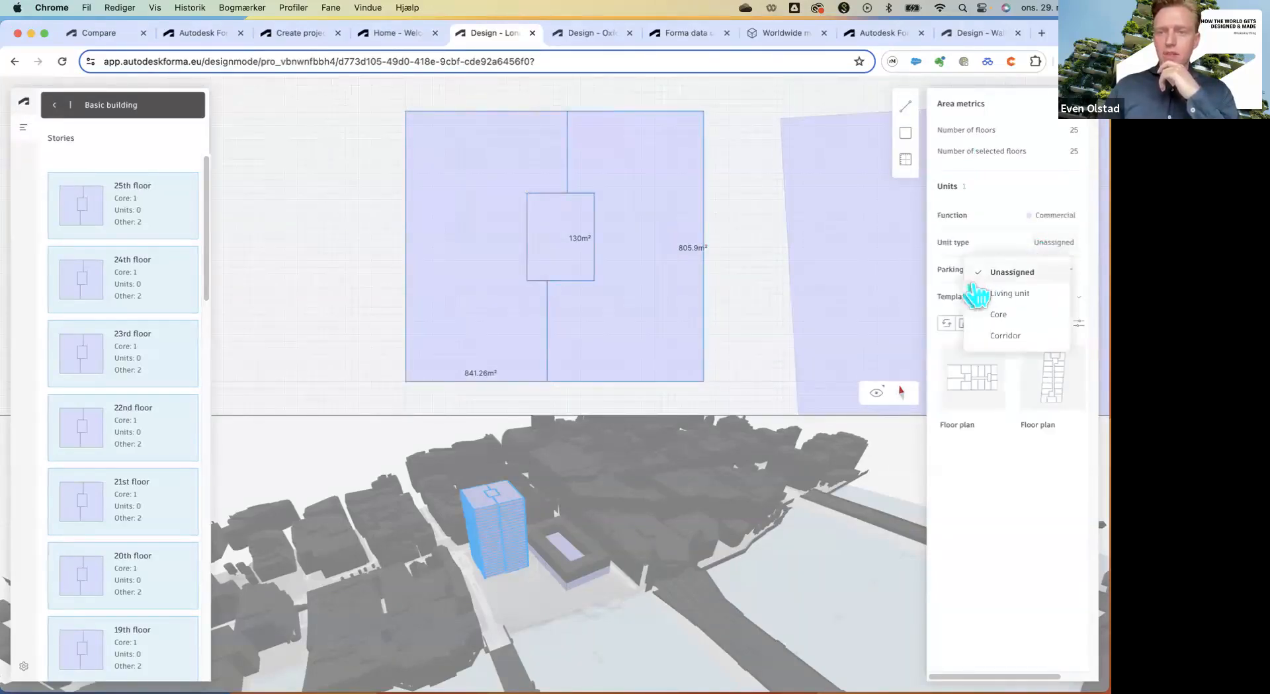
{"action": "left_click", "coordinate": [1053, 242]}
{"action": "left_click", "coordinate": [1009, 293]}
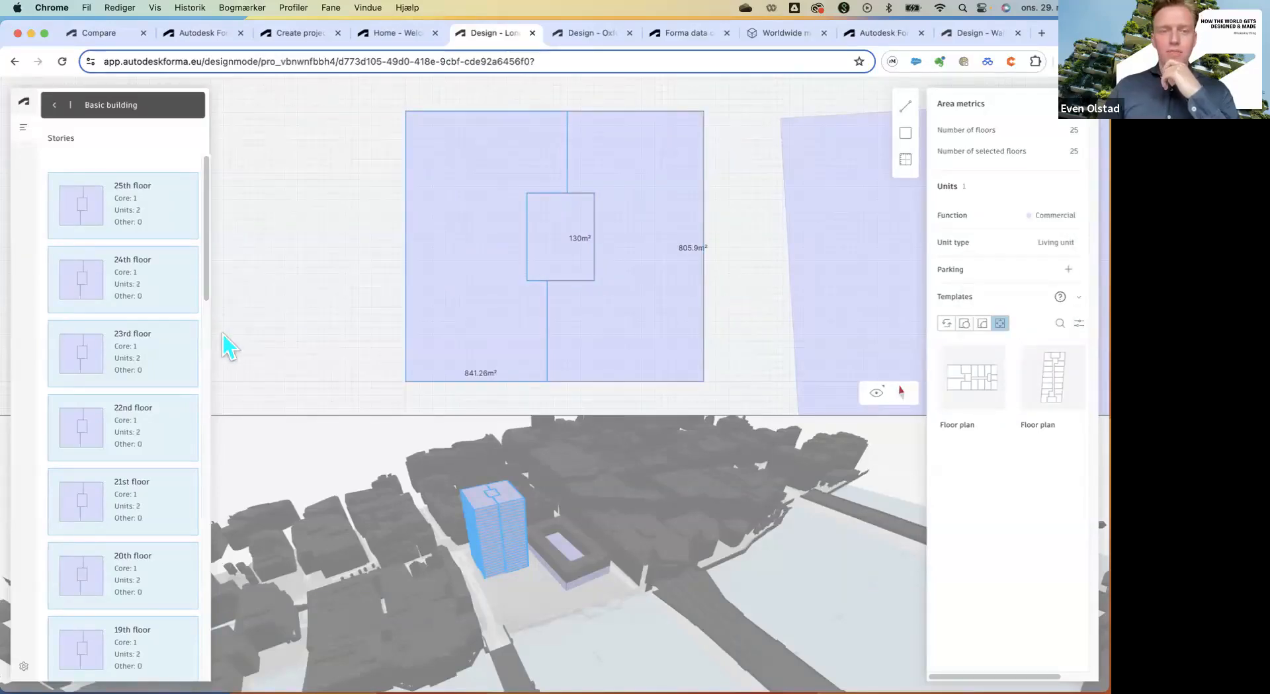
On the 24th and 25th floors, pull the right unit's lower edge upward.
{"action": "left_click", "coordinate": [78, 294]}
{"action": "left_click", "coordinate": [77, 215], "text": "shift"}
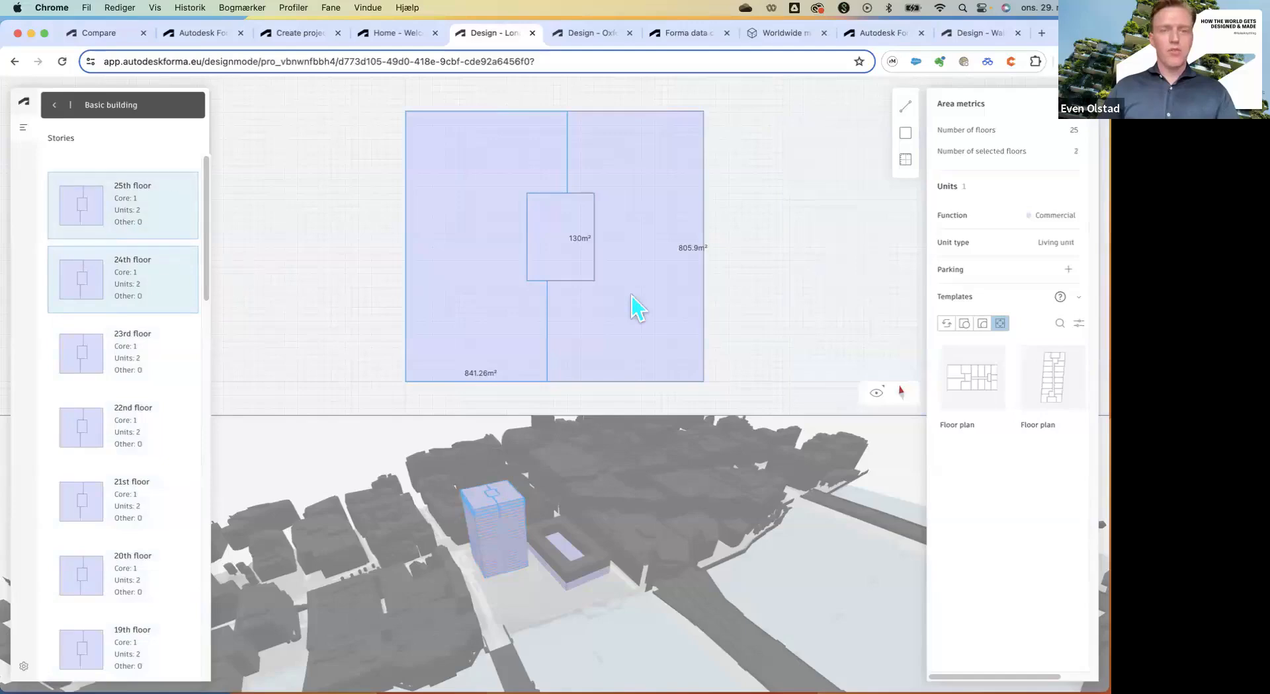
{"action": "left_click_drag", "start_coordinate": [636, 384], "coordinate": [598, 323]}
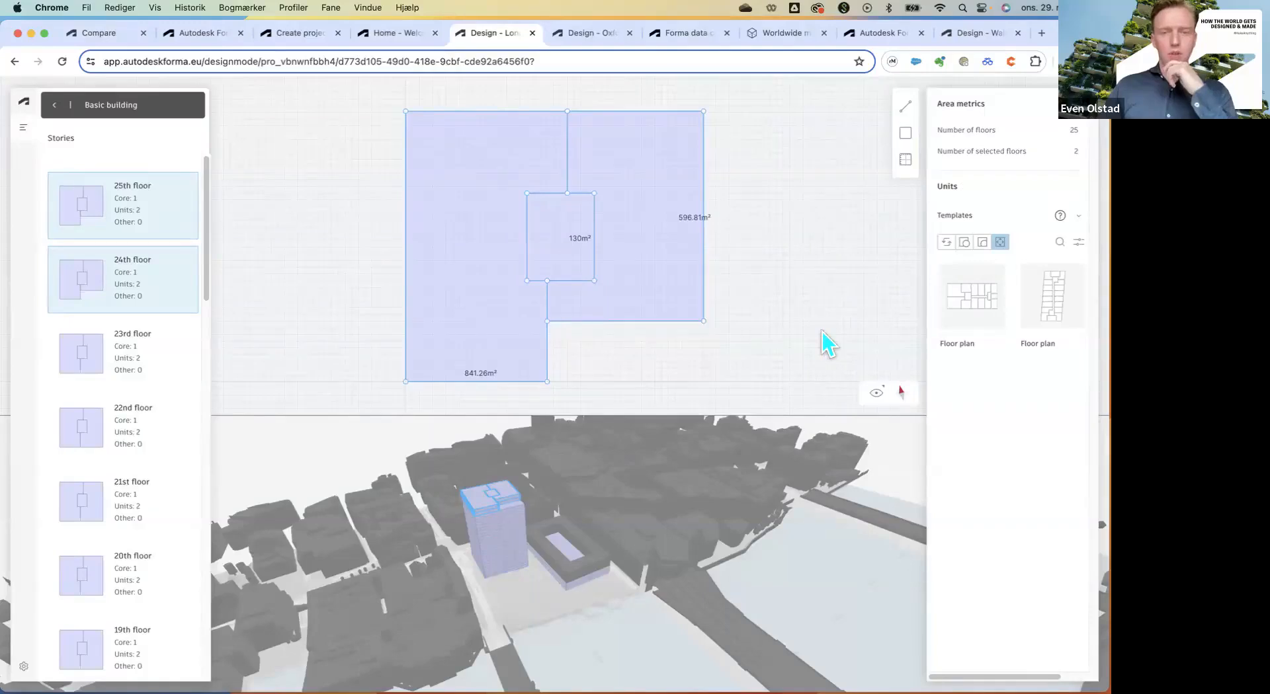
{"action": "scroll", "coordinate": [136, 374], "scroll_direction": "down", "scroll_amount": 15}
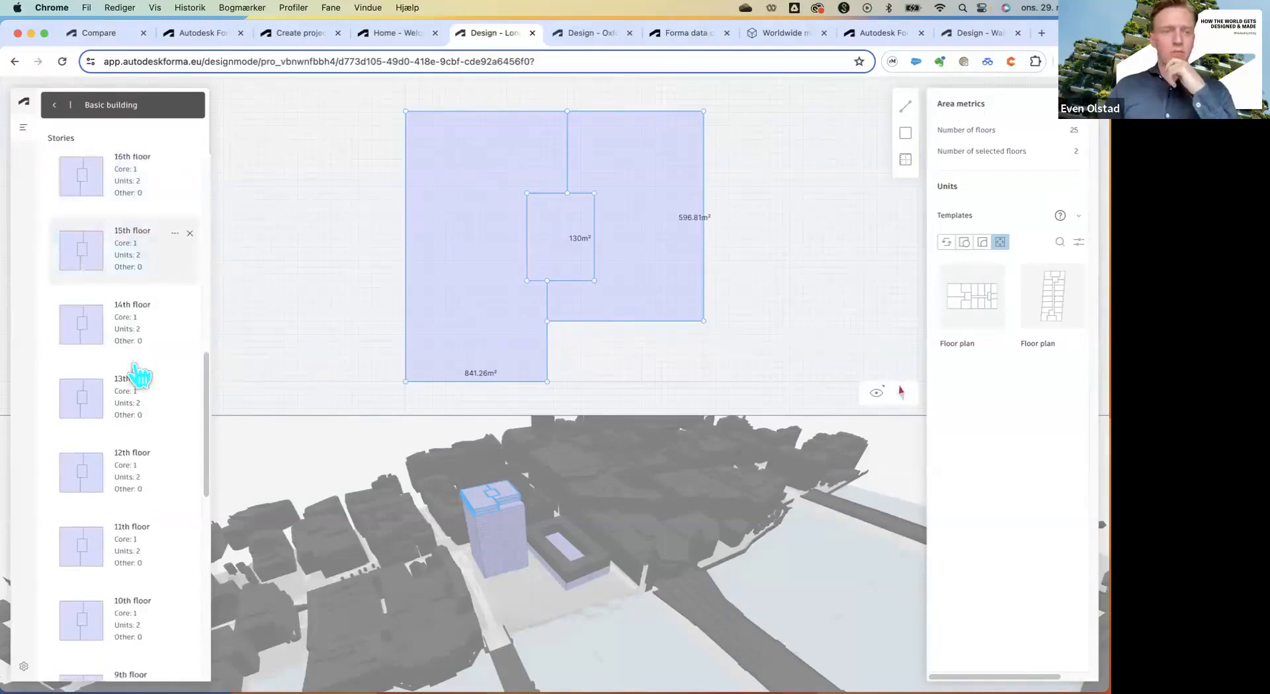
On the 1st floor, extend the core to the top and bottom edges, then select the podium.
{"action": "left_click", "coordinate": [101, 631]}
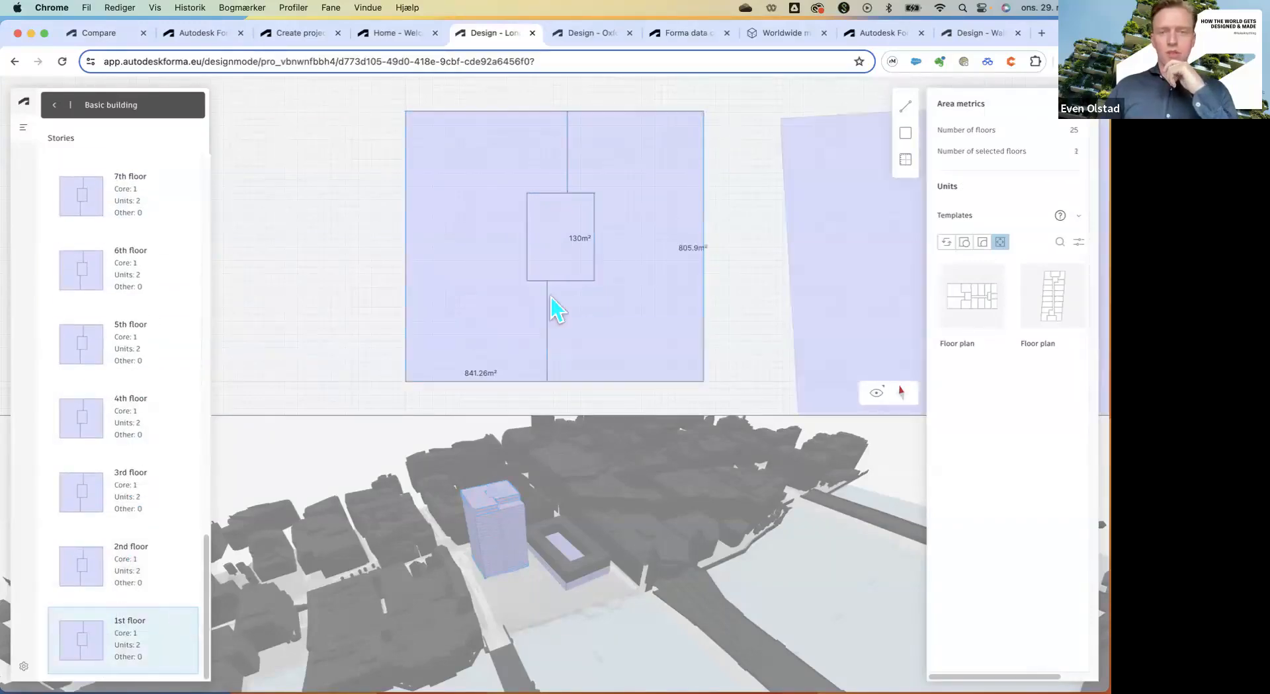
{"action": "left_click_drag", "start_coordinate": [576, 288], "coordinate": [571, 382]}
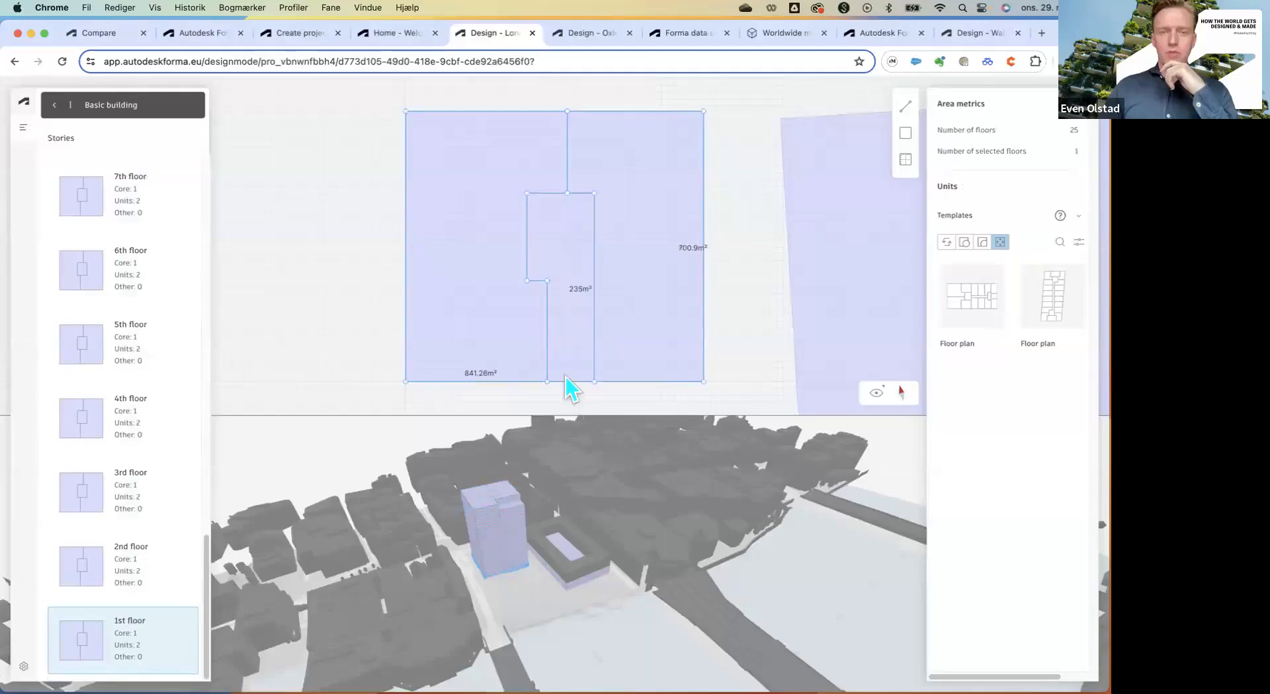
{"action": "left_click_drag", "start_coordinate": [554, 193], "coordinate": [553, 112]}
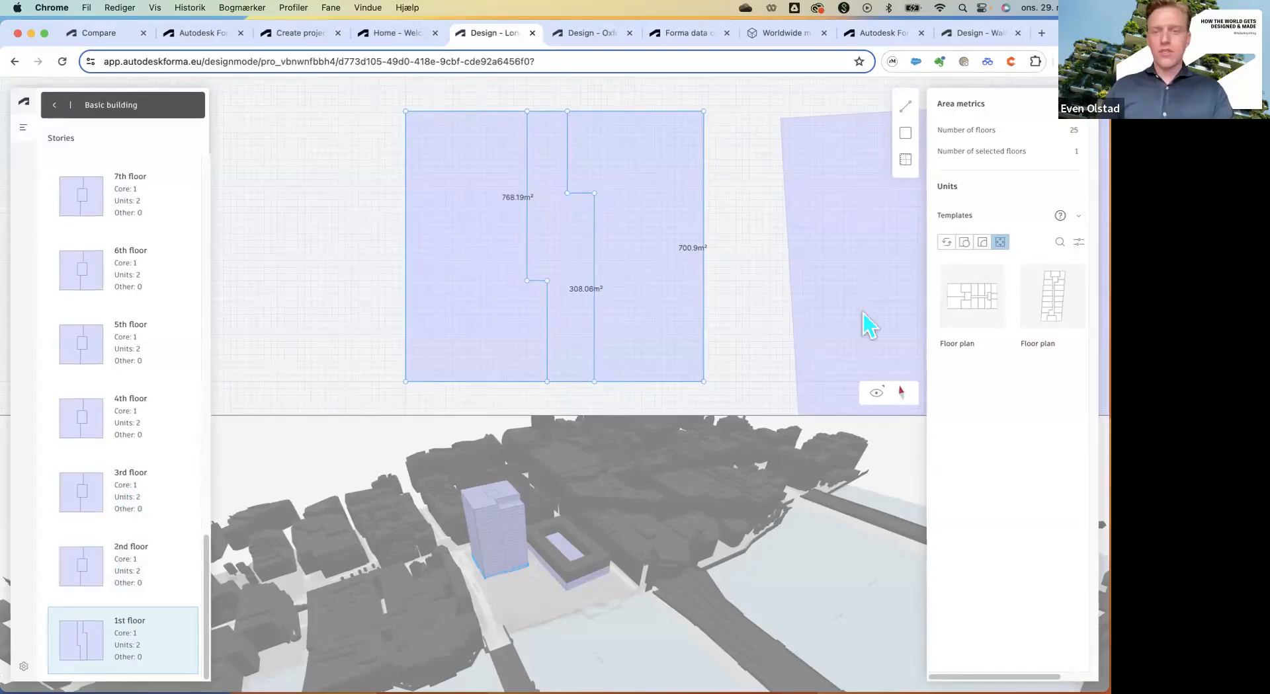
{"action": "left_click", "coordinate": [826, 319]}
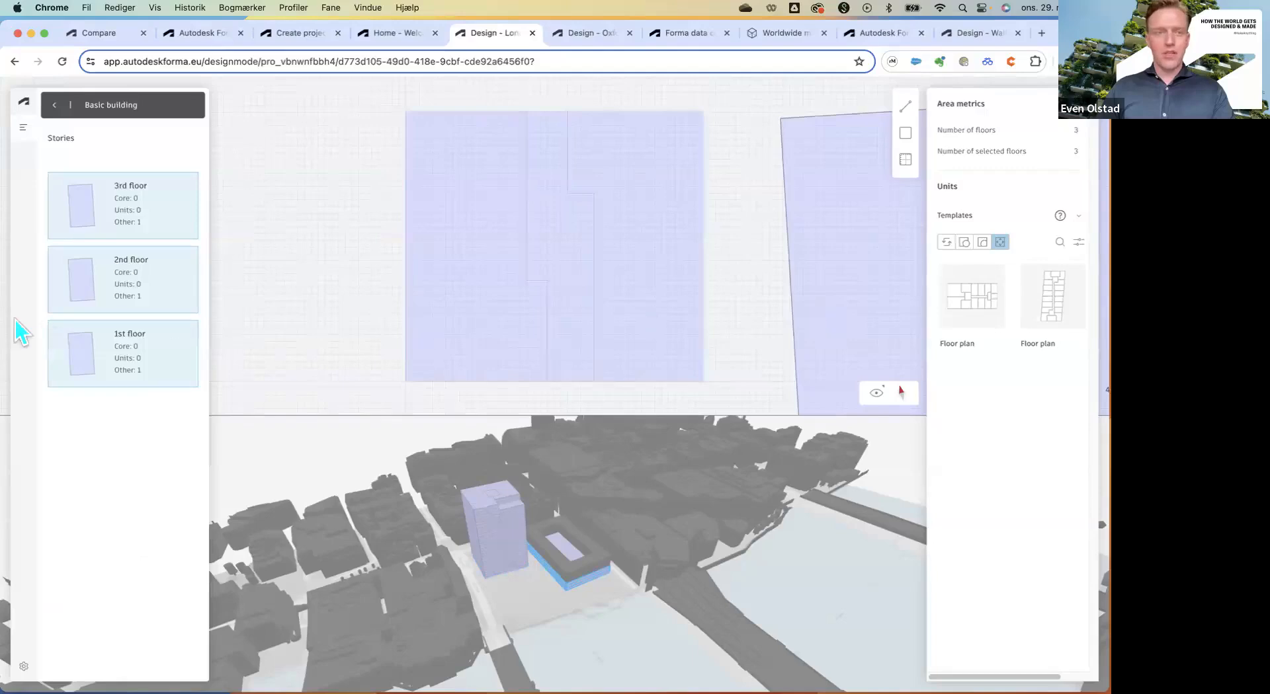
Add a 152-space parking layout to the podium's 1st floor area.
{"action": "left_click", "coordinate": [88, 345]}
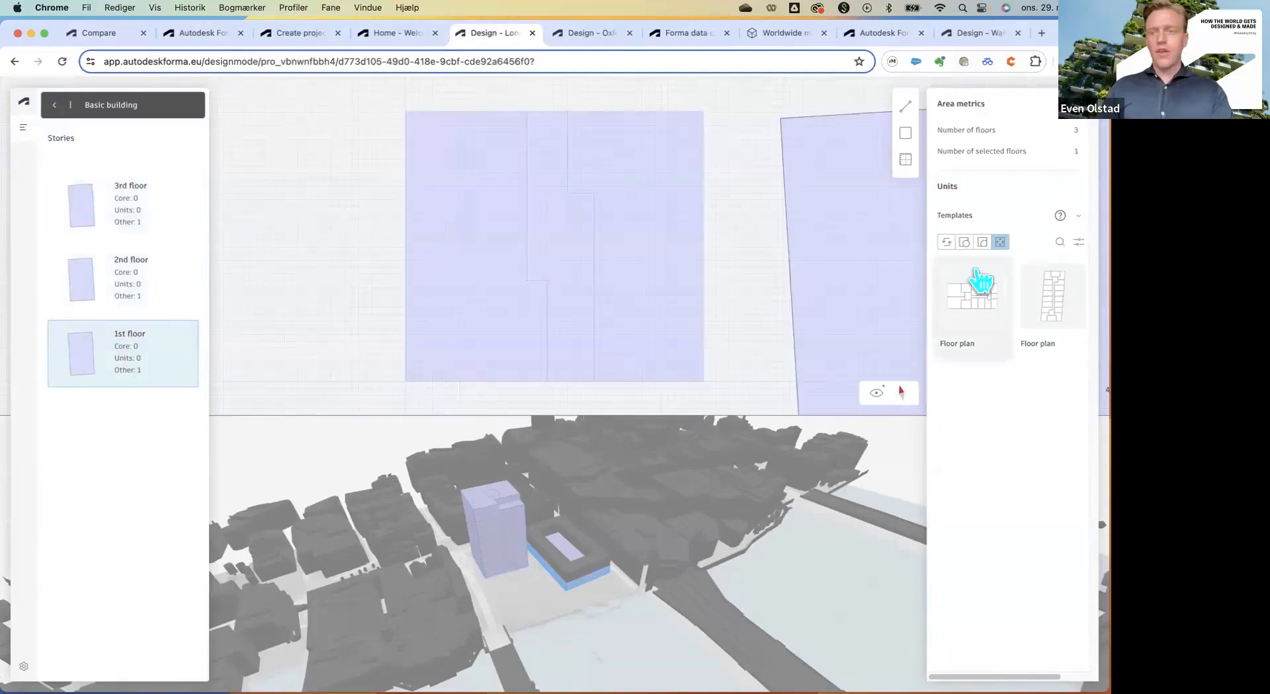
{"action": "left_click", "coordinate": [830, 255]}
{"action": "scroll", "coordinate": [414, 260], "scroll_direction": "down", "scroll_amount": 5}
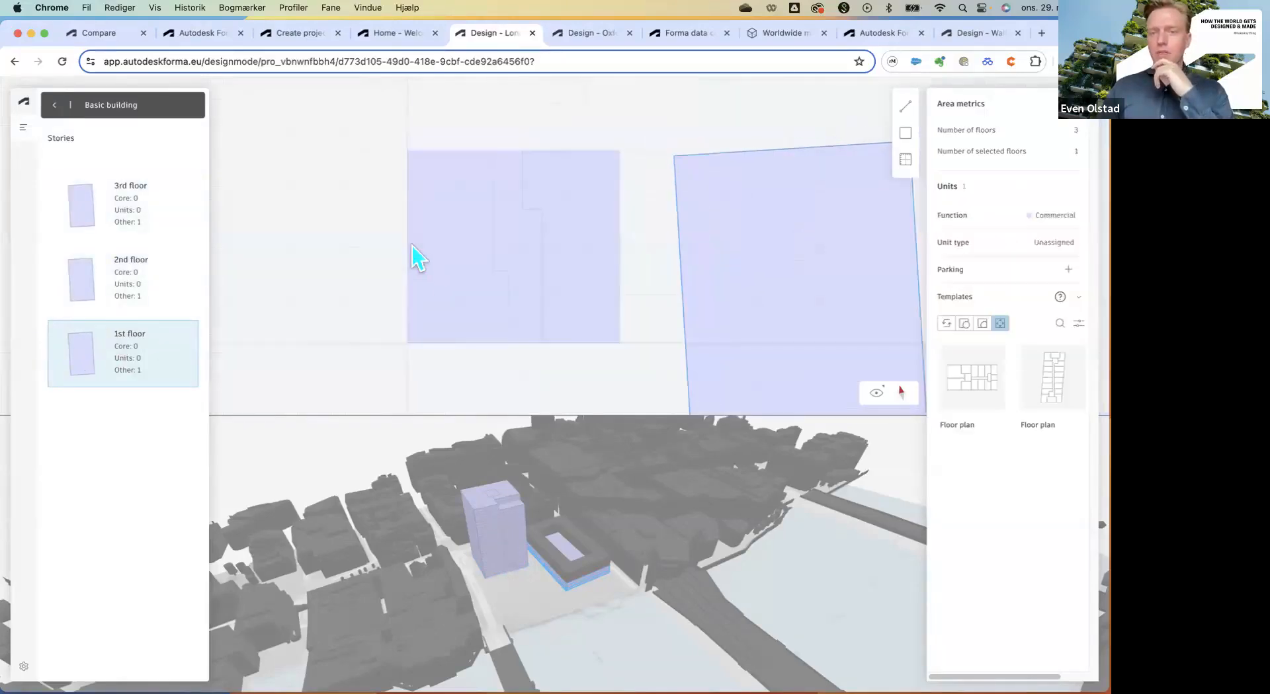
{"action": "scroll", "coordinate": [721, 301], "scroll_direction": "up", "scroll_amount": 3}
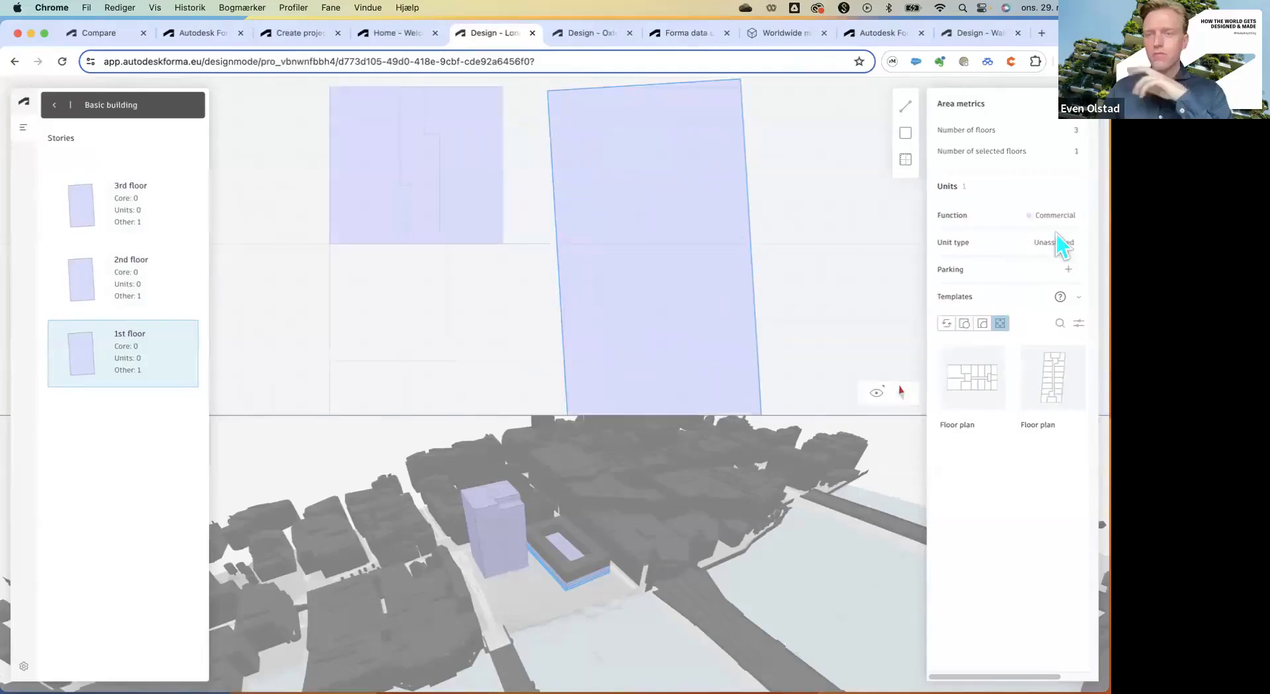
{"action": "left_click", "coordinate": [1068, 270]}
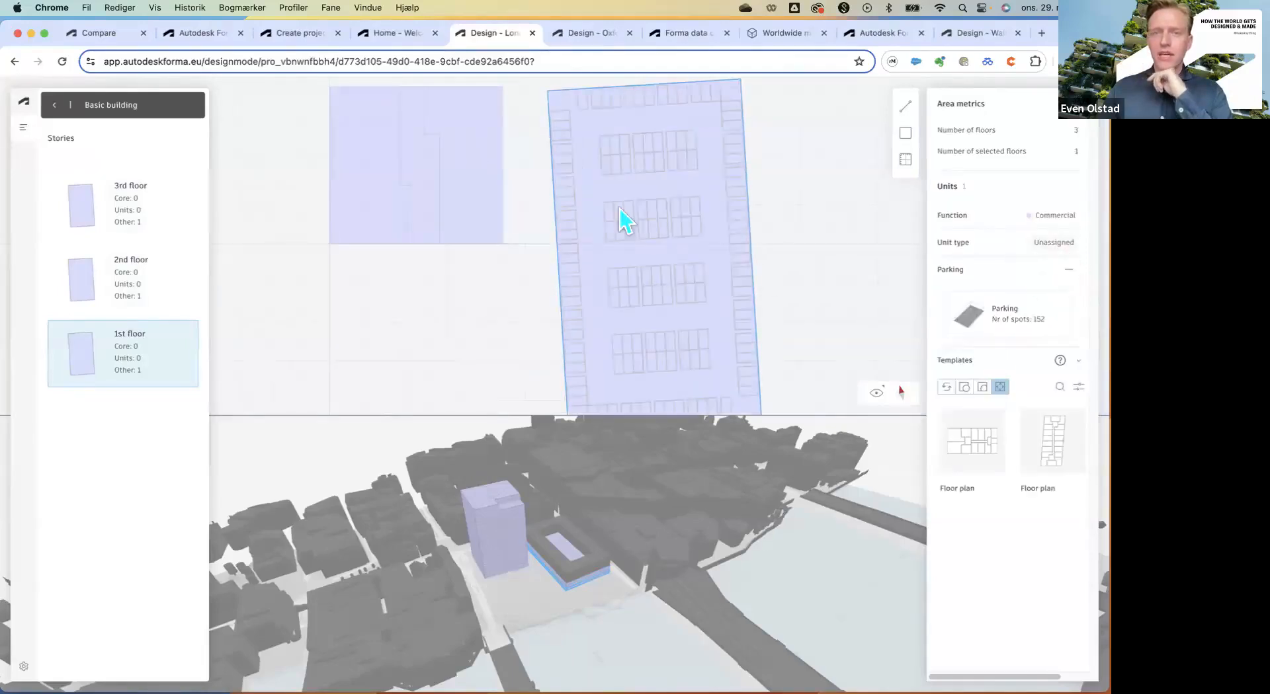
{"action": "scroll", "coordinate": [605, 210], "scroll_direction": "down", "scroll_amount": 1}
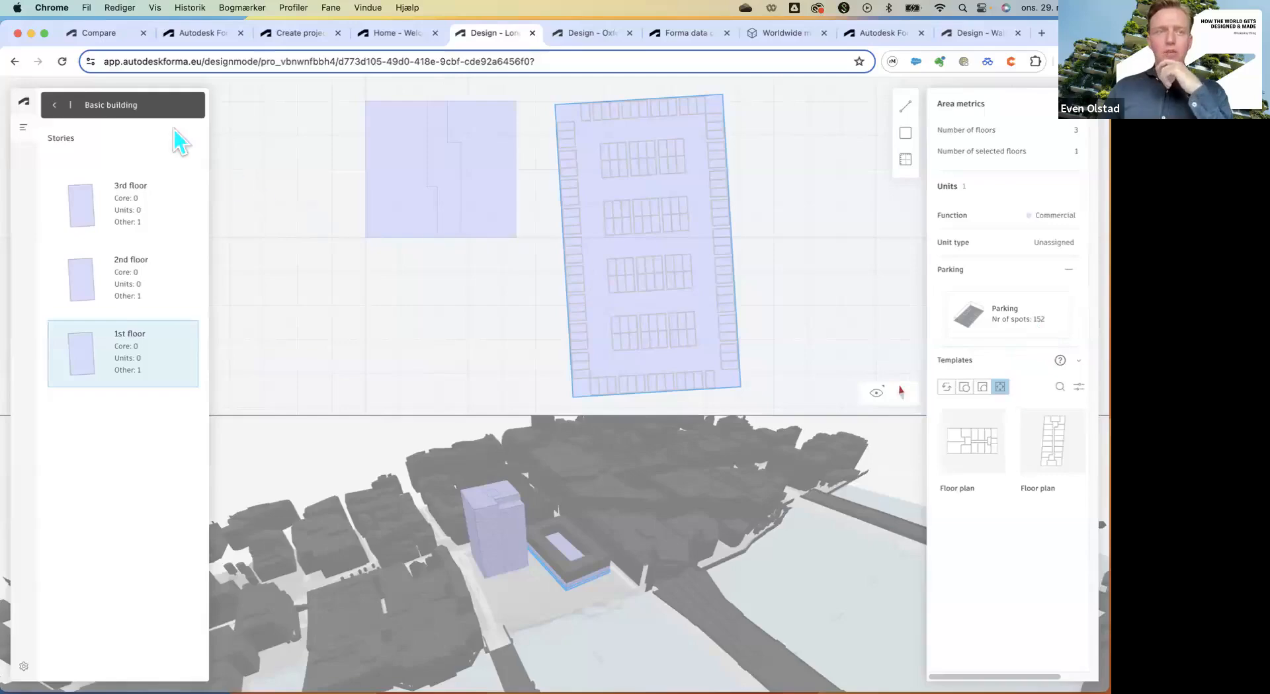
Exit the Basic building editor, shift the yellow courtyard block slightly, and zoom out to review.
{"action": "left_click", "coordinate": [57, 104]}
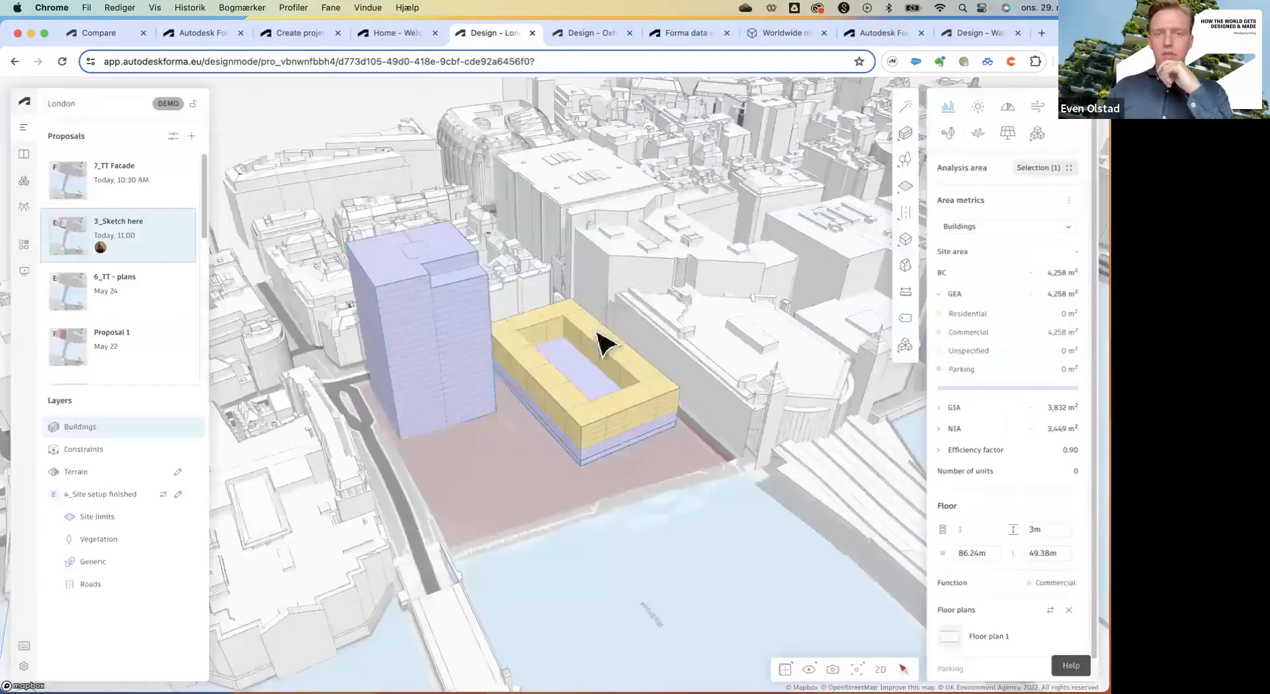
{"action": "left_click", "coordinate": [587, 382]}
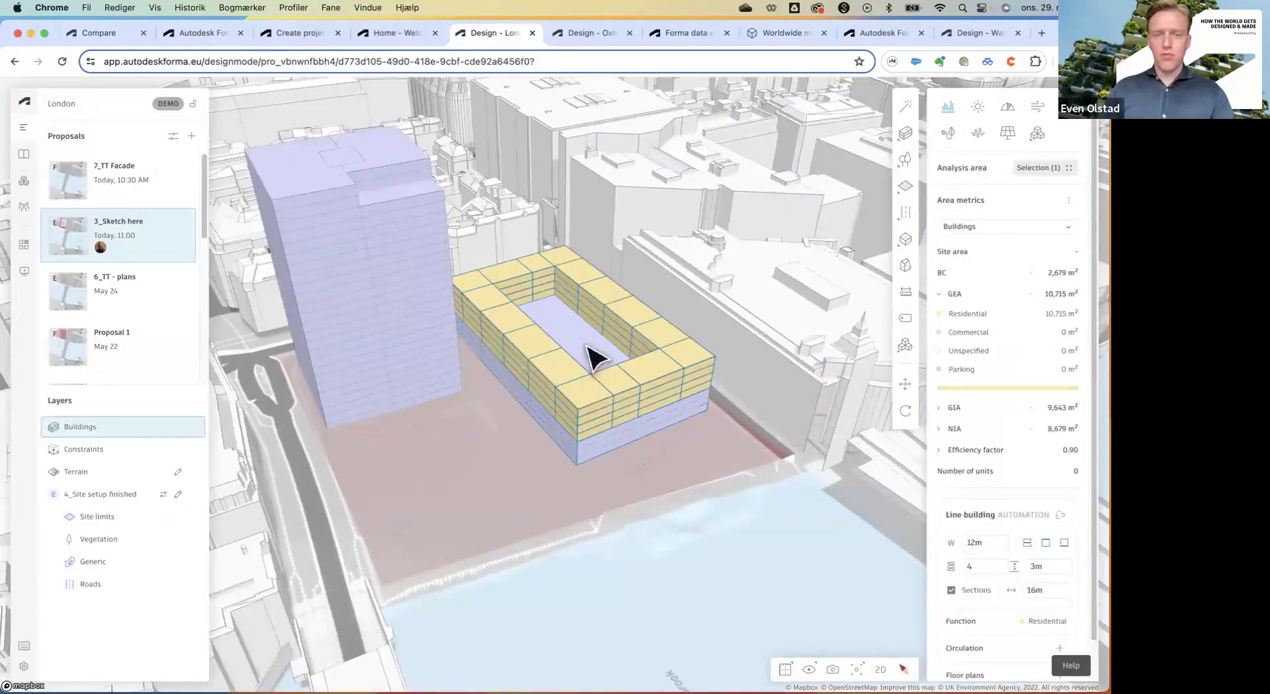
{"action": "scroll", "coordinate": [583, 460], "scroll_direction": "up", "scroll_amount": 5}
{"action": "left_click_drag", "start_coordinate": [577, 463], "coordinate": [577, 476]}
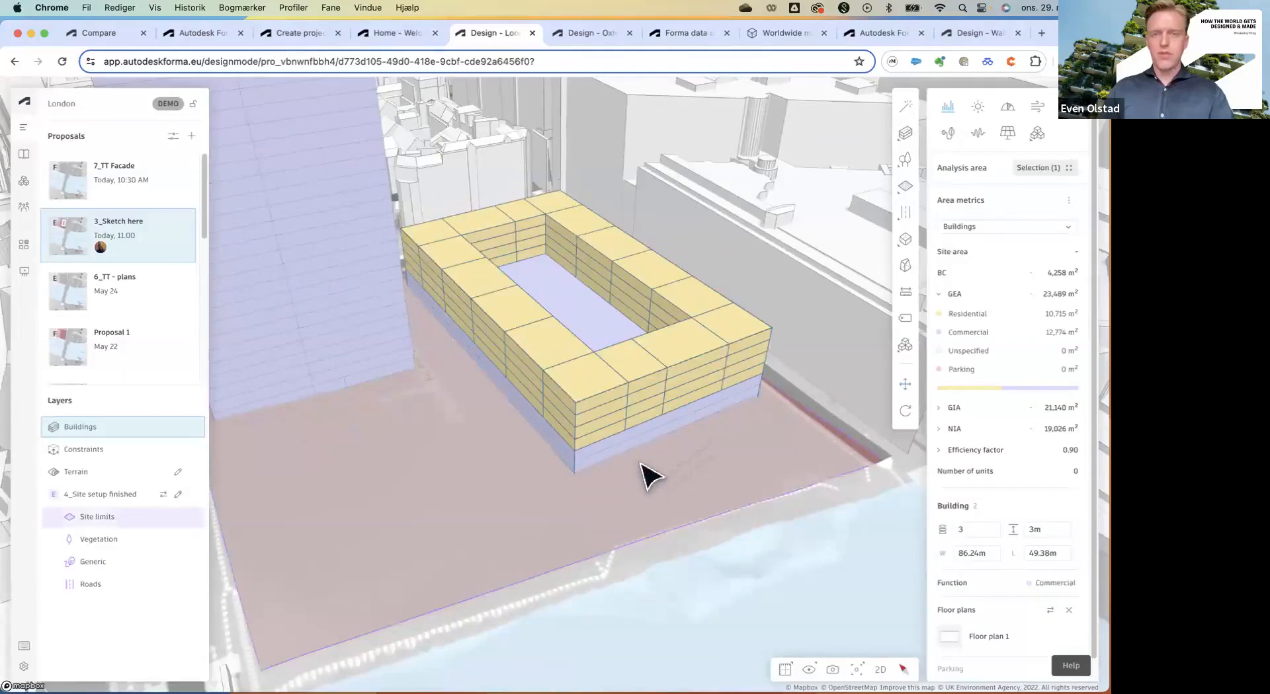
{"action": "scroll", "coordinate": [637, 467], "scroll_direction": "down", "scroll_amount": 4}
{"action": "left_click", "coordinate": [633, 470]}
{"action": "scroll", "coordinate": [632, 471], "scroll_direction": "down", "scroll_amount": 5}
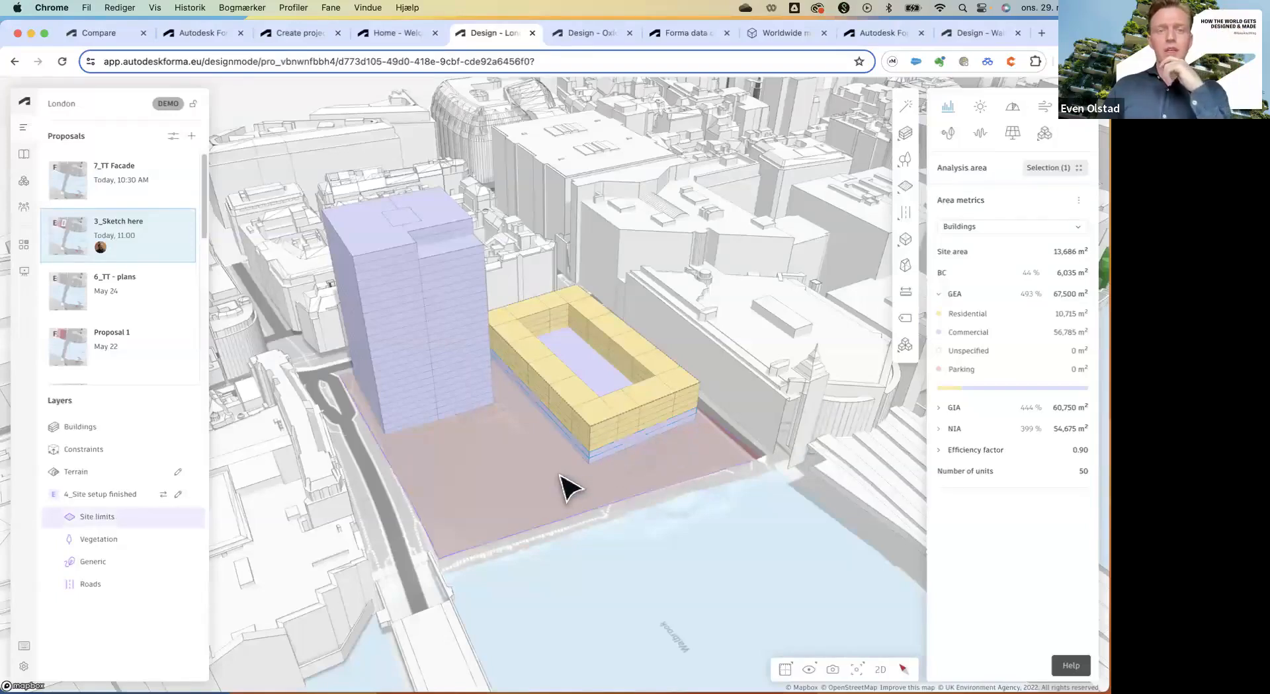
{"action": "scroll", "coordinate": [561, 485], "scroll_direction": "down", "scroll_amount": 4}
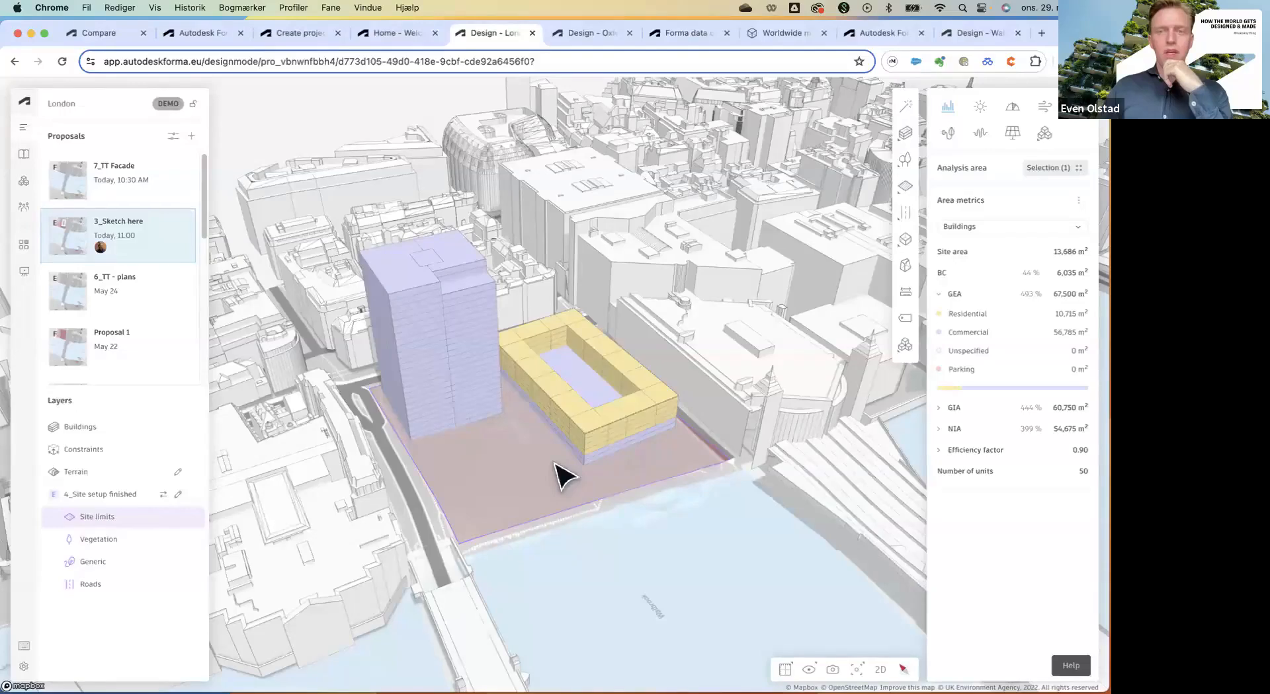
{"action": "scroll", "coordinate": [416, 397], "scroll_direction": "up", "scroll_amount": 1}
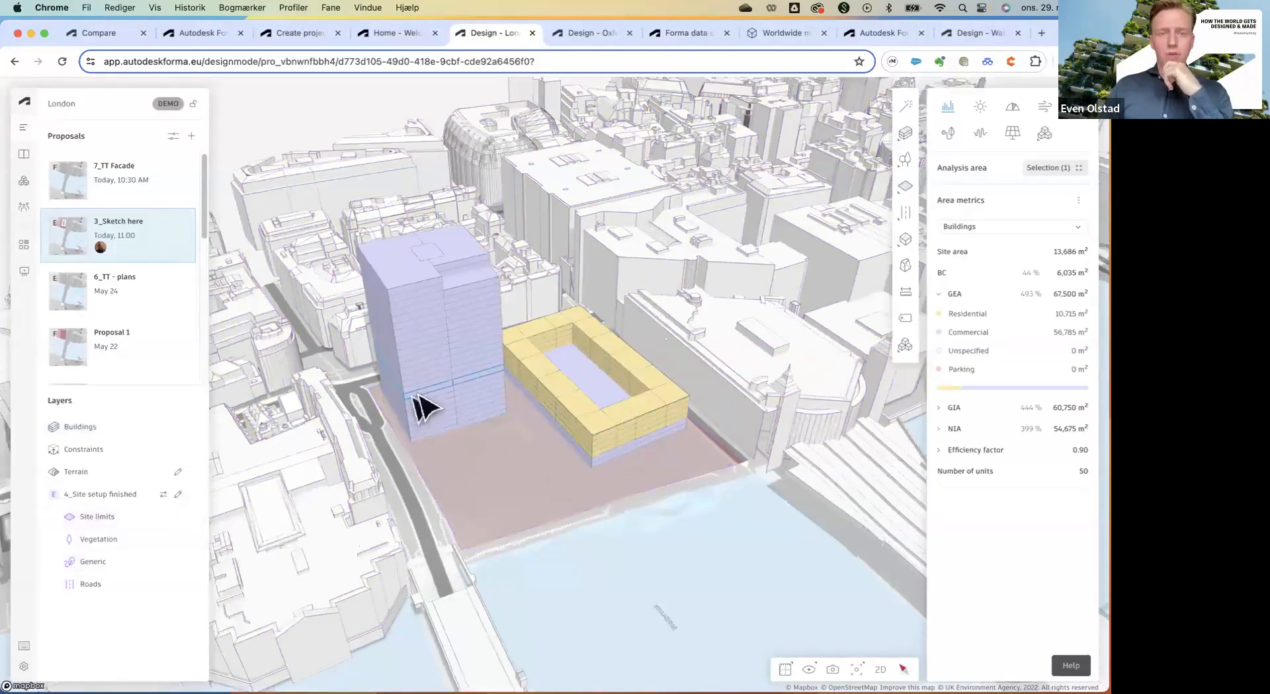
{"action": "scroll", "coordinate": [415, 396], "scroll_direction": "up", "scroll_amount": 5}
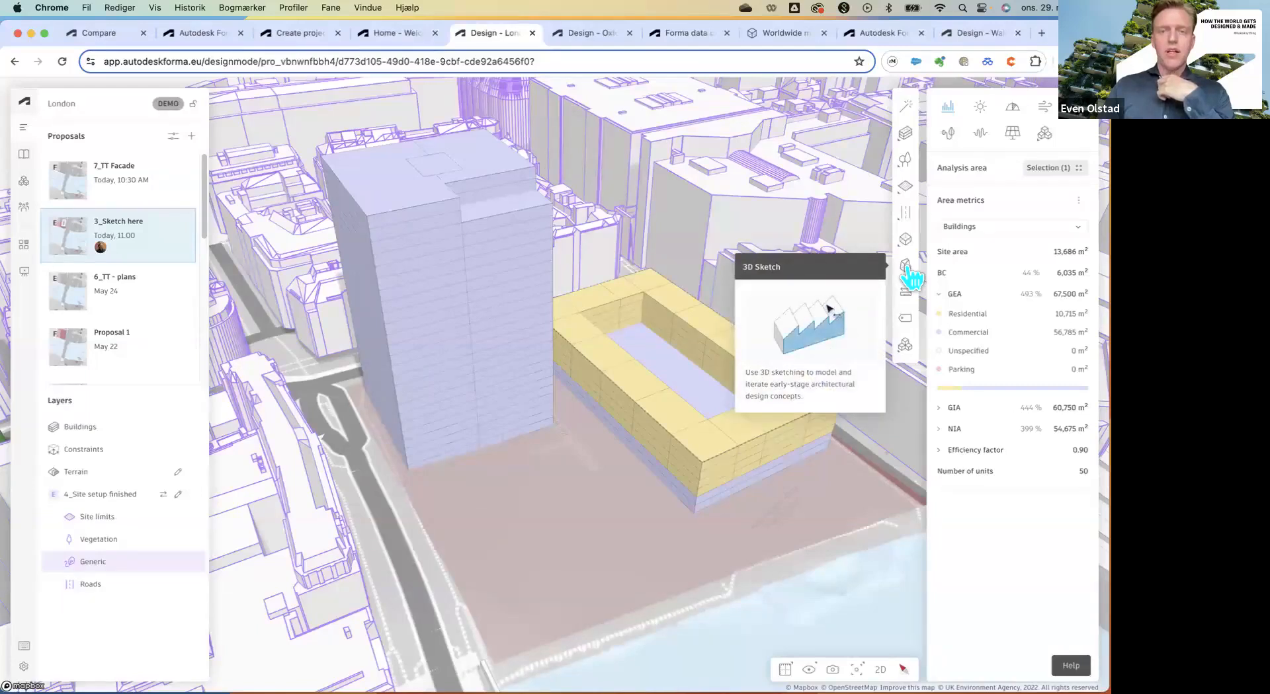
Enter 3D Sketch and hide the red model diagnostic edges.
{"action": "left_click", "coordinate": [906, 268]}
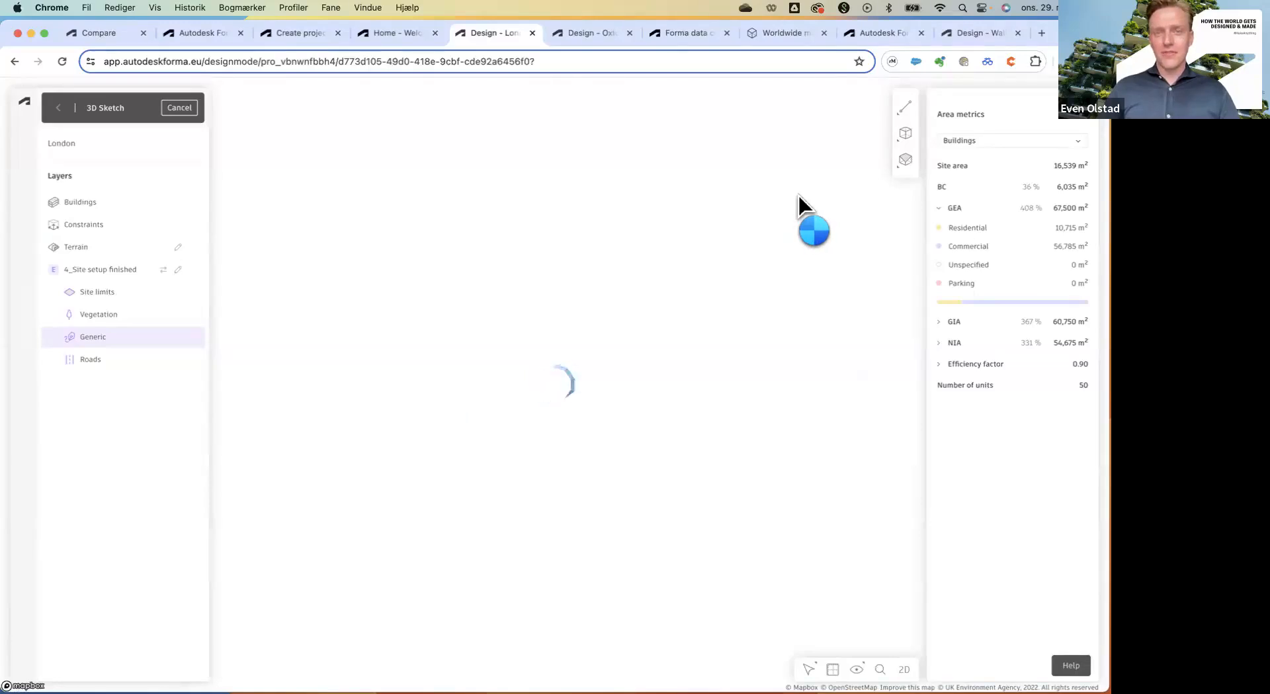
{"action": "mouse_move", "coordinate": [905, 110]}
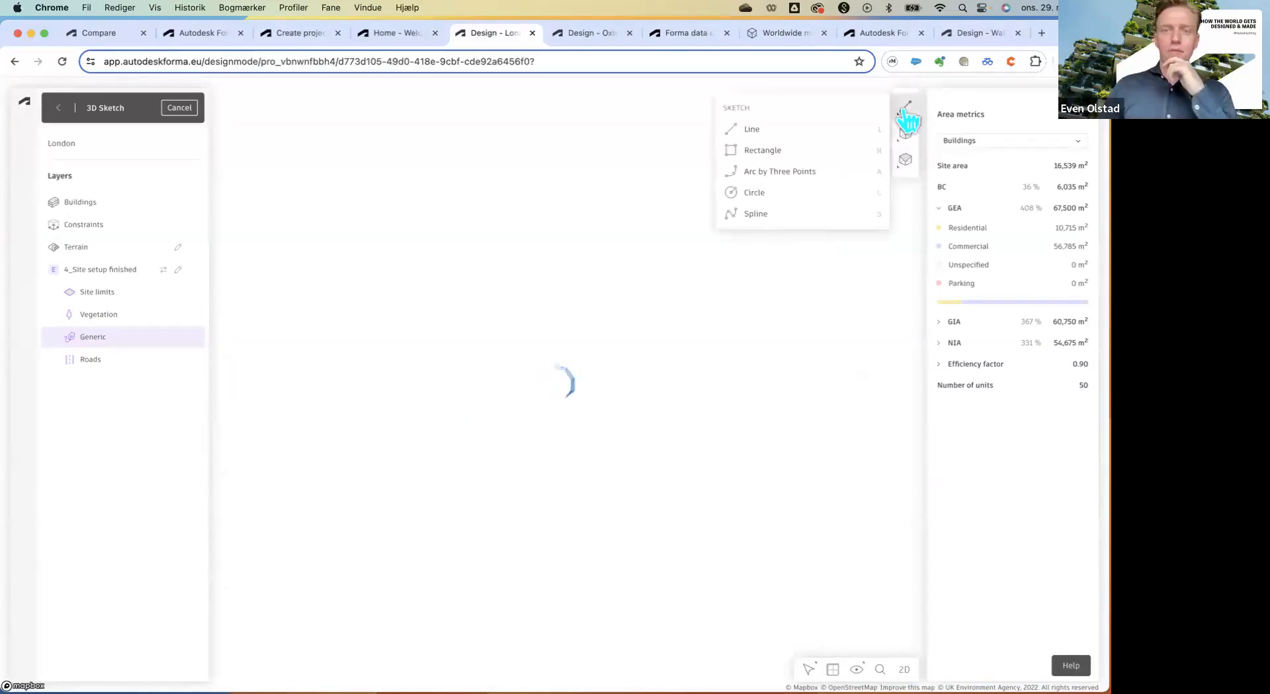
{"action": "left_click", "coordinate": [760, 129]}
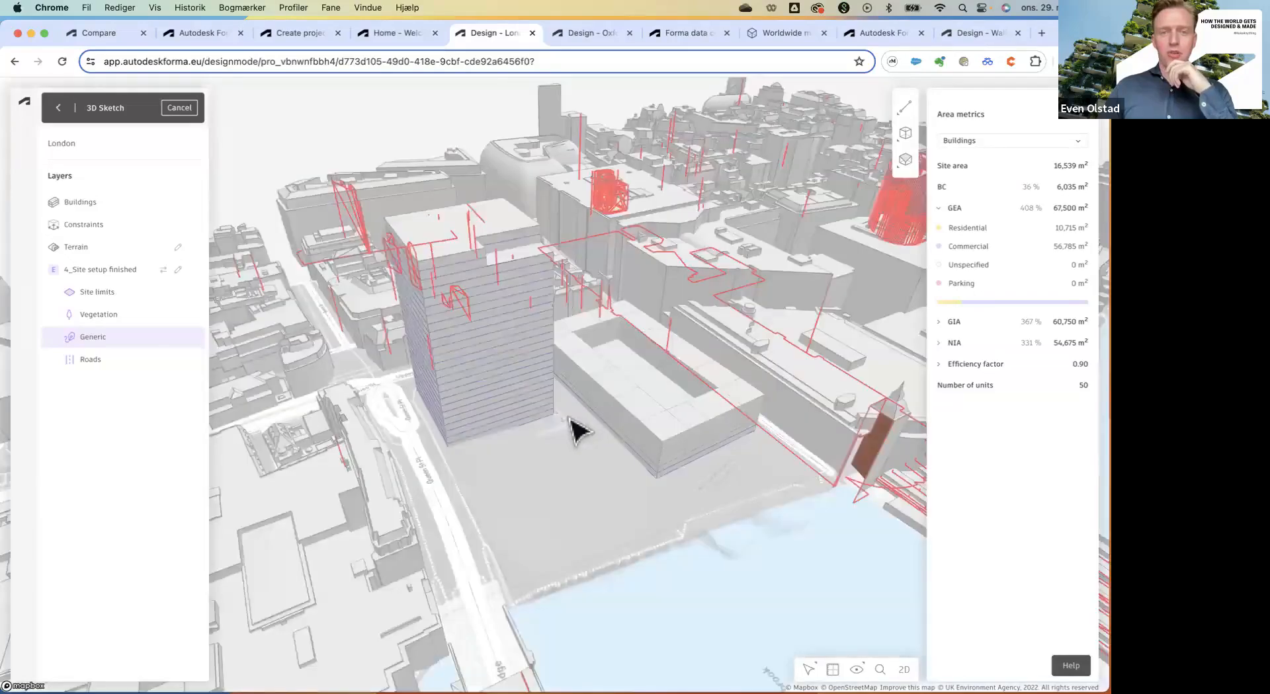
{"action": "scroll", "coordinate": [487, 429], "scroll_direction": "up", "scroll_amount": 5}
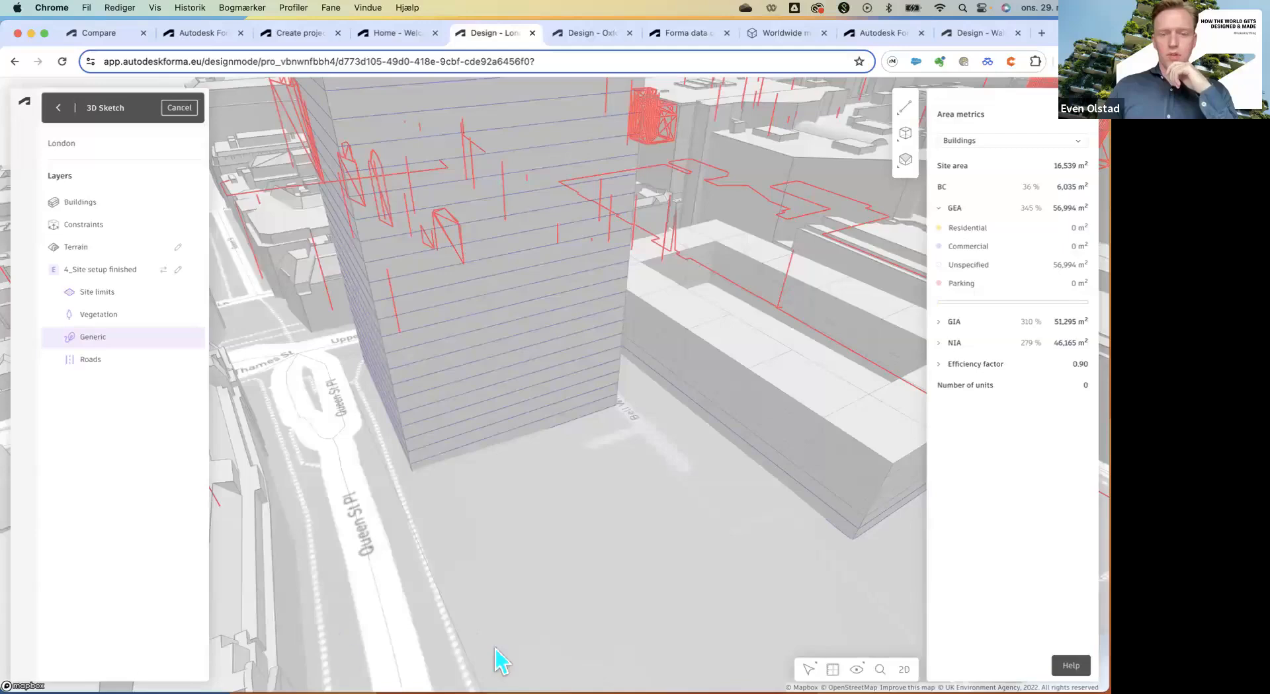
{"action": "left_click", "coordinate": [857, 670]}
{"action": "left_click", "coordinate": [819, 636]}
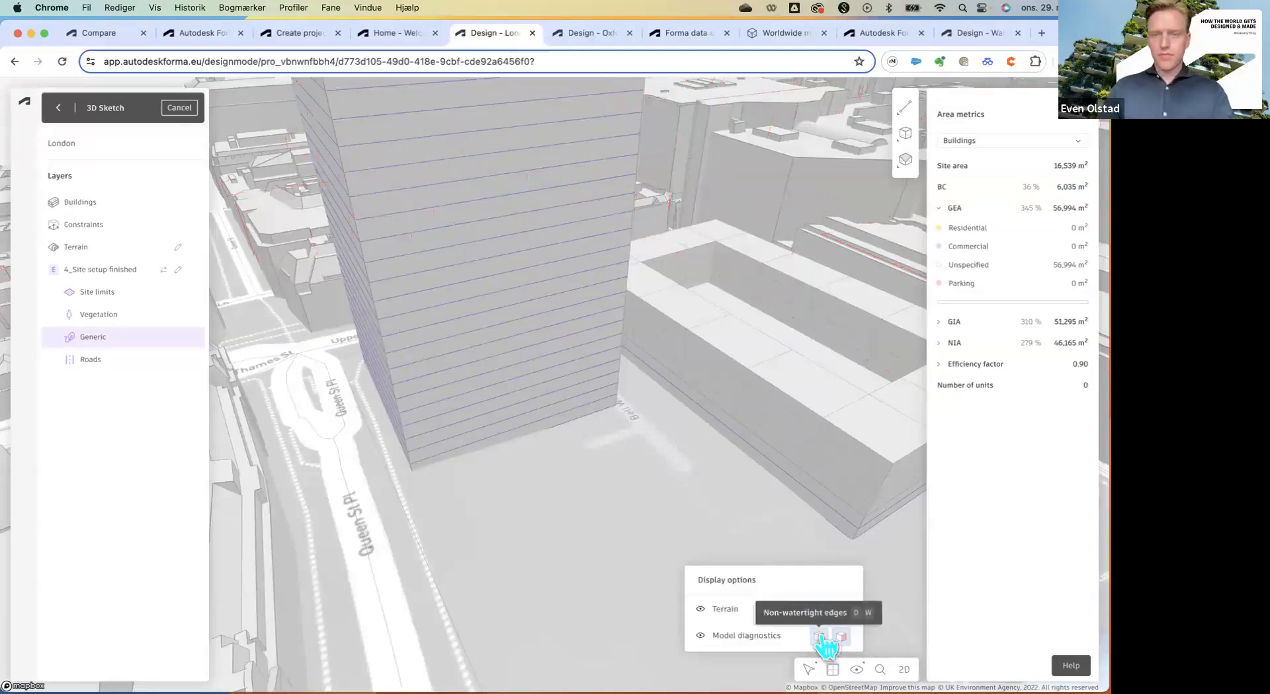
{"action": "left_click", "coordinate": [905, 132]}
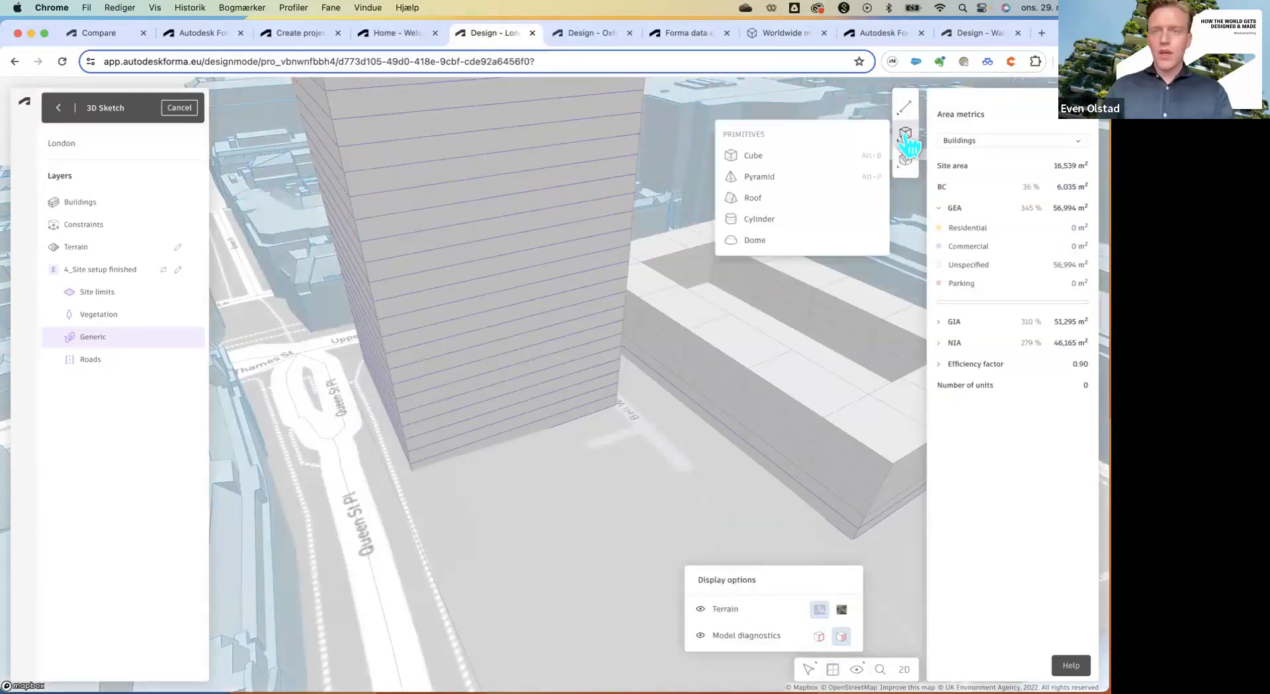
{"action": "left_click", "coordinate": [902, 133]}
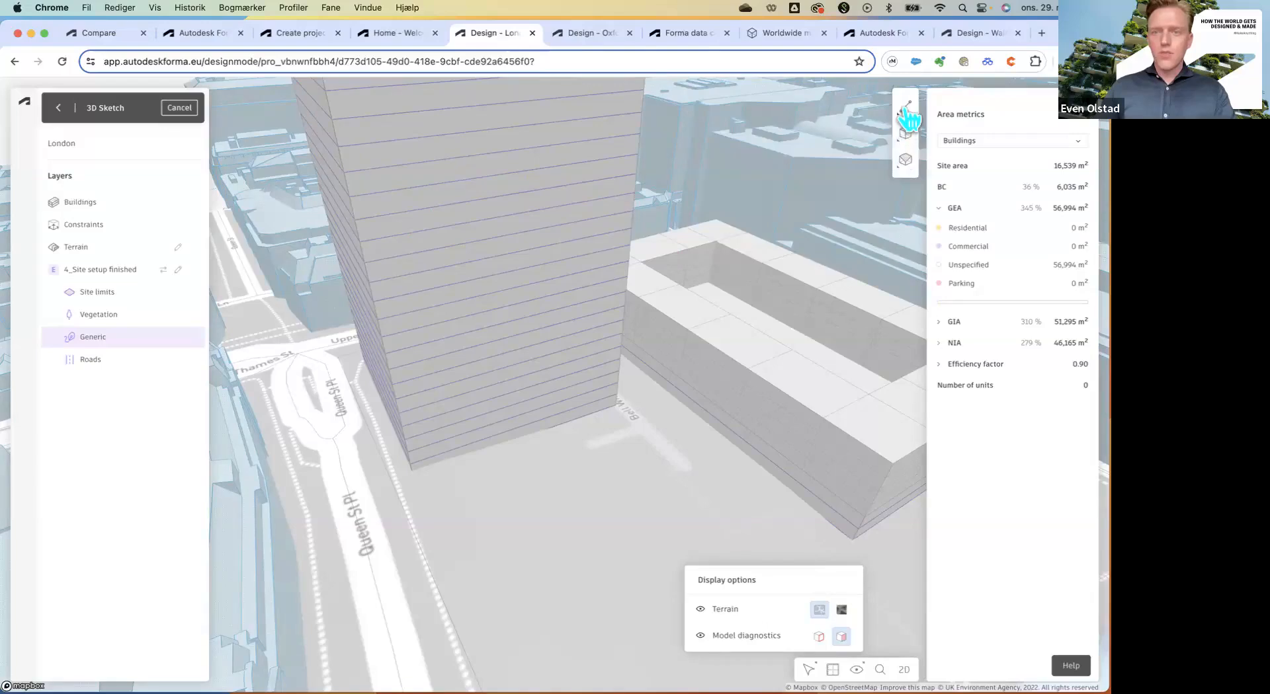
Draw a 9 m by 7.5 m face with Line at the tower's base corner.
{"action": "left_click", "coordinate": [906, 109]}
{"action": "left_click", "coordinate": [750, 129]}
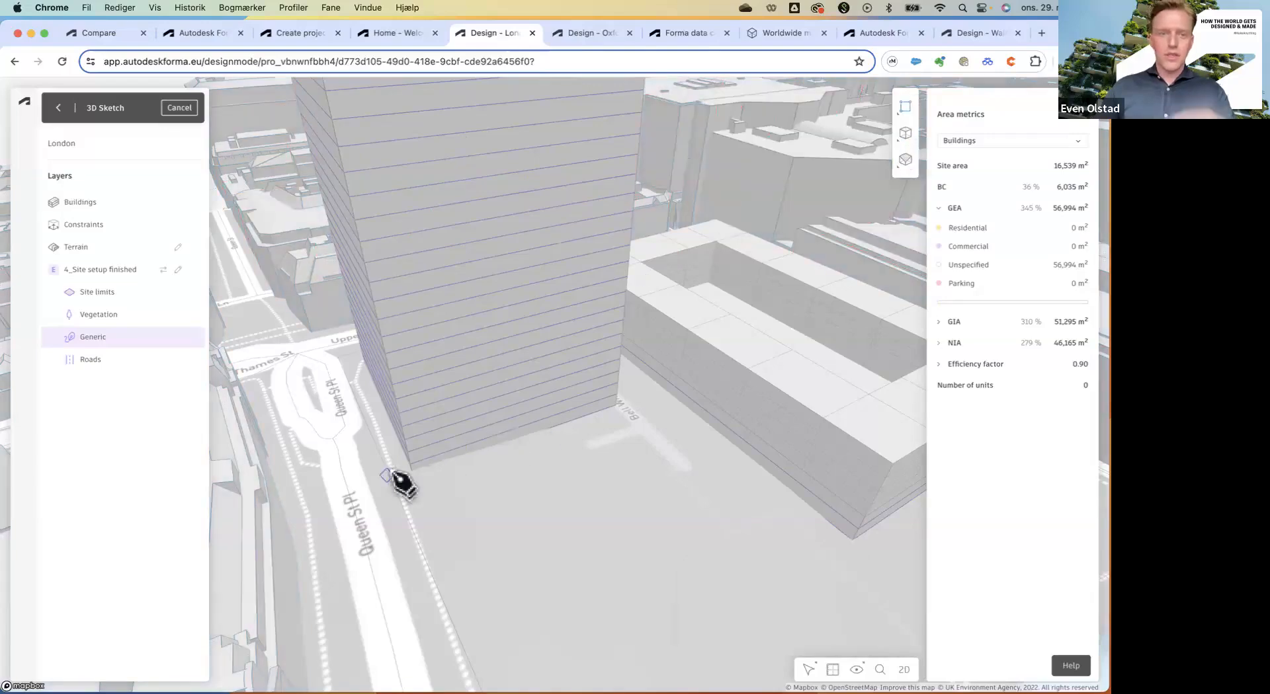
{"action": "scroll", "coordinate": [417, 470], "scroll_direction": "up", "scroll_amount": 3}
{"action": "left_click", "coordinate": [444, 464]}
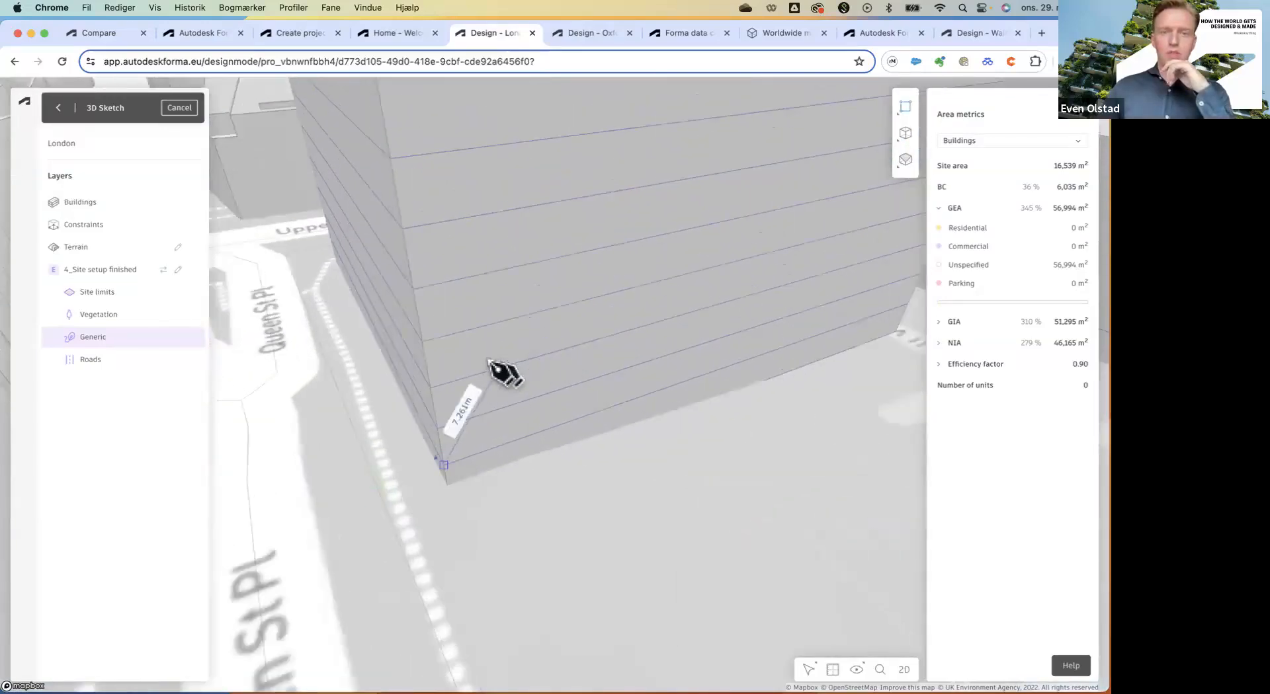
{"action": "left_click", "coordinate": [423, 342]}
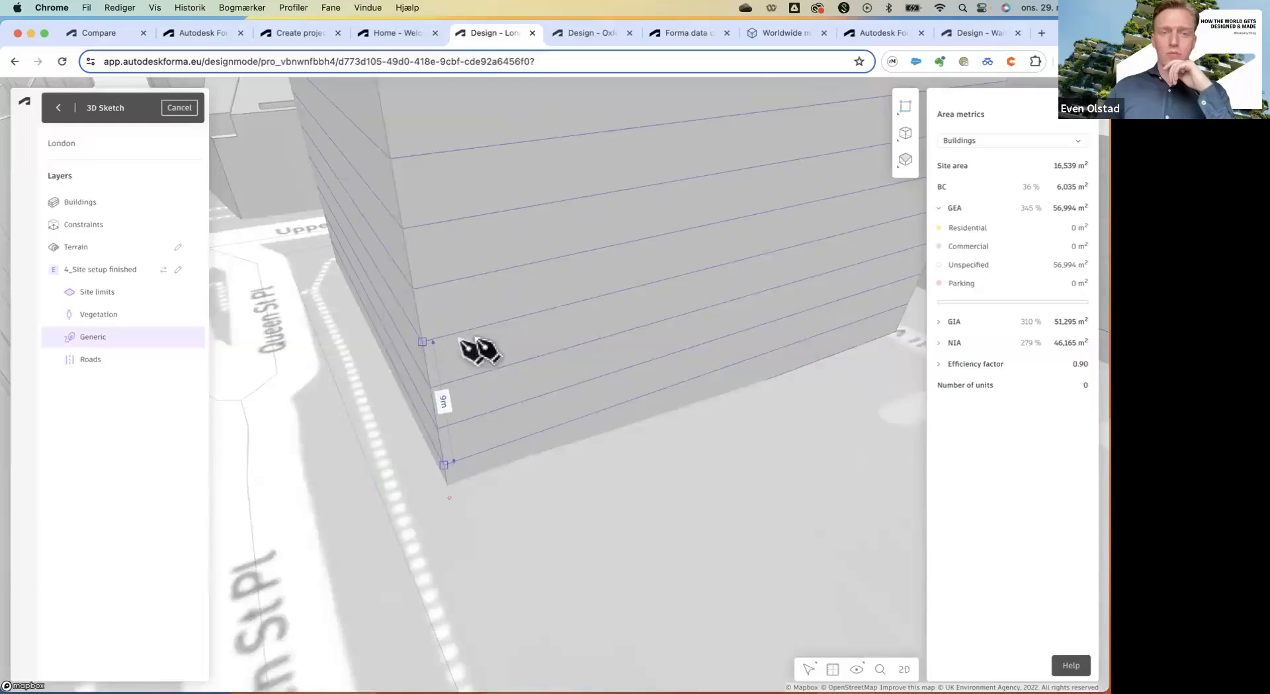
{"action": "left_click", "coordinate": [552, 310]}
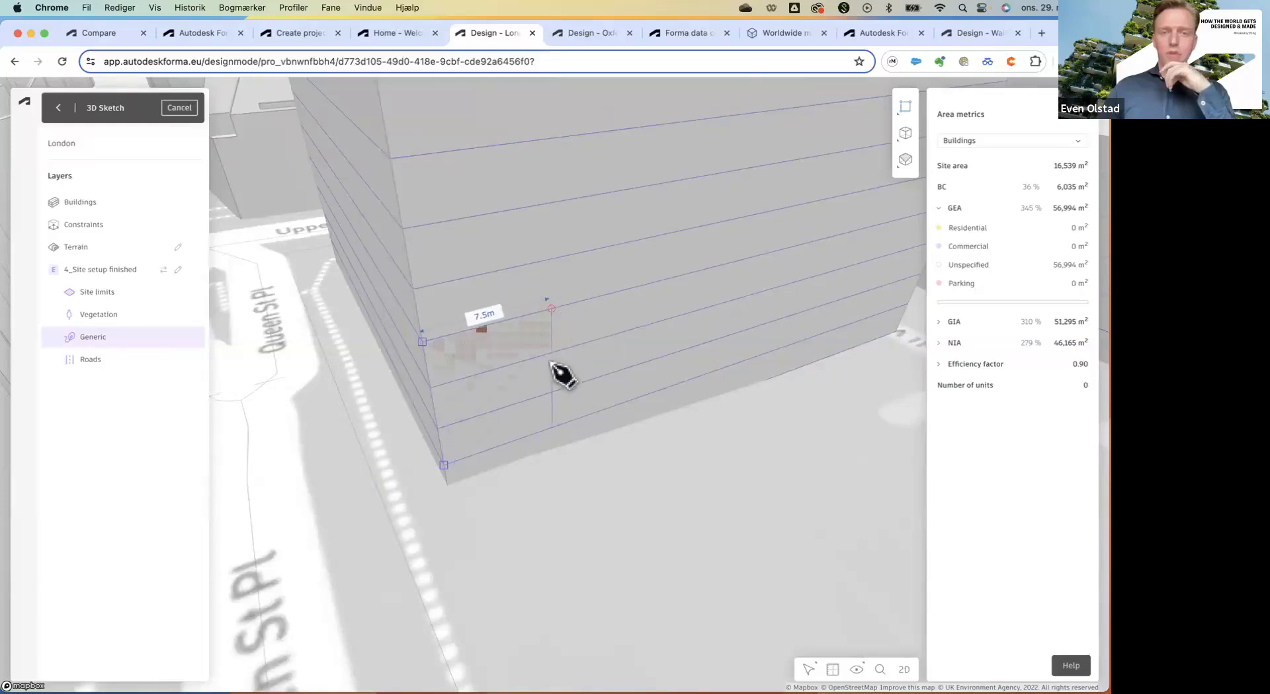
{"action": "left_click", "coordinate": [559, 376]}
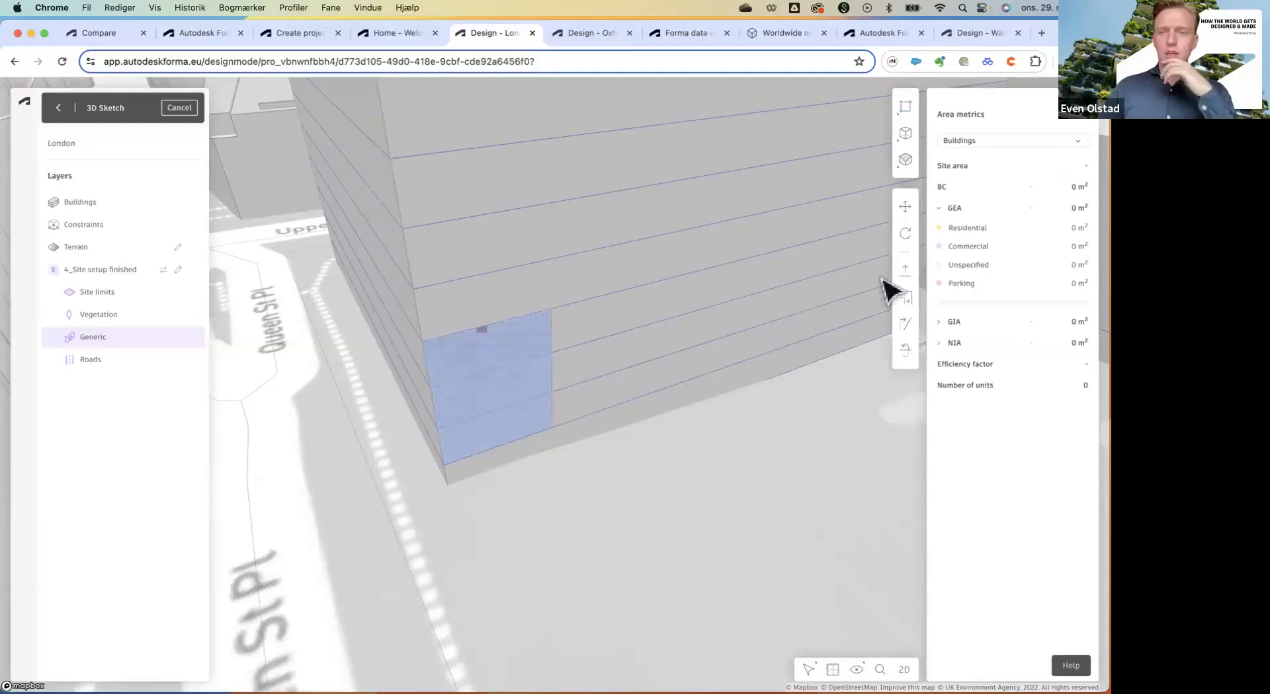
Extrude the face 1.5 m outward from the wall into a box.
{"action": "left_click", "coordinate": [498, 395]}
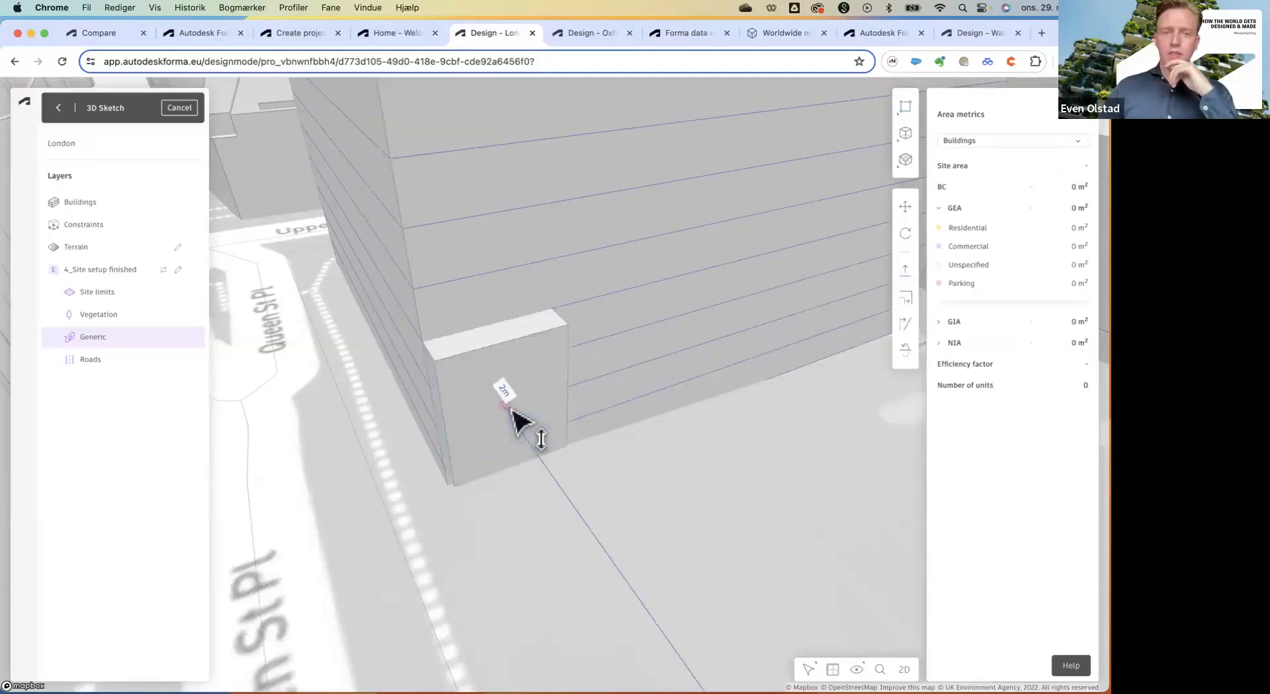
{"action": "key", "text": "Tab"}
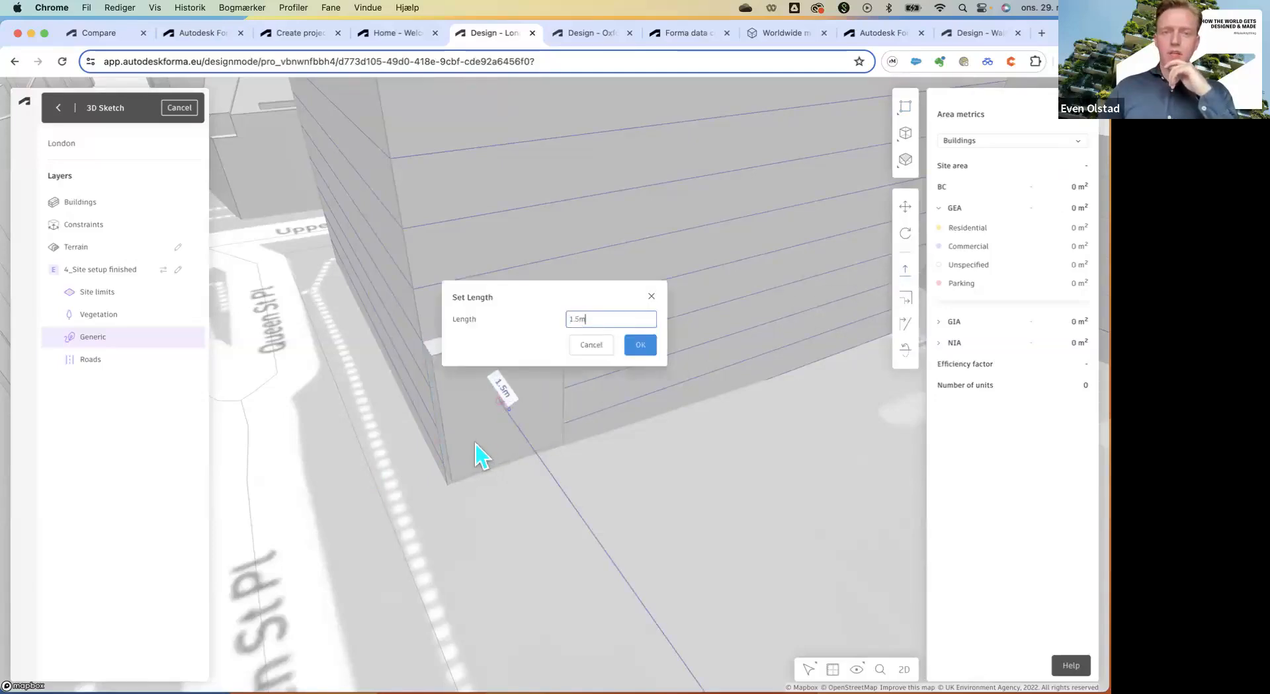
{"action": "left_click", "coordinate": [640, 347]}
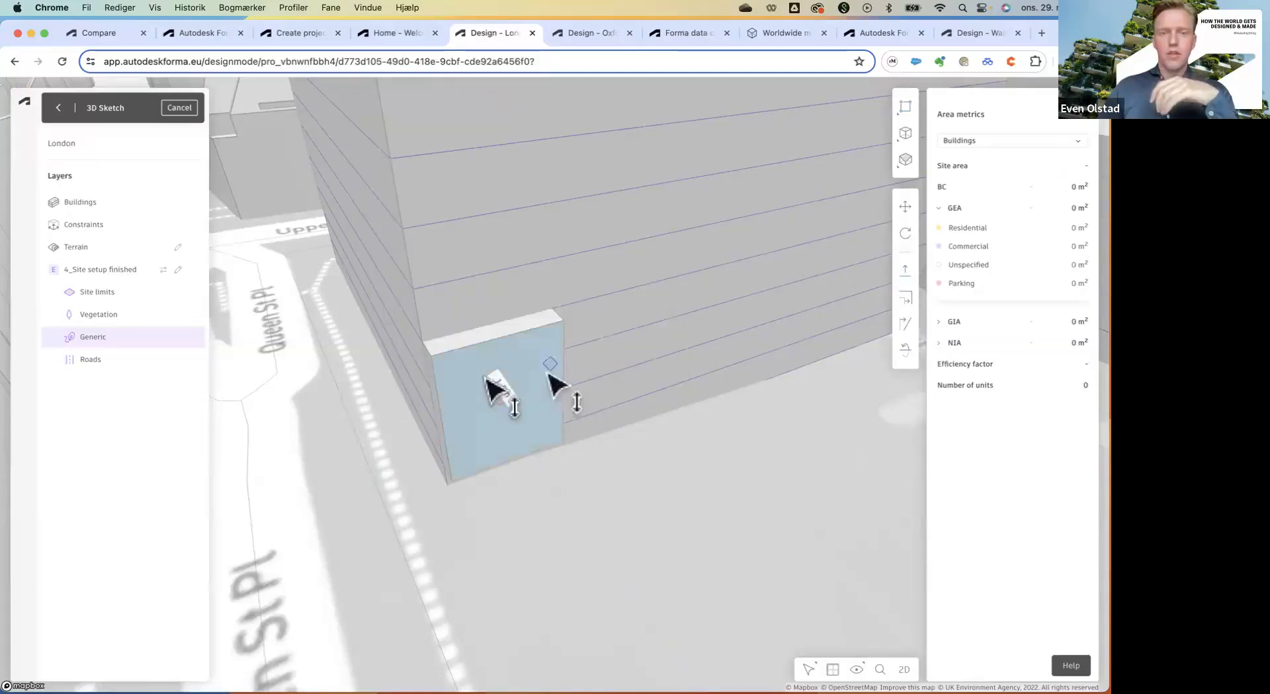
{"action": "right_click", "coordinate": [452, 385]}
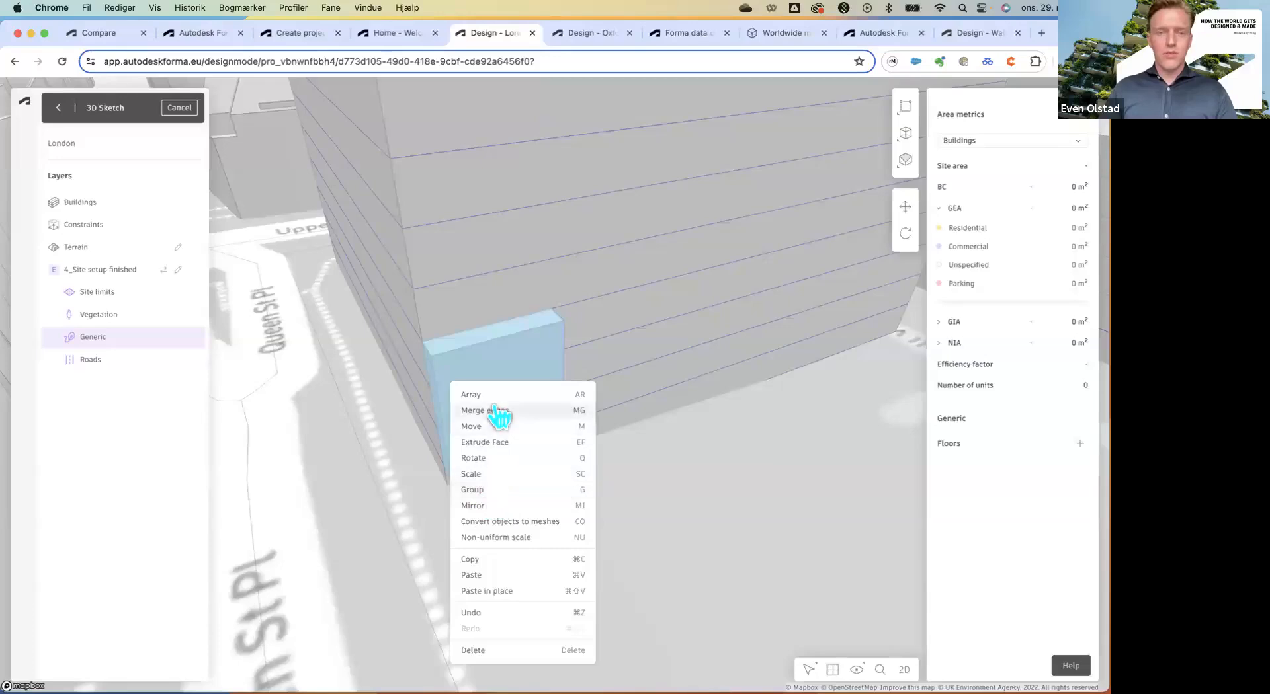
Group the box and slide it 7.5 m along the tower wall.
{"action": "left_click", "coordinate": [490, 494]}
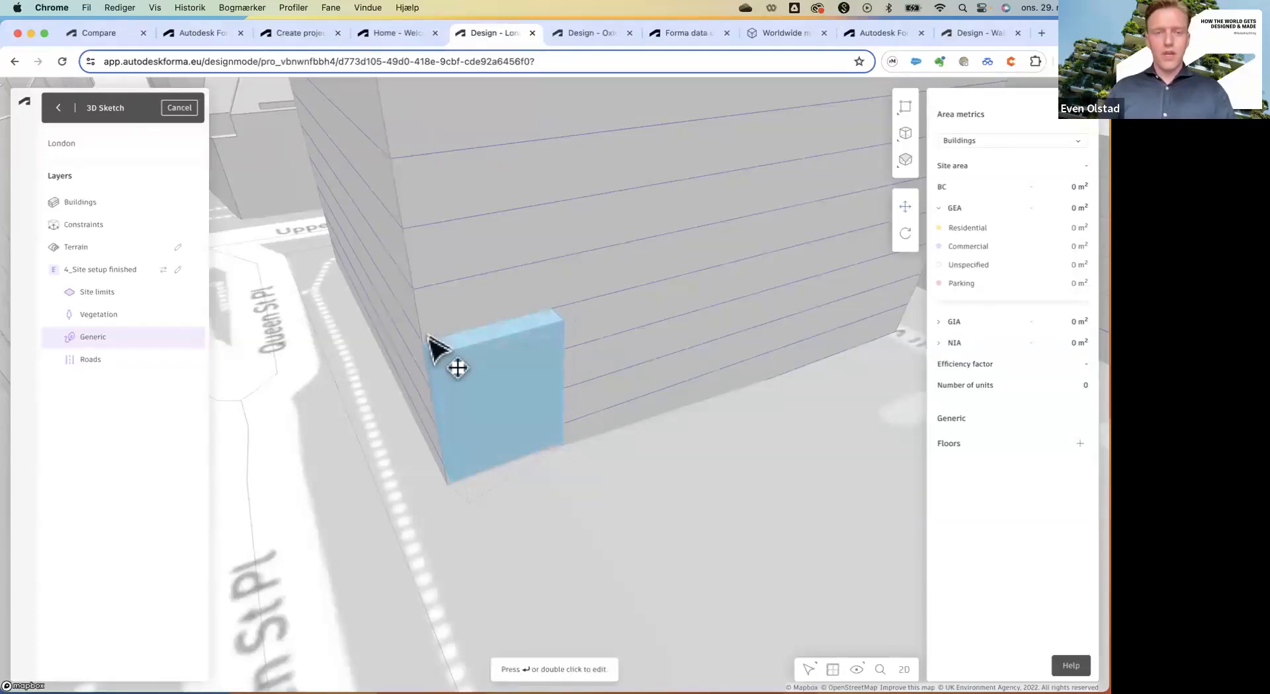
{"action": "left_click_drag", "start_coordinate": [425, 345], "coordinate": [558, 320]}
{"action": "scroll", "coordinate": [476, 367], "scroll_direction": "down", "scroll_amount": 5}
{"action": "scroll", "coordinate": [674, 336], "scroll_direction": "up", "scroll_amount": 5}
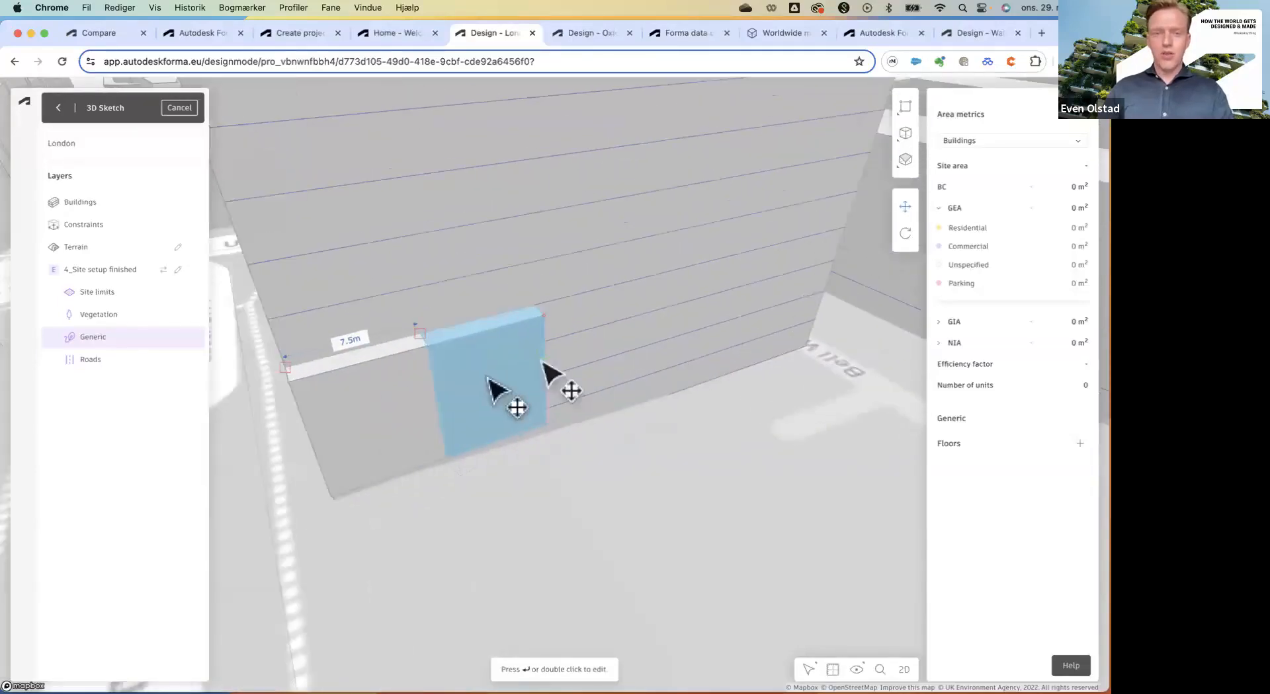
{"action": "scroll", "coordinate": [411, 378], "scroll_direction": "up", "scroll_amount": 2}
Inside the grouped box, draw a window rectangle on its face.
{"action": "double_click", "coordinate": [489, 357]}
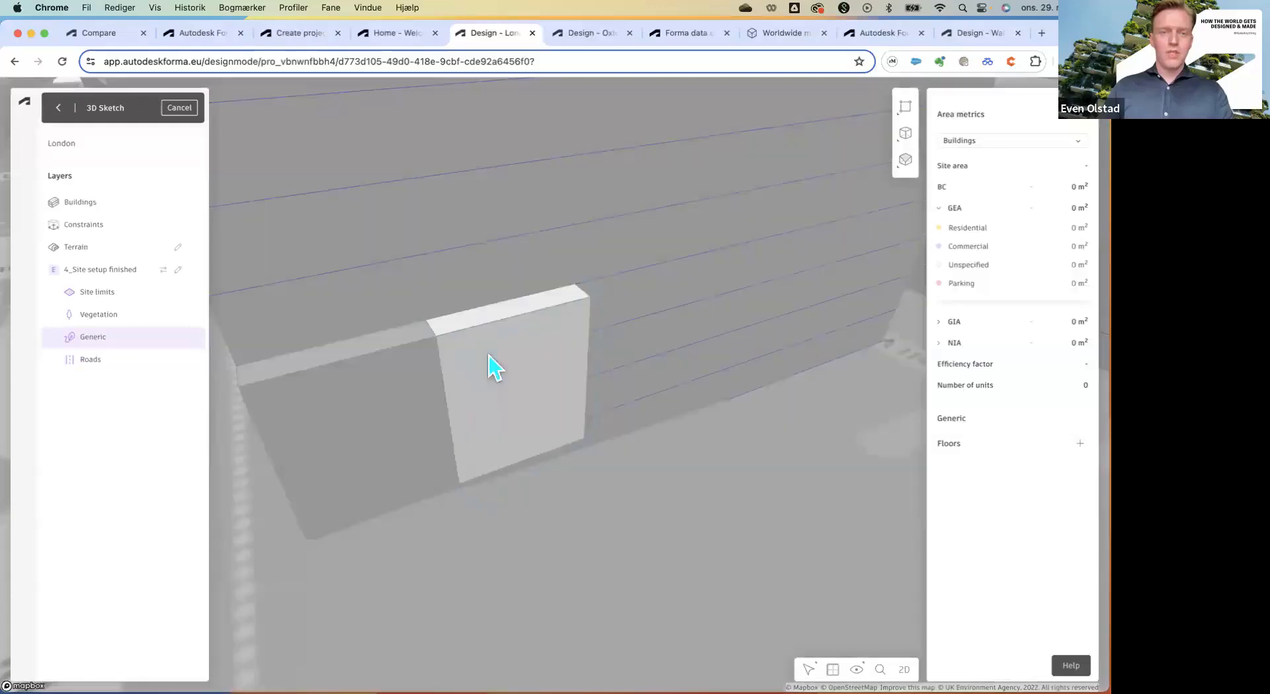
{"action": "left_click", "coordinate": [496, 386]}
{"action": "left_click", "coordinate": [496, 385]}
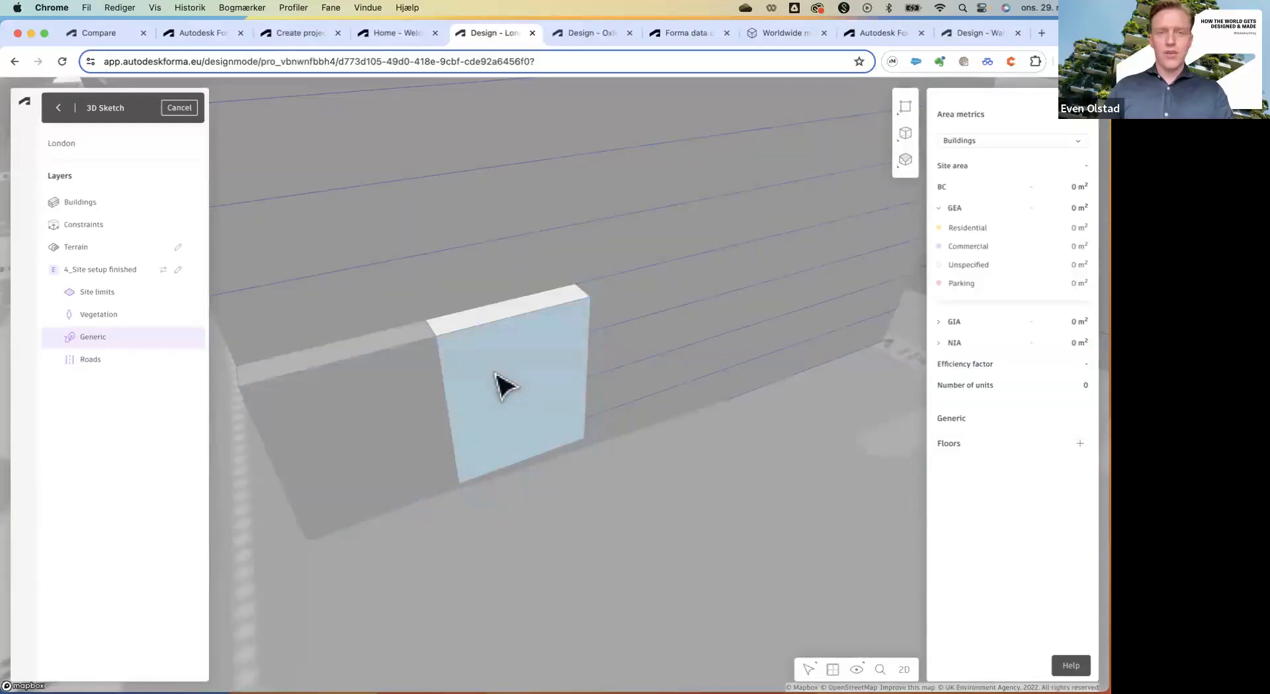
{"action": "left_click", "coordinate": [496, 385]}
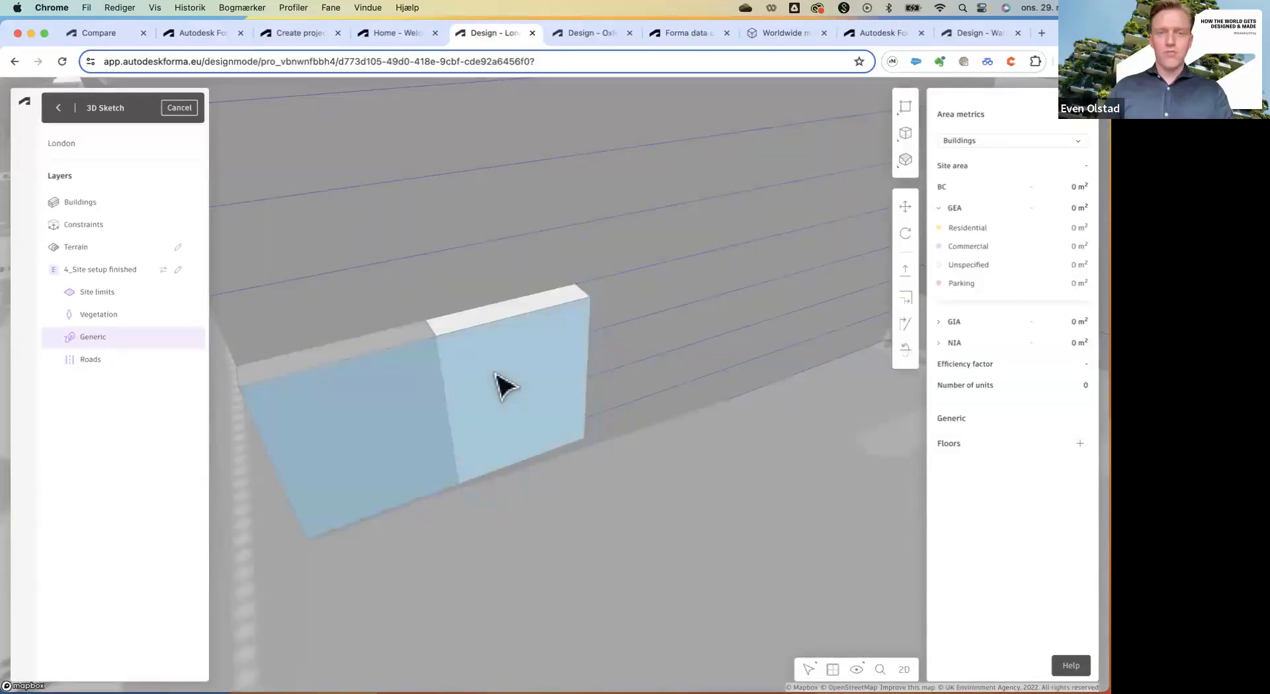
{"action": "left_click", "coordinate": [905, 132]}
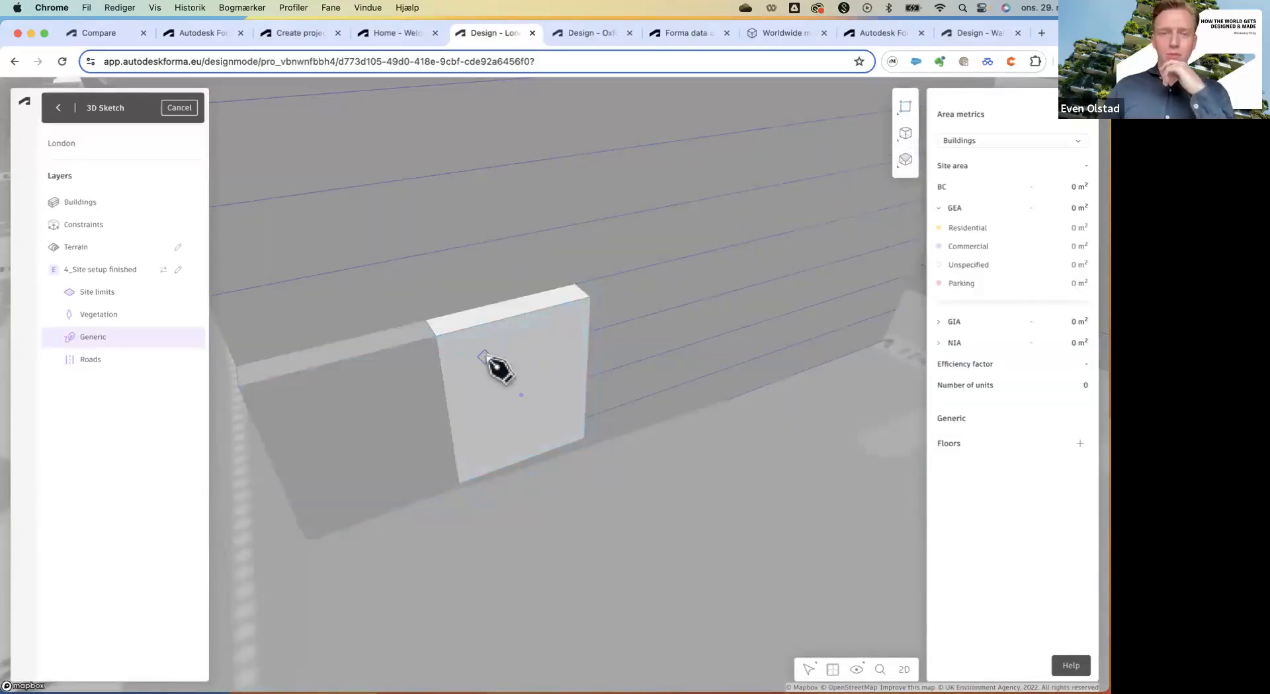
{"action": "left_click", "coordinate": [440, 339]}
{"action": "left_click", "coordinate": [465, 488]}
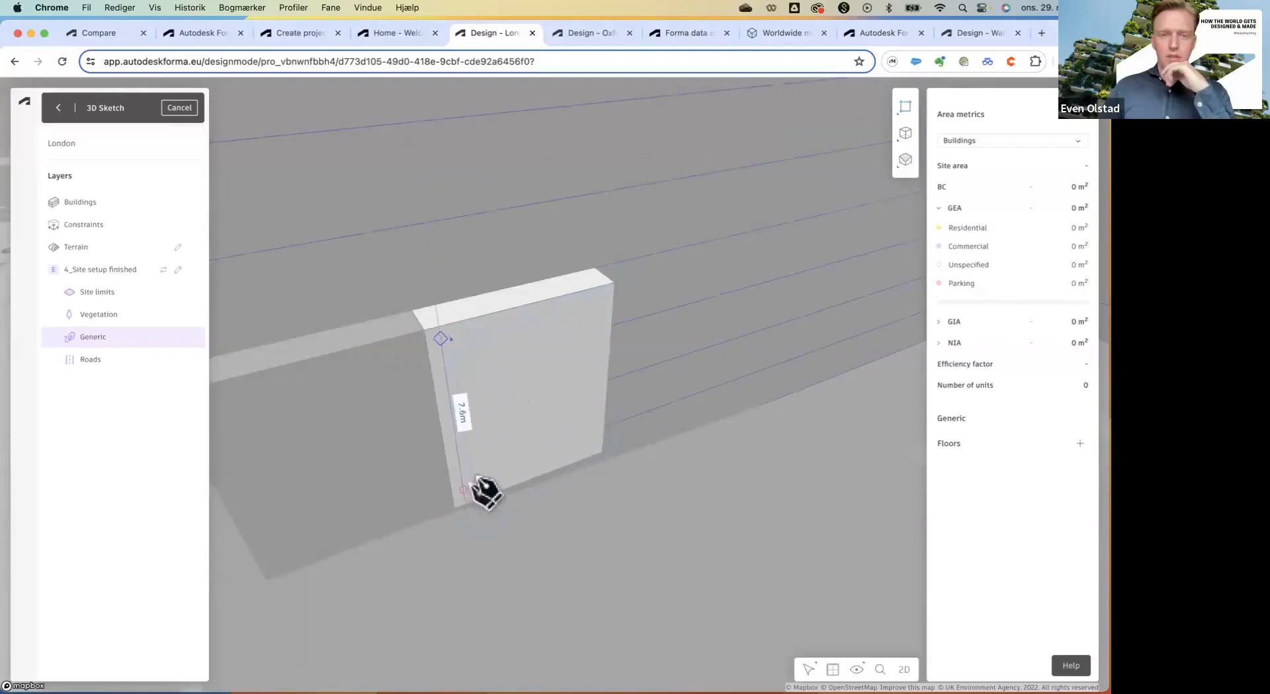
{"action": "left_click", "coordinate": [589, 447]}
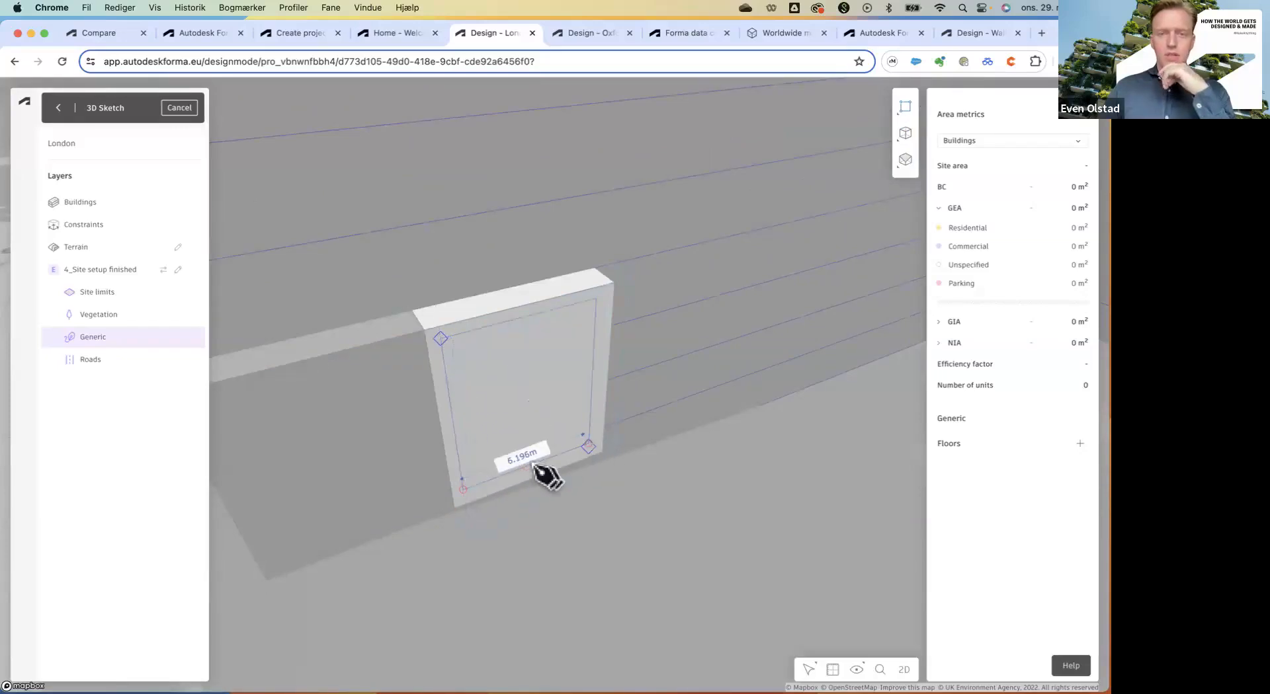
{"action": "left_click", "coordinate": [514, 426]}
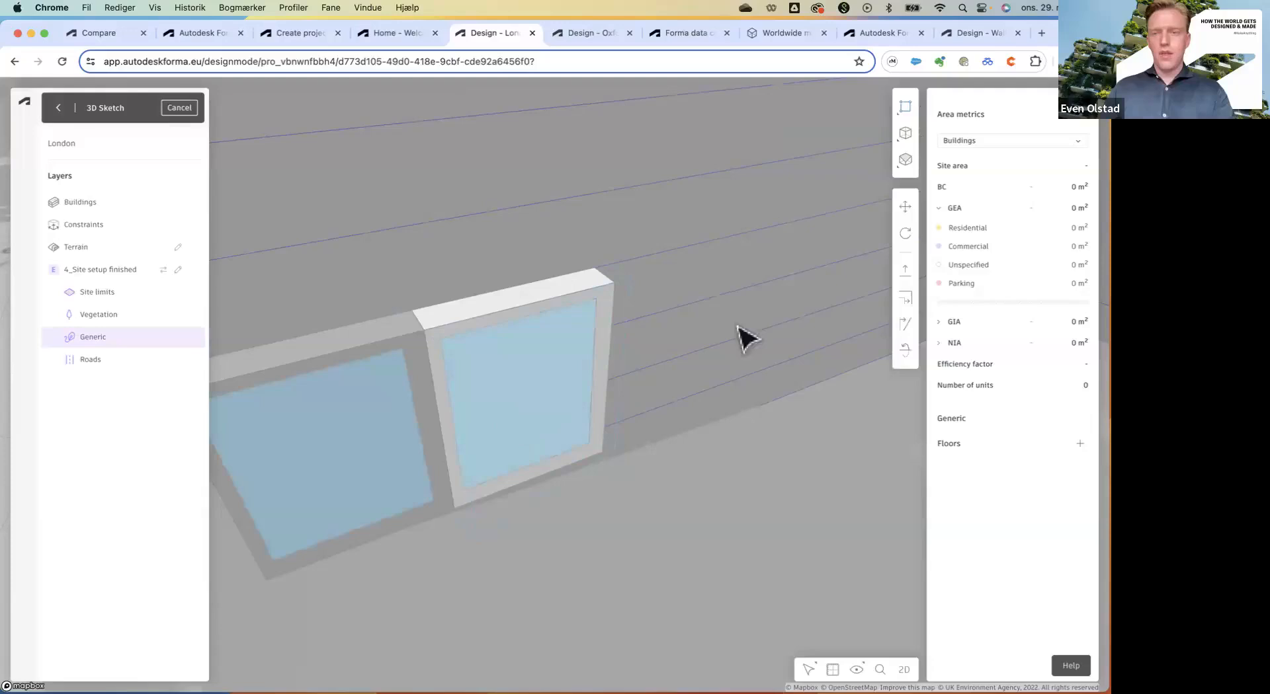
Push the window rectangle 5.6 m into the block and leave isolate mode.
{"action": "left_click", "coordinate": [906, 269]}
{"action": "left_click", "coordinate": [508, 363]}
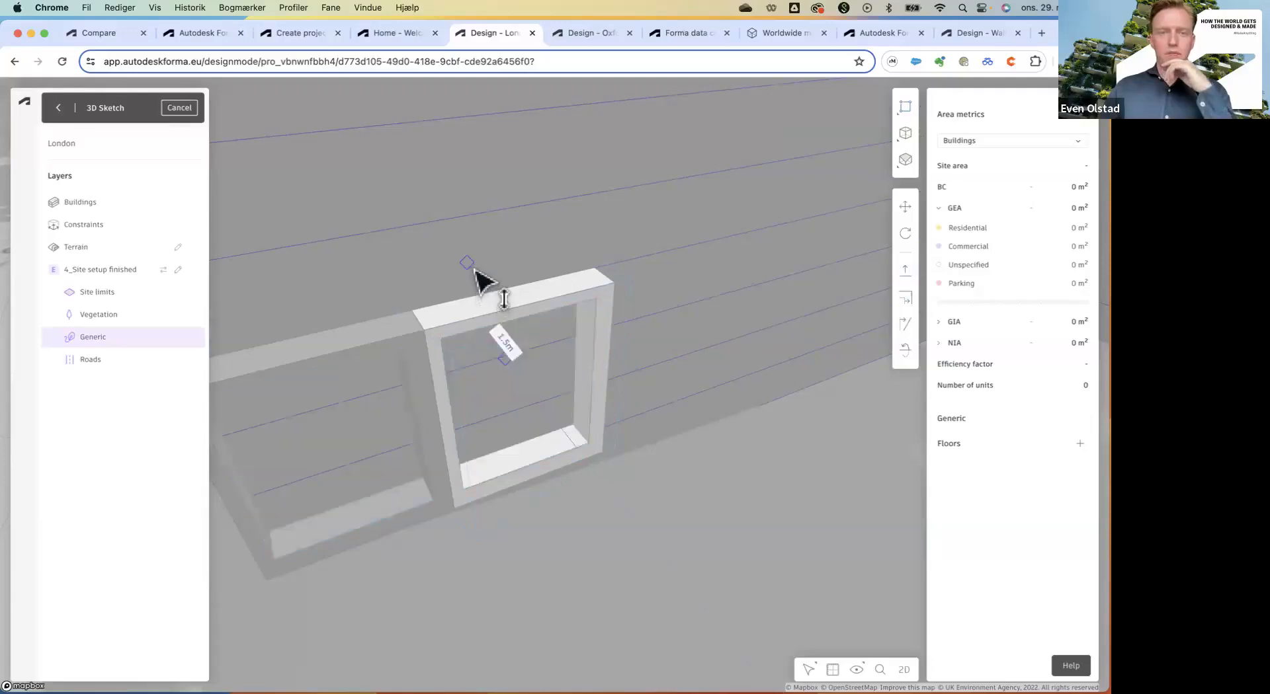
{"action": "left_click", "coordinate": [460, 305]}
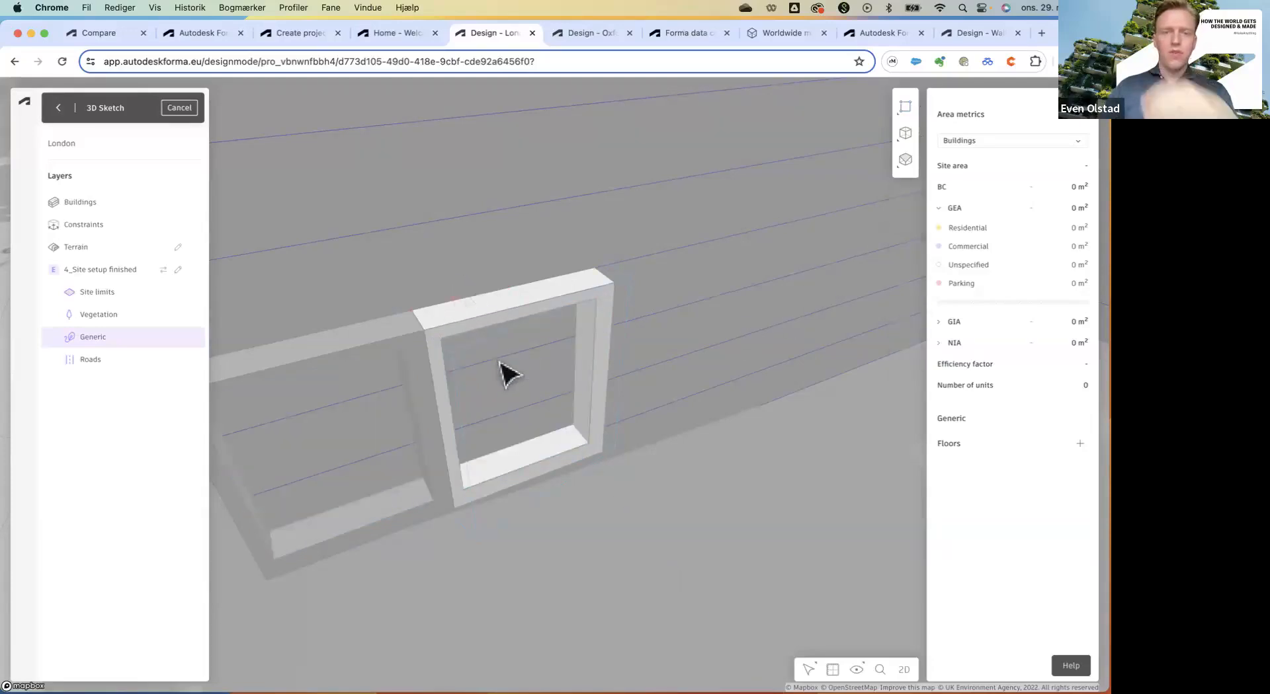
{"action": "scroll", "coordinate": [516, 390], "scroll_direction": "down", "scroll_amount": 3}
{"action": "left_click", "coordinate": [470, 472]}
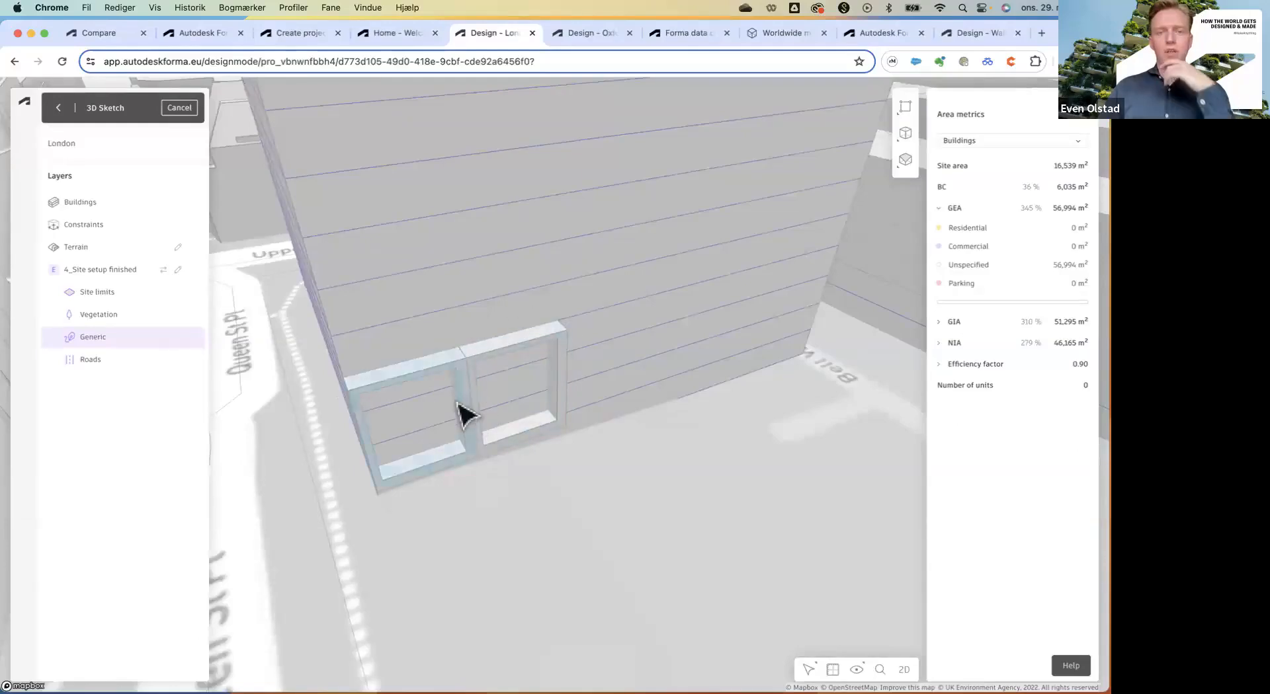
Zoom out and exit 3D Sketch back to the 3_Sketch here proposal.
{"action": "scroll", "coordinate": [457, 398], "scroll_direction": "down", "scroll_amount": 3}
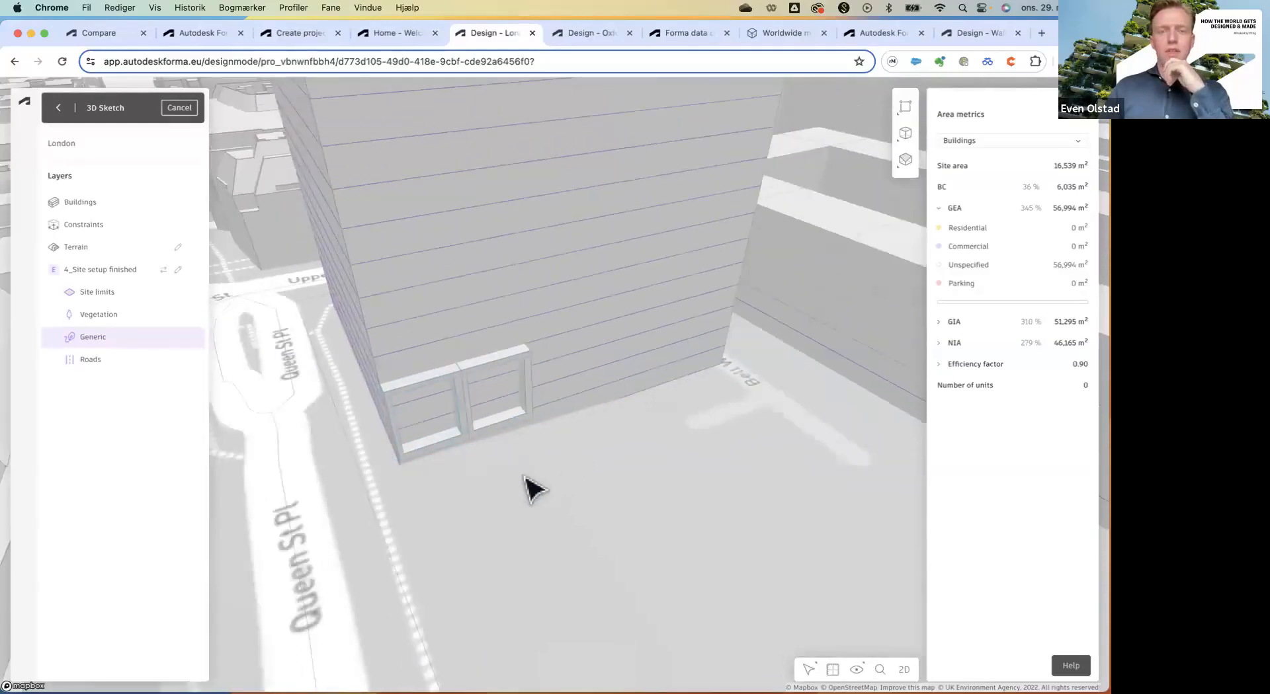
{"action": "scroll", "coordinate": [537, 474], "scroll_direction": "down", "scroll_amount": 3}
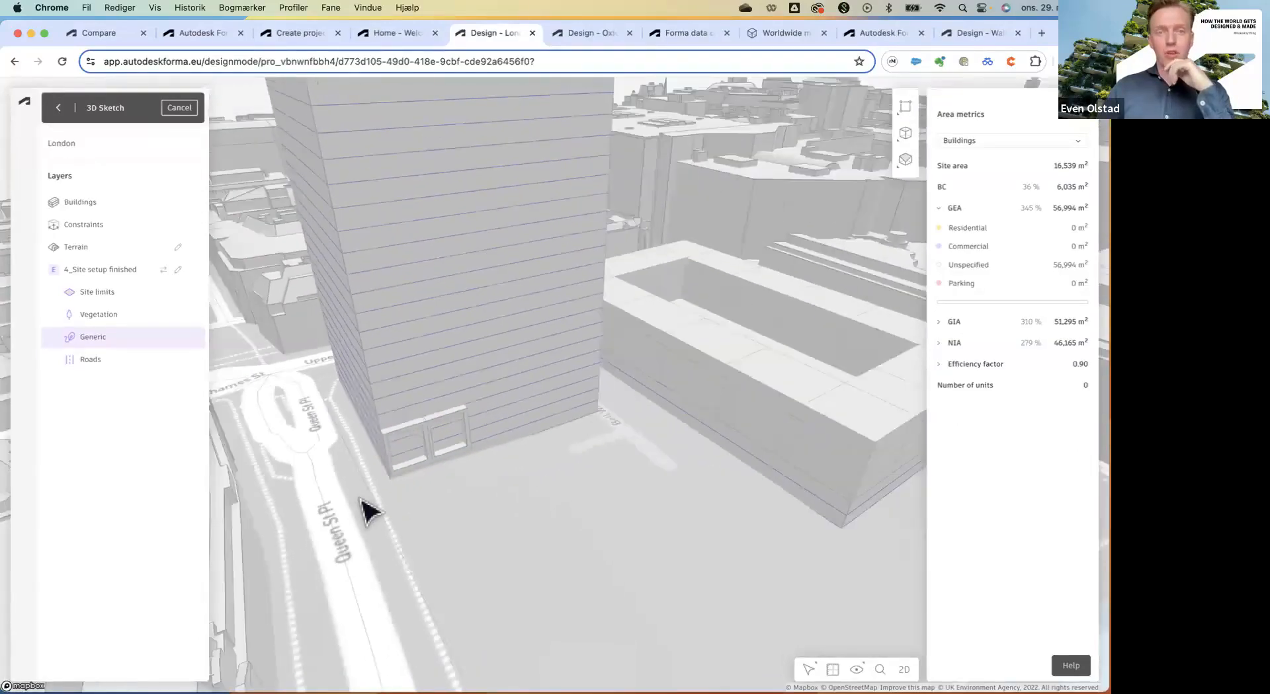
{"action": "scroll", "coordinate": [367, 509], "scroll_direction": "down", "scroll_amount": 2}
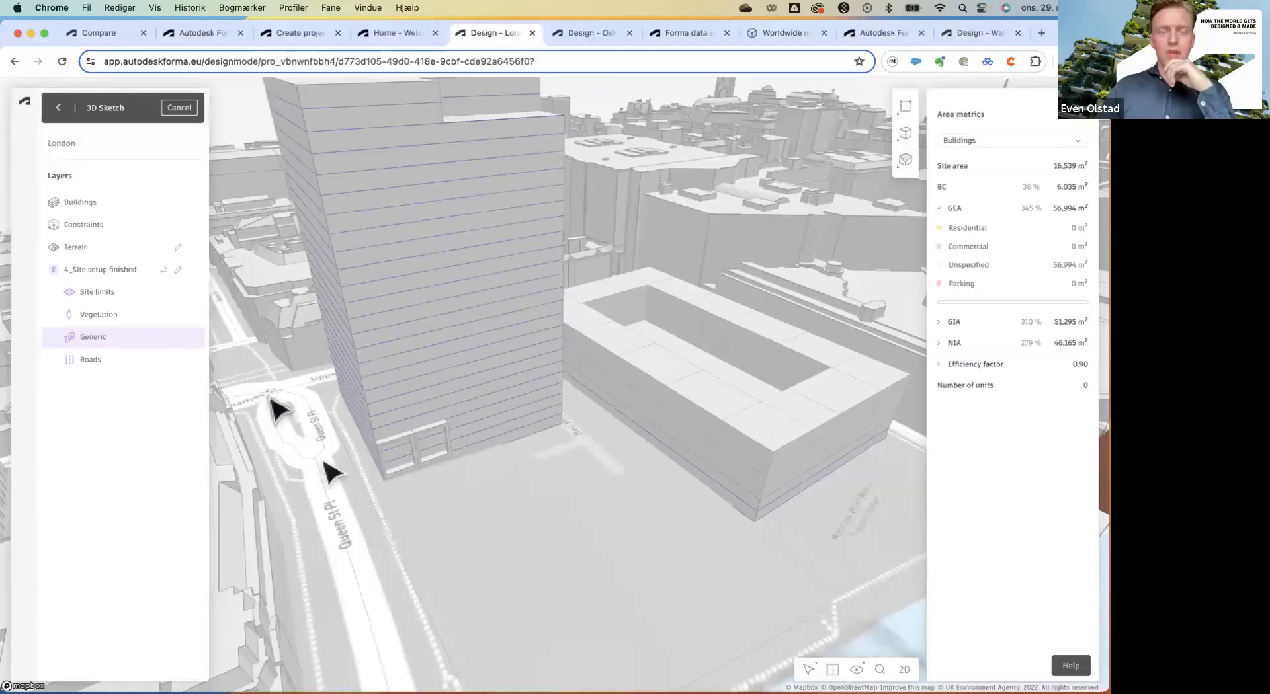
{"action": "left_click", "coordinate": [58, 107]}
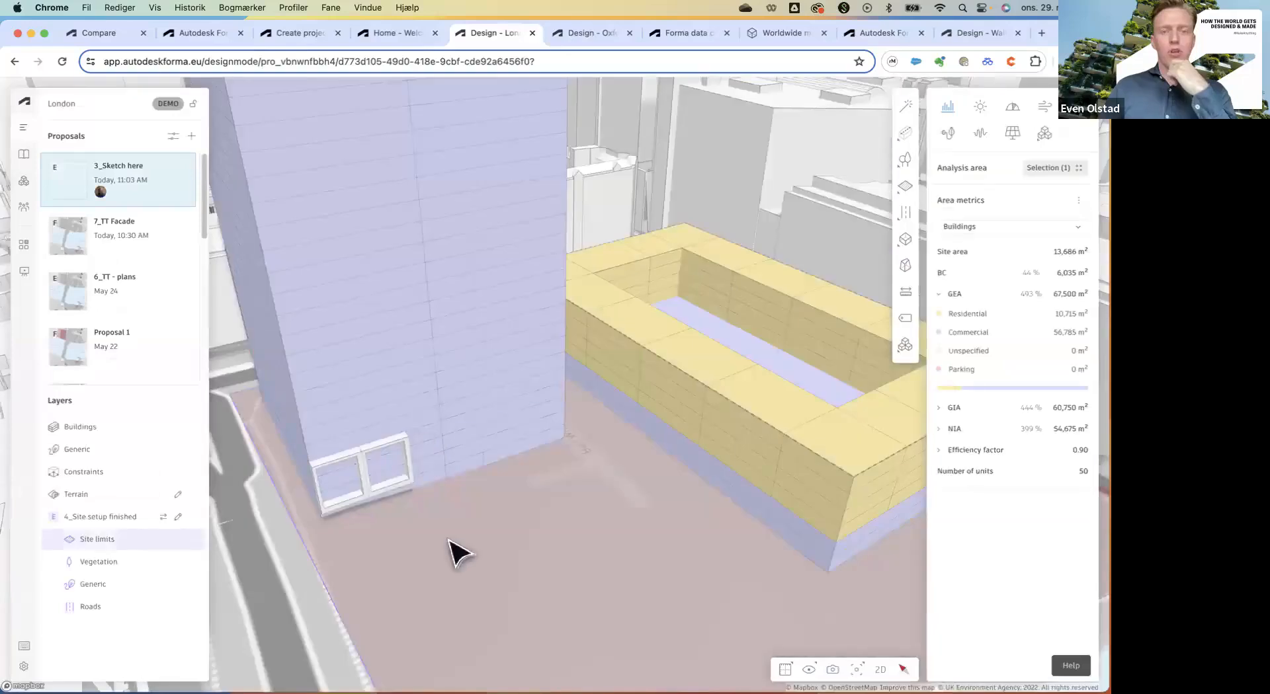
Select the site limit to show North Site details, then scroll the Proposals list down.
{"action": "right_click", "coordinate": [516, 531]}
{"action": "left_click", "coordinate": [496, 528]}
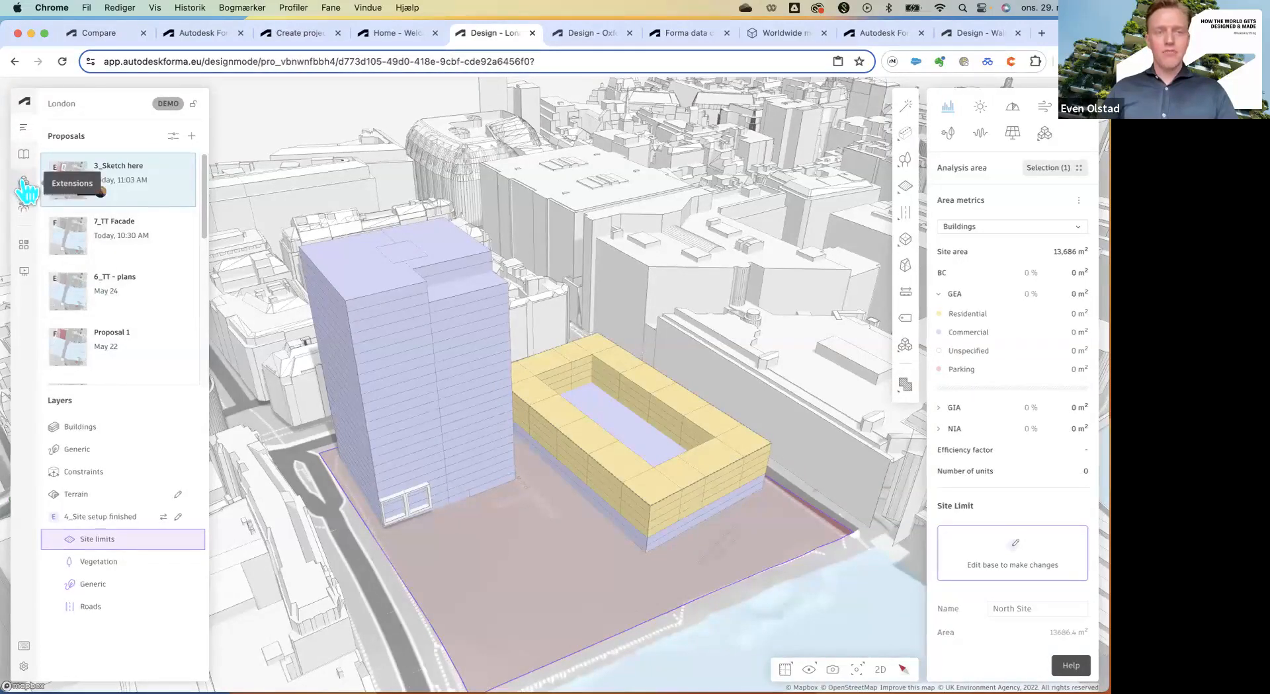
{"action": "mouse_move", "coordinate": [26, 192]}
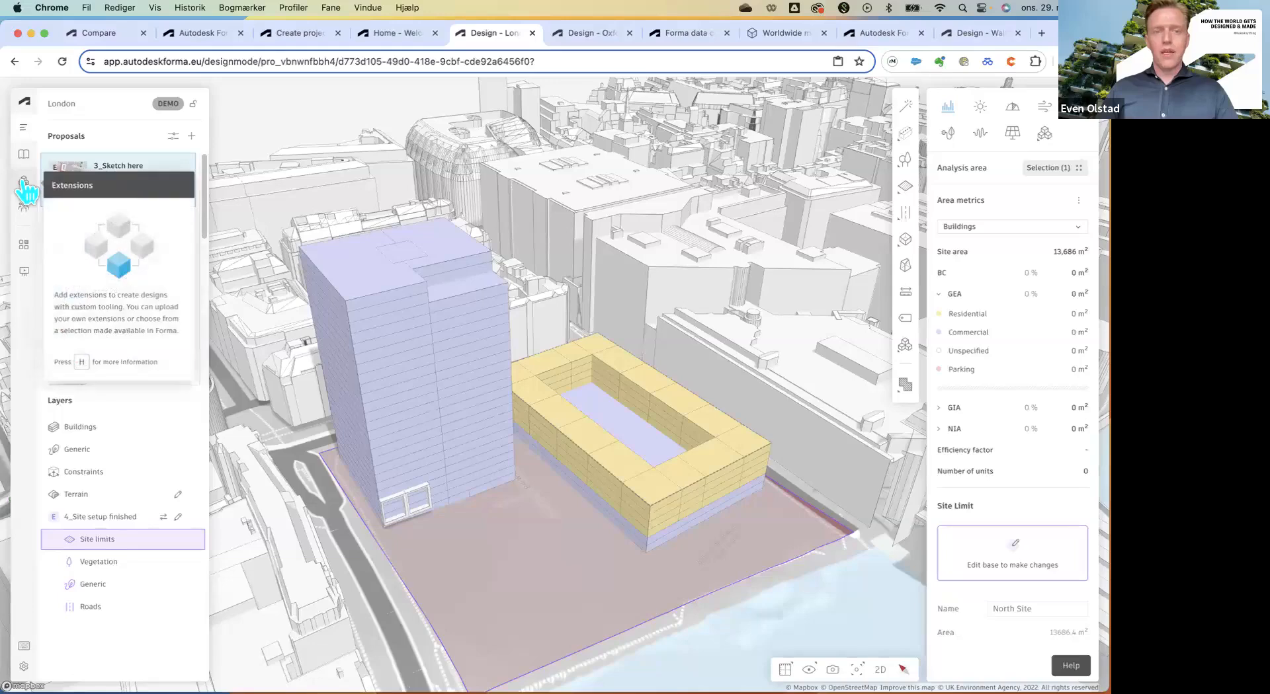
{"action": "scroll", "coordinate": [582, 512], "scroll_direction": "down", "scroll_amount": 2}
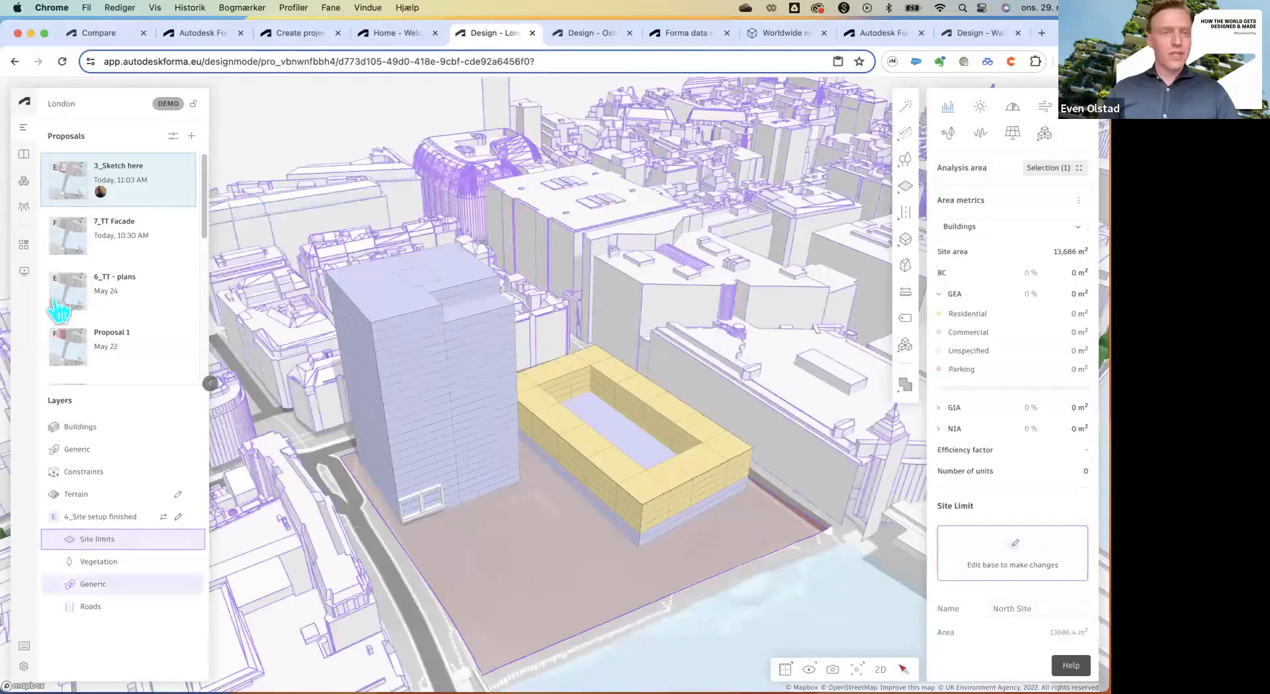
{"action": "scroll", "coordinate": [60, 304], "scroll_direction": "down", "scroll_amount": 5}
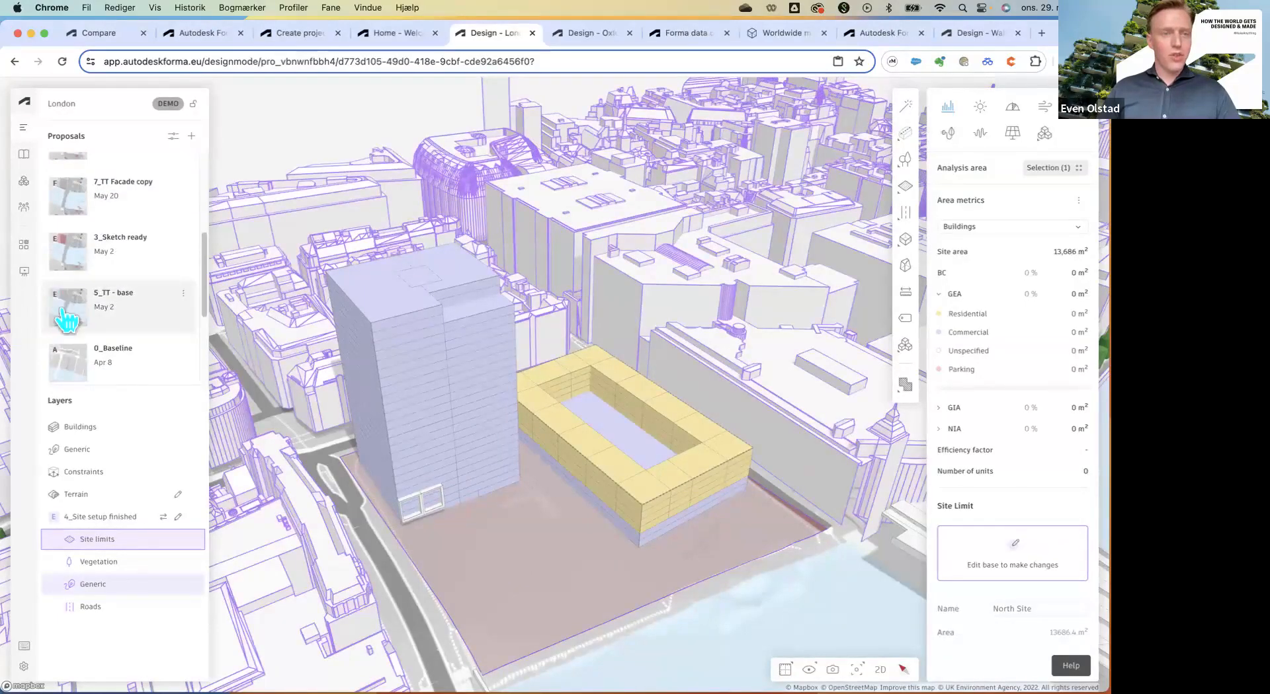
{"action": "scroll", "coordinate": [63, 316], "scroll_direction": "up", "scroll_amount": 1}
{"action": "scroll", "coordinate": [65, 320], "scroll_direction": "up", "scroll_amount": 6}
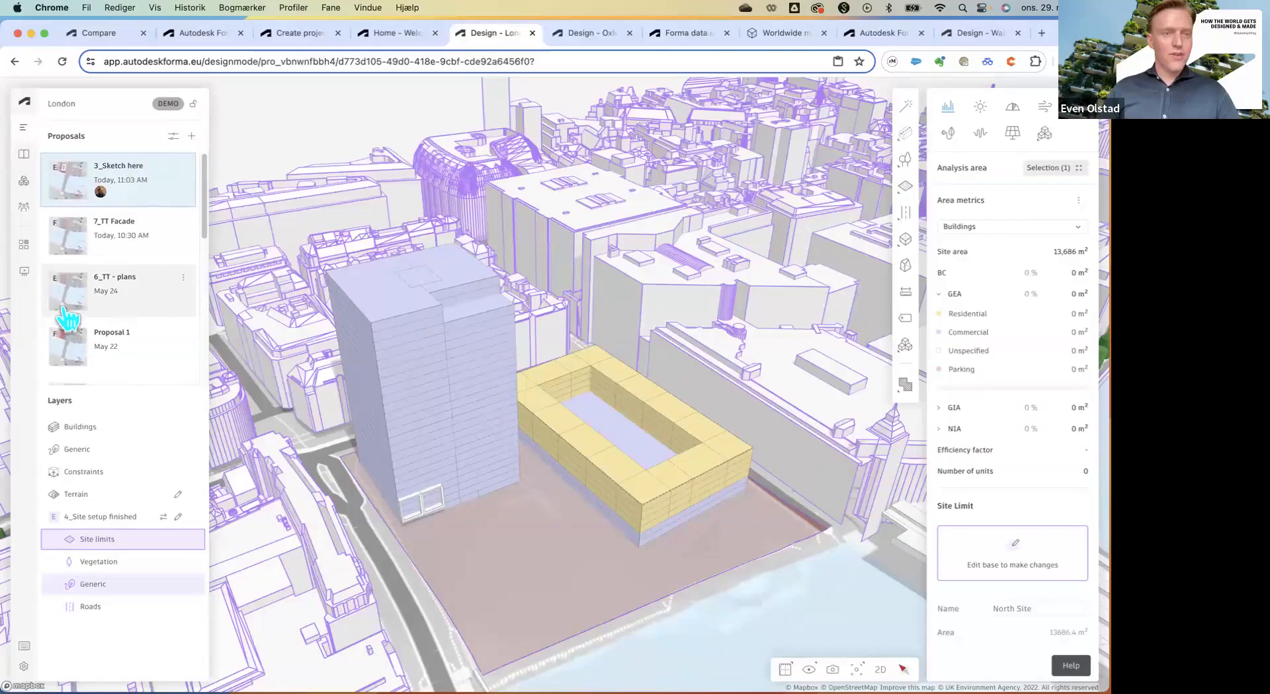
{"action": "scroll", "coordinate": [78, 298], "scroll_direction": "down", "scroll_amount": 5}
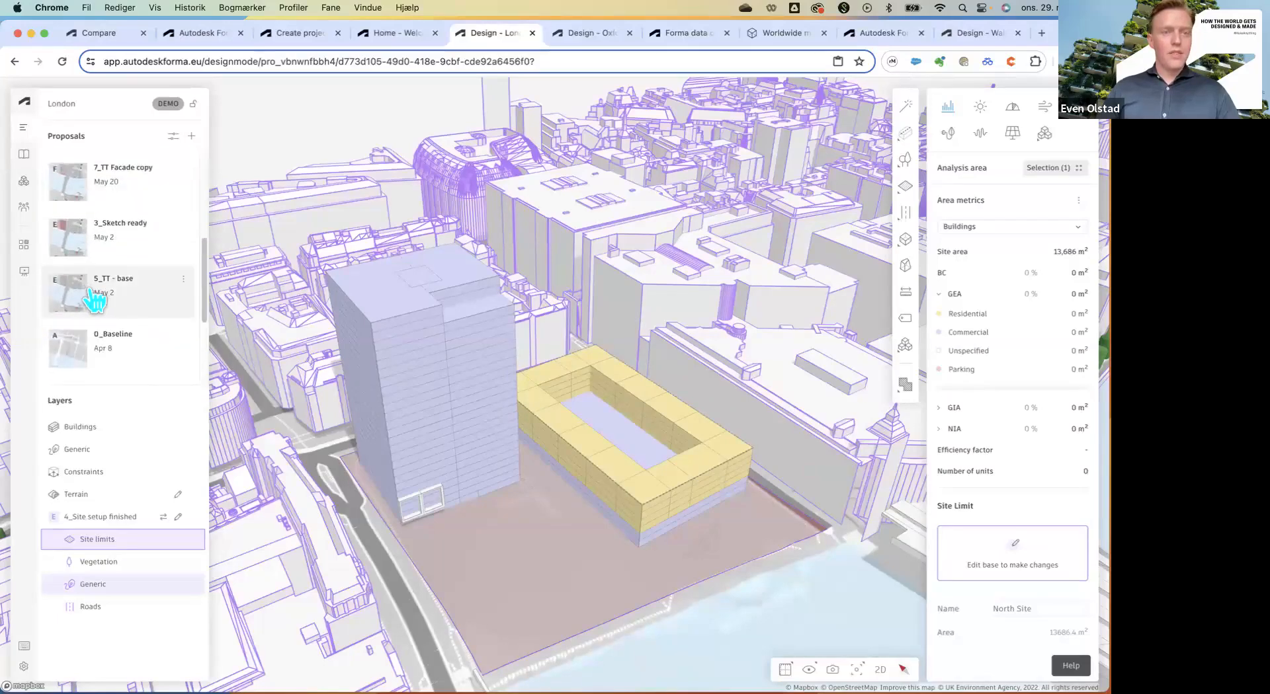
{"action": "scroll", "coordinate": [95, 298], "scroll_direction": "down", "scroll_amount": 6}
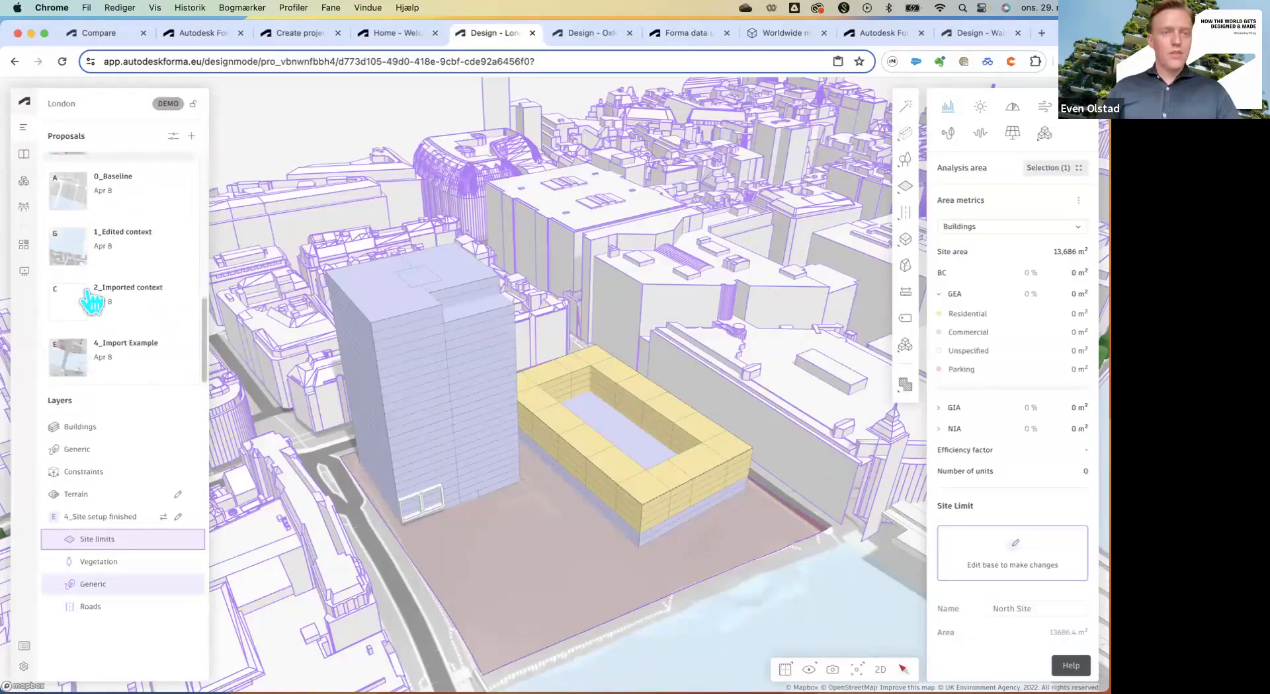
Open the 4_Import Example proposal and orbit to a higher view over London.
{"action": "left_click", "coordinate": [69, 352]}
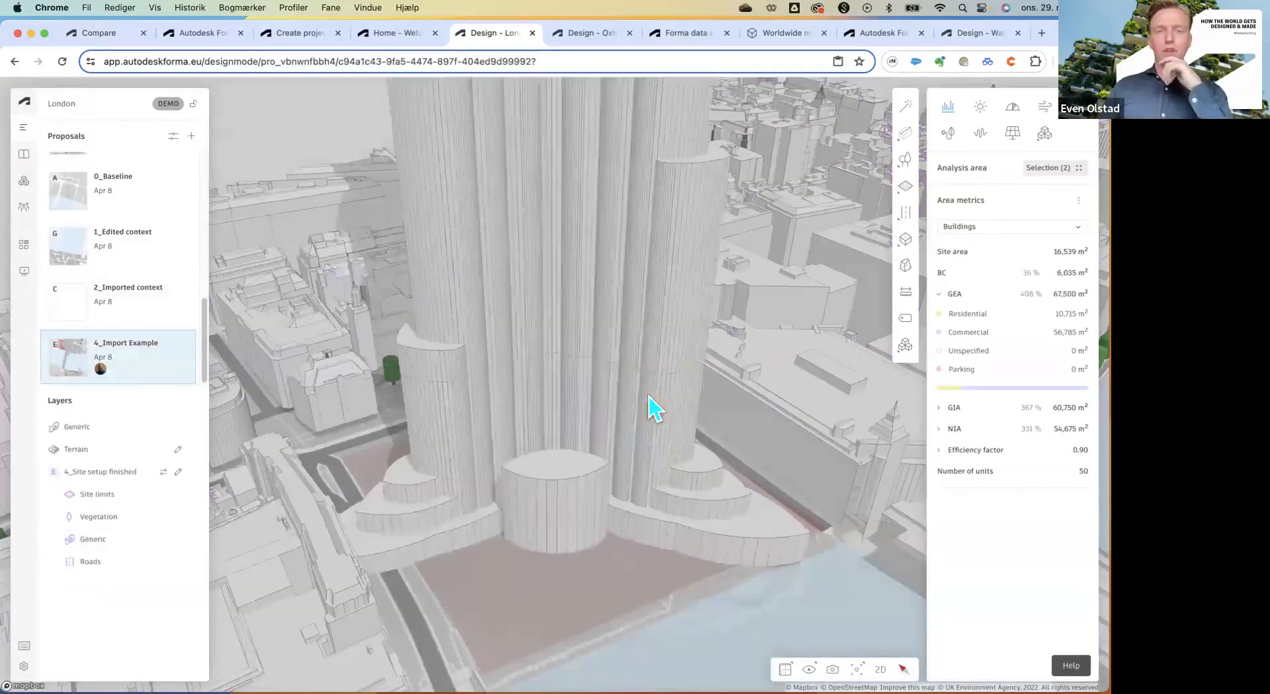
{"action": "scroll", "coordinate": [488, 522], "scroll_direction": "down", "scroll_amount": 5}
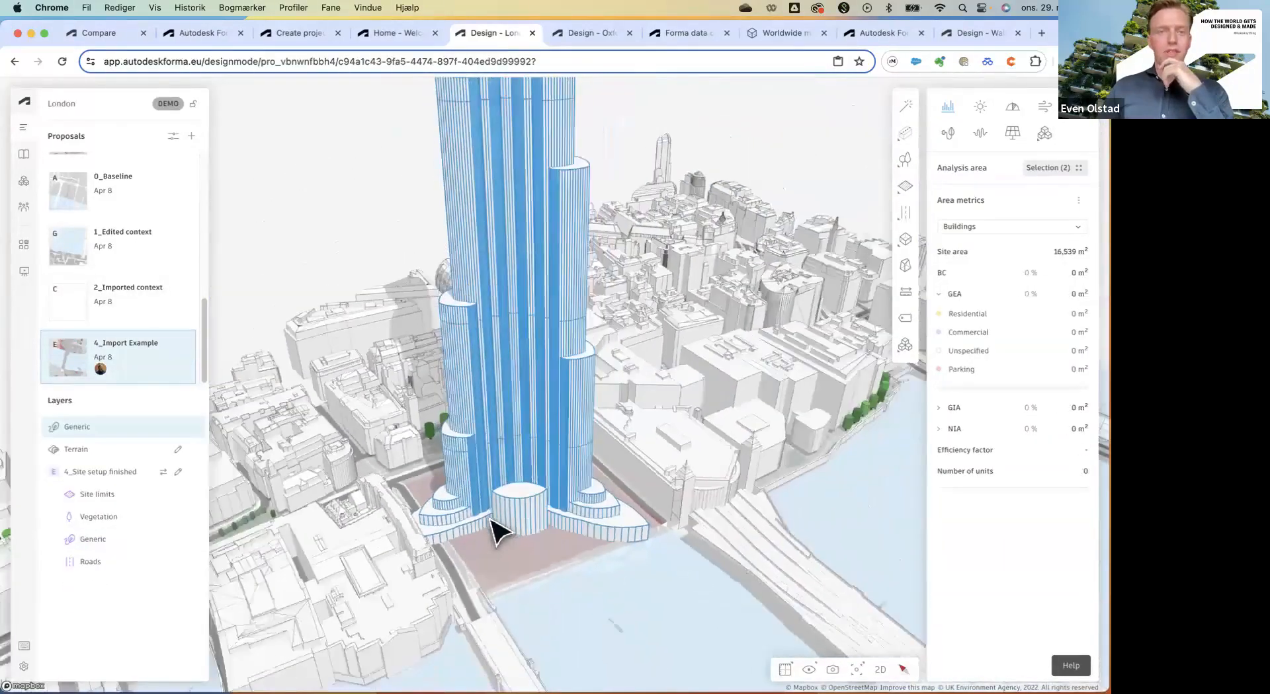
{"action": "scroll", "coordinate": [491, 520], "scroll_direction": "down", "scroll_amount": 10}
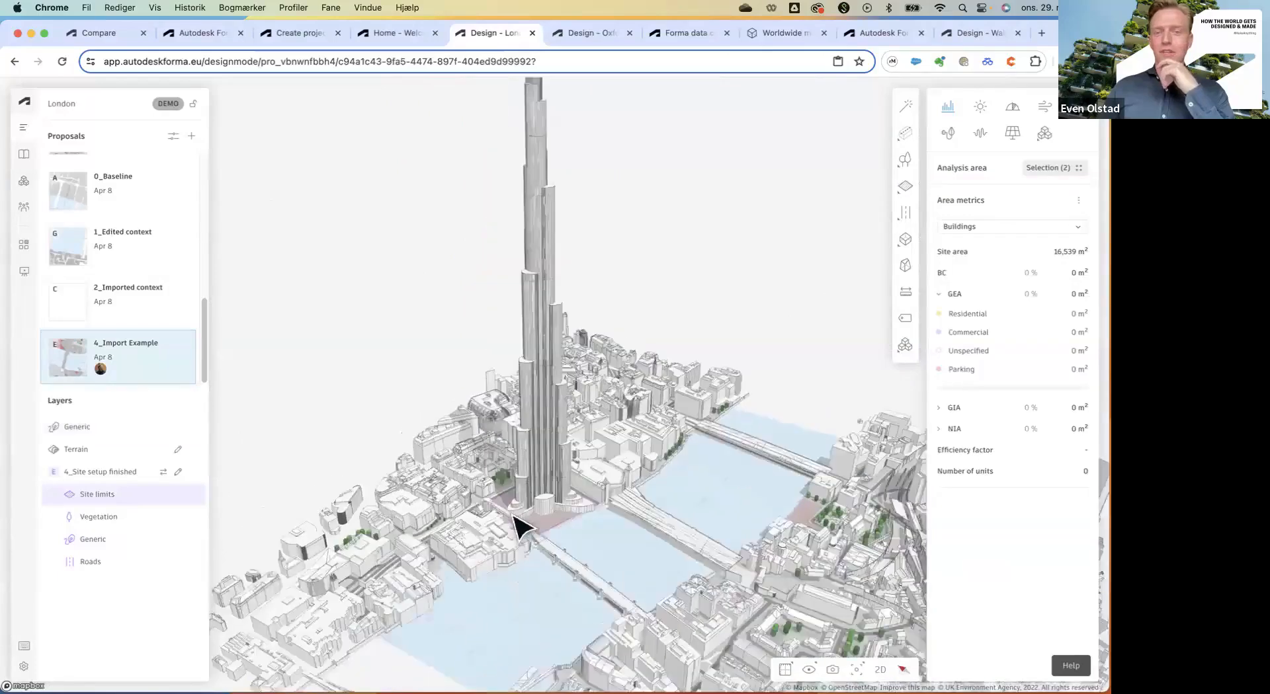
{"action": "scroll", "coordinate": [519, 527], "scroll_direction": "down", "scroll_amount": 10}
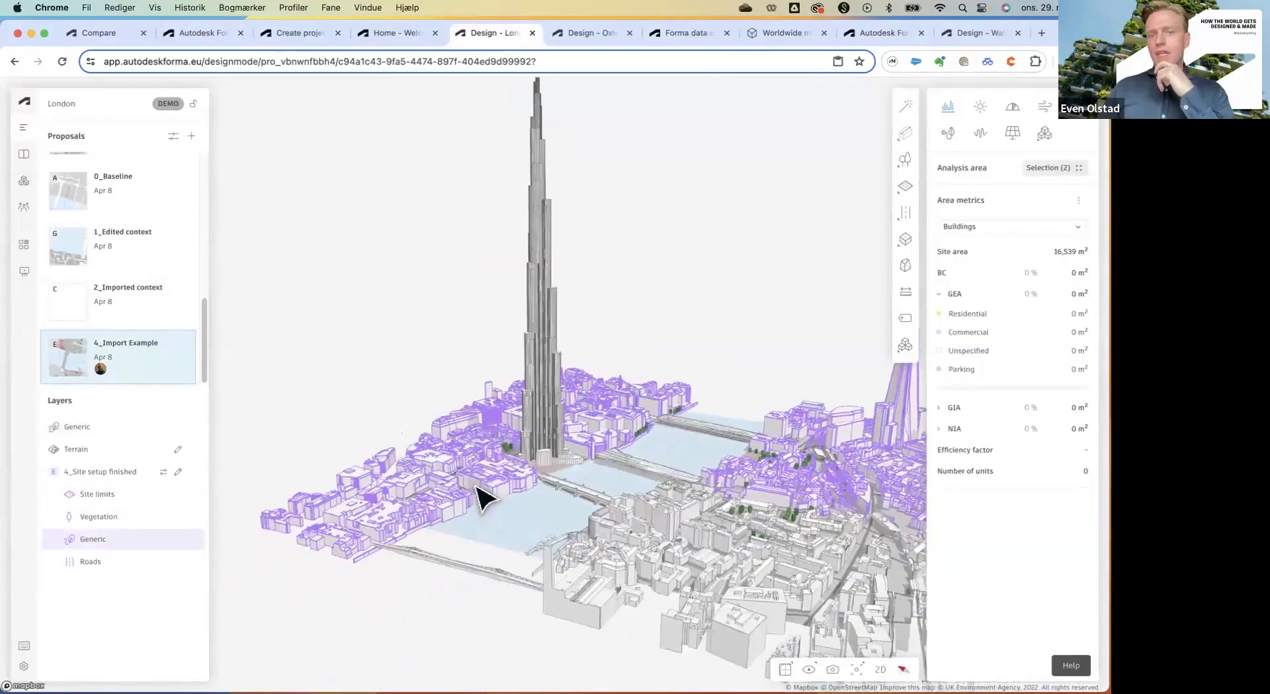
{"action": "right_click_drag", "start_coordinate": [475, 486], "coordinate": [448, 506]}
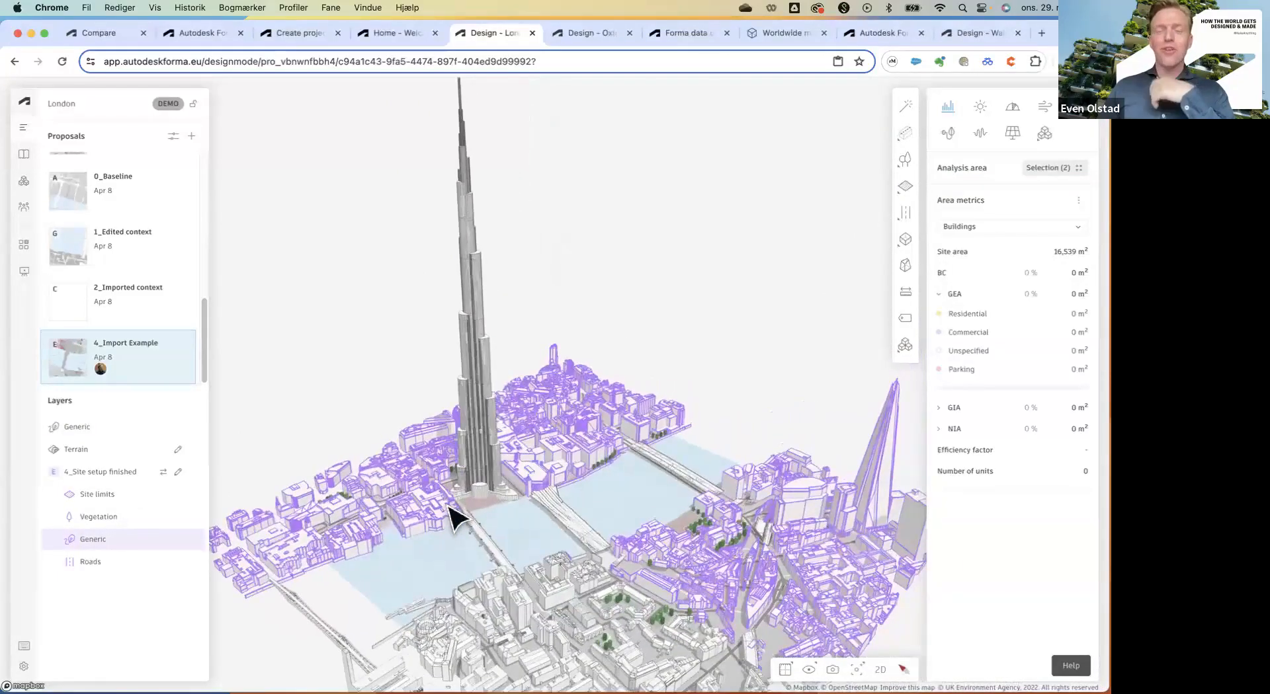
{"action": "scroll", "coordinate": [460, 513], "scroll_direction": "up", "scroll_amount": 5}
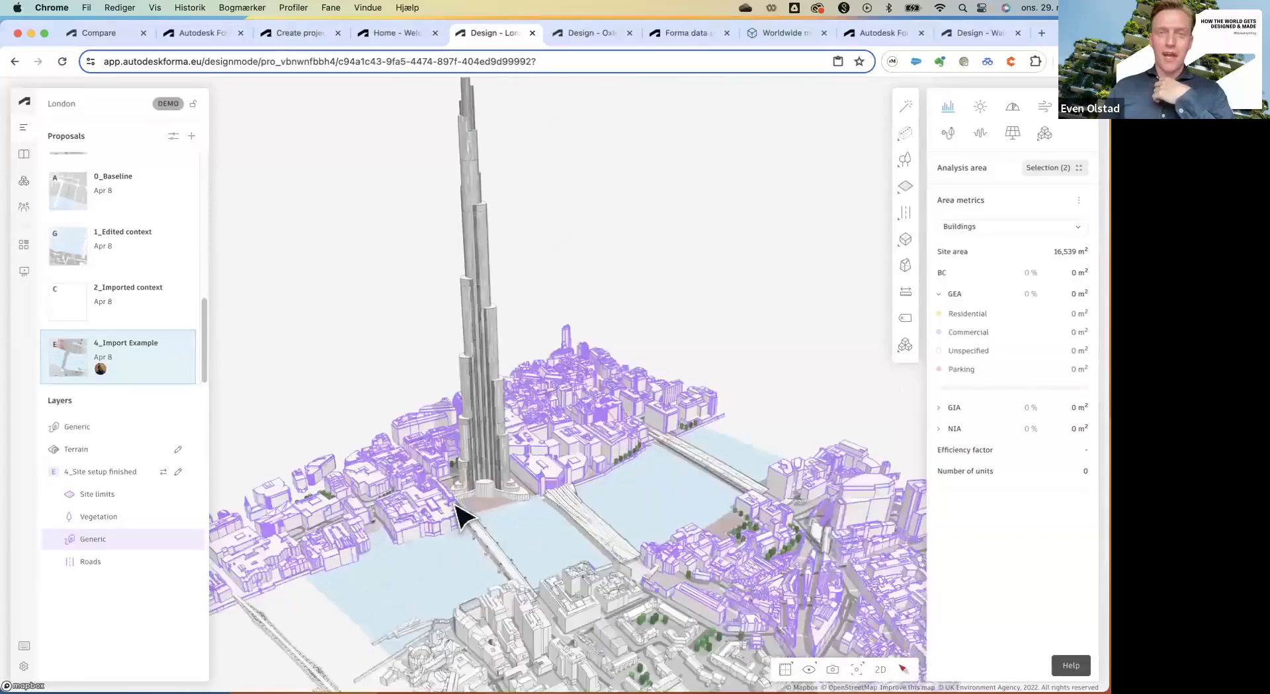
{"action": "scroll", "coordinate": [481, 496], "scroll_direction": "up", "scroll_amount": 5}
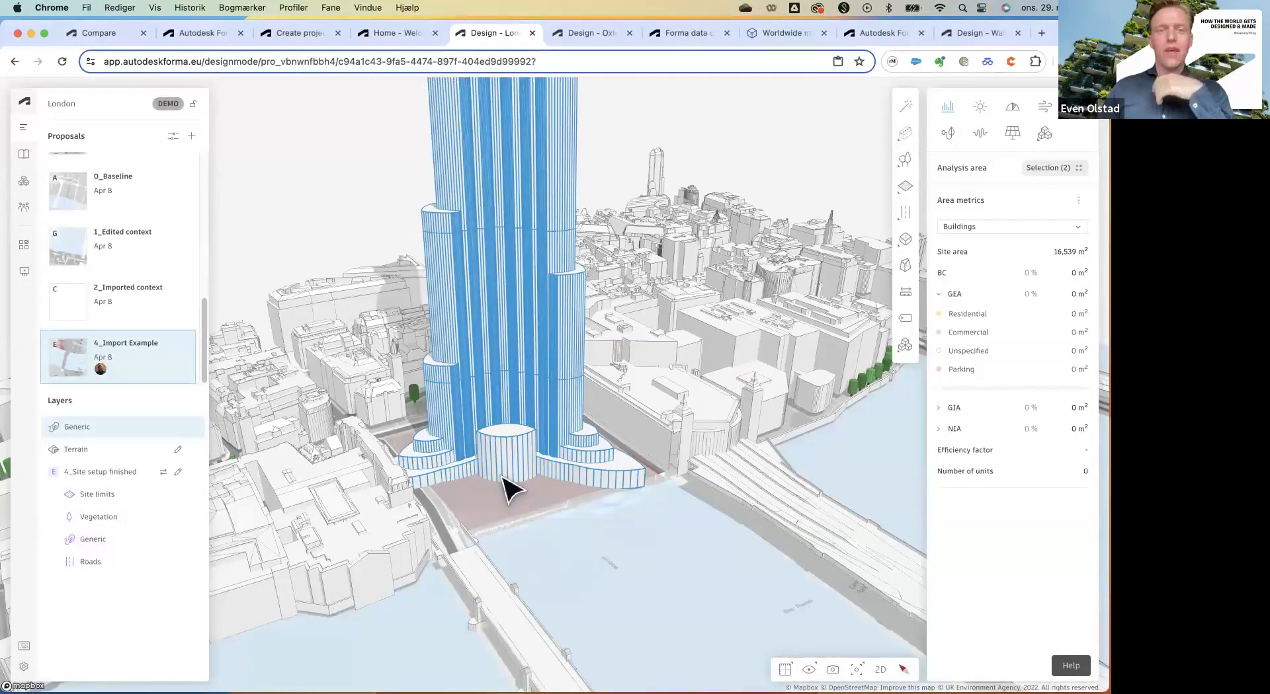
{"action": "scroll", "coordinate": [508, 491], "scroll_direction": "down", "scroll_amount": 8}
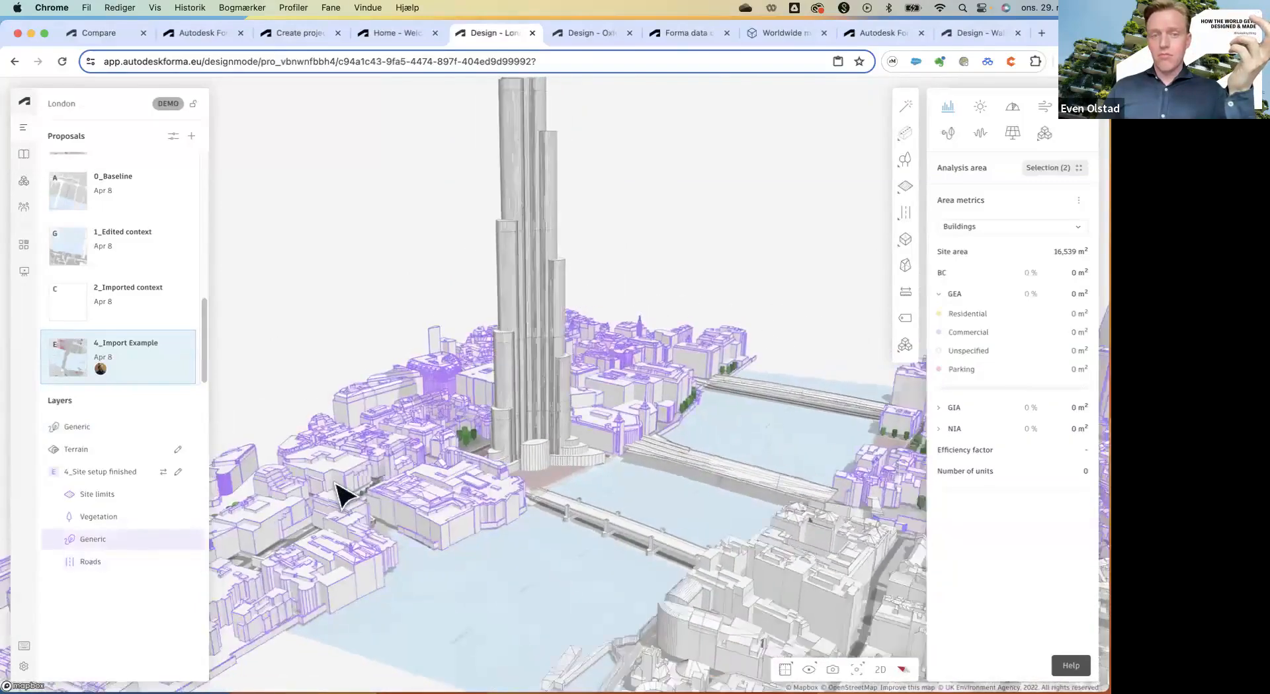
{"action": "scroll", "coordinate": [344, 493], "scroll_direction": "down", "scroll_amount": 3}
{"action": "scroll", "coordinate": [344, 493], "scroll_direction": "down", "scroll_amount": 1}
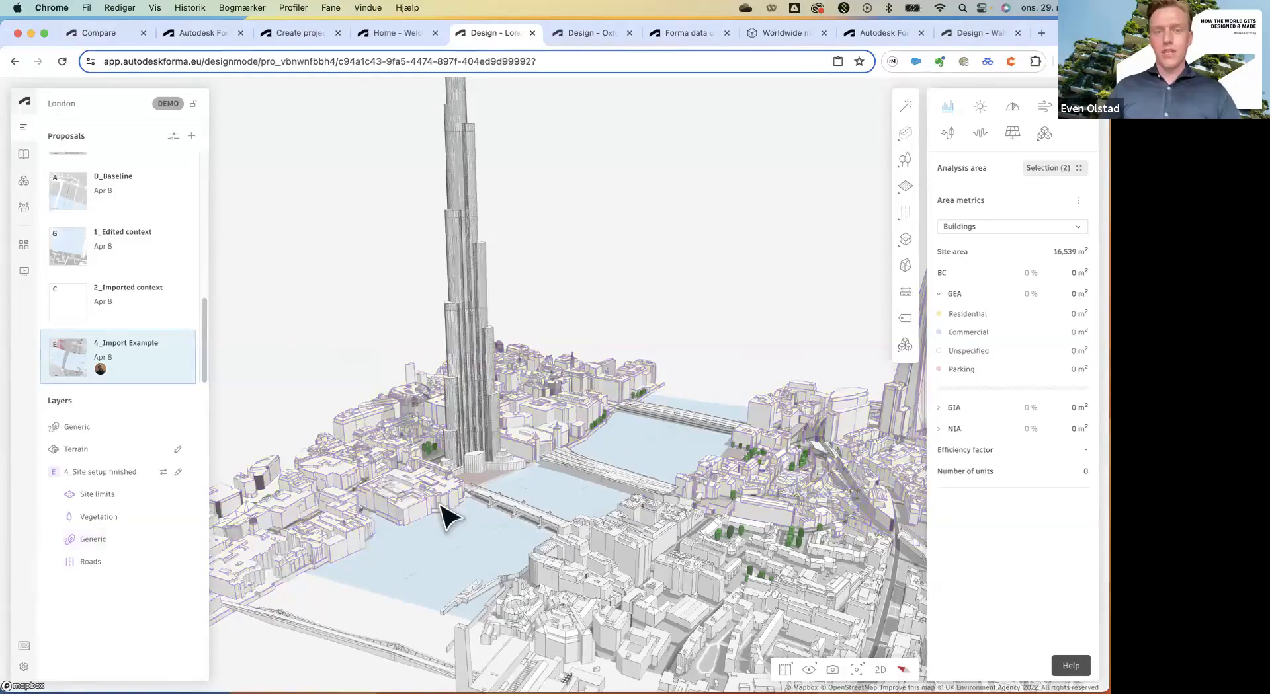
Orbit the city to a lower angle around the imported tall tower.
{"action": "left_click", "coordinate": [474, 471]}
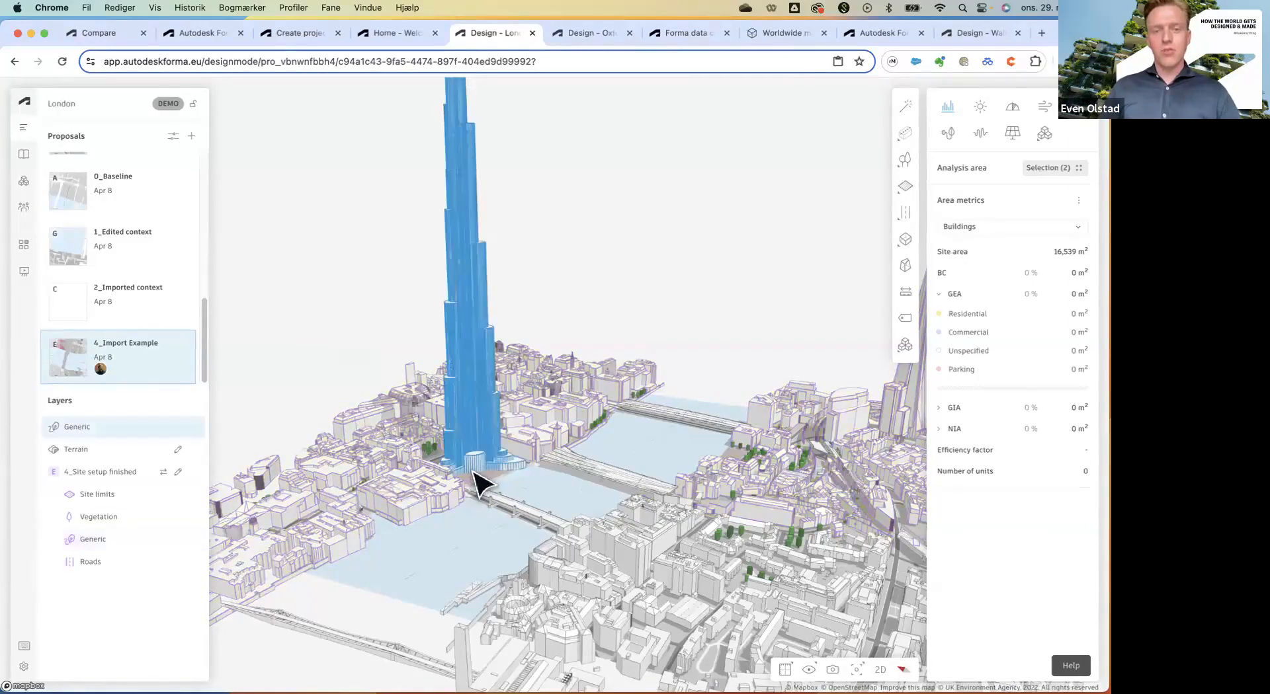
{"action": "left_click", "coordinate": [494, 537]}
{"action": "scroll", "coordinate": [495, 545], "scroll_direction": "down", "scroll_amount": 3}
{"action": "right_click", "coordinate": [489, 542]}
{"action": "scroll", "coordinate": [413, 542], "scroll_direction": "down", "scroll_amount": 3}
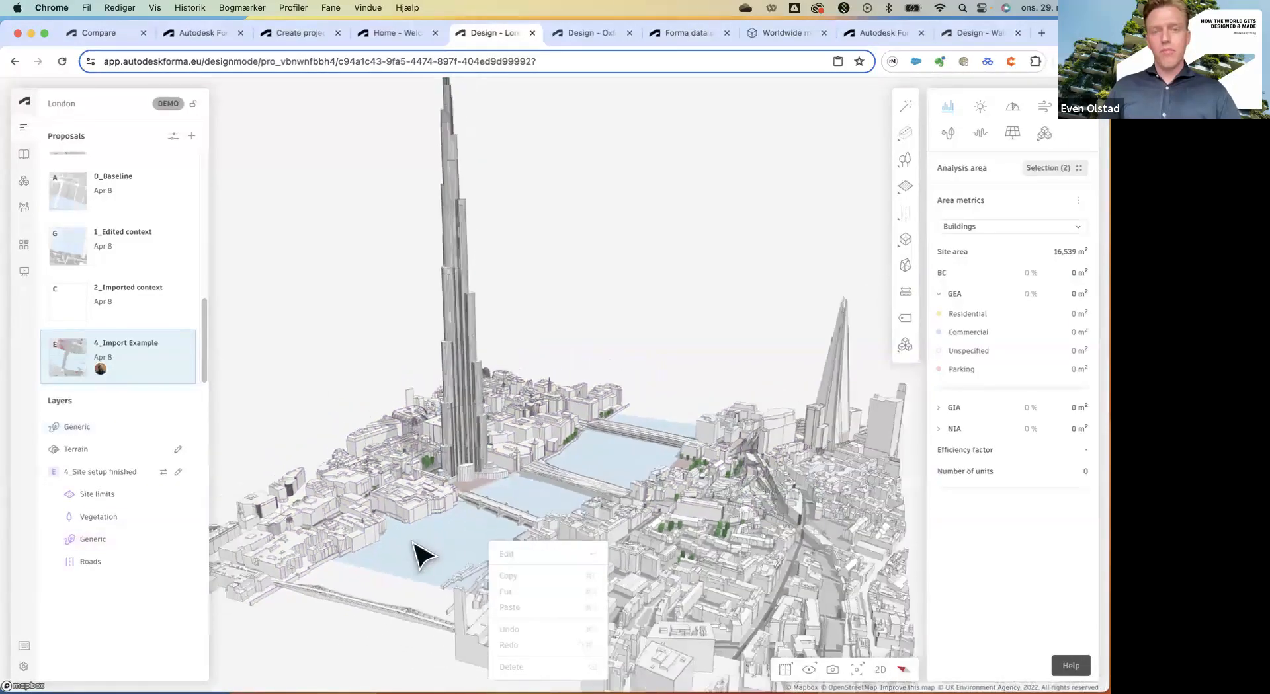
{"action": "right_click_drag", "start_coordinate": [413, 541], "coordinate": [430, 528]}
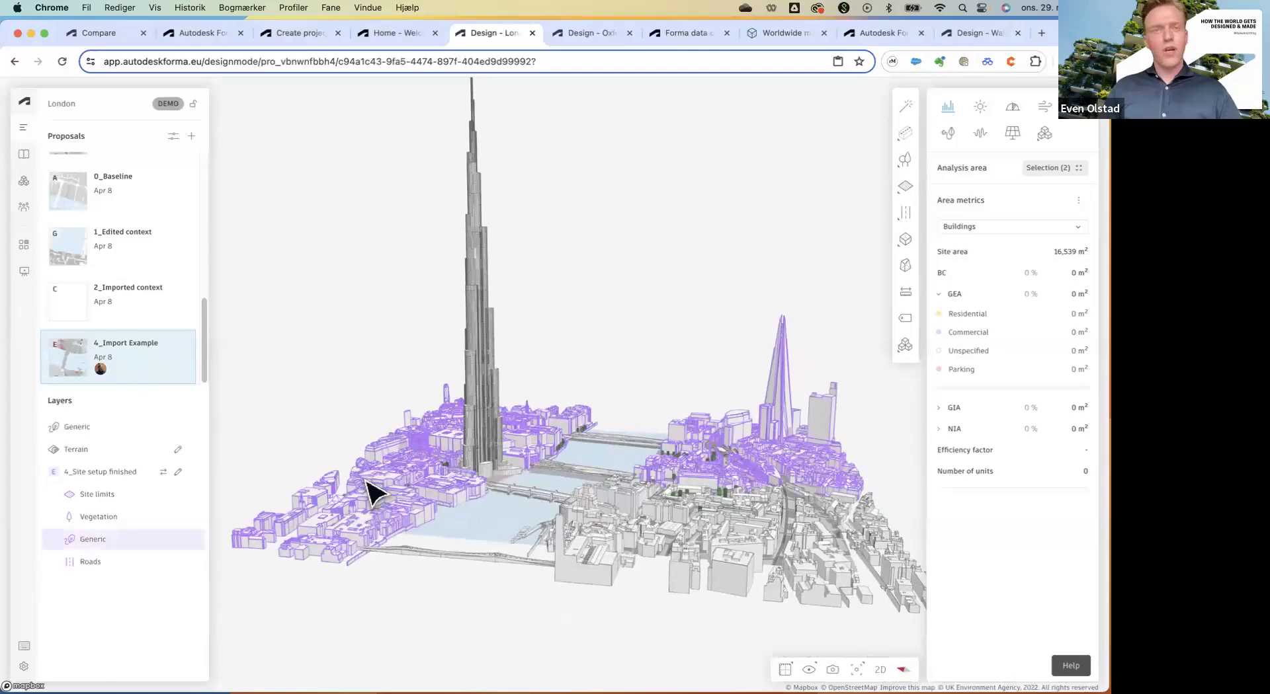
{"action": "scroll", "coordinate": [390, 509], "scroll_direction": "down", "scroll_amount": 5}
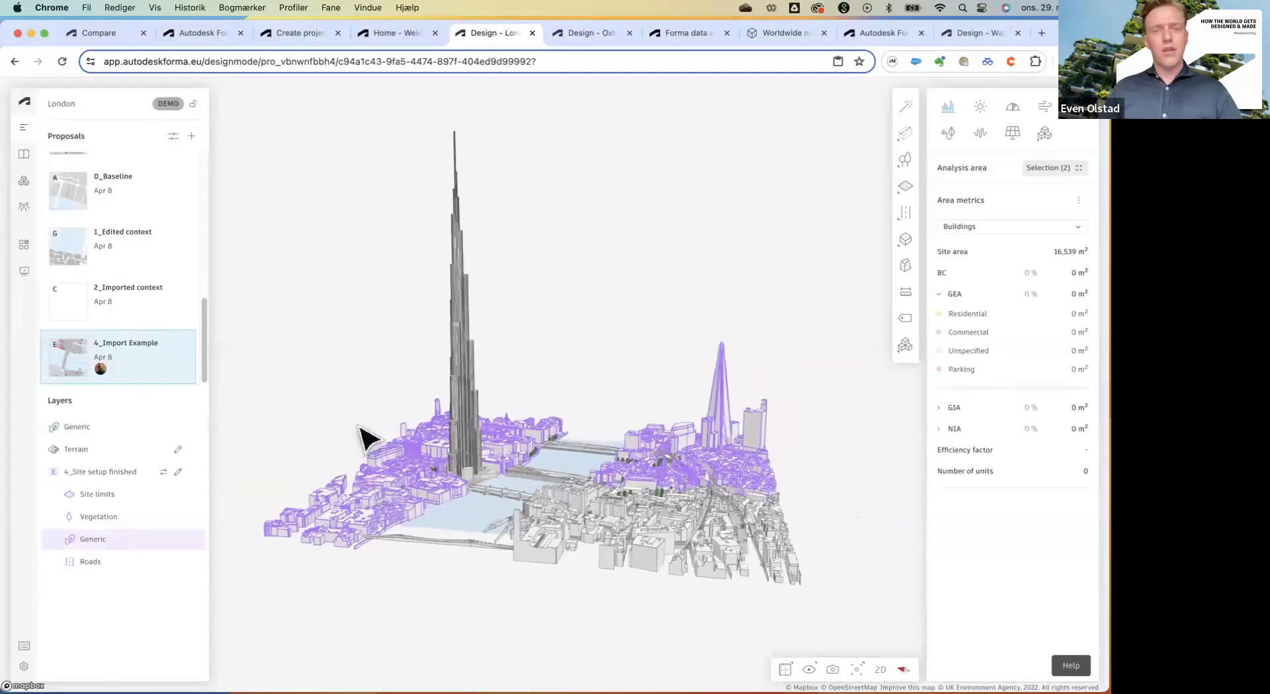
{"action": "right_click_drag", "start_coordinate": [357, 424], "coordinate": [357, 420]}
{"action": "left_click", "coordinate": [376, 390]}
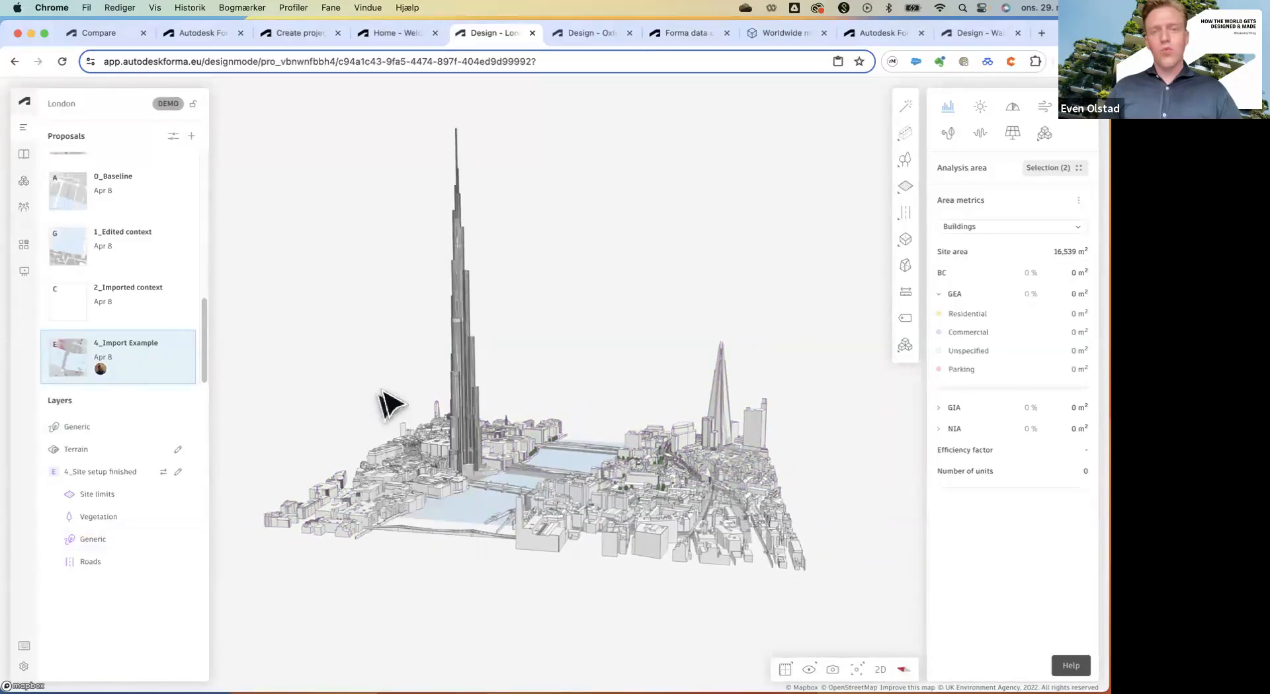
Select the supertall tower beside The Shard and view it from a new angle.
{"action": "left_click", "coordinate": [480, 353]}
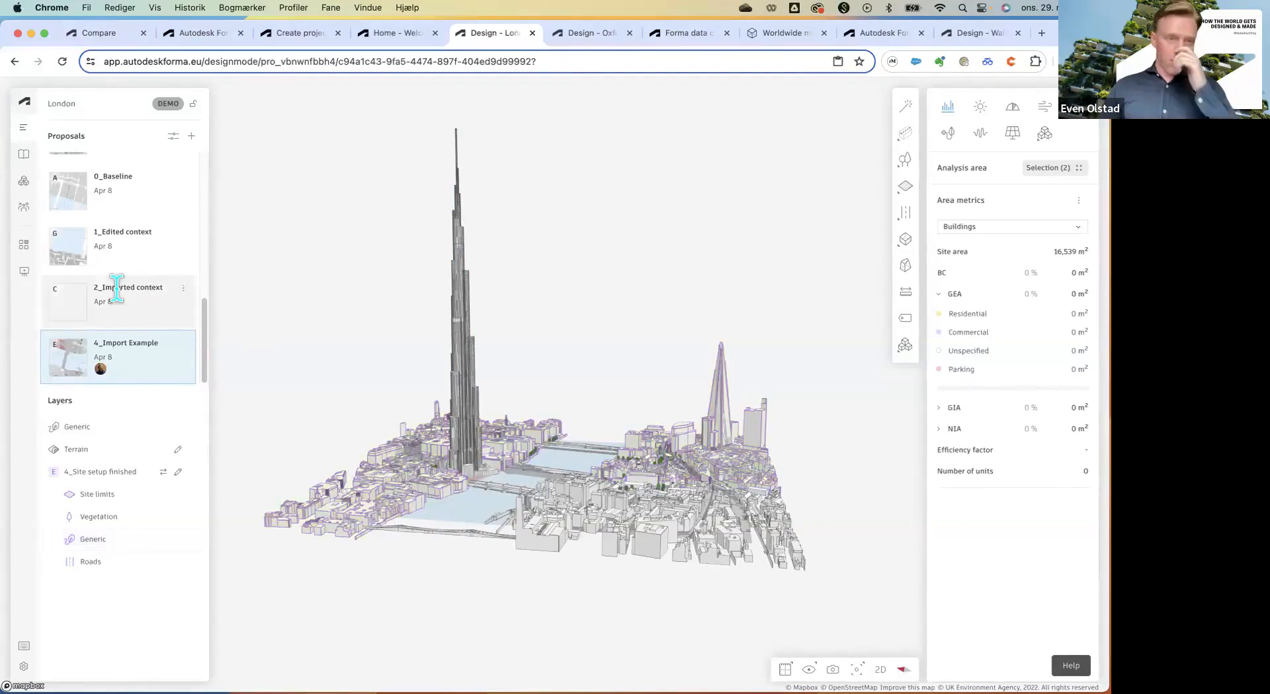
{"action": "scroll", "coordinate": [123, 301], "scroll_direction": "up", "scroll_amount": 5}
{"action": "scroll", "coordinate": [114, 297], "scroll_direction": "up", "scroll_amount": 2}
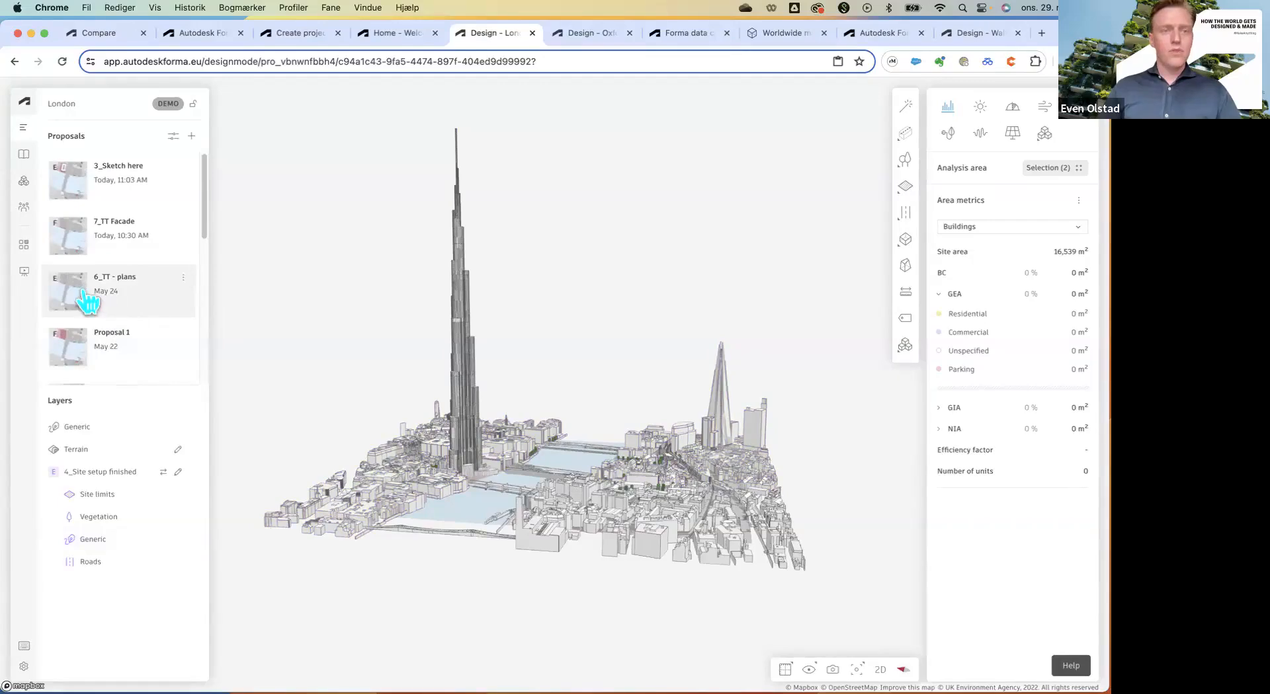
{"action": "right_click_drag", "start_coordinate": [520, 481], "coordinate": [478, 507]}
{"action": "scroll", "coordinate": [430, 476], "scroll_direction": "up", "scroll_amount": 6}
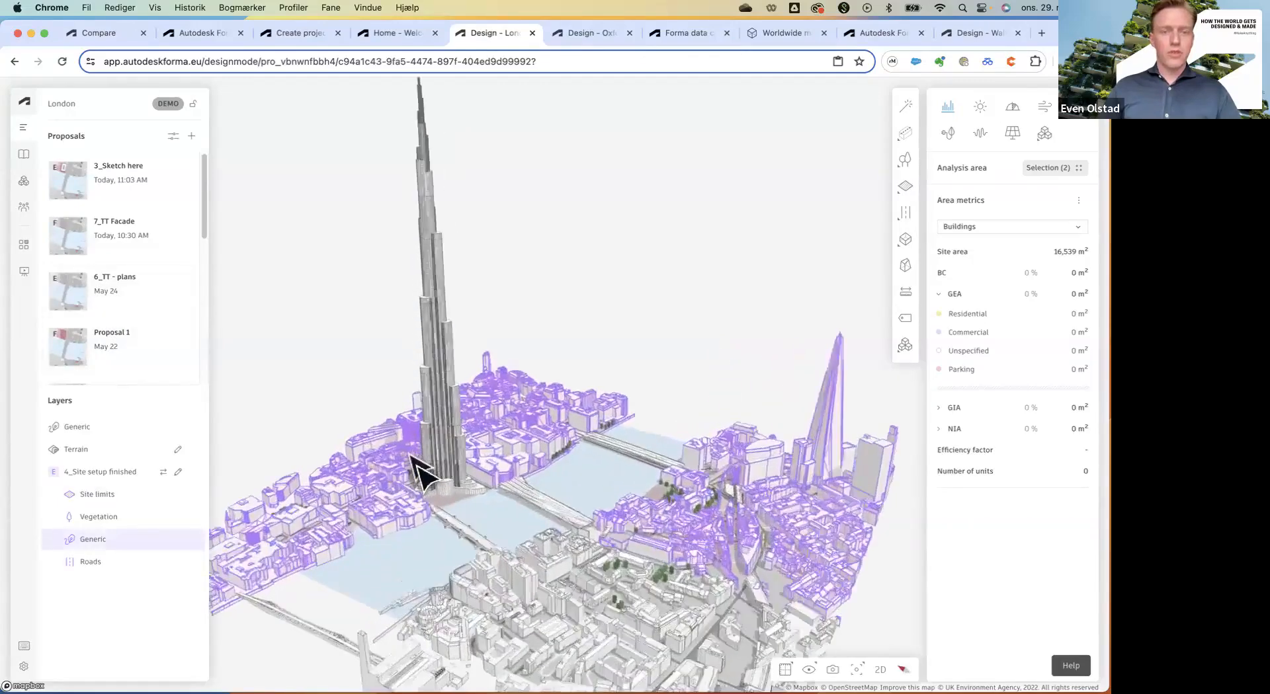
Open the 7_TT Facade proposal and zoom into the yellow towers' facade fins.
{"action": "left_click", "coordinate": [100, 260]}
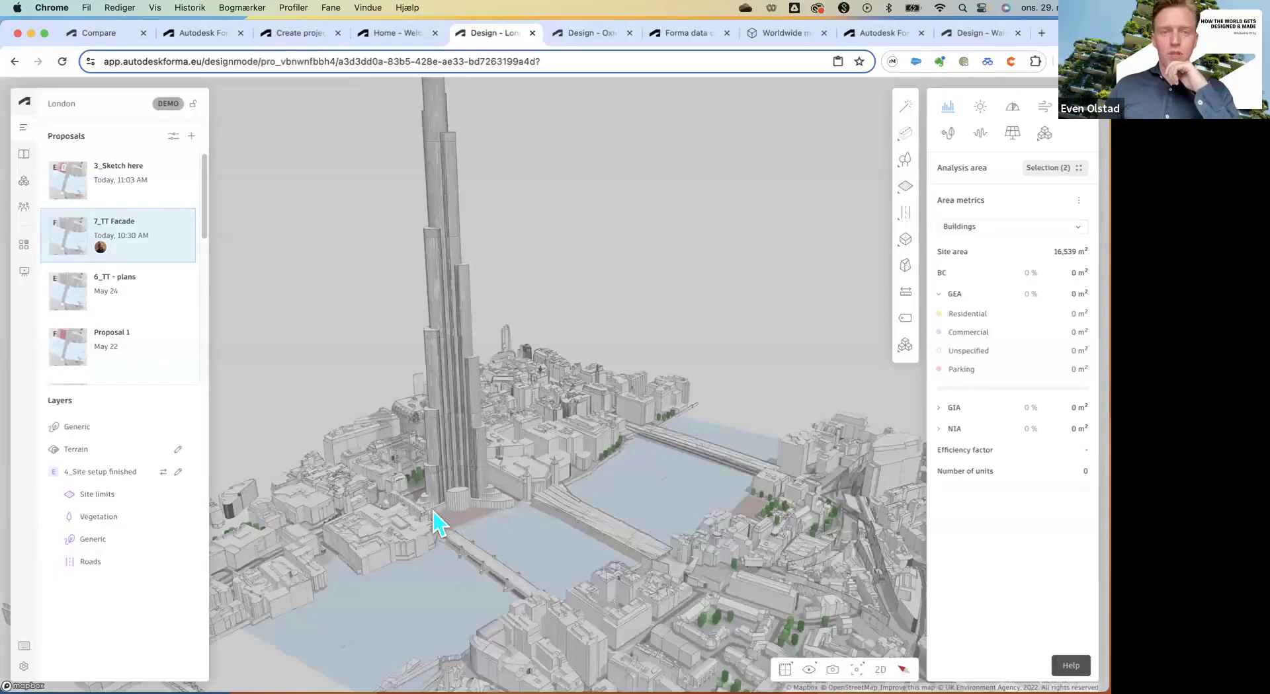
{"action": "scroll", "coordinate": [422, 520], "scroll_direction": "up", "scroll_amount": 3}
{"action": "scroll", "coordinate": [433, 546], "scroll_direction": "up", "scroll_amount": 5}
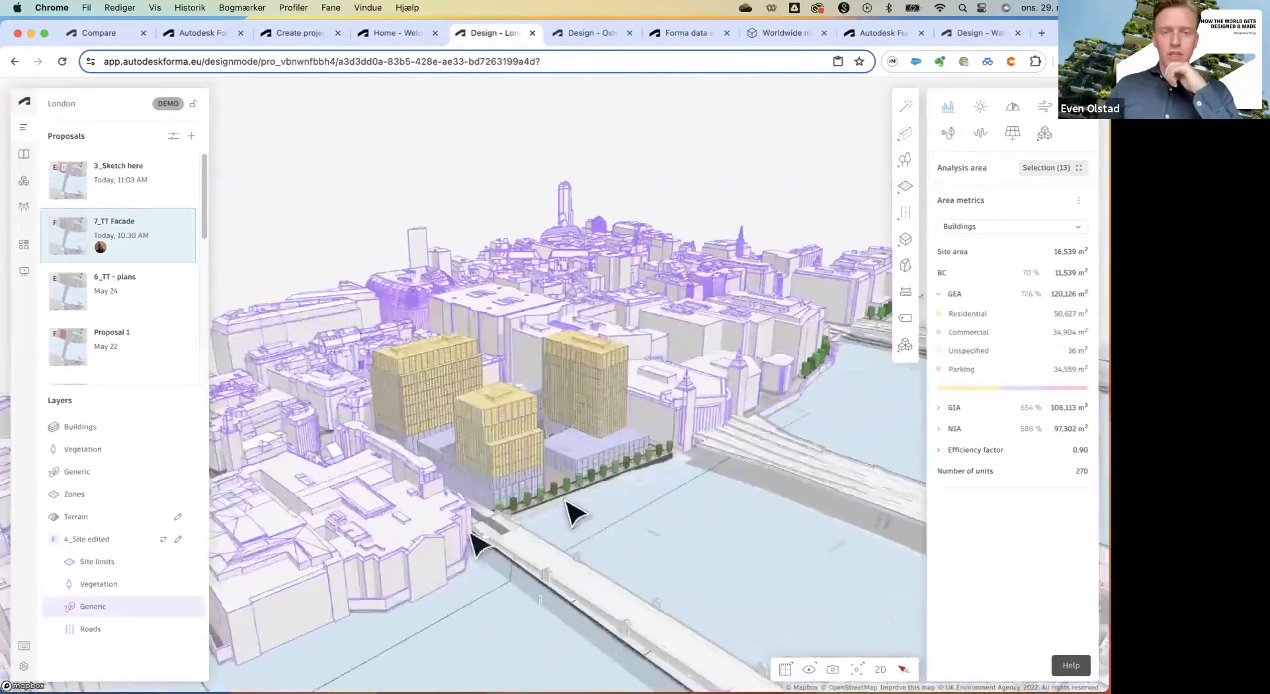
{"action": "scroll", "coordinate": [463, 543], "scroll_direction": "up", "scroll_amount": 10}
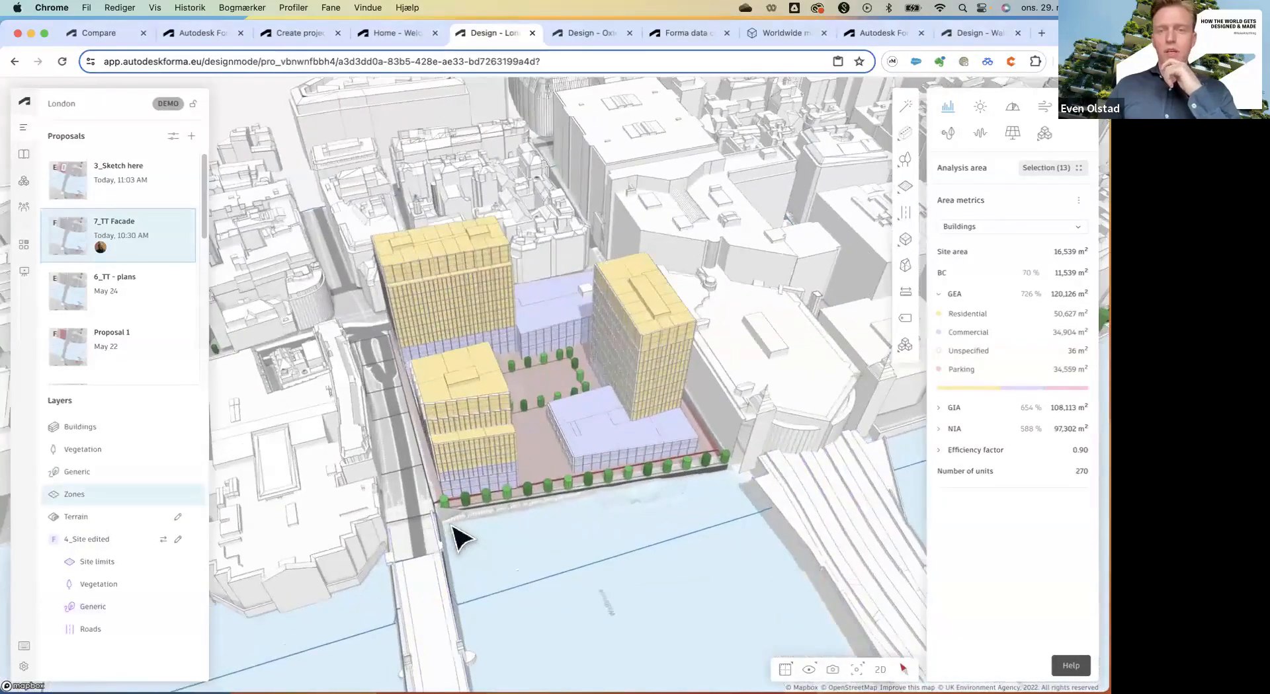
{"action": "scroll", "coordinate": [463, 476], "scroll_direction": "up", "scroll_amount": 3}
{"action": "scroll", "coordinate": [522, 397], "scroll_direction": "up", "scroll_amount": 3}
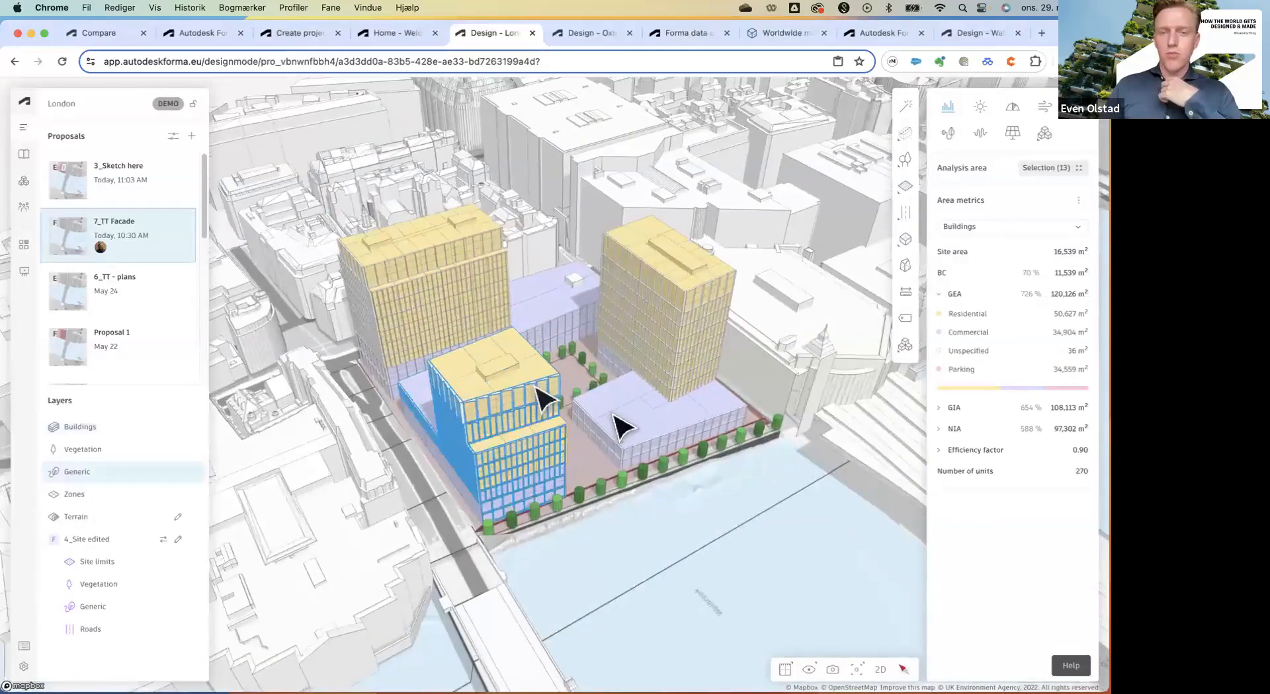
{"action": "scroll", "coordinate": [615, 417], "scroll_direction": "up", "scroll_amount": 2}
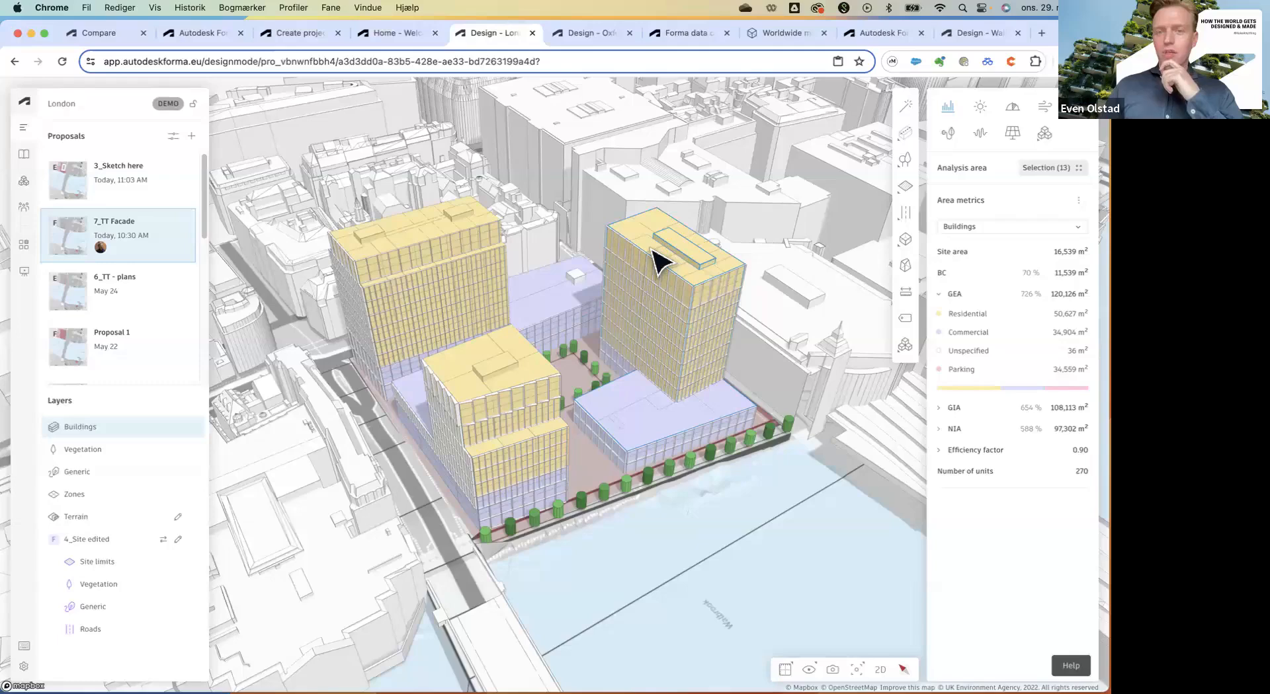
Keep Buildings as the area metric type and zoom back out around the riverside site.
{"action": "left_click", "coordinate": [990, 231]}
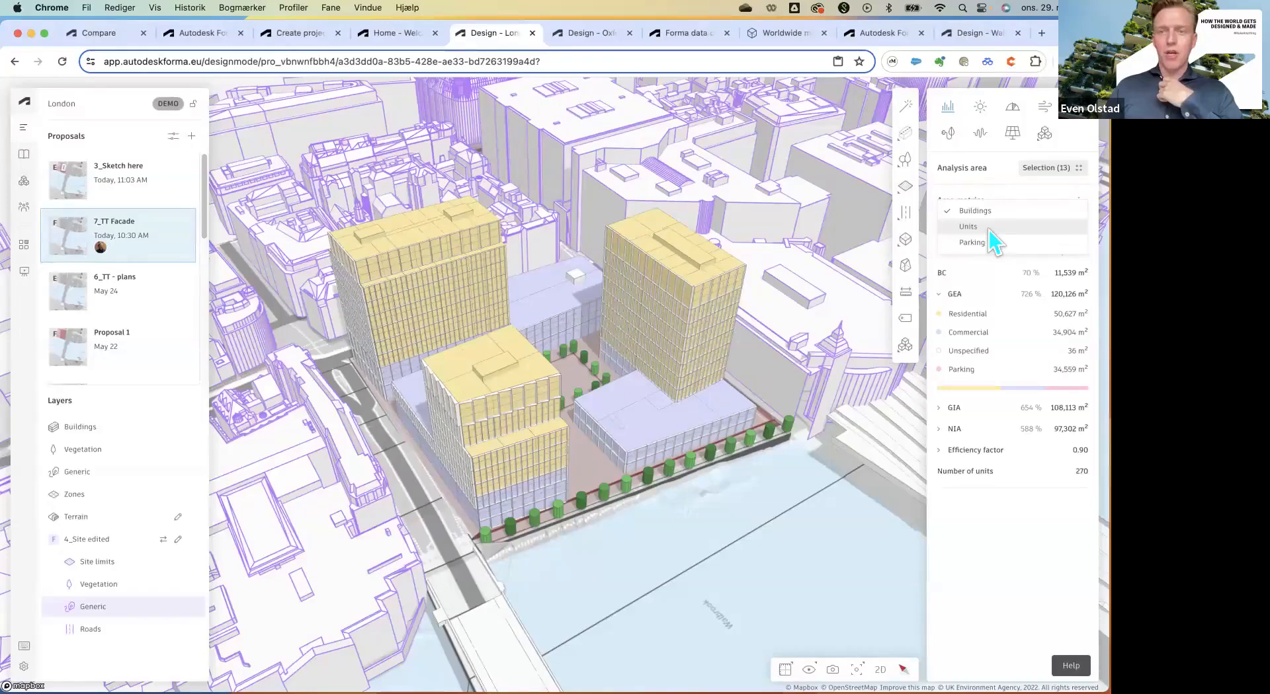
{"action": "left_click", "coordinate": [973, 209]}
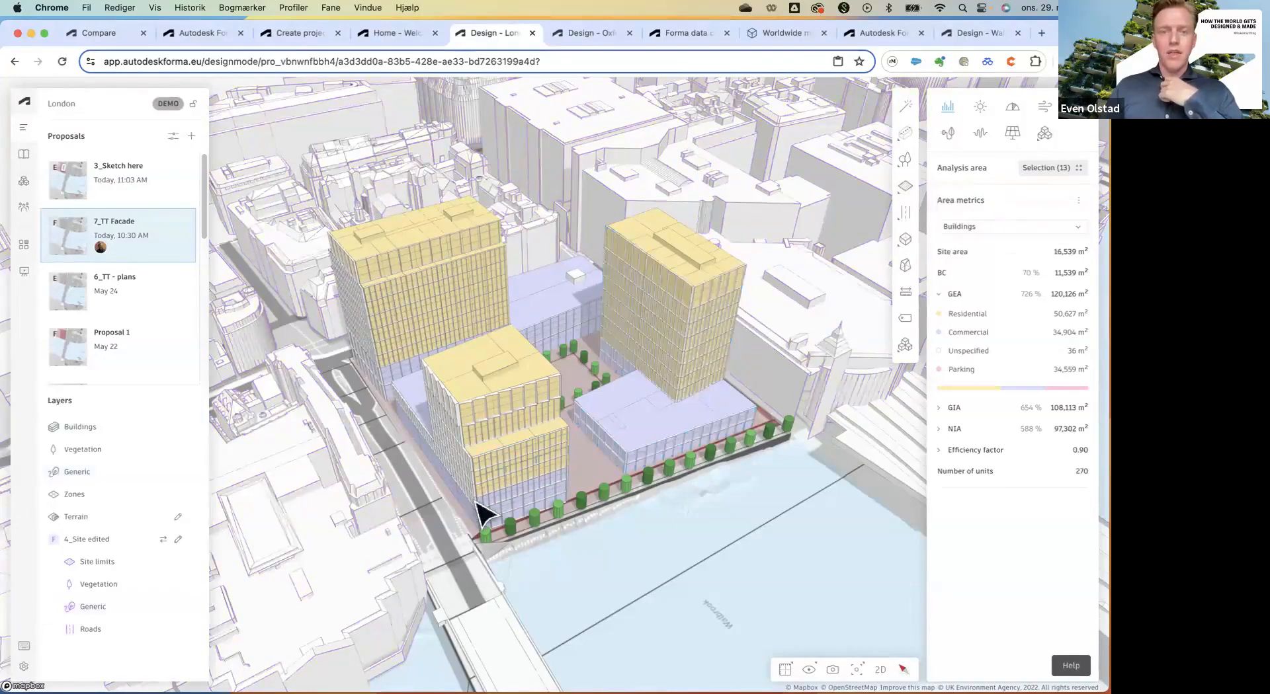
{"action": "scroll", "coordinate": [481, 513], "scroll_direction": "up", "scroll_amount": 10}
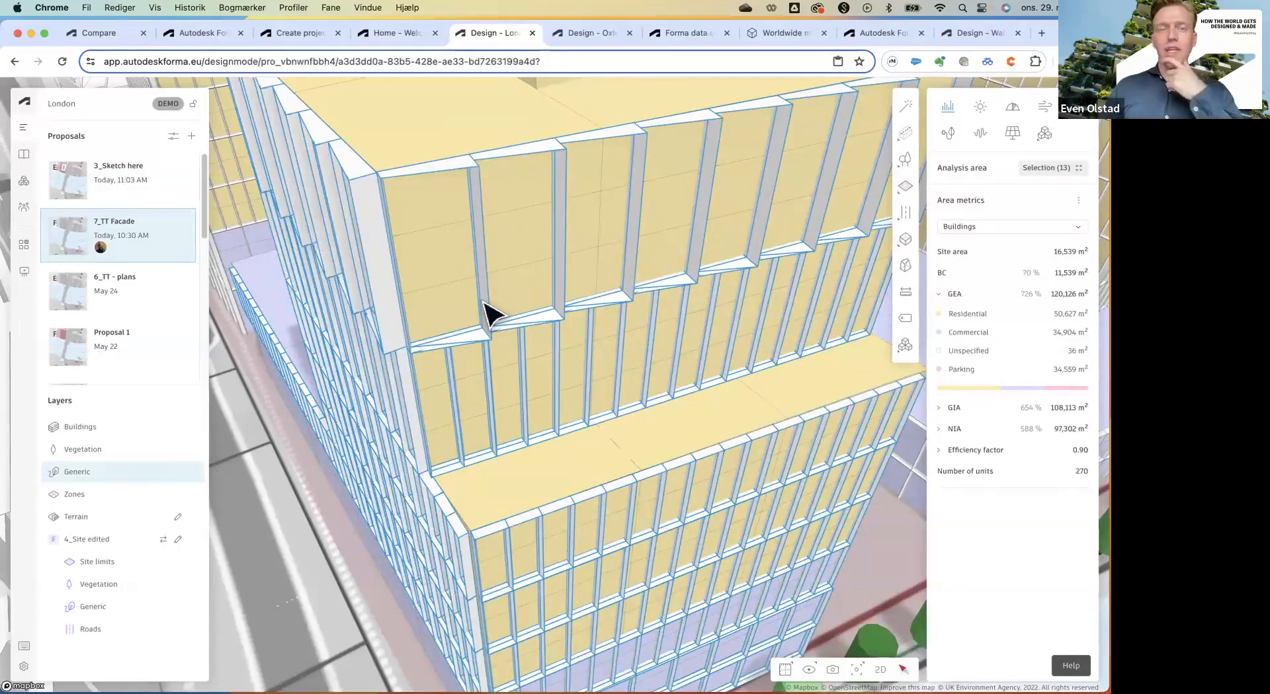
{"action": "scroll", "coordinate": [436, 337], "scroll_direction": "down", "scroll_amount": 6}
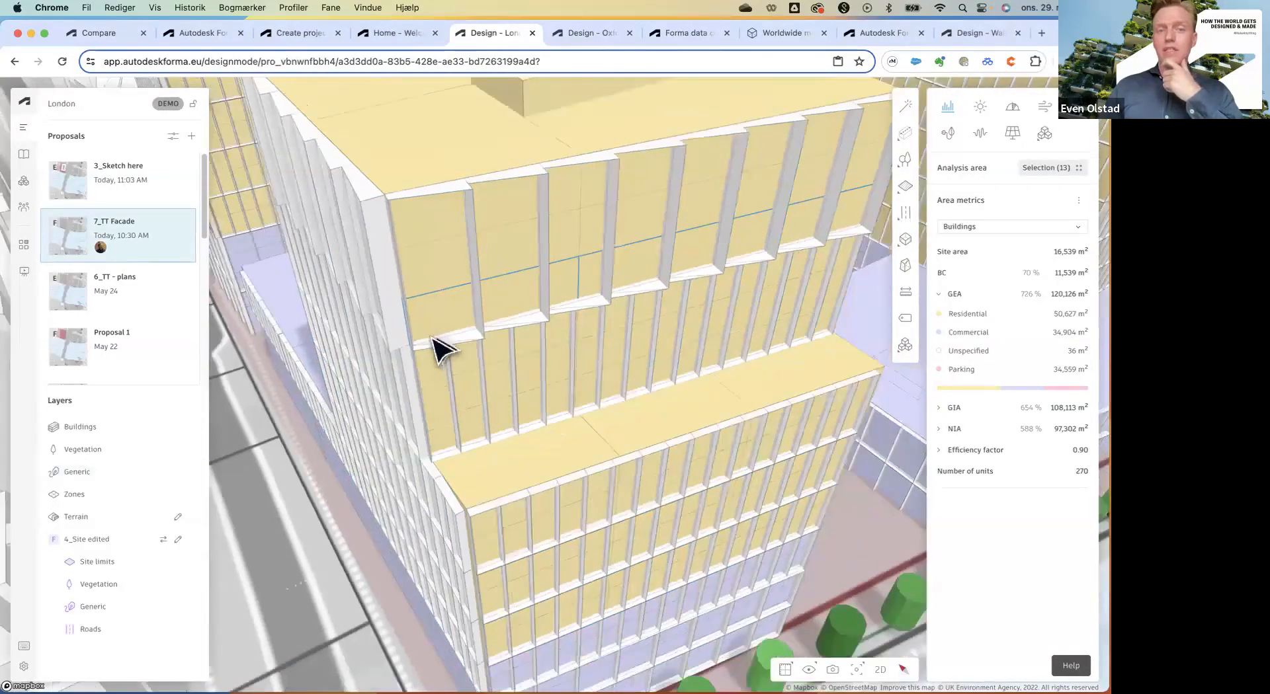
{"action": "scroll", "coordinate": [409, 437], "scroll_direction": "down", "scroll_amount": 8}
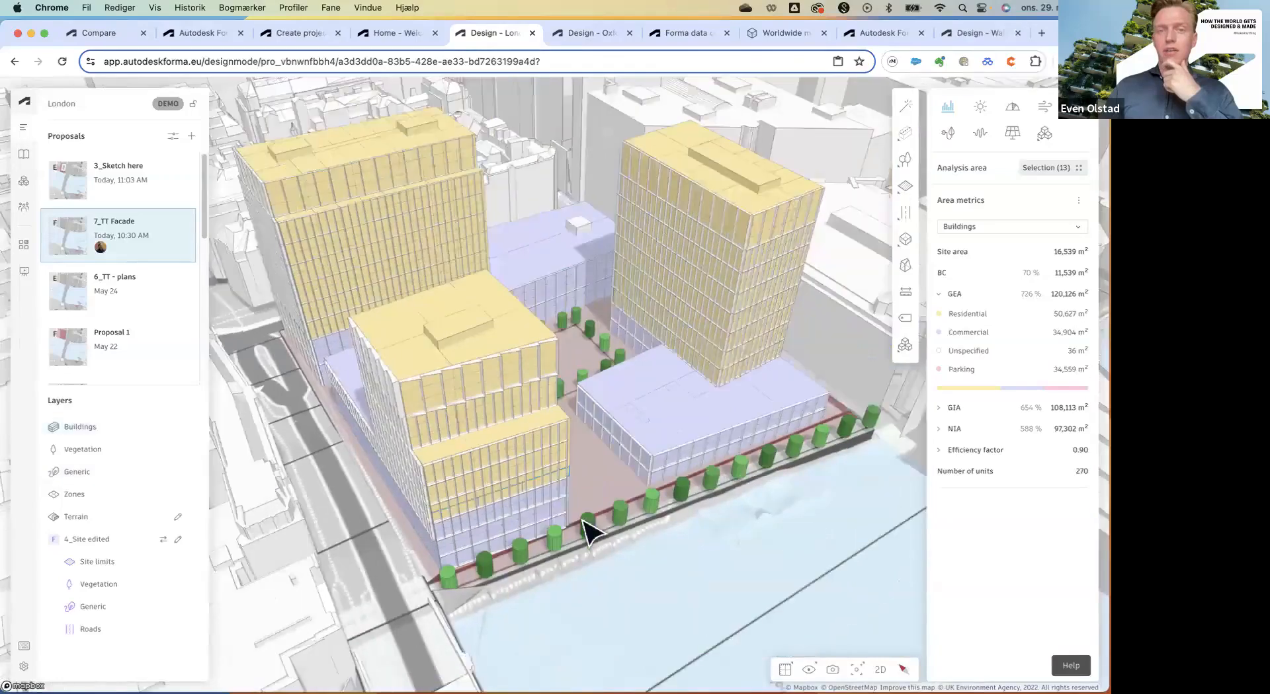
{"action": "scroll", "coordinate": [590, 532], "scroll_direction": "down", "scroll_amount": 5}
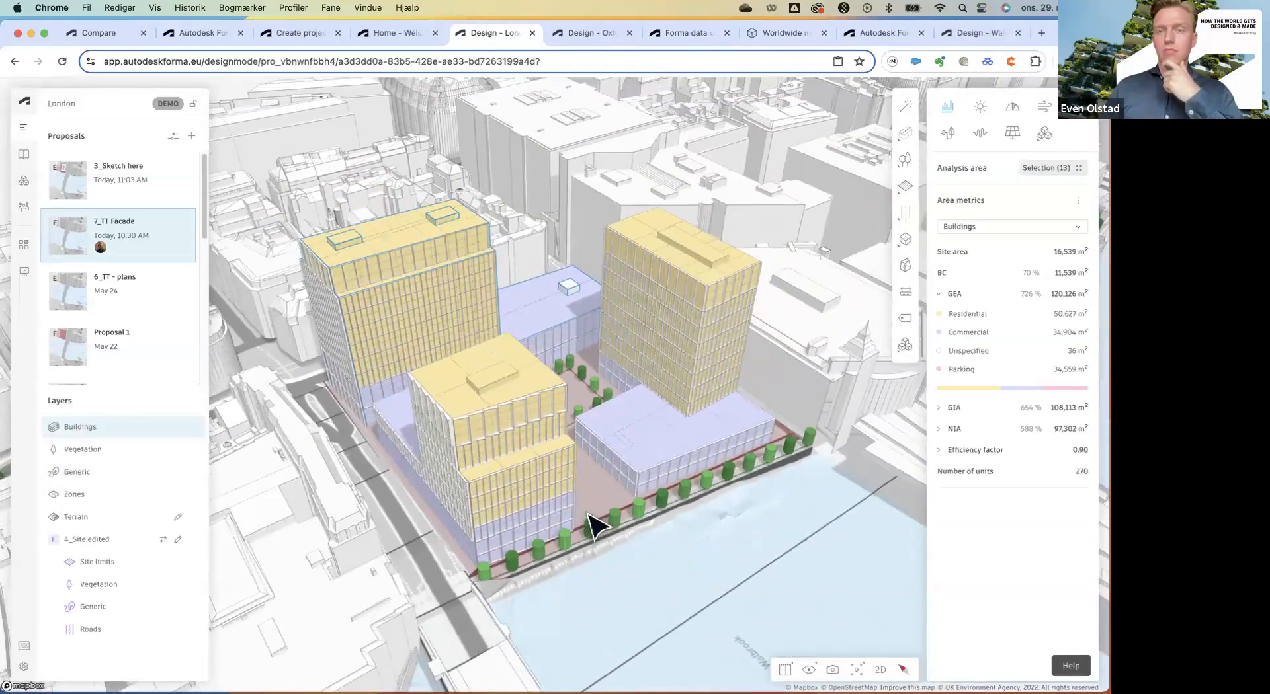
{"action": "left_click_drag", "start_coordinate": [588, 513], "coordinate": [603, 511]}
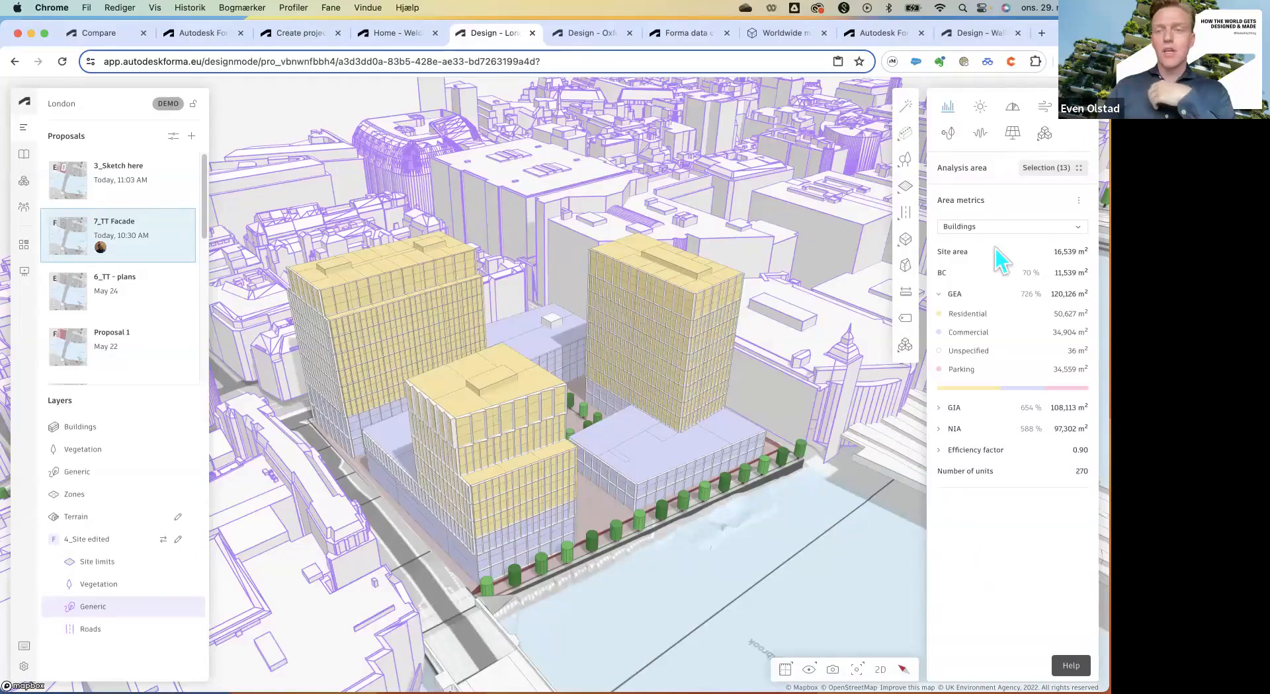
Open the Sun hours analysis and start removing zones, beginning with North Site.
{"action": "left_click", "coordinate": [980, 108]}
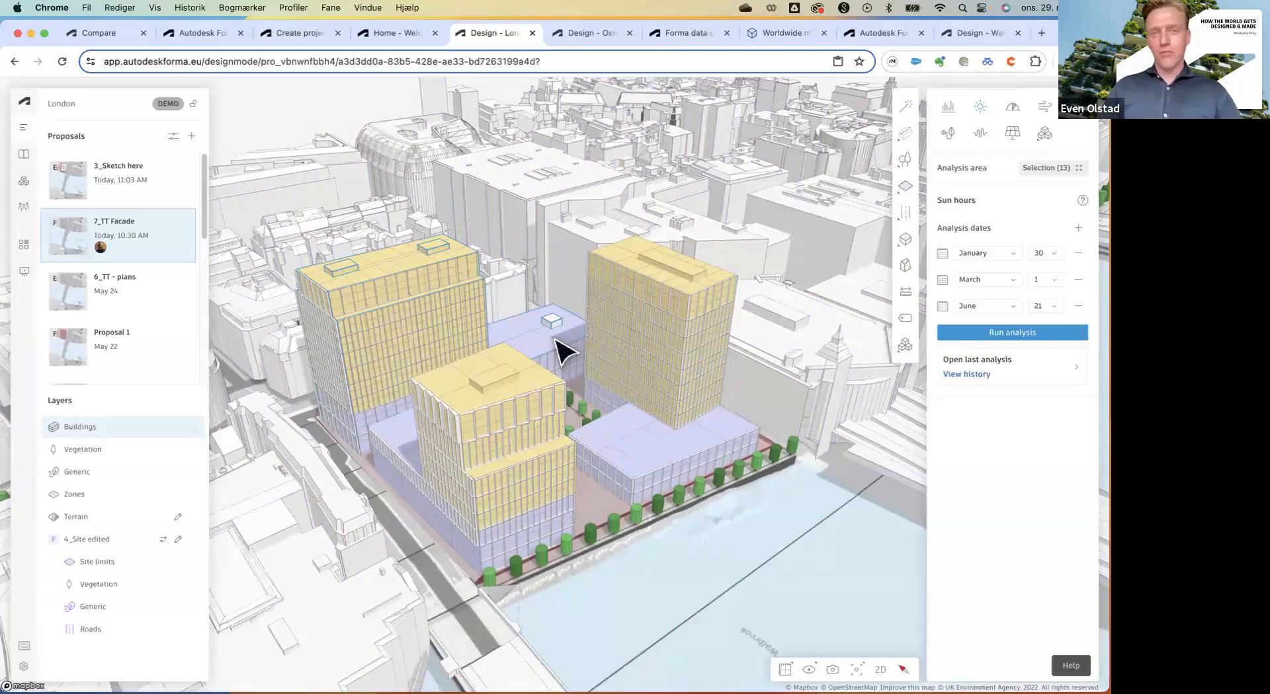
{"action": "scroll", "coordinate": [562, 350], "scroll_direction": "down", "scroll_amount": 2}
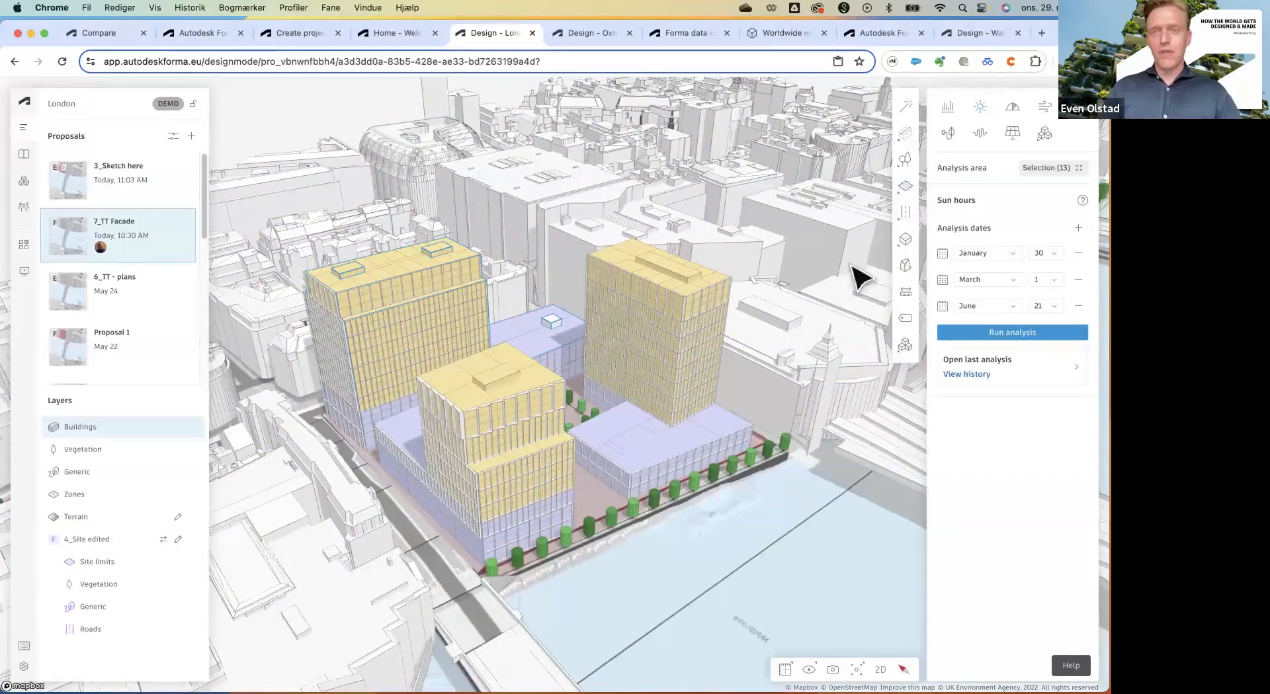
{"action": "left_click", "coordinate": [1042, 171]}
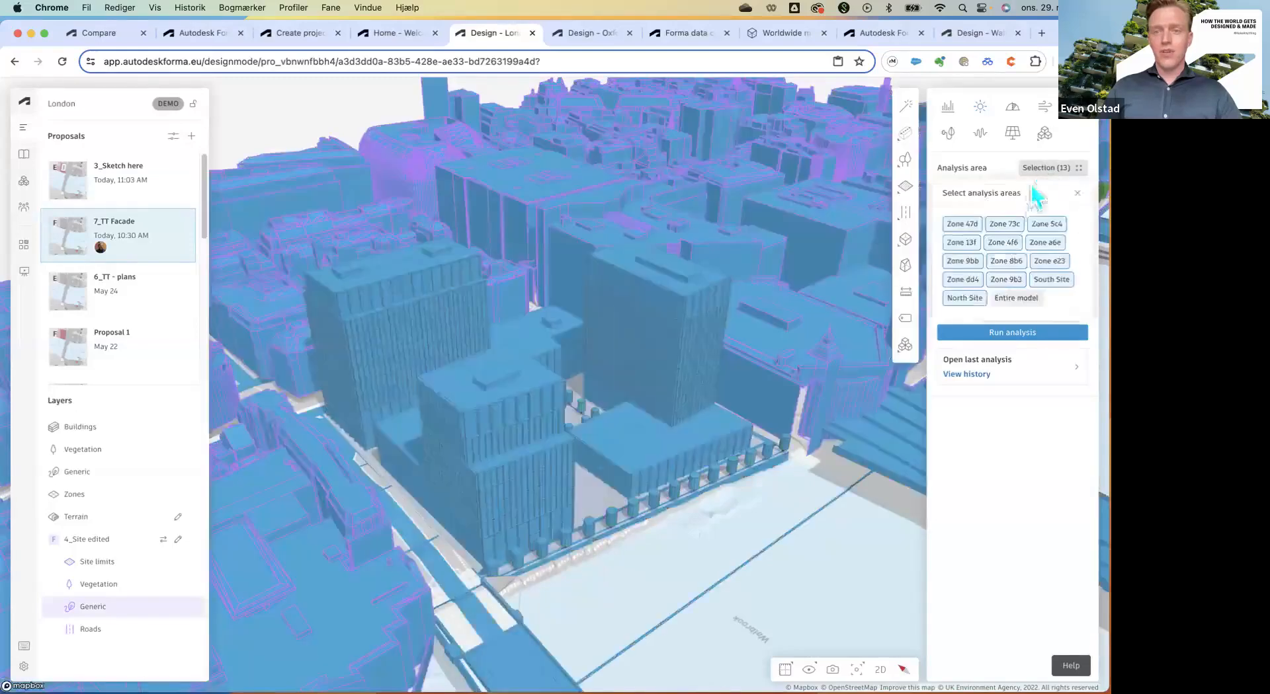
{"action": "left_click", "coordinate": [964, 297]}
{"action": "left_click", "coordinate": [965, 279]}
{"action": "left_click", "coordinate": [1007, 279]}
{"action": "left_click", "coordinate": [1007, 261]}
{"action": "left_click", "coordinate": [1048, 261]}
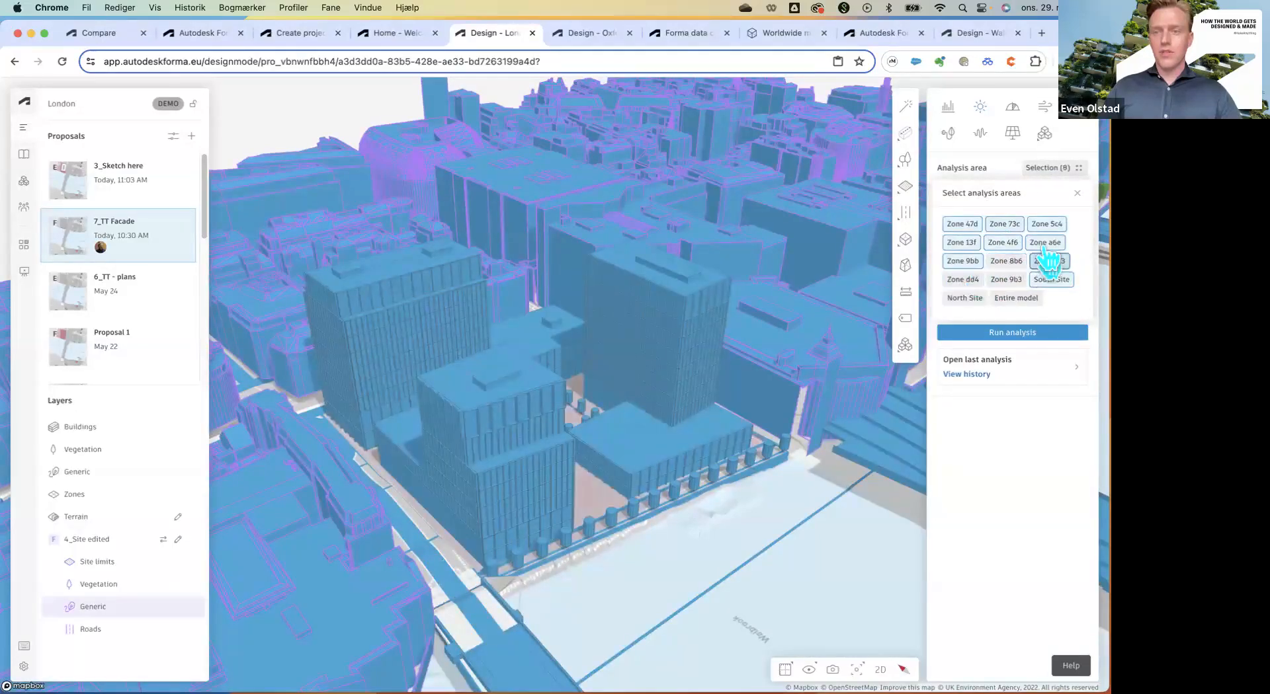
Deselect the remaining zones so only South Site stays in the analysis area.
{"action": "left_click", "coordinate": [1044, 242]}
{"action": "left_click", "coordinate": [1003, 242]}
{"action": "left_click", "coordinate": [961, 242]}
{"action": "left_click", "coordinate": [962, 260]}
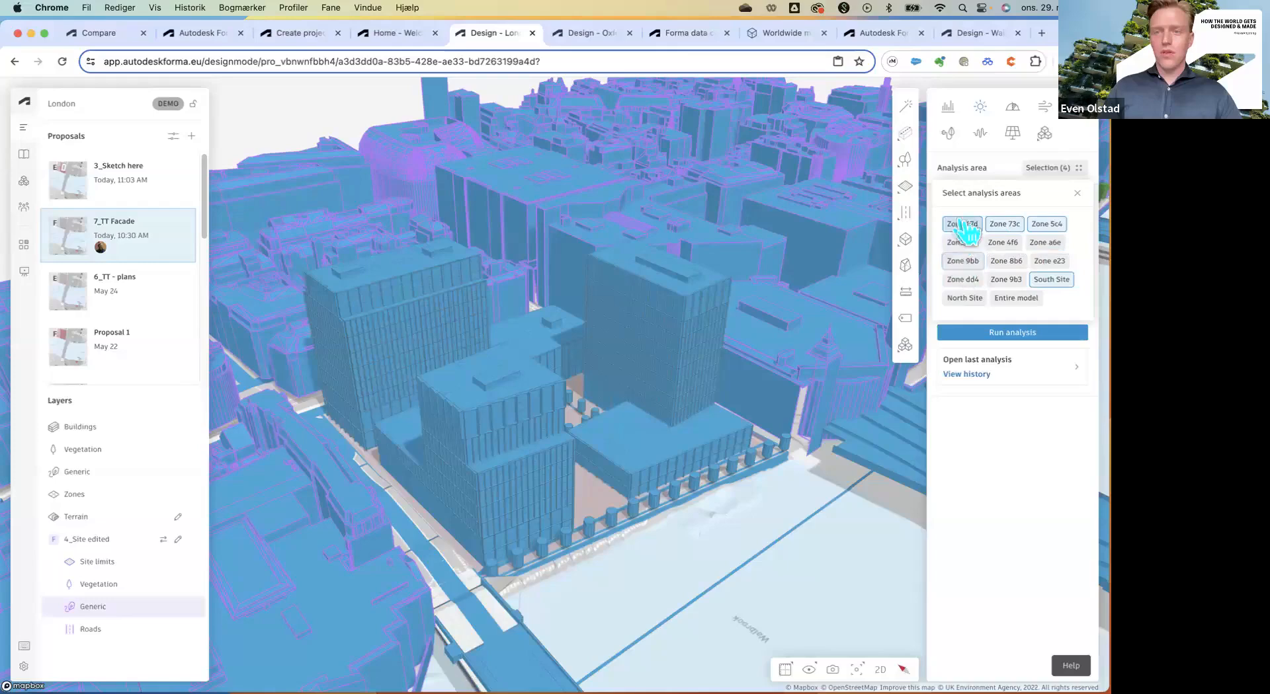
{"action": "left_click", "coordinate": [962, 224]}
{"action": "left_click", "coordinate": [1004, 224]}
{"action": "left_click", "coordinate": [1046, 224]}
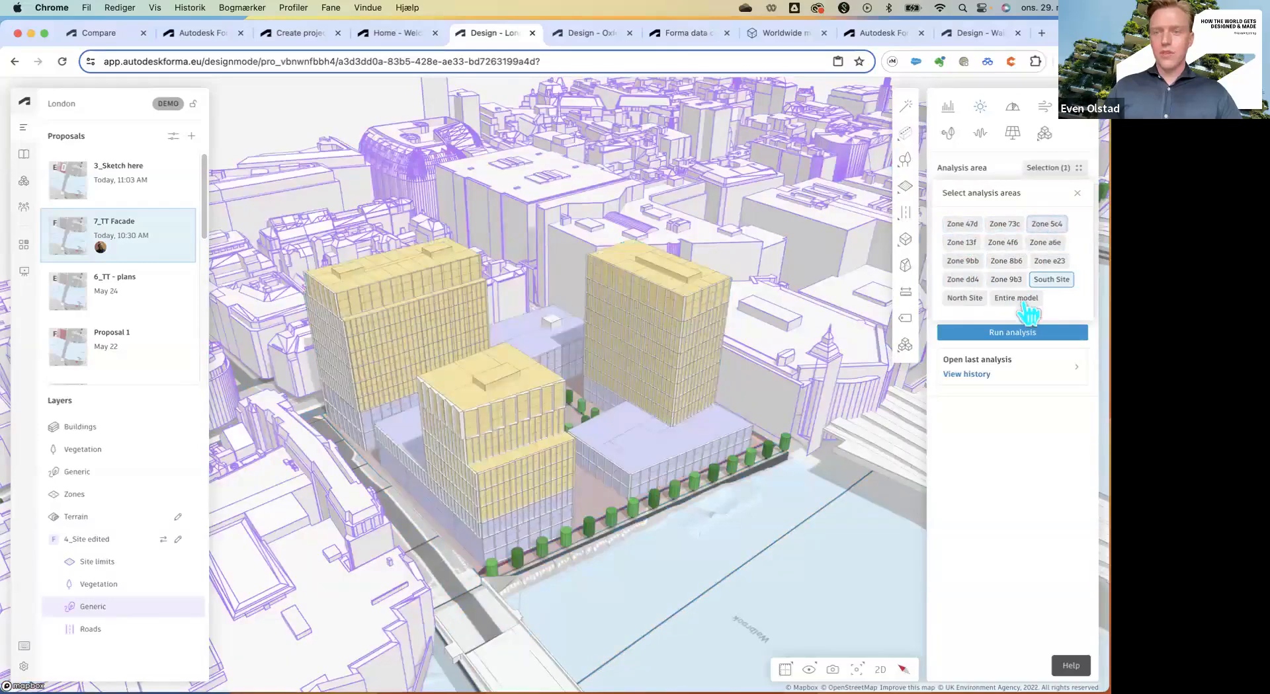
Settle on a single site as the analysis area and run the sun hours analysis.
{"action": "left_click", "coordinate": [960, 300]}
{"action": "left_click", "coordinate": [1054, 283]}
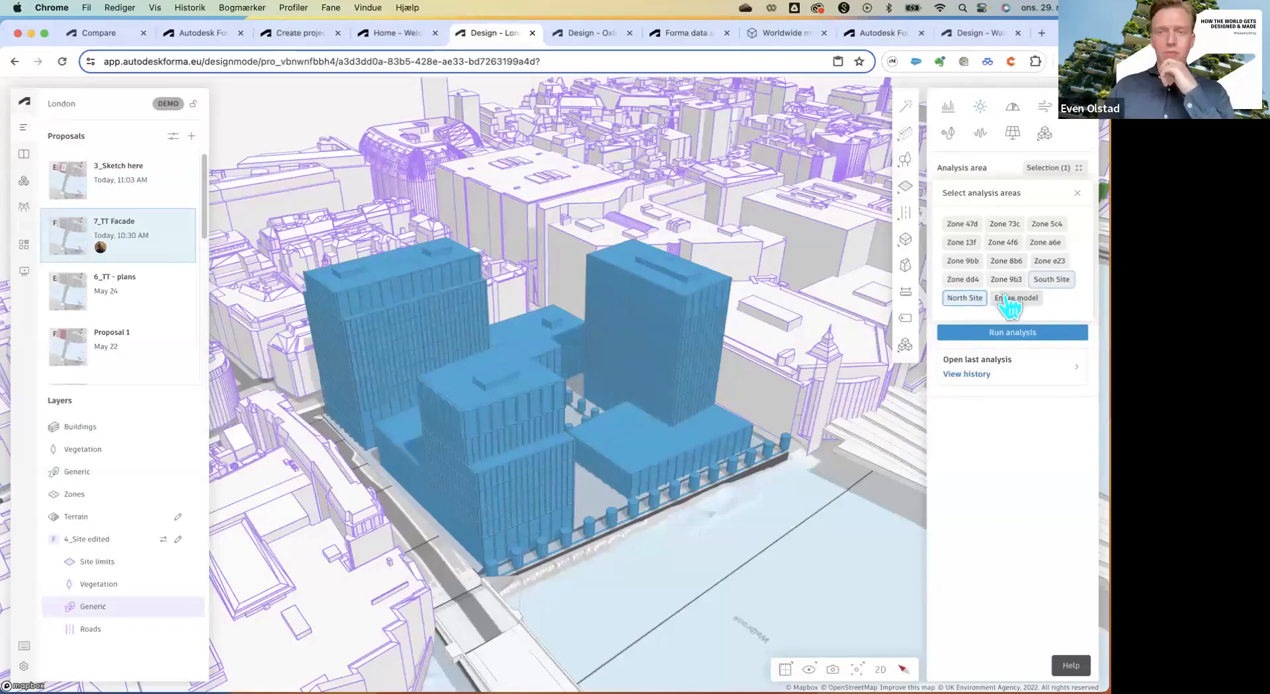
{"action": "left_click", "coordinate": [1077, 195]}
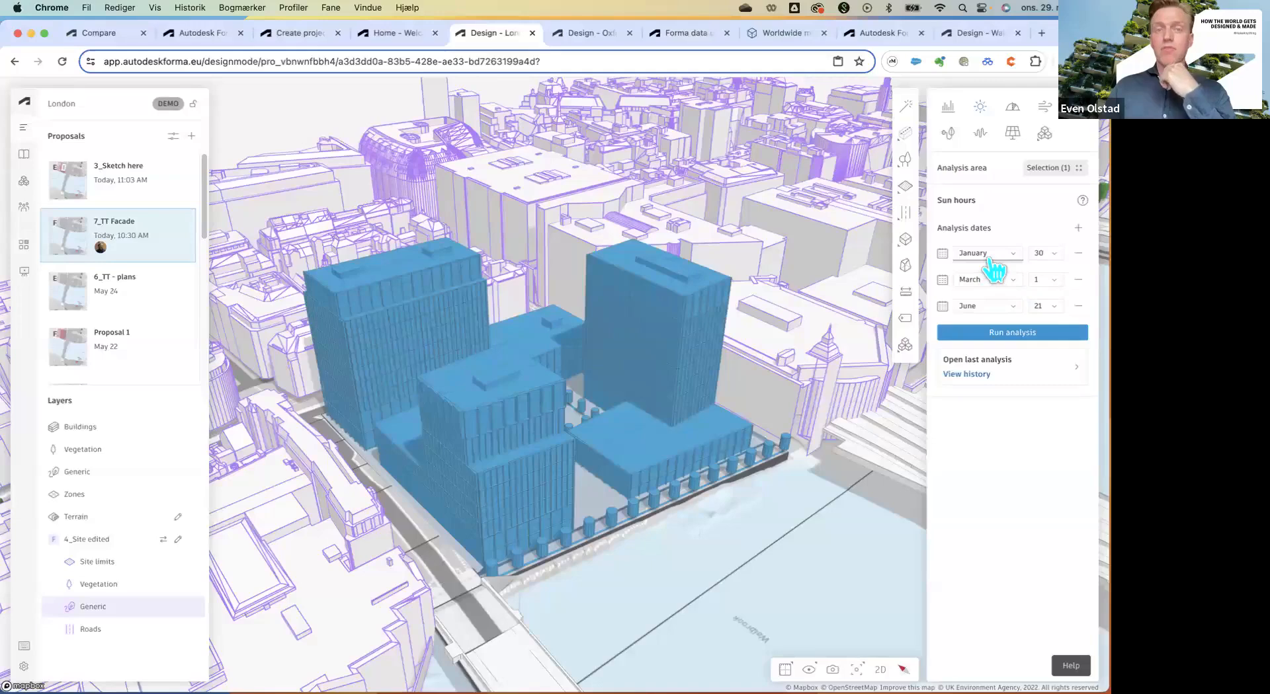
{"action": "left_click", "coordinate": [1019, 335]}
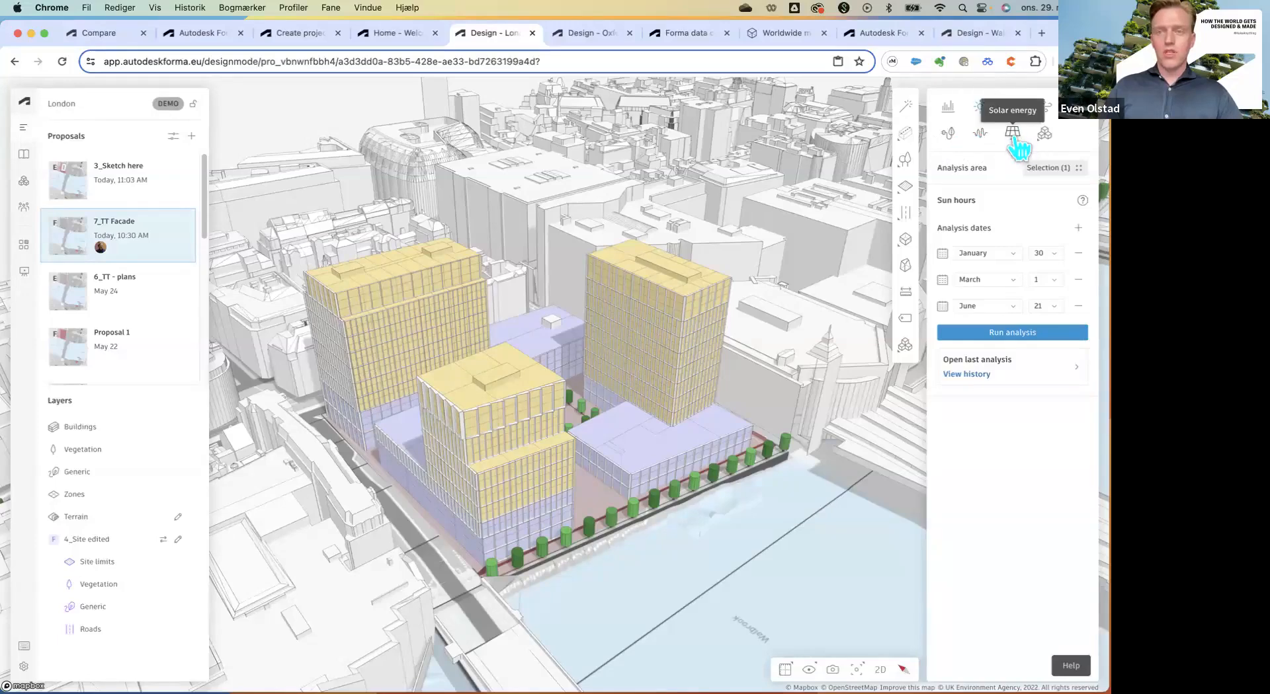
Open the Embodied carbon analysis and select a building to view its carbon properties.
{"action": "left_click", "coordinate": [1045, 134]}
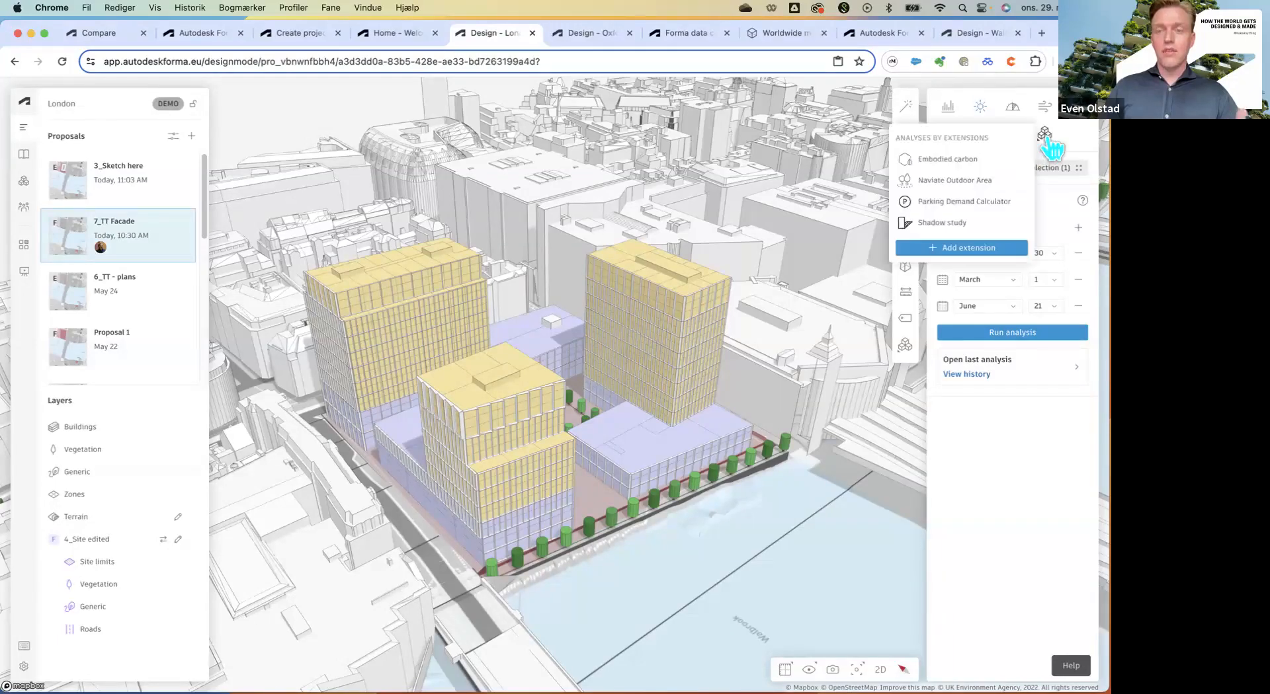
{"action": "left_click", "coordinate": [959, 162]}
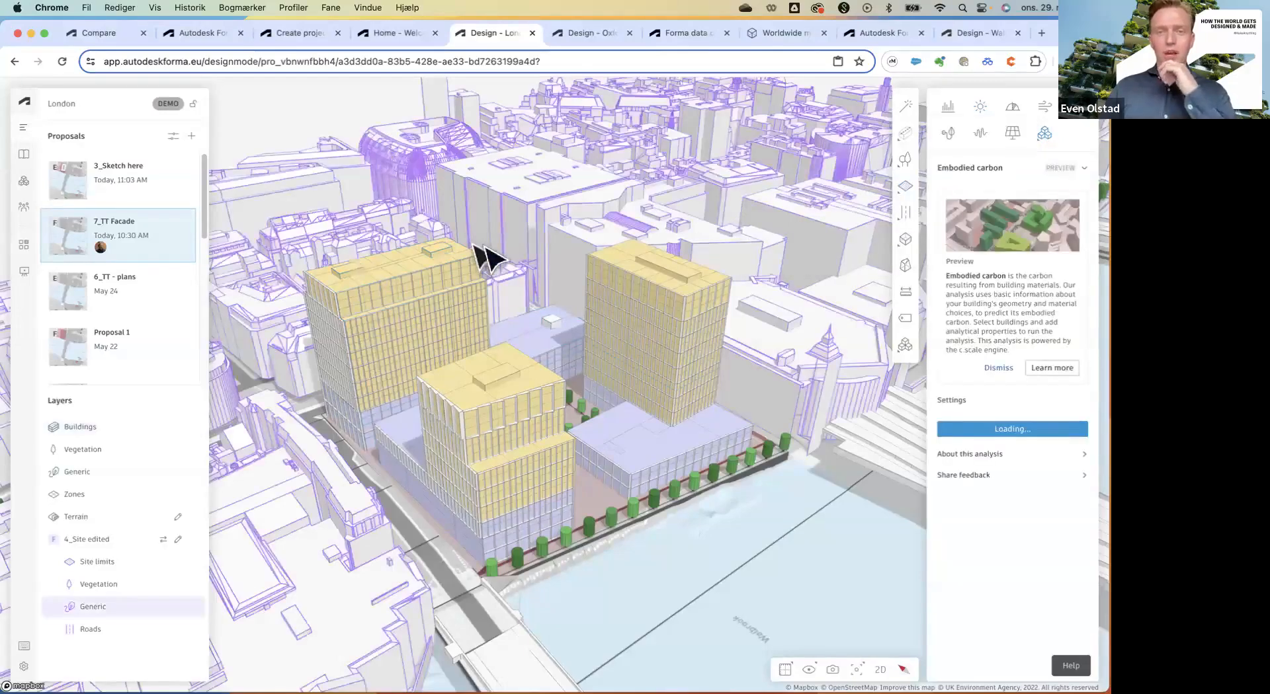
{"action": "scroll", "coordinate": [478, 248], "scroll_direction": "down", "scroll_amount": 2}
{"action": "scroll", "coordinate": [537, 323], "scroll_direction": "up", "scroll_amount": 4}
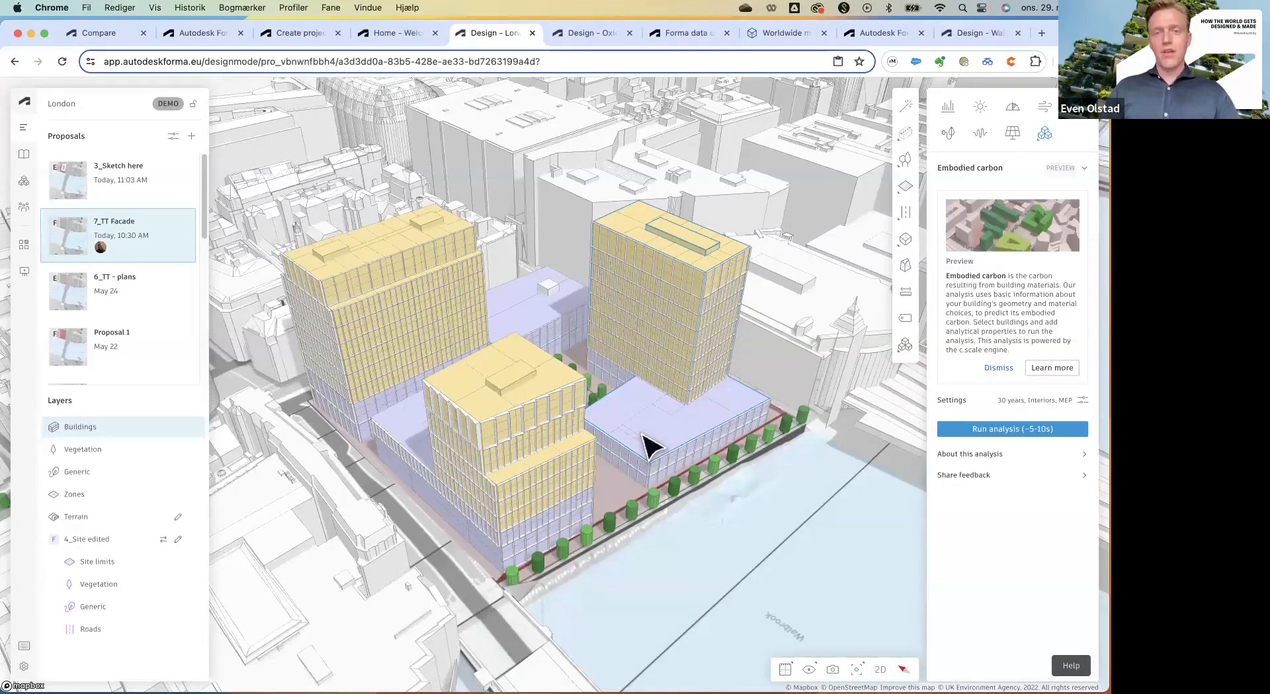
{"action": "left_click", "coordinate": [641, 434]}
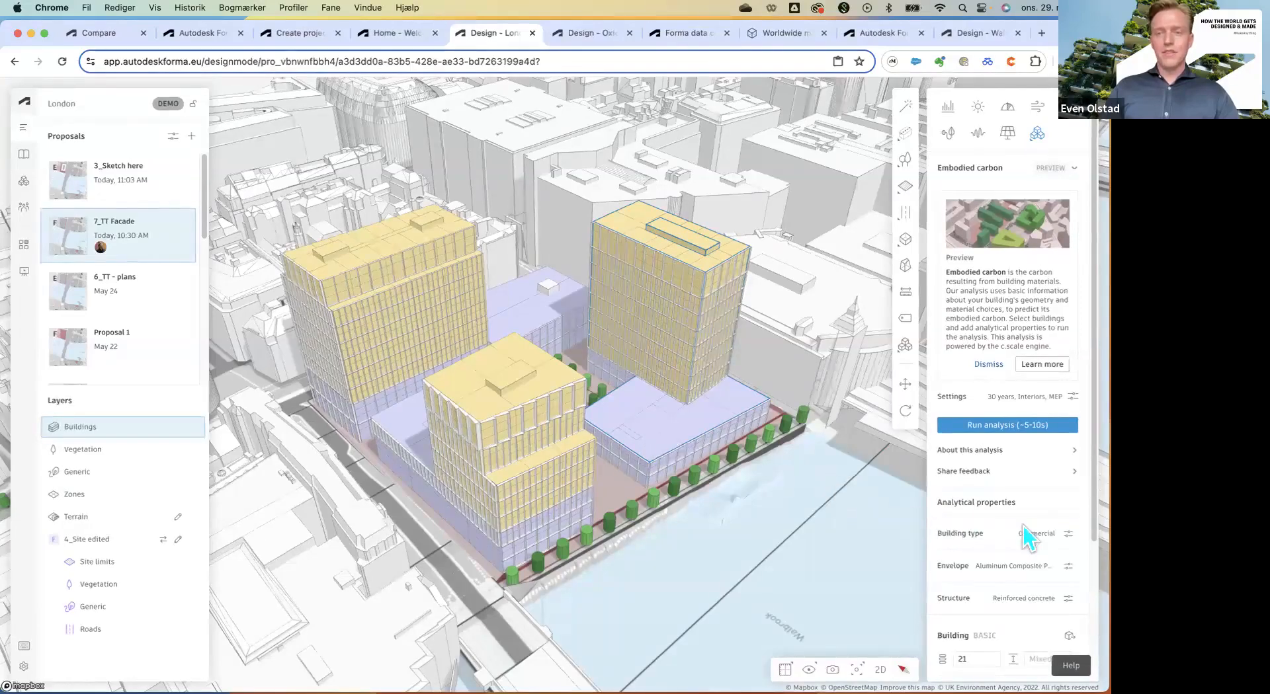
{"action": "scroll", "coordinate": [1038, 519], "scroll_direction": "down", "scroll_amount": 2}
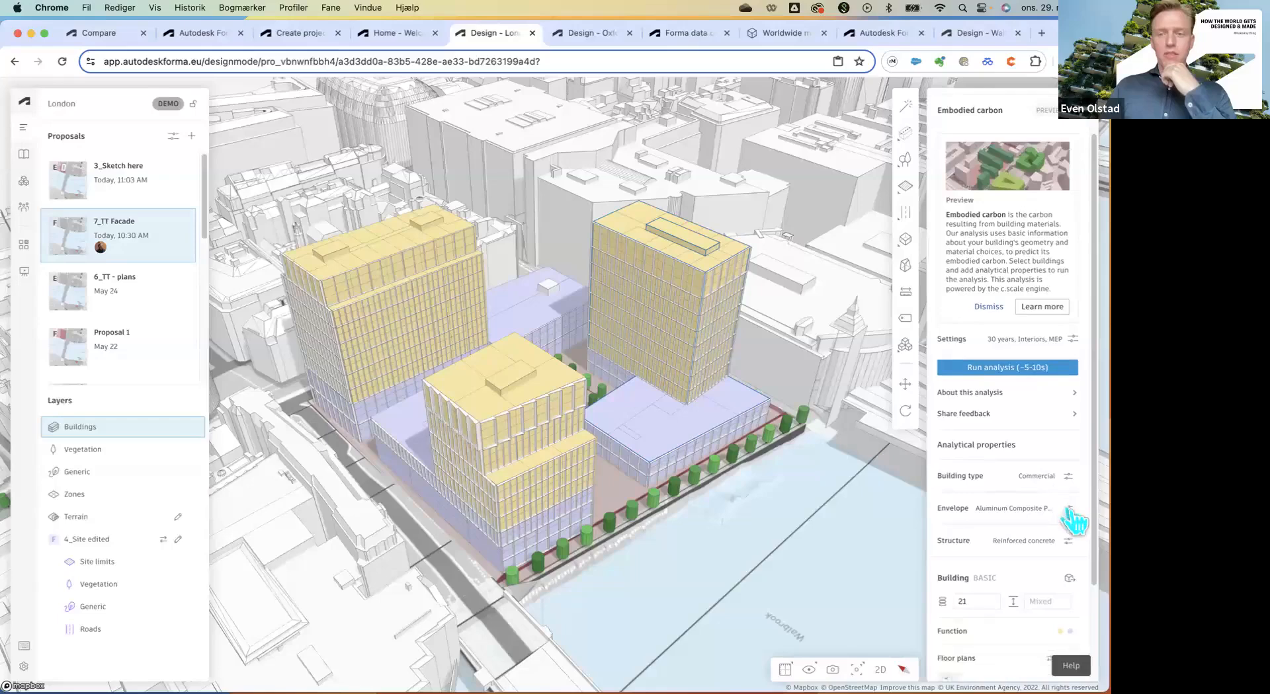
Leave the envelope cladding unchanged, run embodied carbon, then return to Sun hours.
{"action": "left_click", "coordinate": [1067, 508]}
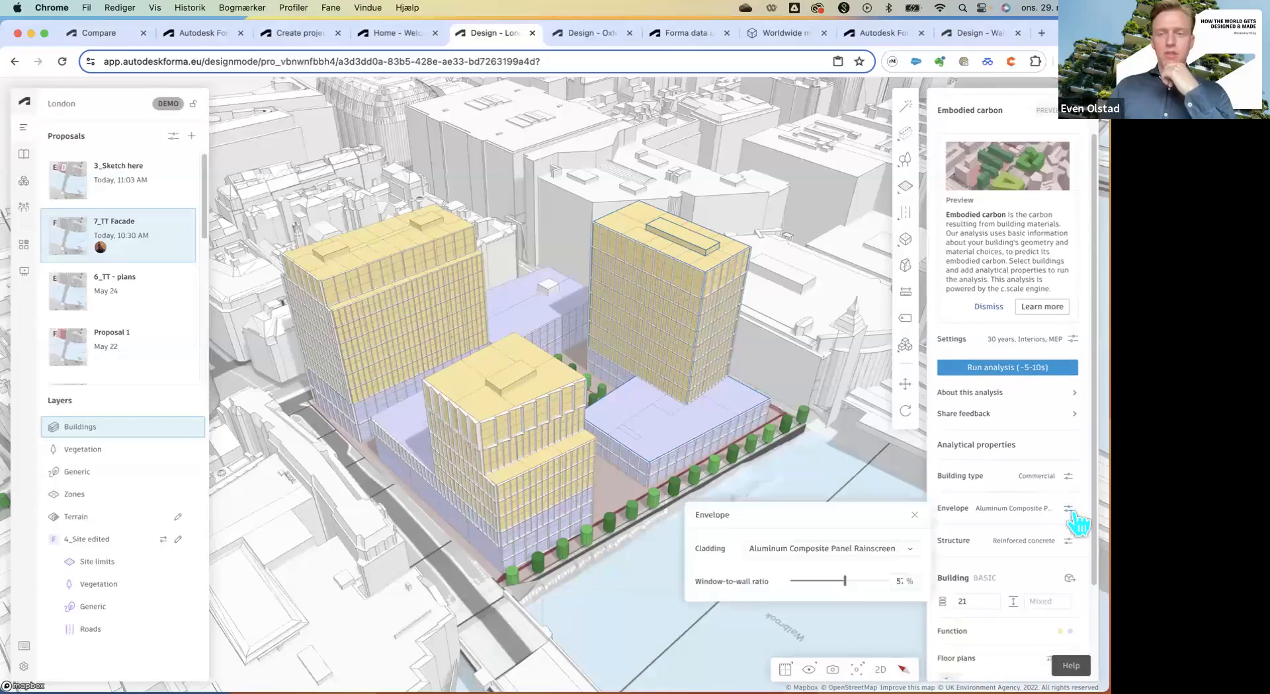
{"action": "left_click", "coordinate": [909, 549]}
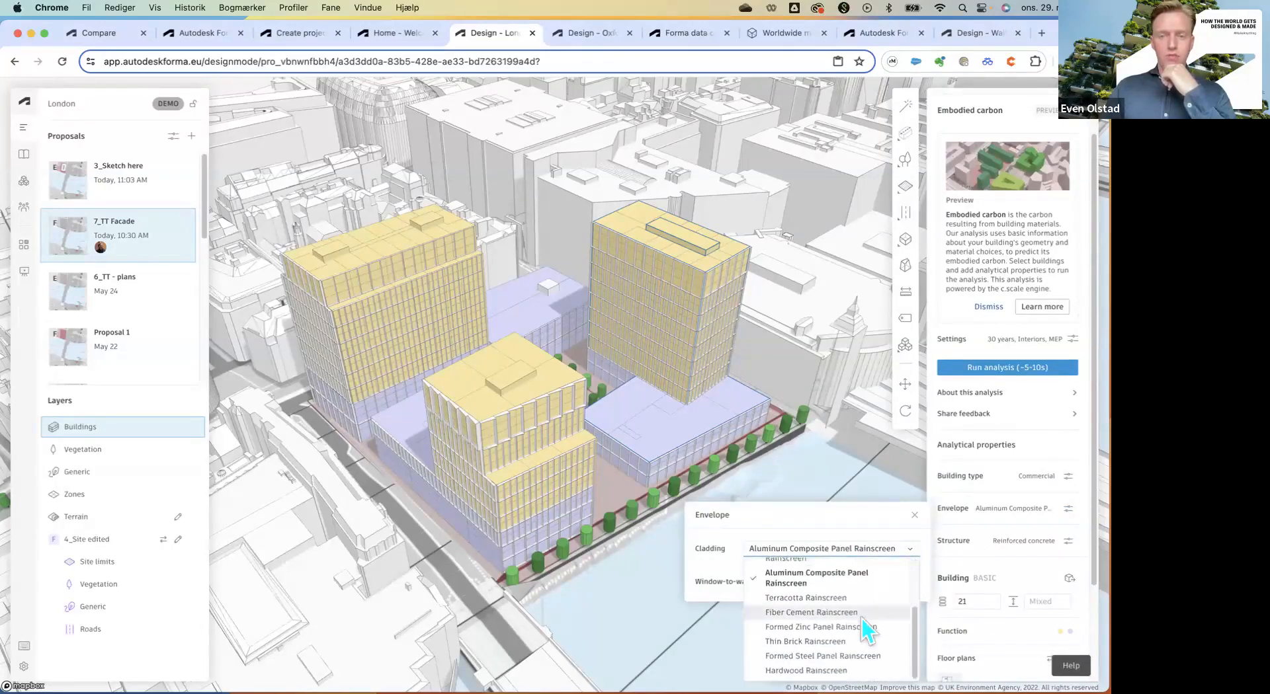
{"action": "left_click", "coordinate": [914, 515]}
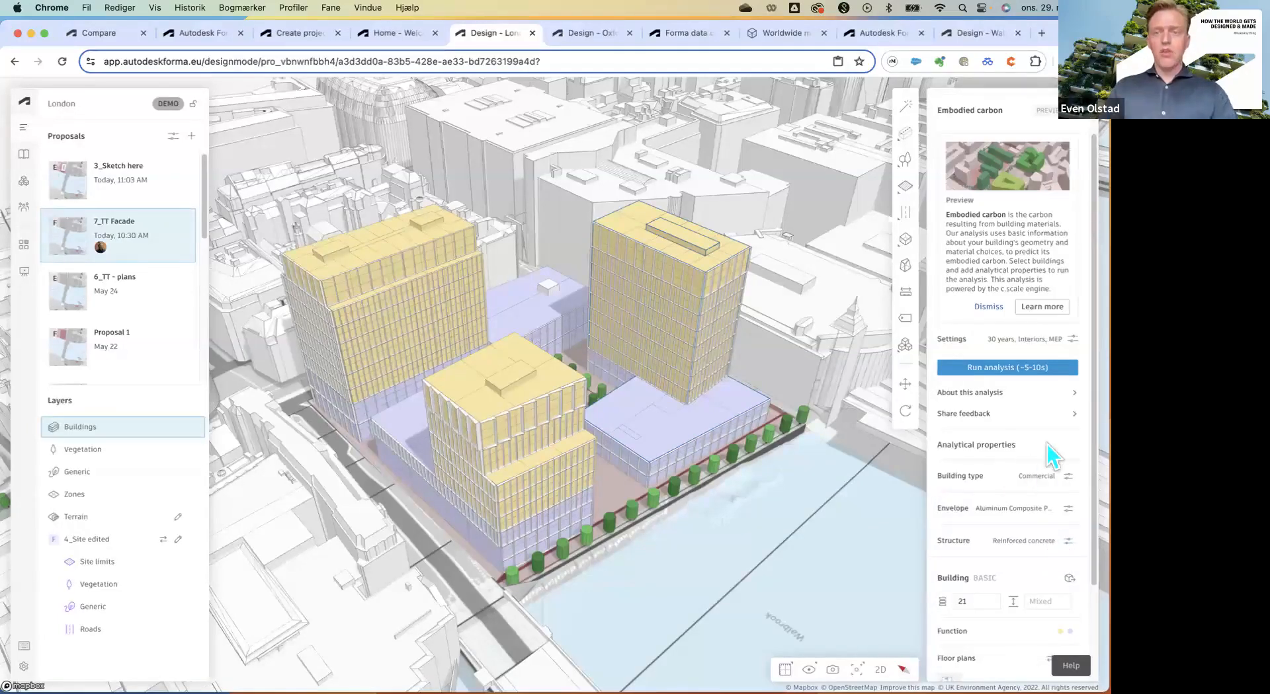
{"action": "scroll", "coordinate": [1047, 446], "scroll_direction": "up", "scroll_amount": 2}
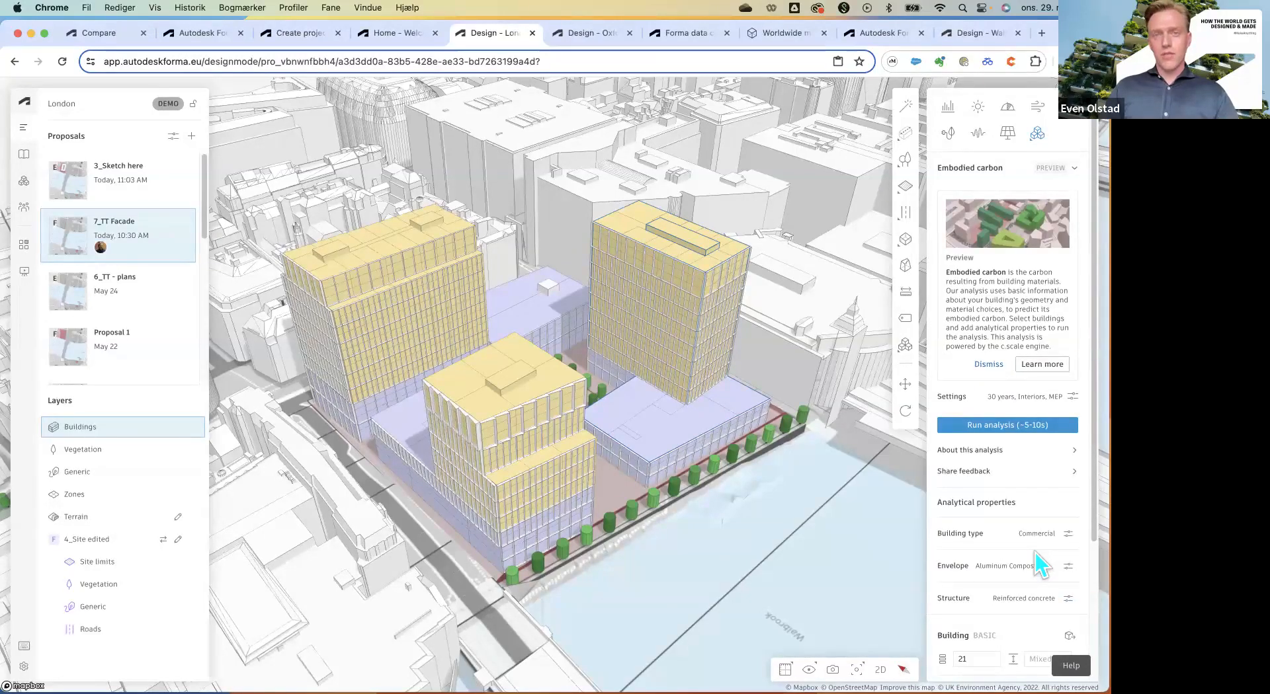
{"action": "left_click", "coordinate": [1024, 435]}
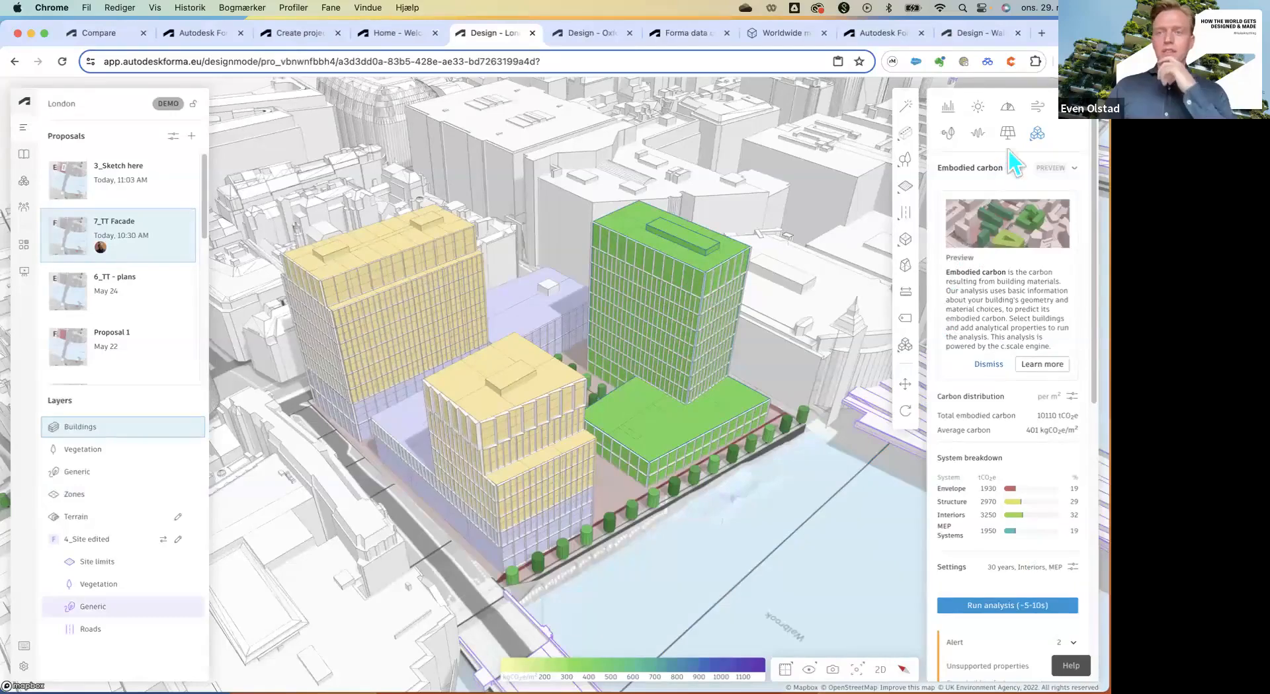
{"action": "left_click", "coordinate": [977, 109]}
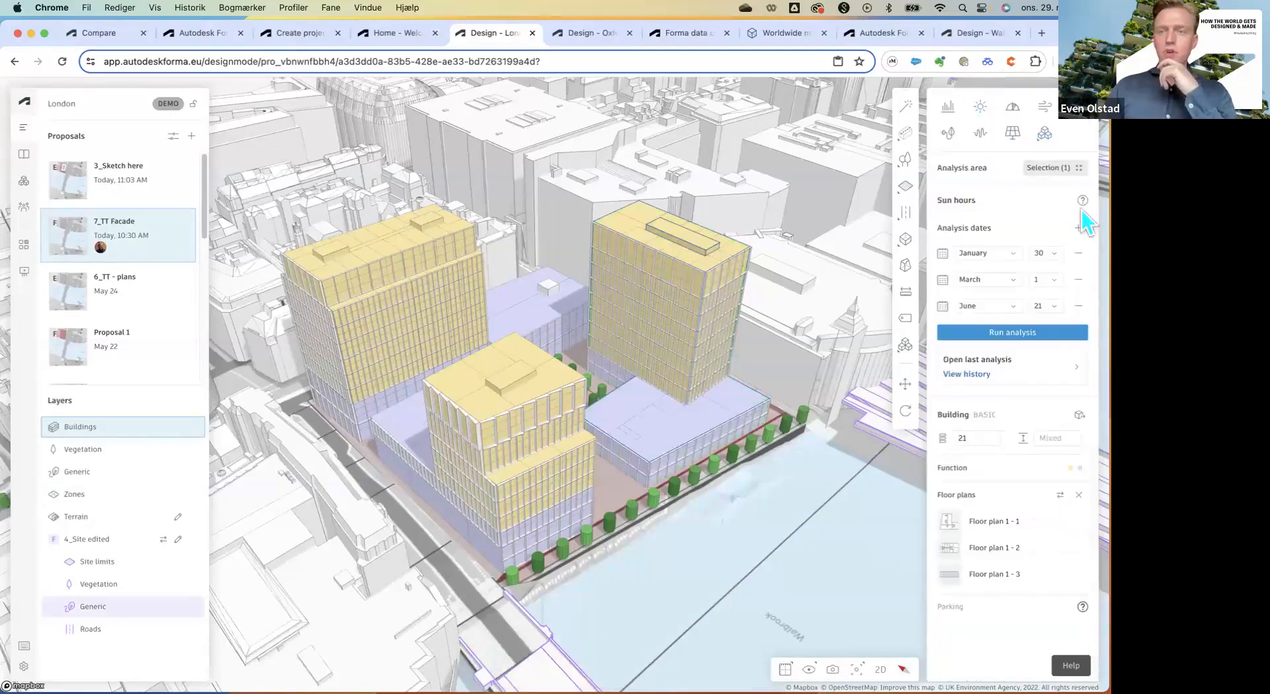
{"action": "mouse_move", "coordinate": [1082, 204]}
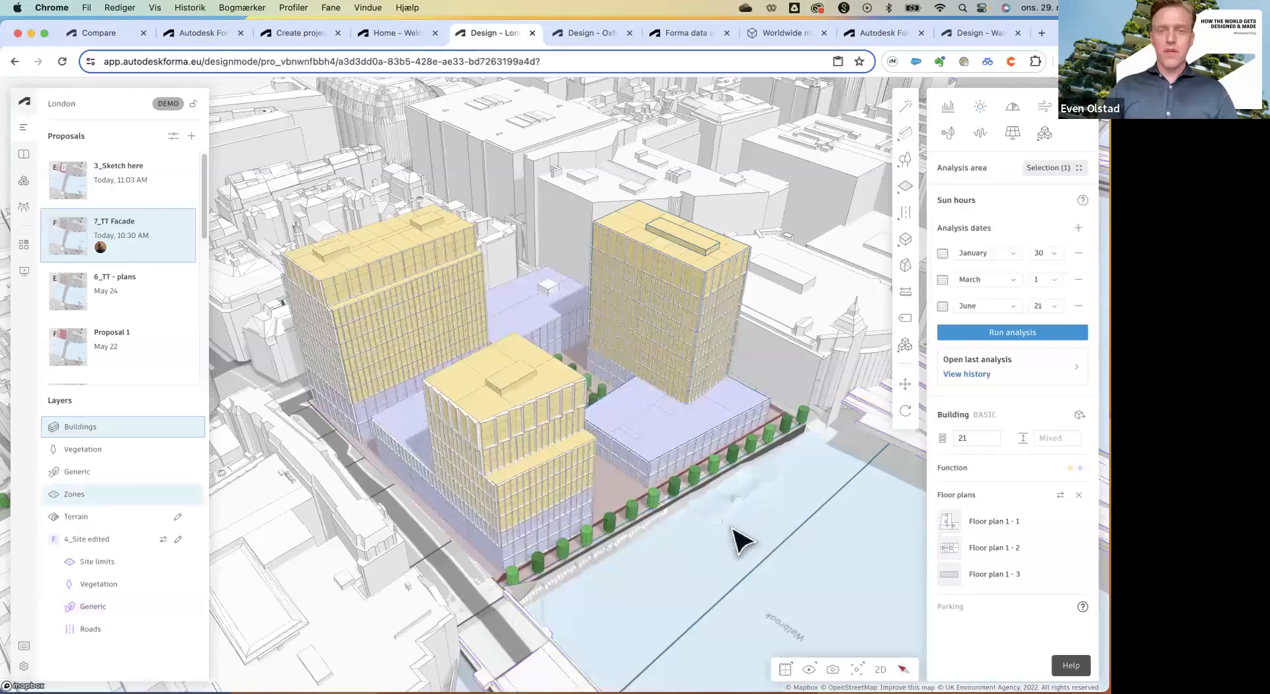
{"action": "left_click", "coordinate": [701, 513]}
{"action": "scroll", "coordinate": [556, 317], "scroll_direction": "down", "scroll_amount": 2}
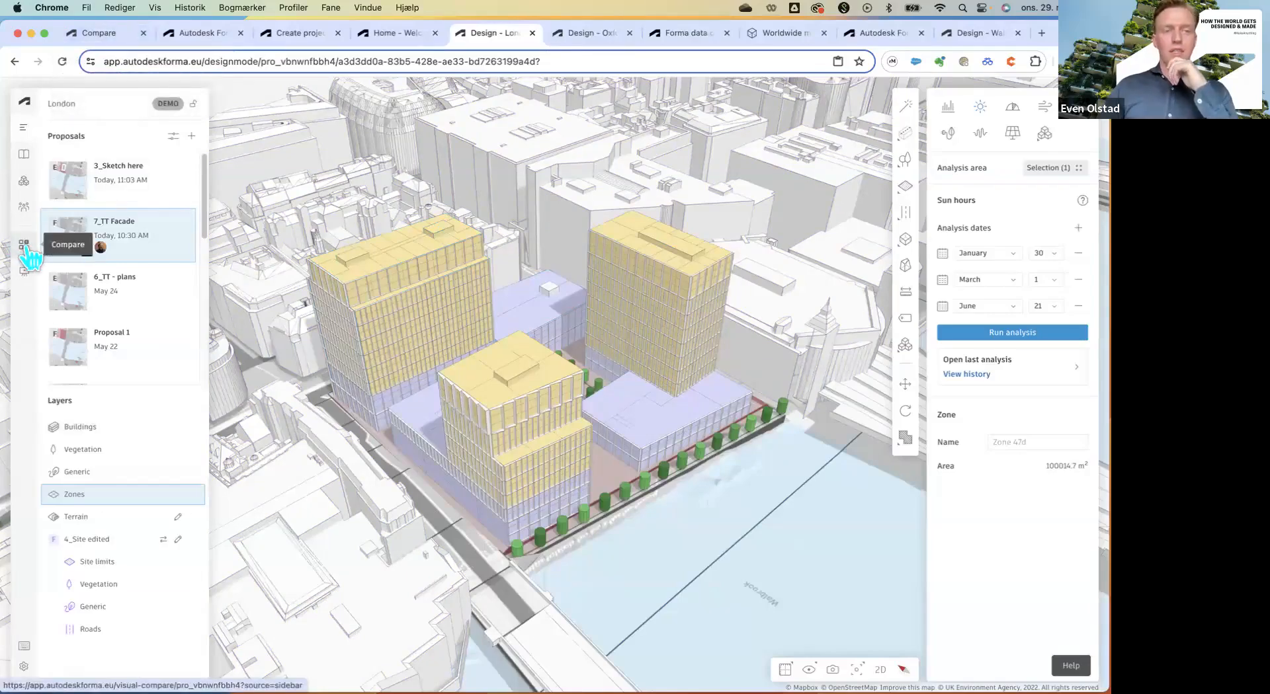
{"action": "mouse_move", "coordinate": [27, 251]}
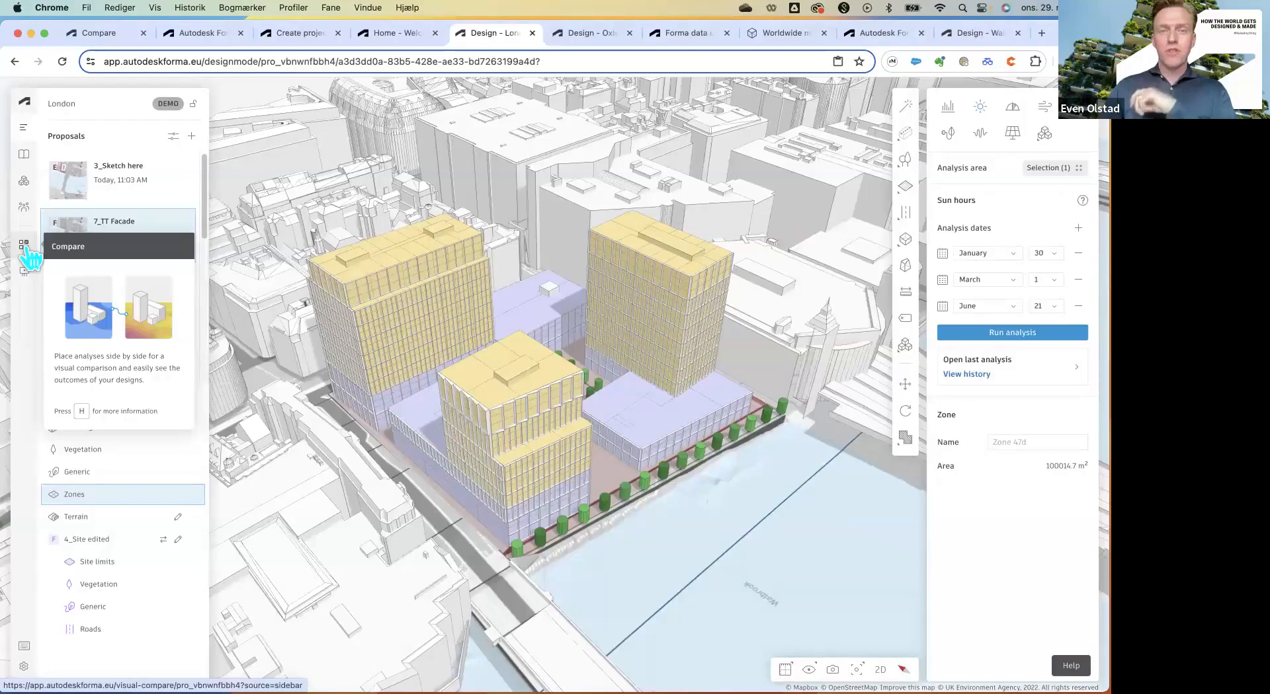
In the Compare view, enable Inspect and pin sun-hour readings on the low and taller blocks.
{"action": "left_click", "coordinate": [105, 38]}
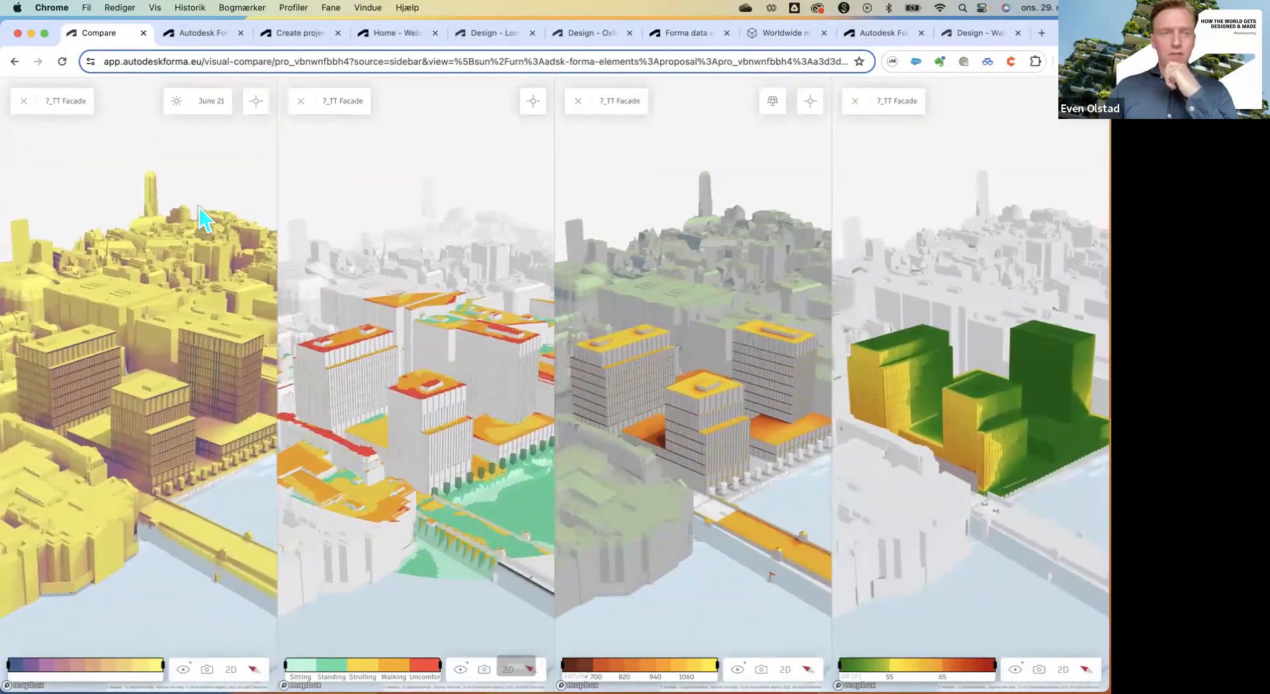
{"action": "left_click", "coordinate": [251, 110]}
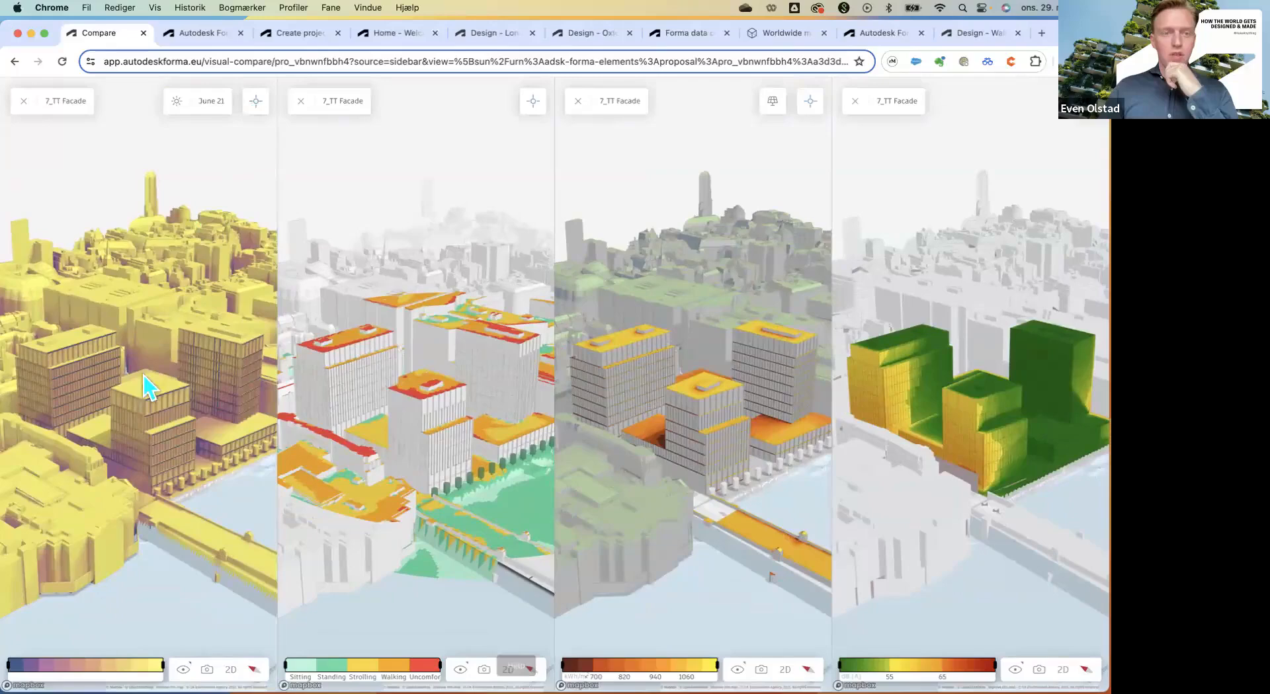
{"action": "left_click", "coordinate": [224, 438]}
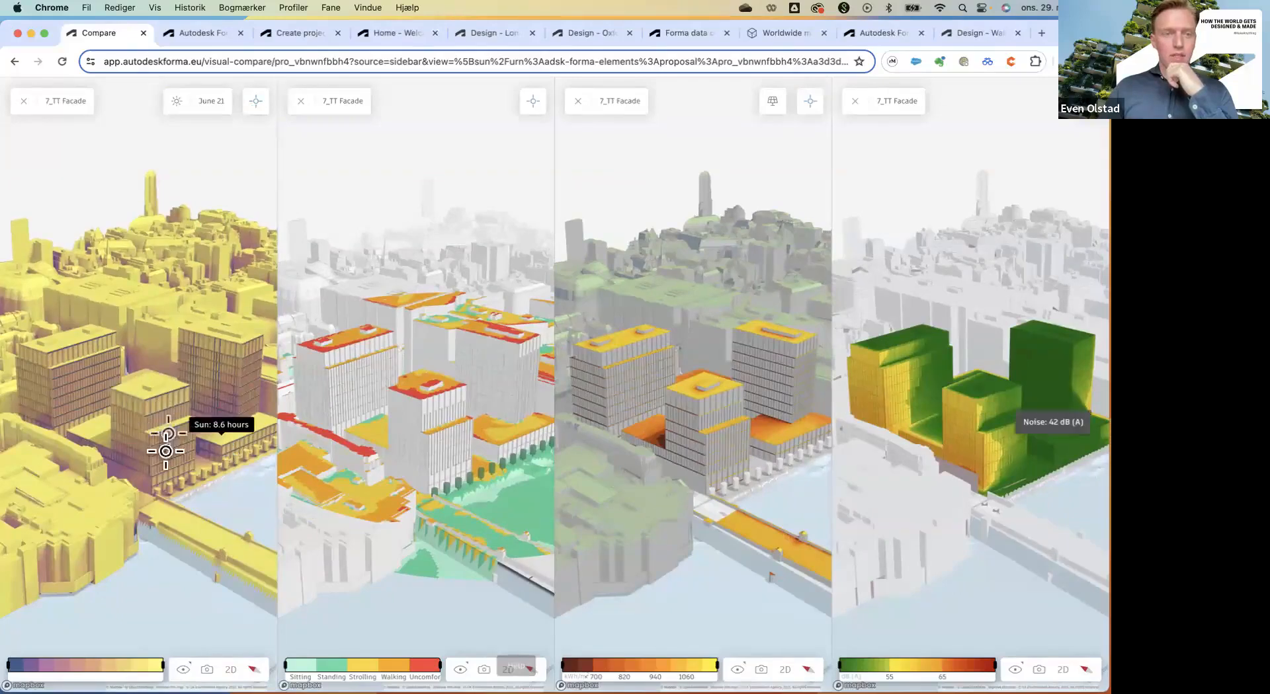
{"action": "left_click_drag", "start_coordinate": [170, 451], "coordinate": [181, 363]}
{"action": "left_click", "coordinate": [178, 367]}
{"action": "scroll", "coordinate": [221, 335], "scroll_direction": "up", "scroll_amount": 5}
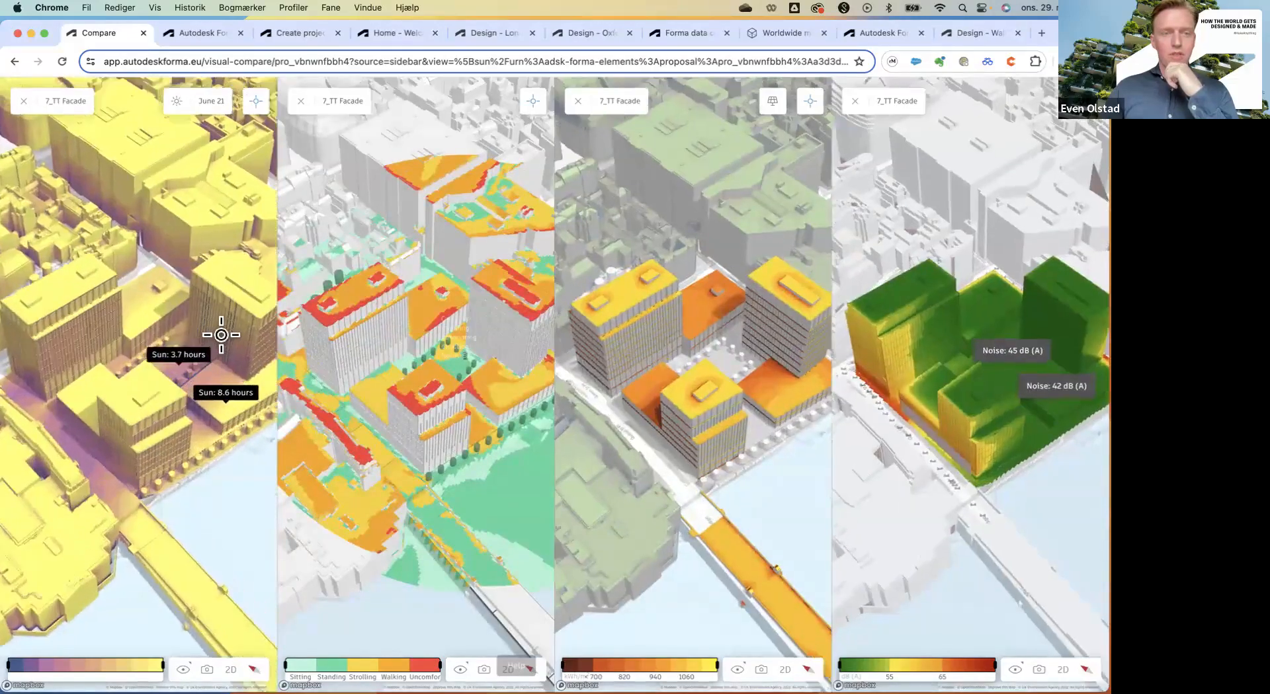
{"action": "scroll", "coordinate": [221, 334], "scroll_direction": "up", "scroll_amount": 5}
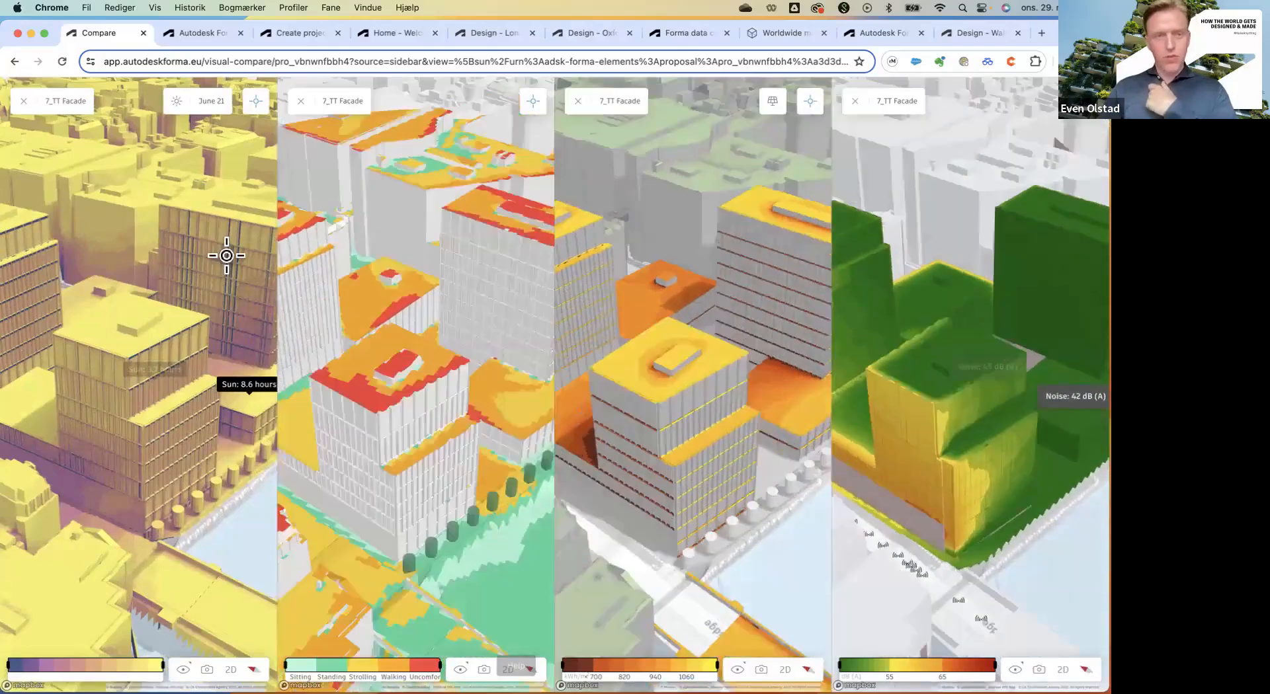
{"action": "left_click", "coordinate": [219, 269]}
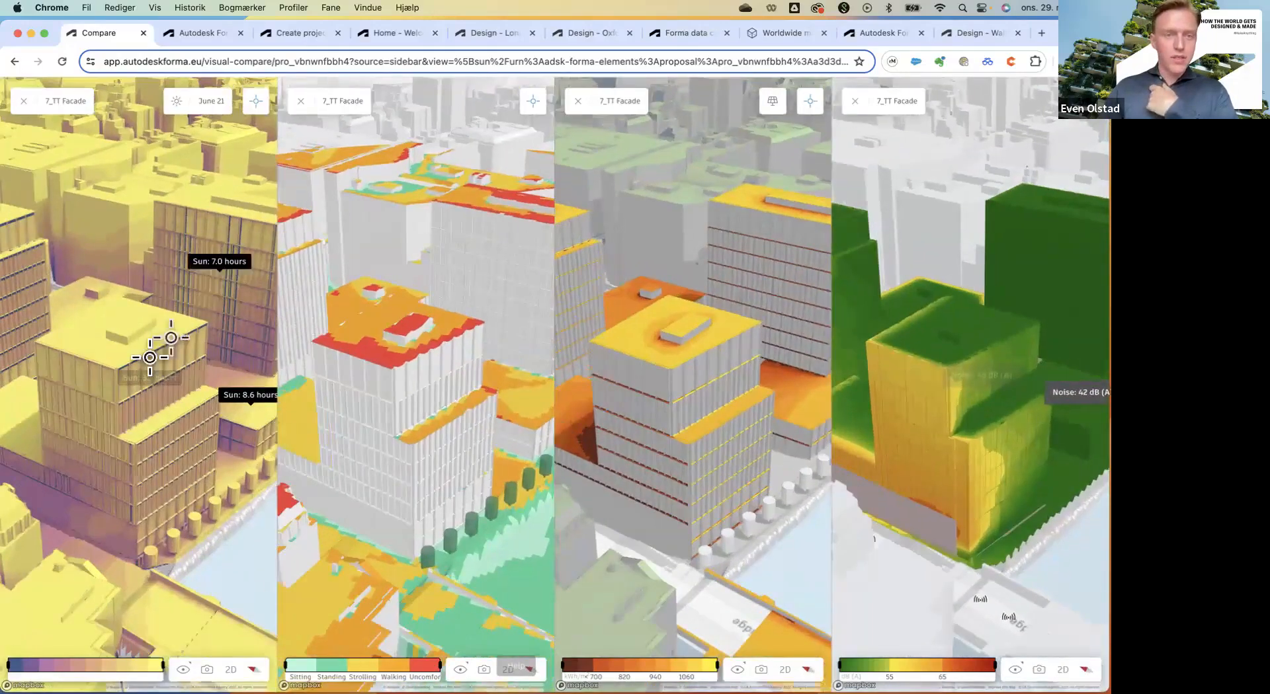
{"action": "left_click_drag", "start_coordinate": [129, 375], "coordinate": [111, 523]}
{"action": "scroll", "coordinate": [91, 481], "scroll_direction": "down", "scroll_amount": 5}
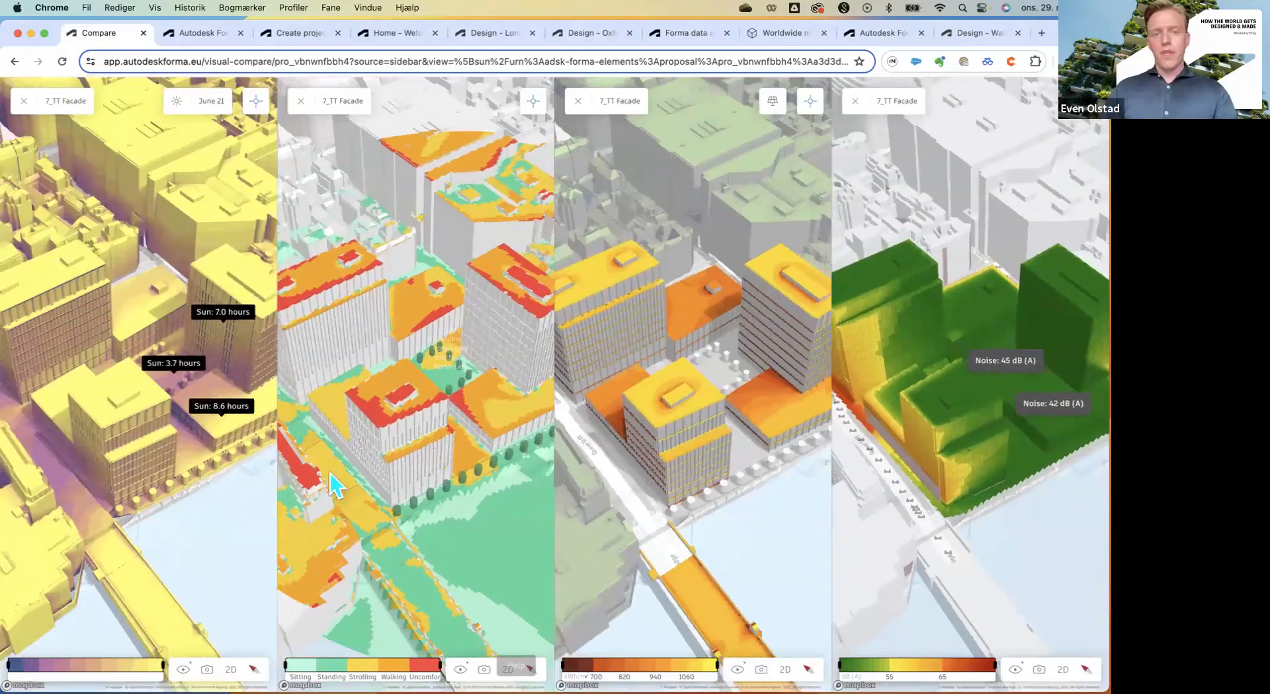
{"action": "scroll", "coordinate": [469, 437], "scroll_direction": "up", "scroll_amount": 5}
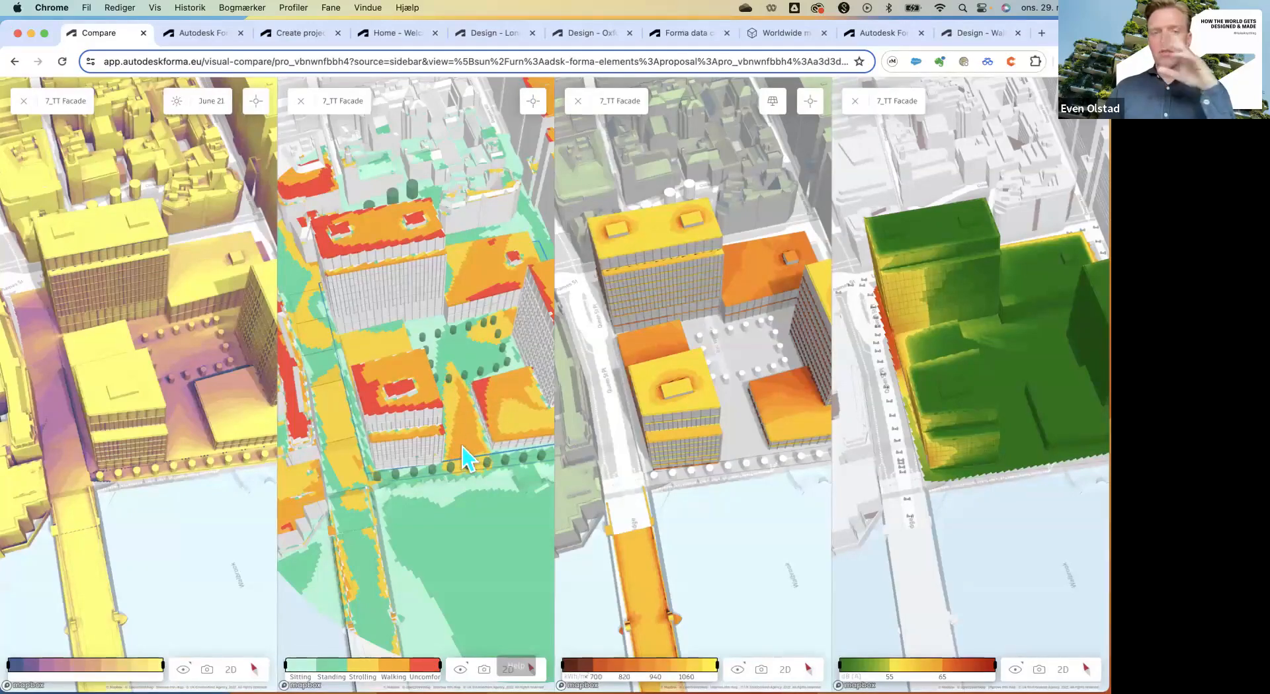
Orbit and zoom the four synced views closer around the plaza and buildings.
{"action": "left_click_drag", "start_coordinate": [422, 459], "coordinate": [522, 427]}
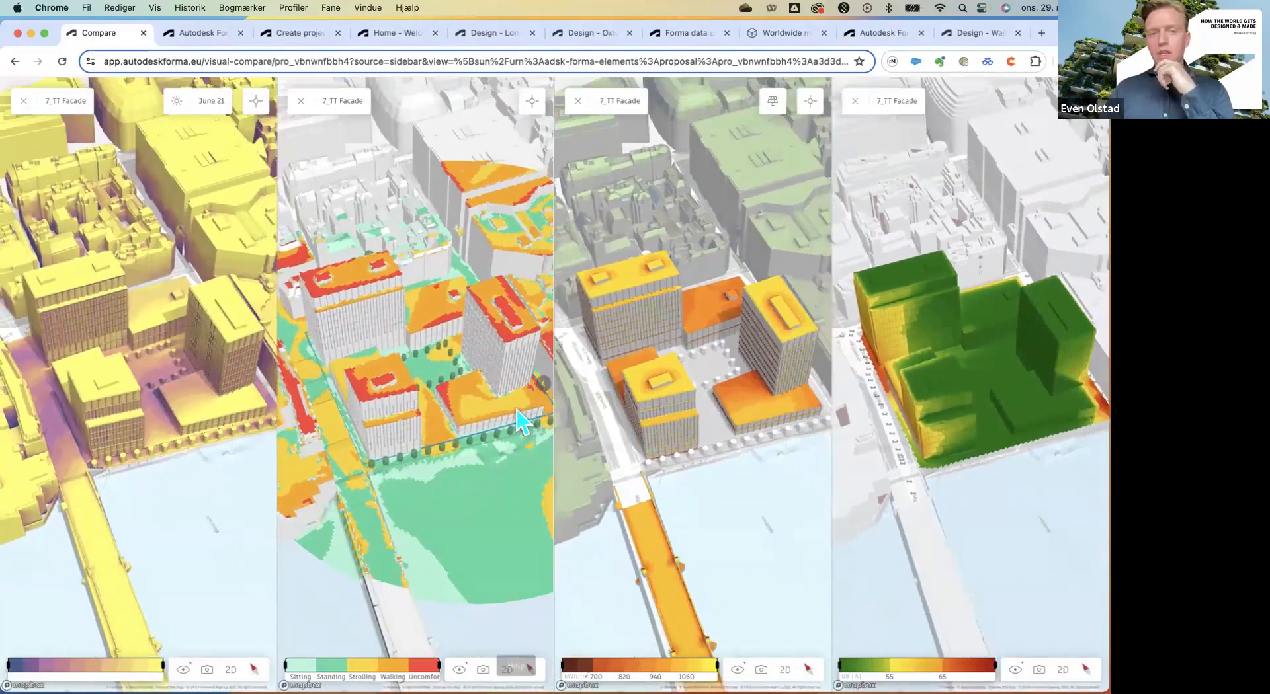
{"action": "scroll", "coordinate": [512, 410], "scroll_direction": "up", "scroll_amount": 1}
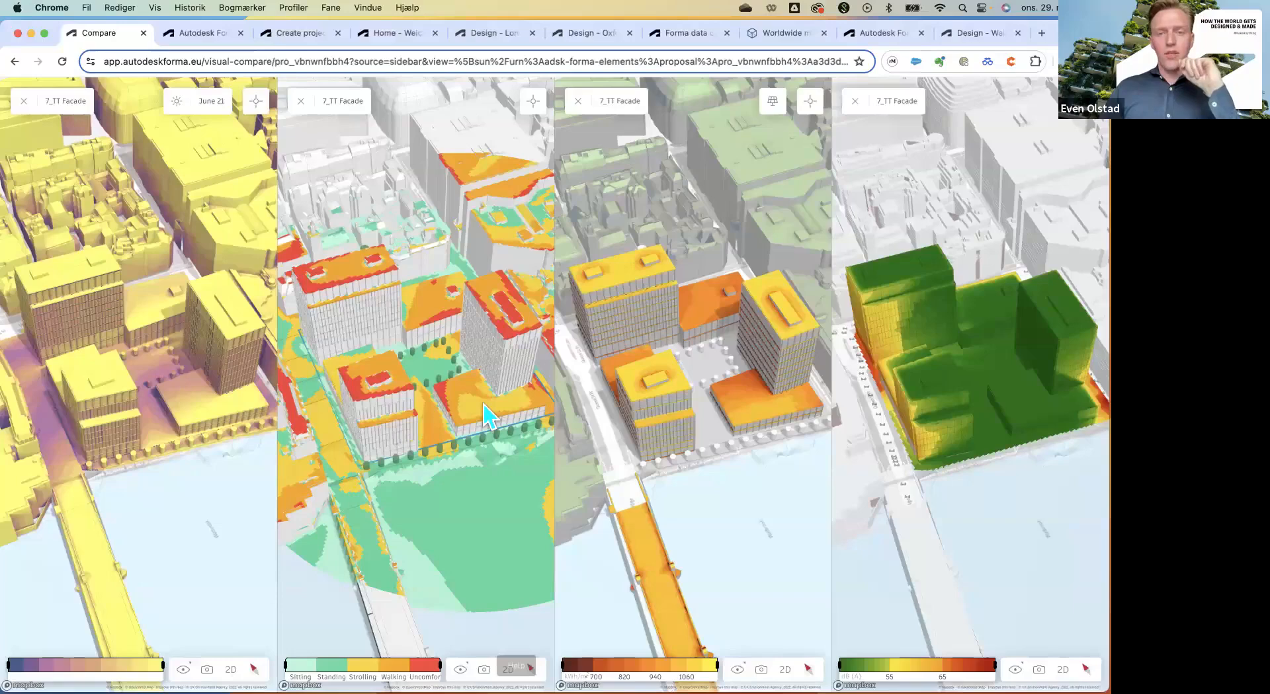
{"action": "mouse_move", "coordinate": [978, 416]}
{"action": "left_mouse_down"}
{"action": "mouse_move", "coordinate": [976, 447]}
{"action": "mouse_move", "coordinate": [969, 394]}
{"action": "mouse_move", "coordinate": [1029, 354]}
{"action": "mouse_move", "coordinate": [1009, 368]}
{"action": "mouse_move", "coordinate": [994, 306]}
{"action": "mouse_move", "coordinate": [959, 410]}
{"action": "left_mouse_up"}
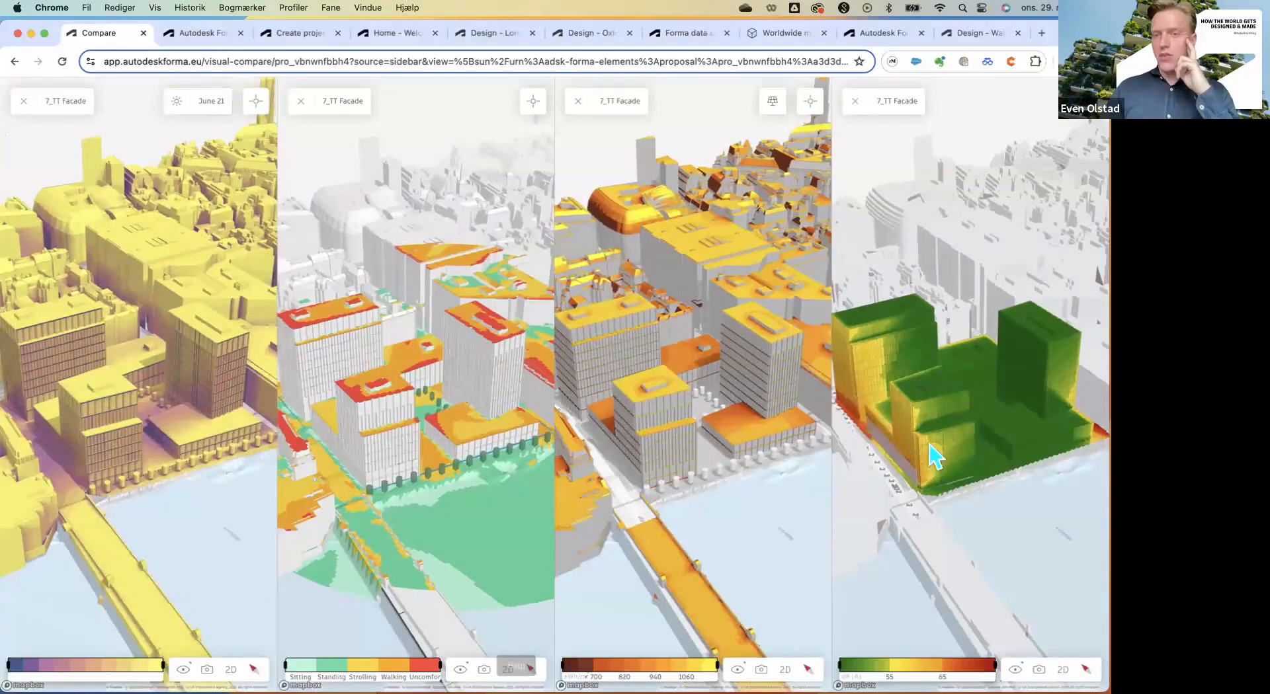
{"action": "left_click_drag", "start_coordinate": [951, 460], "coordinate": [1090, 378]}
{"action": "left_click_drag", "start_coordinate": [930, 406], "coordinate": [1024, 390]}
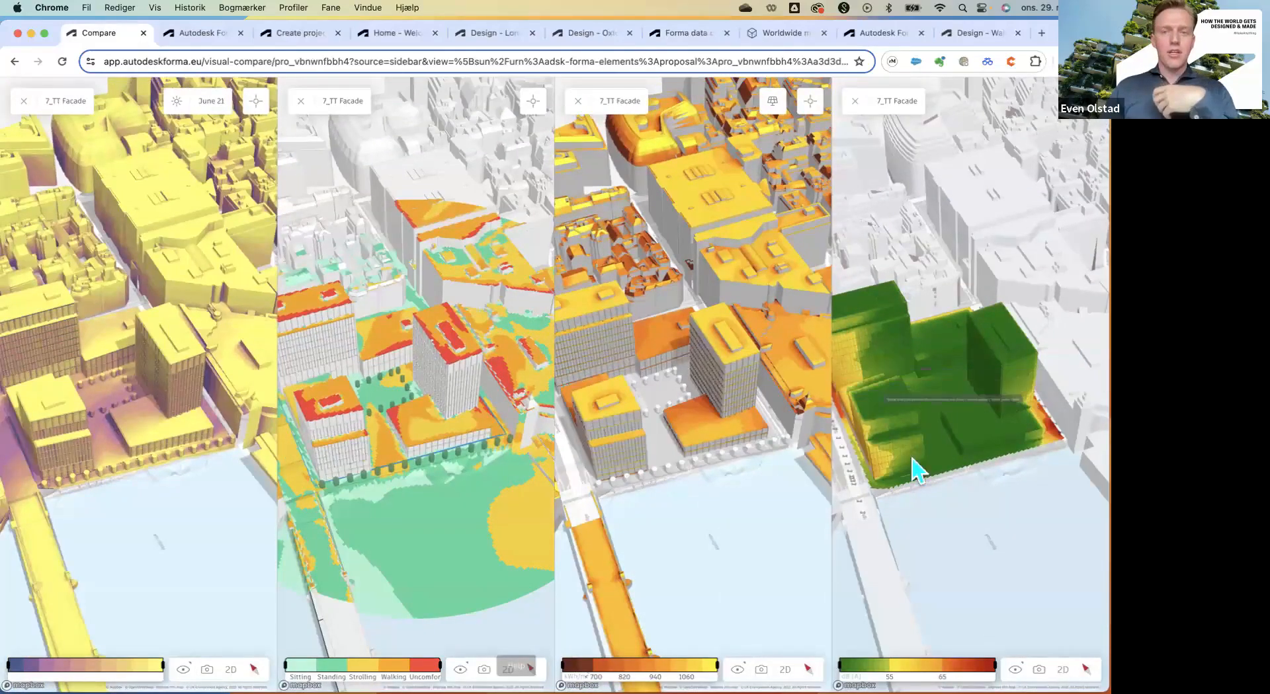
{"action": "left_click_drag", "start_coordinate": [853, 496], "coordinate": [867, 479]}
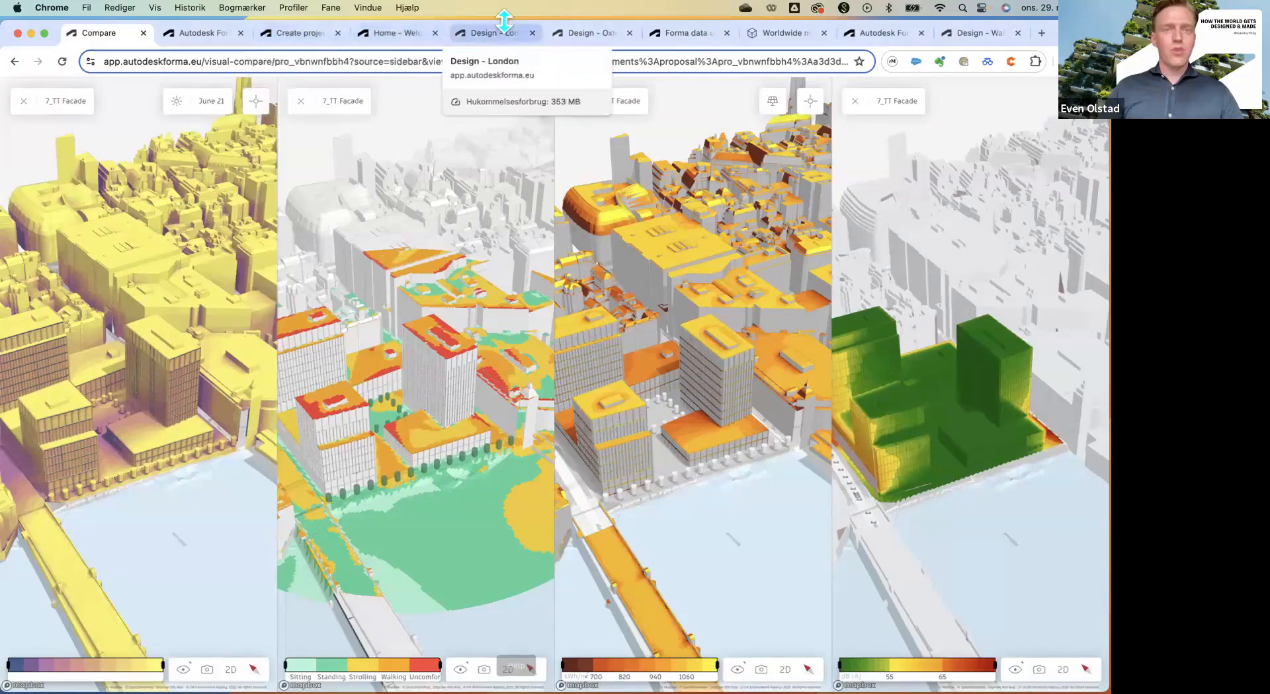
Switch to Oxford's 3_Ready to sketch and select a row-house block showing 864 m² GFA, 8 units.
{"action": "left_click", "coordinate": [586, 32]}
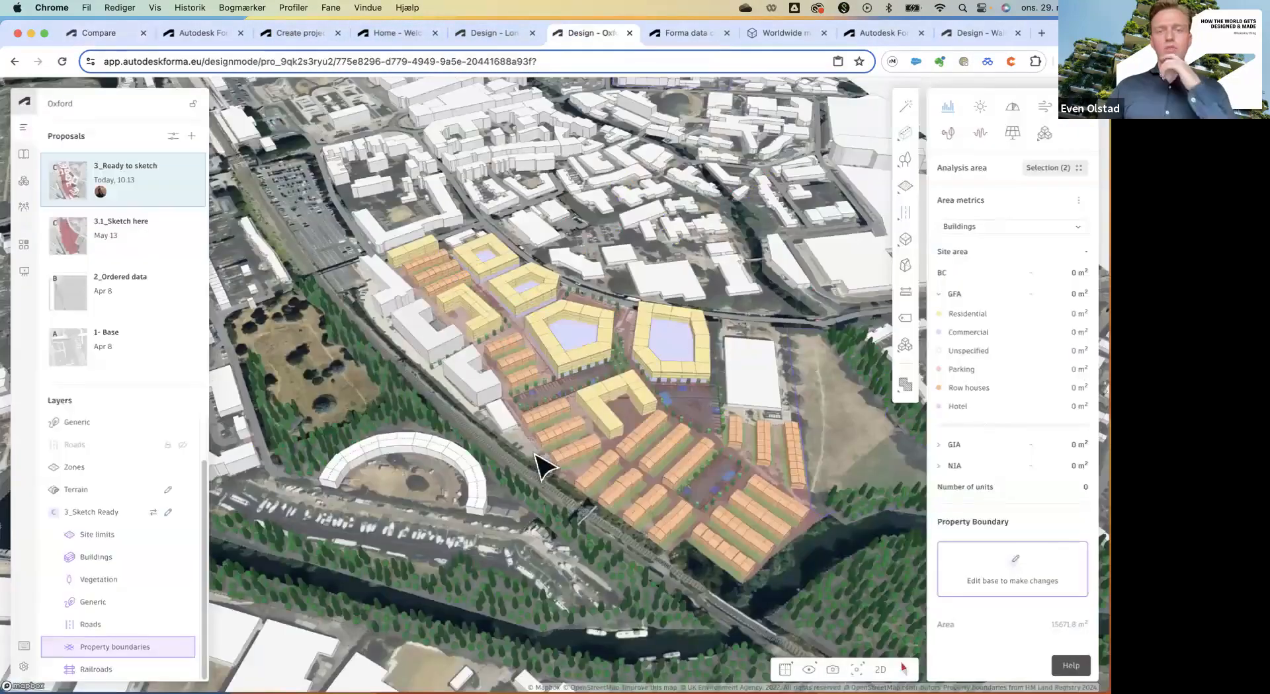
{"action": "left_click_drag", "start_coordinate": [535, 443], "coordinate": [682, 392]}
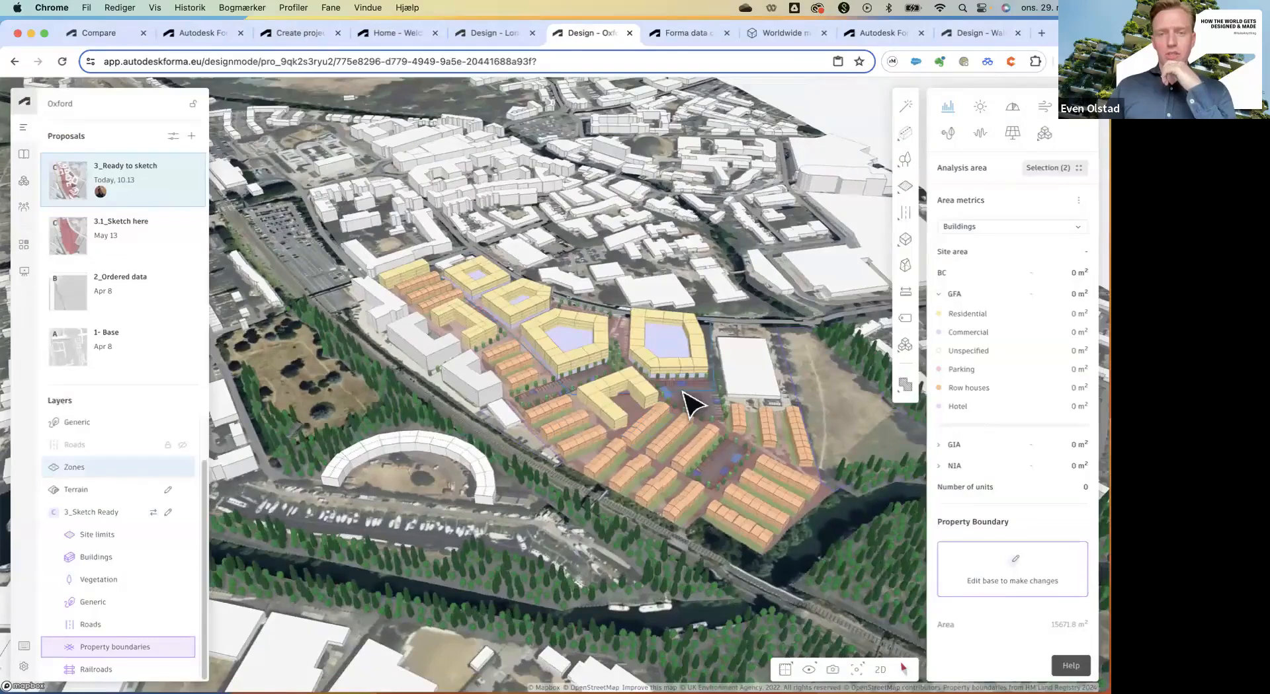
{"action": "scroll", "coordinate": [682, 391], "scroll_direction": "up", "scroll_amount": 2}
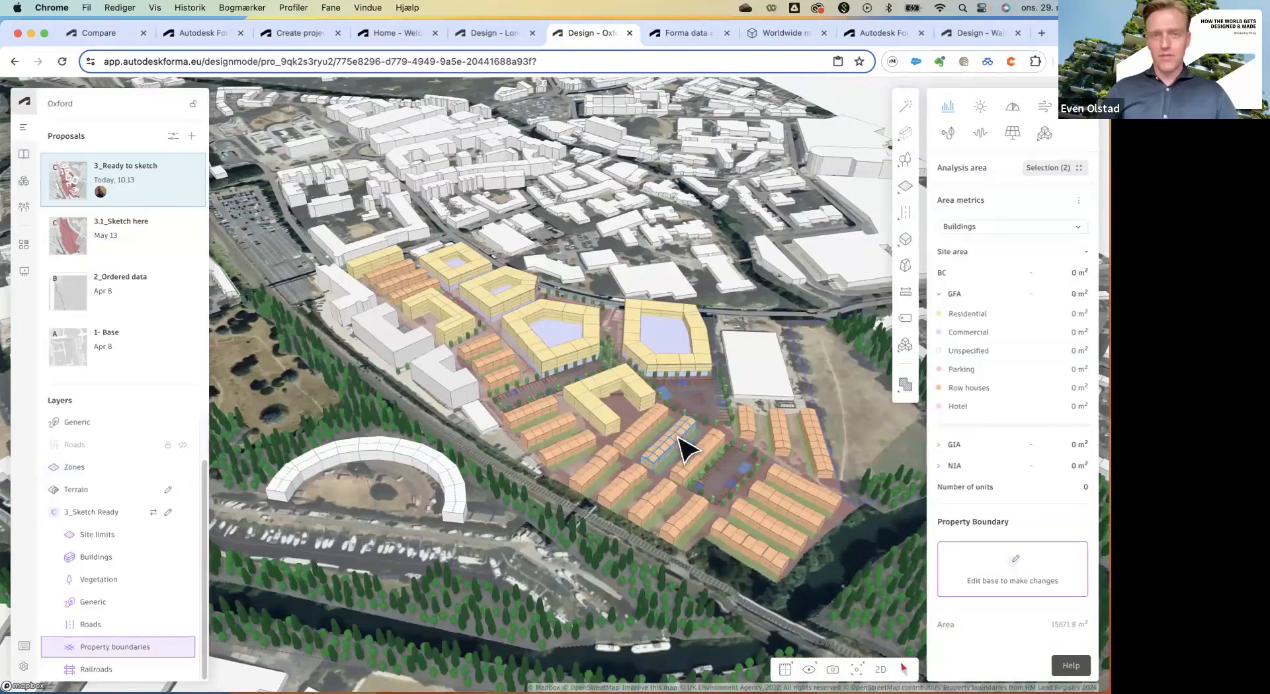
{"action": "scroll", "coordinate": [681, 450], "scroll_direction": "up", "scroll_amount": 5}
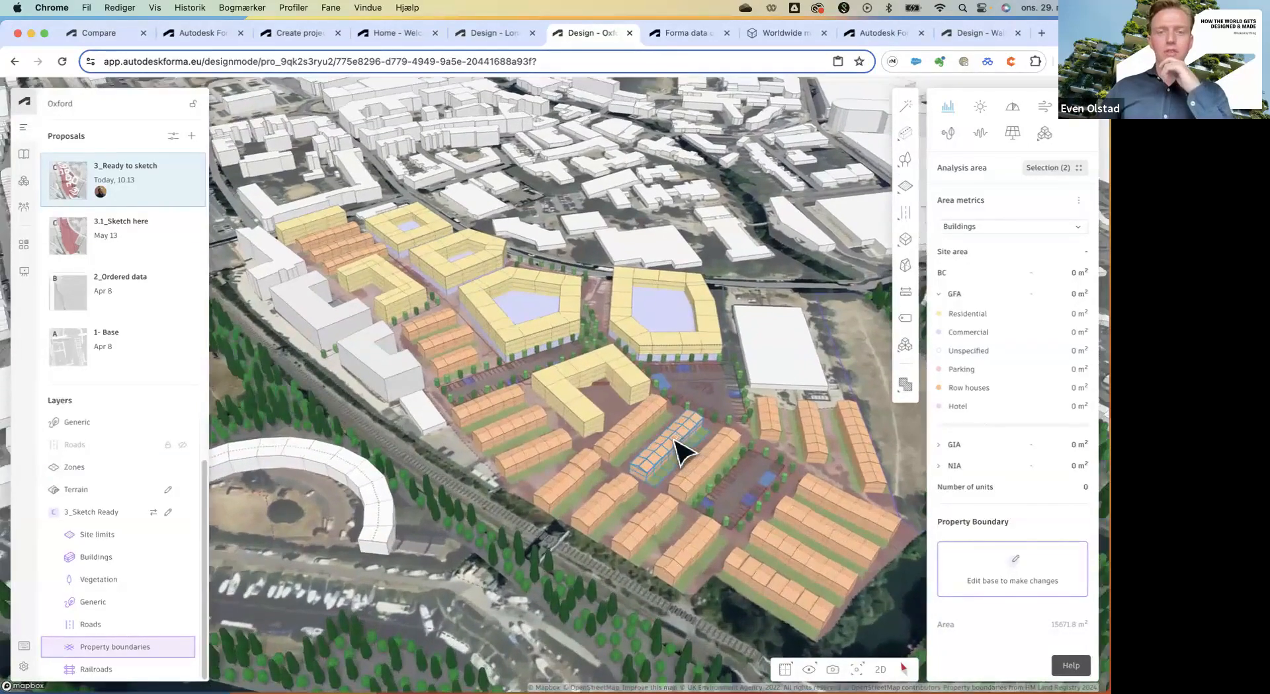
{"action": "left_click", "coordinate": [587, 488]}
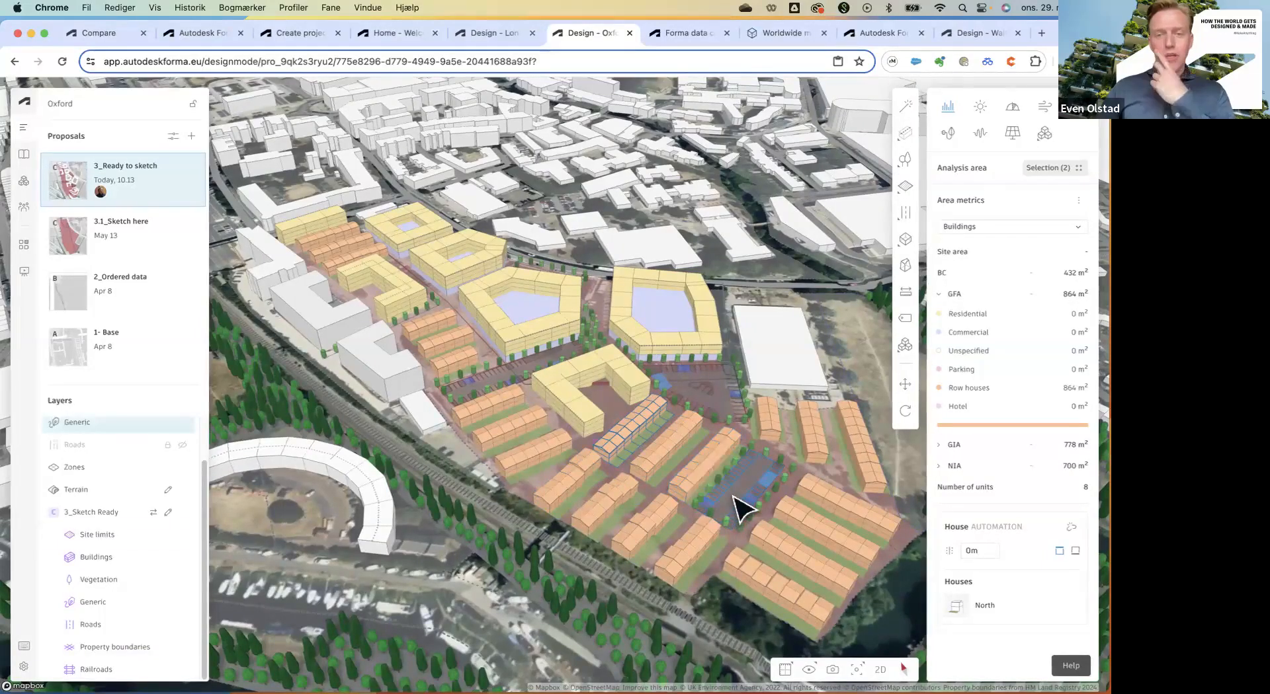
{"action": "scroll", "coordinate": [740, 515], "scroll_direction": "up", "scroll_amount": 2}
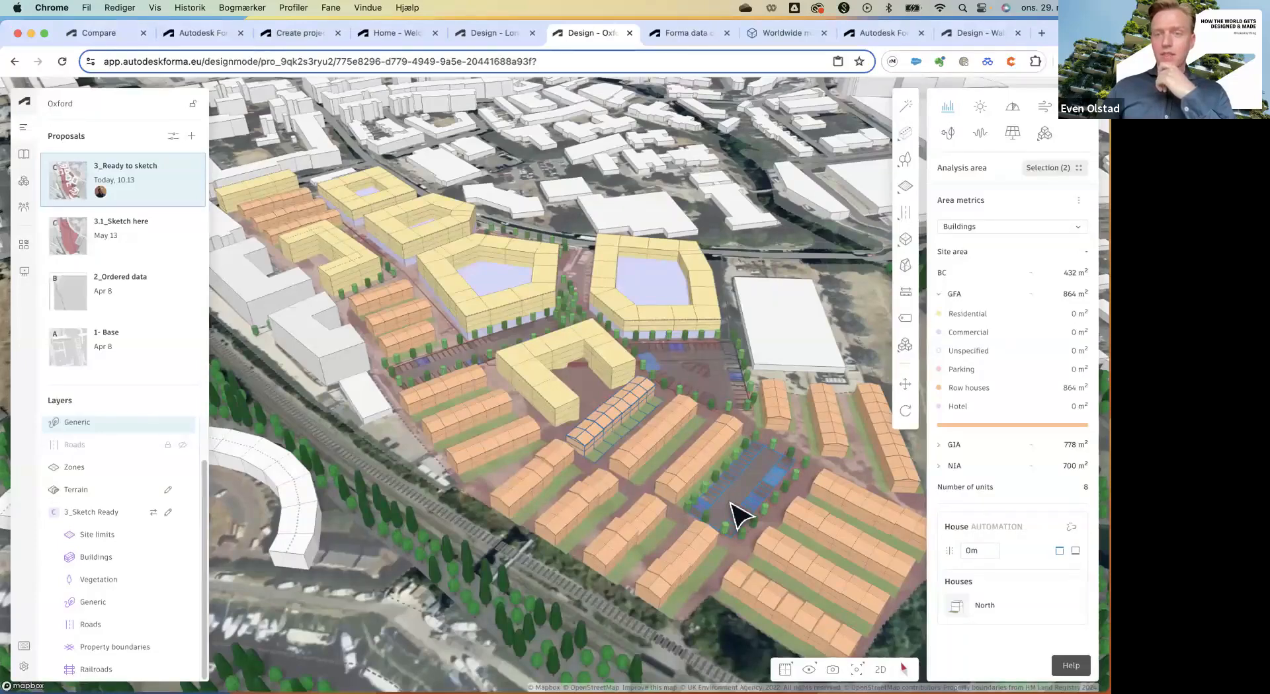
{"action": "left_click", "coordinate": [904, 345]}
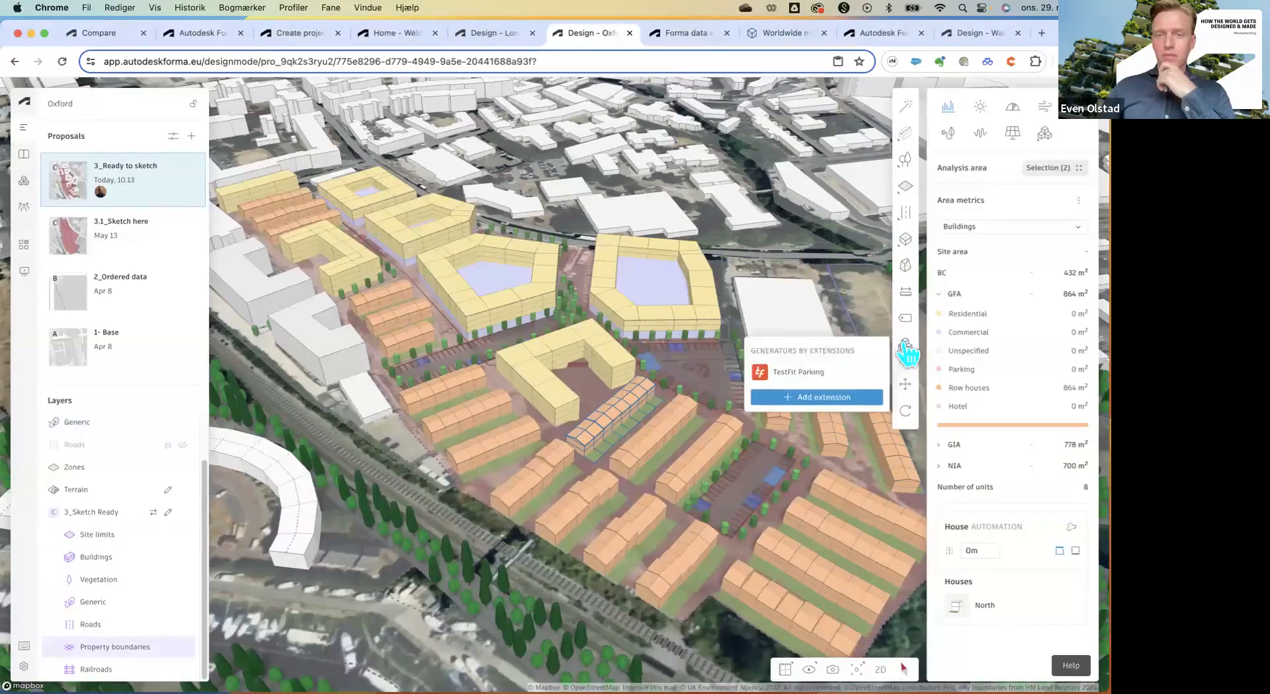
{"action": "left_click", "coordinate": [584, 417]}
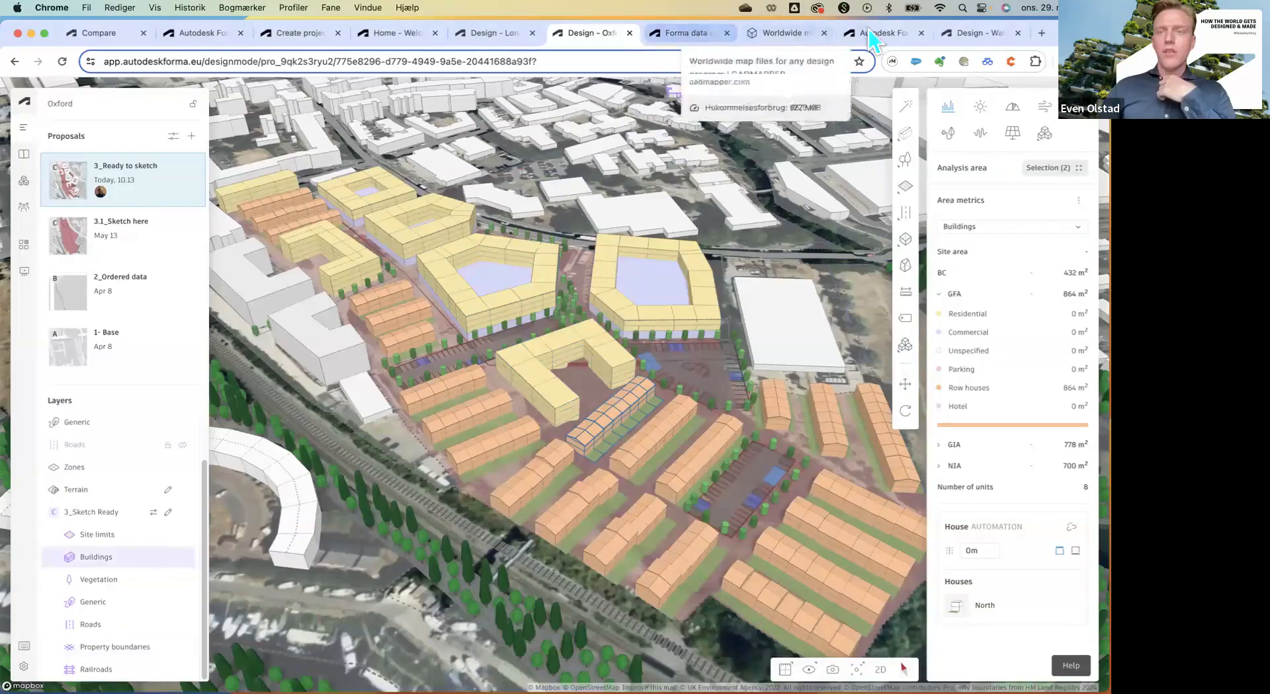
Look over the Washington 5 - Proposal Facade options, then return to the London project.
{"action": "left_click", "coordinate": [975, 33]}
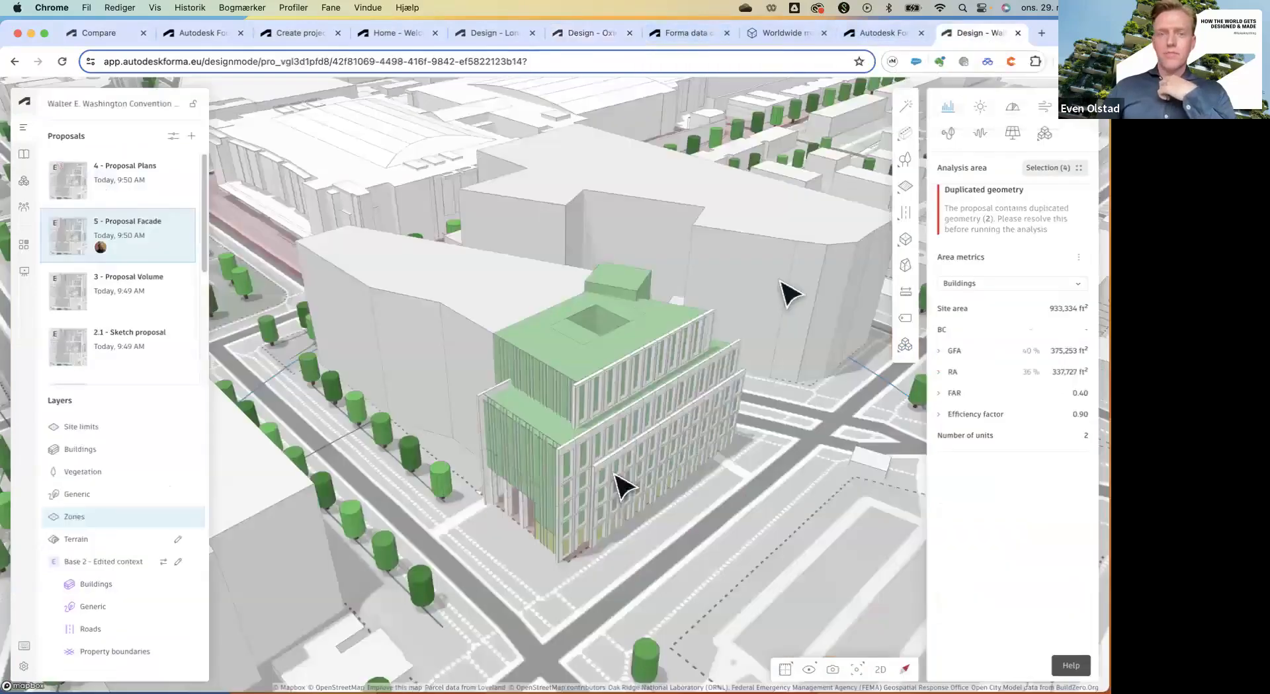
{"action": "right_click_drag", "start_coordinate": [593, 499], "coordinate": [615, 488]}
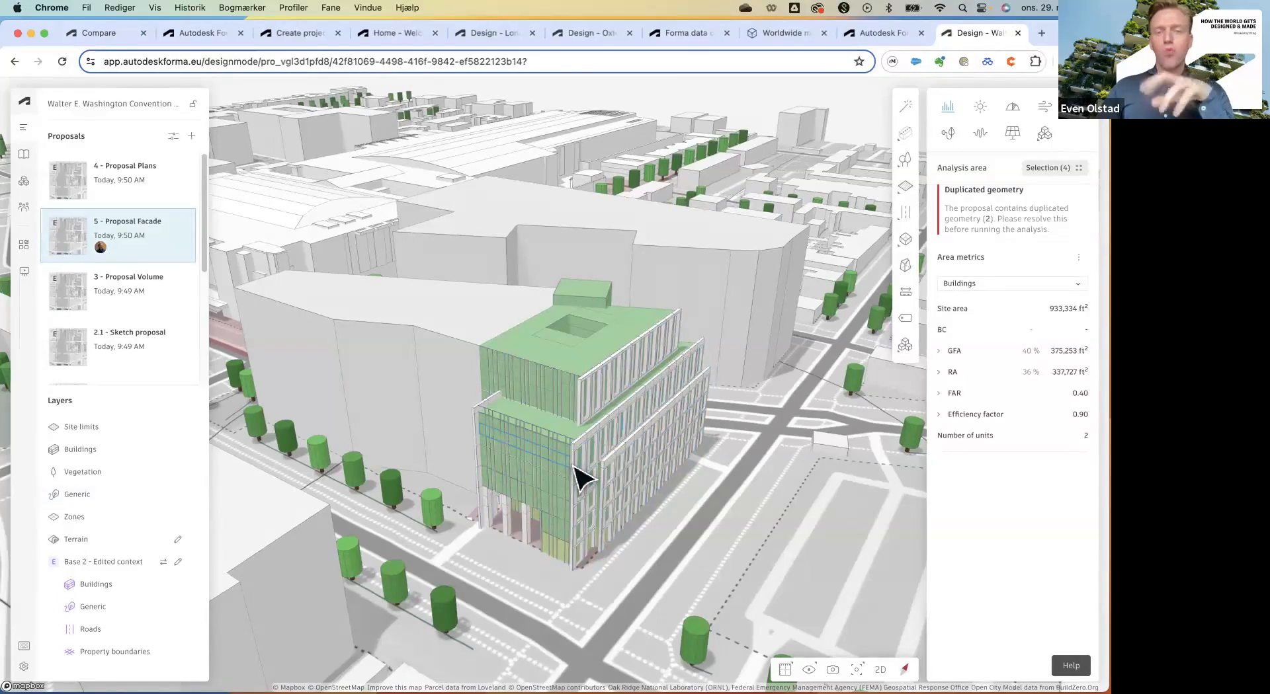
{"action": "left_click", "coordinate": [183, 222]}
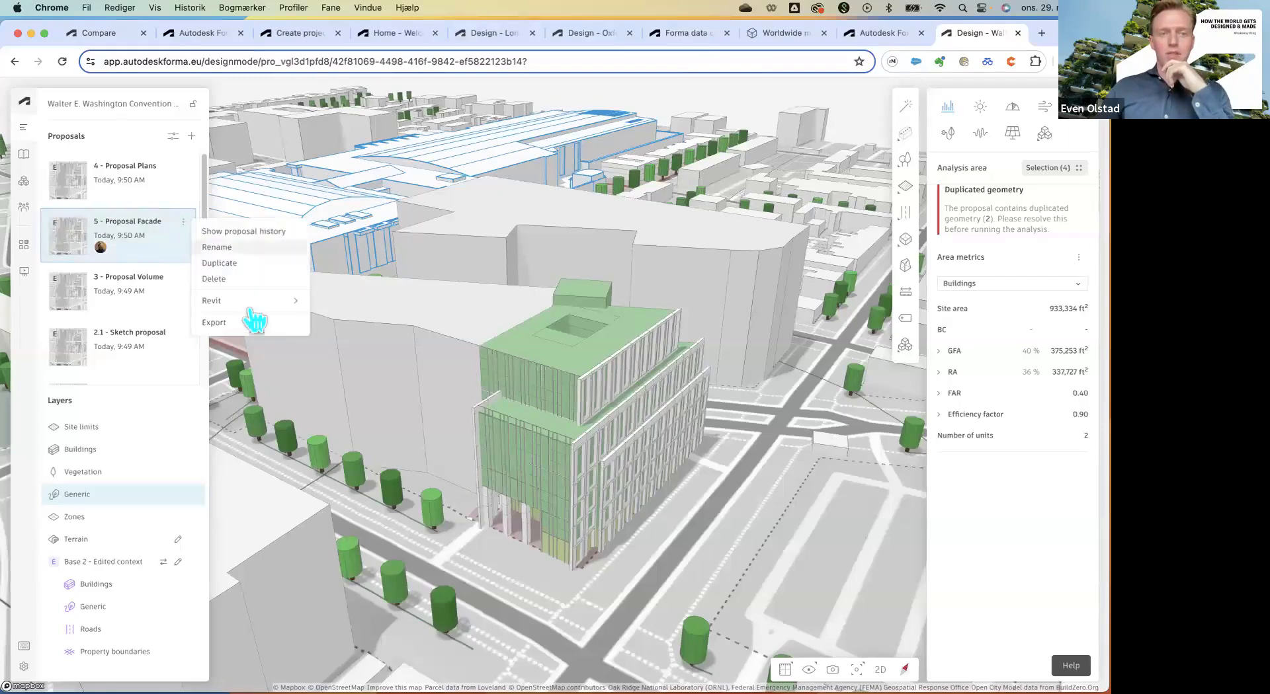
{"action": "mouse_move", "coordinate": [258, 308]}
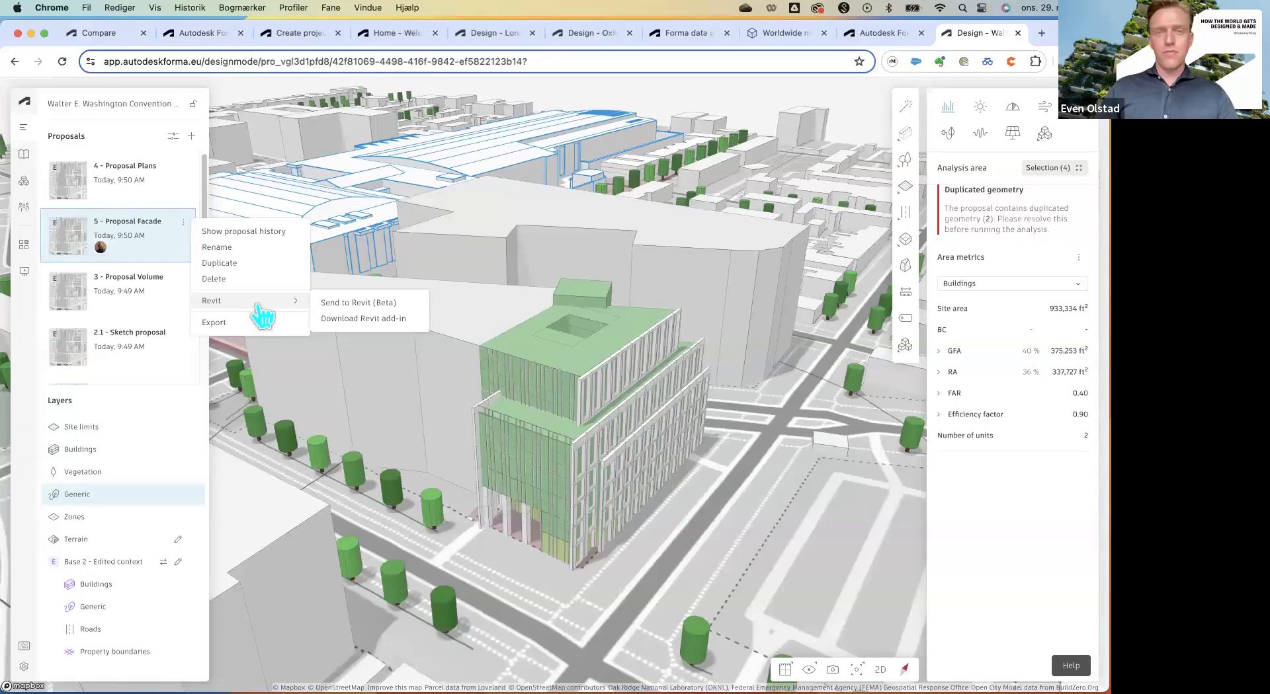
{"action": "left_click", "coordinate": [507, 38]}
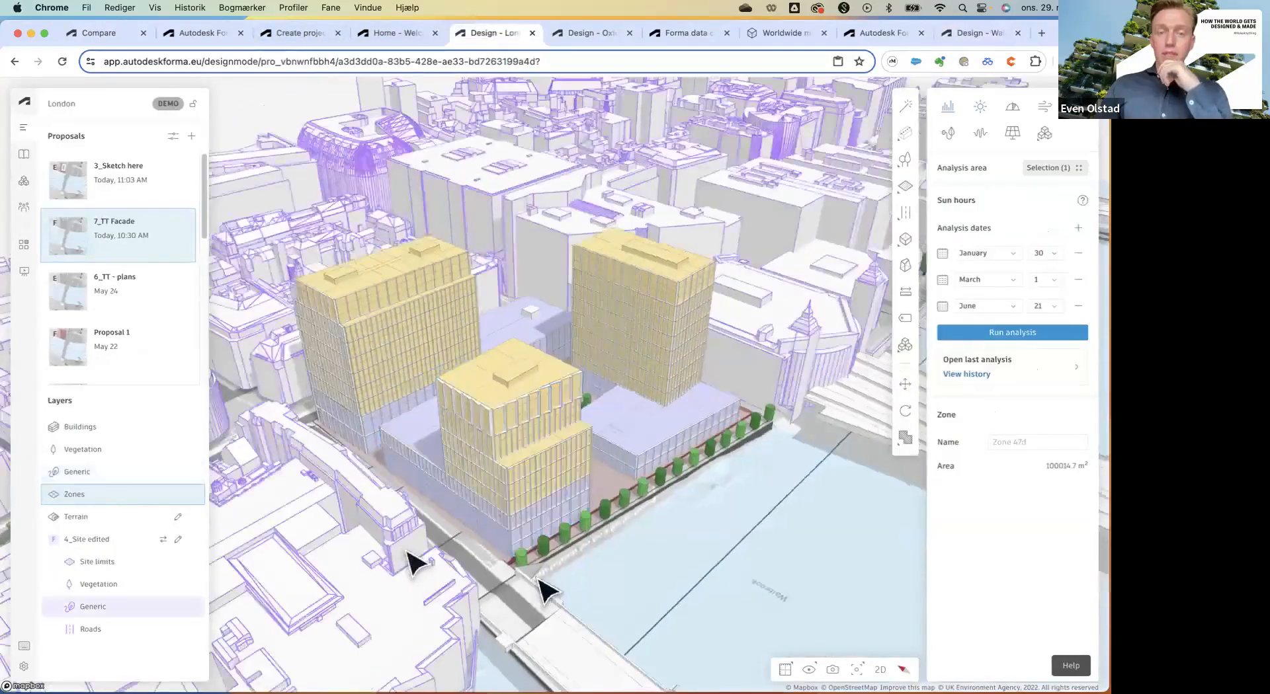
Survey the London scene and its context buildings, then open the proposal Compare page.
{"action": "scroll", "coordinate": [536, 583], "scroll_direction": "down", "scroll_amount": 2}
{"action": "left_click_drag", "start_coordinate": [533, 587], "coordinate": [320, 595]}
{"action": "scroll", "coordinate": [410, 547], "scroll_direction": "down", "scroll_amount": 2}
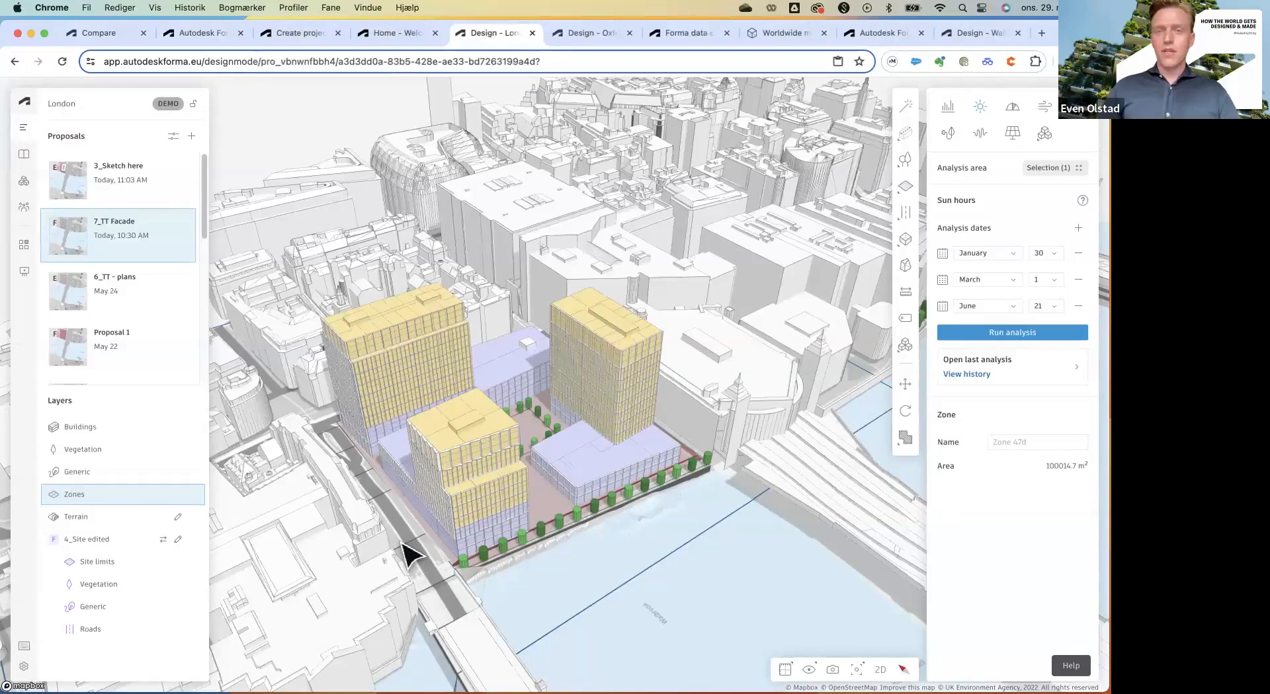
{"action": "left_click", "coordinate": [741, 185]}
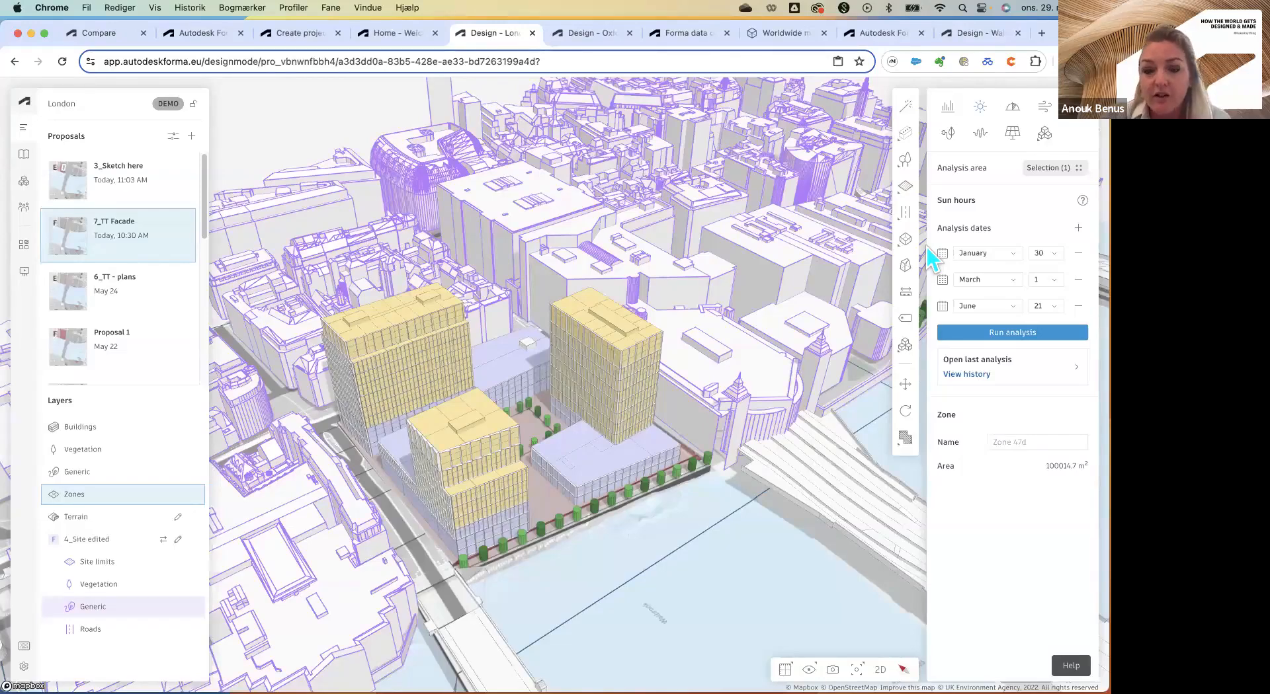
{"action": "left_click", "coordinate": [646, 445]}
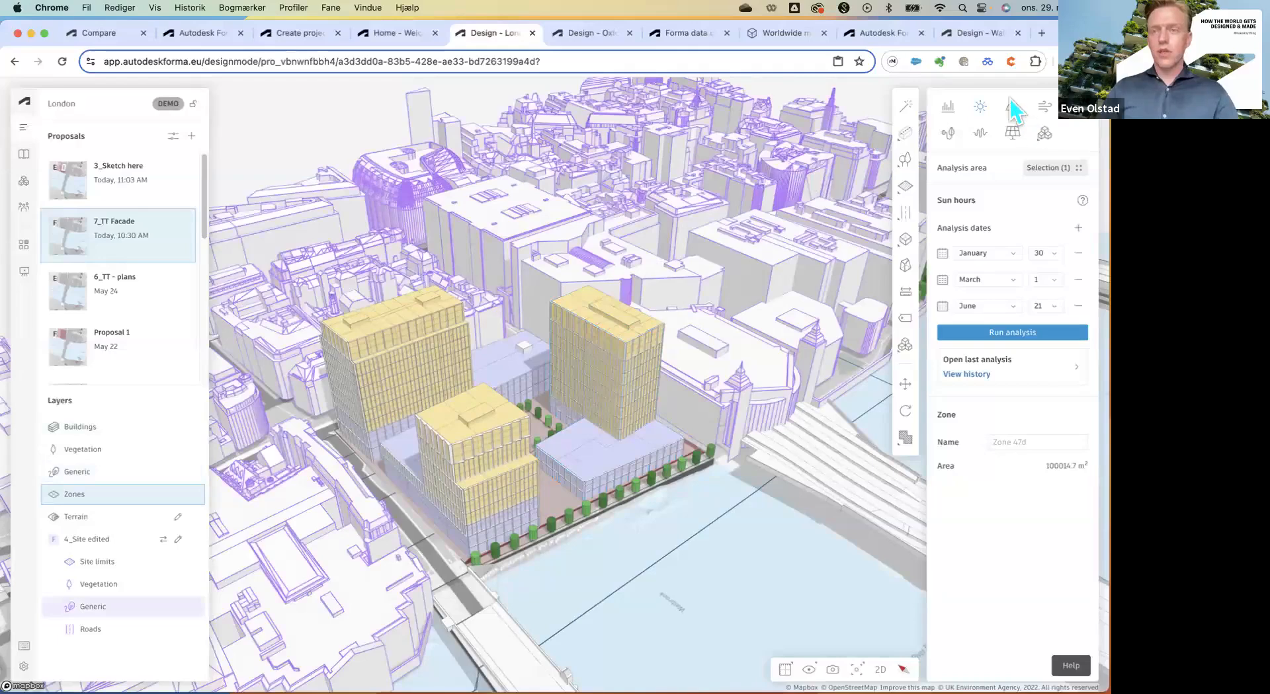
{"action": "left_click", "coordinate": [24, 247]}
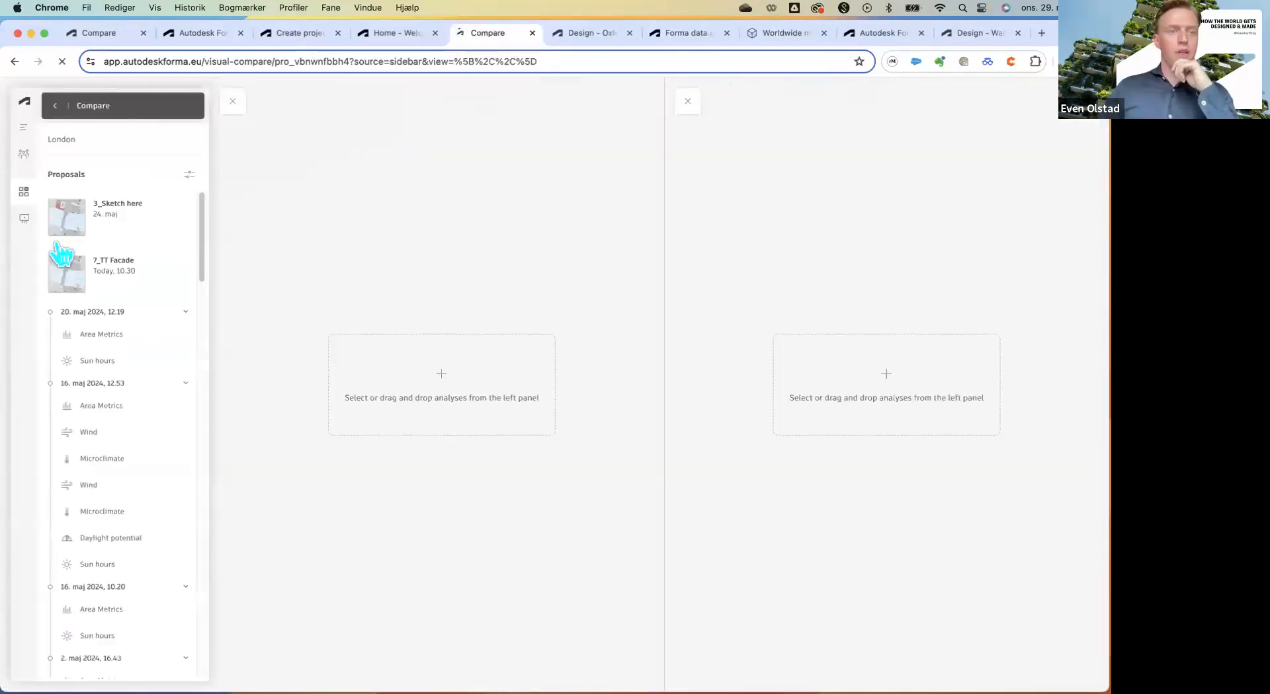
Load the 7_TT Facade Sun hours result and remove the empty second comparison pane.
{"action": "left_click", "coordinate": [107, 366]}
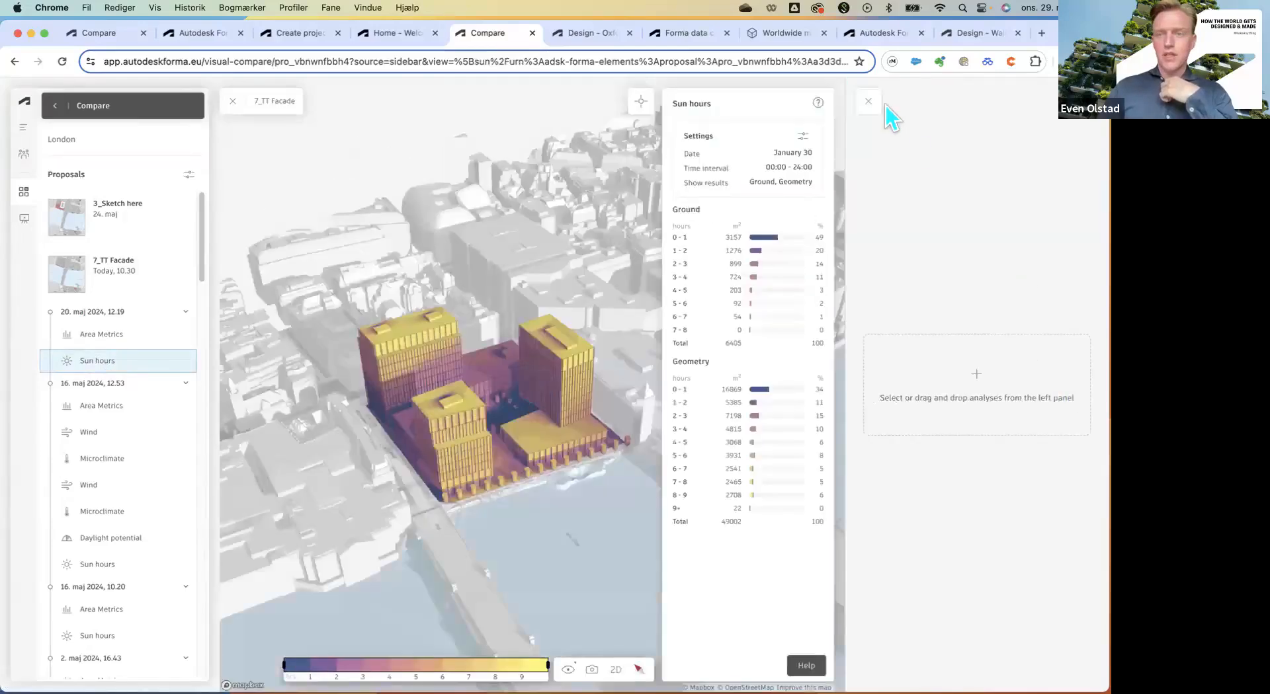
{"action": "left_click", "coordinate": [869, 101]}
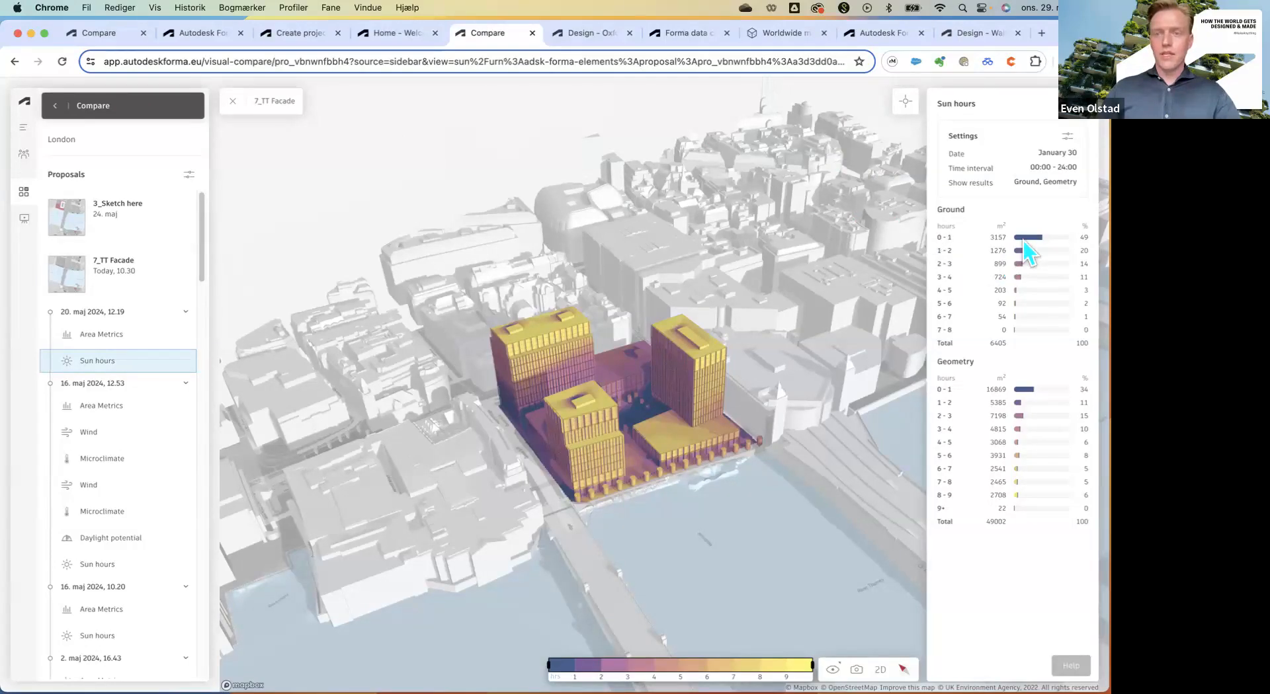
Set the sun hours analysis date to March 1.
{"action": "left_click", "coordinate": [1067, 136]}
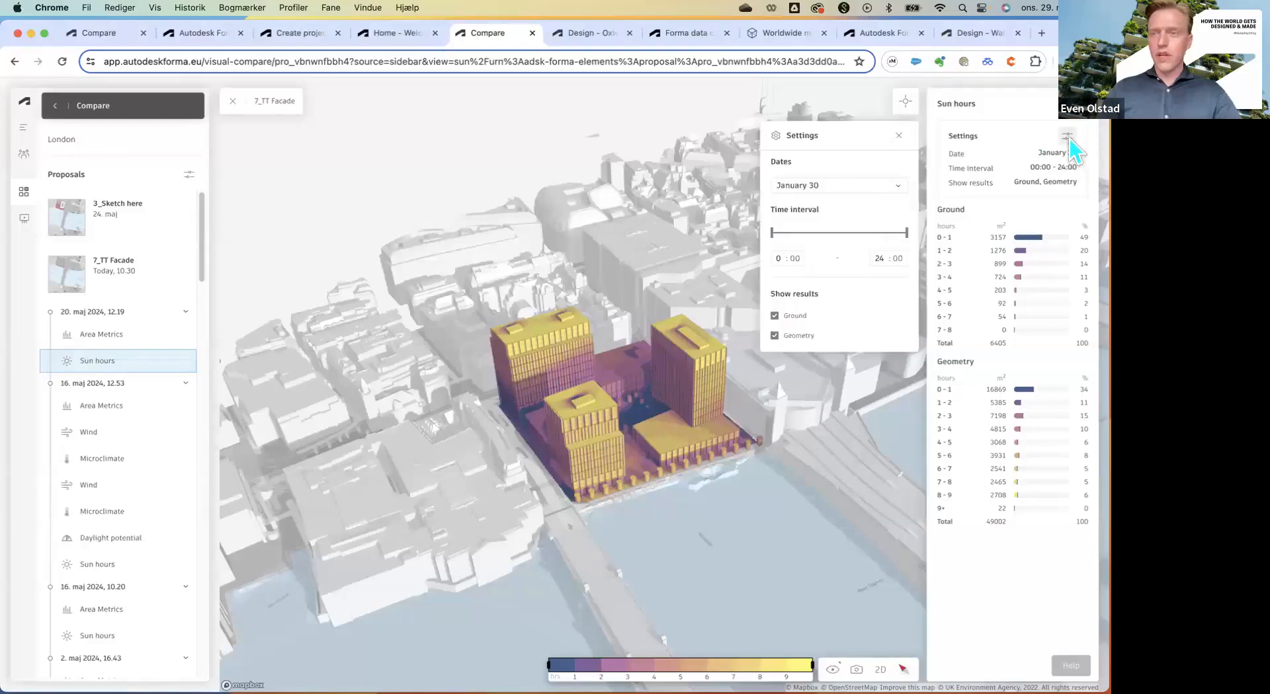
{"action": "left_click", "coordinate": [875, 187]}
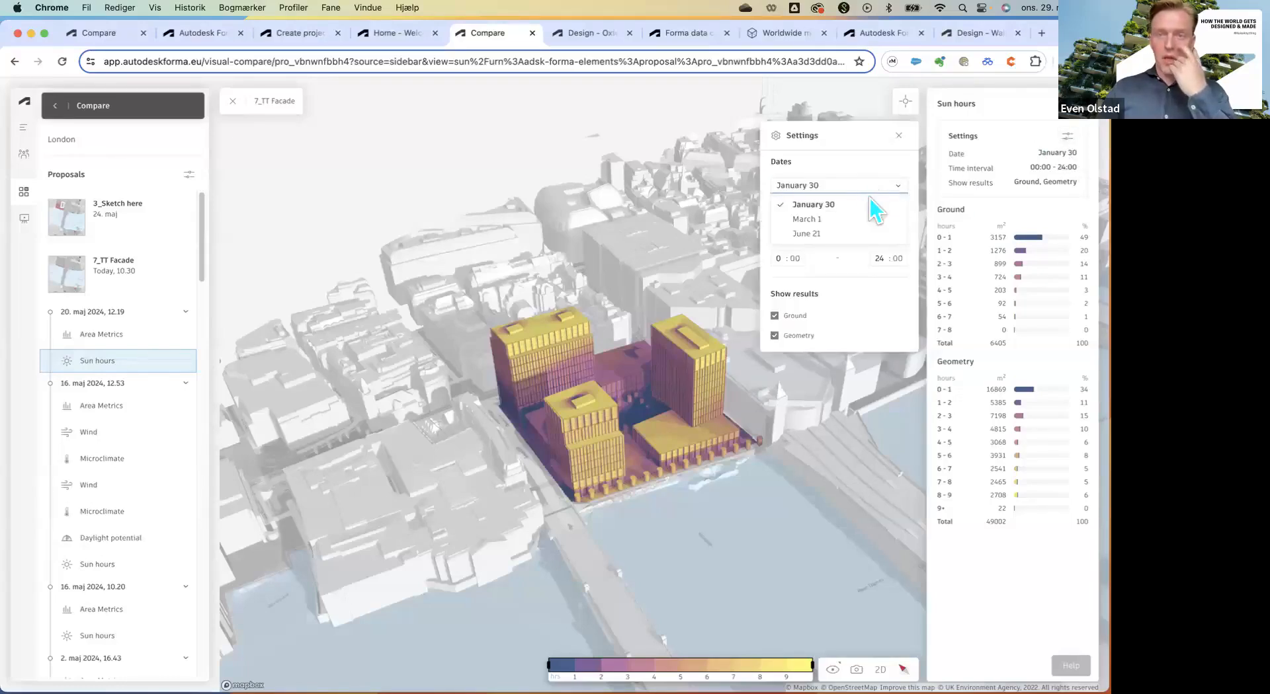
{"action": "left_click", "coordinate": [844, 222]}
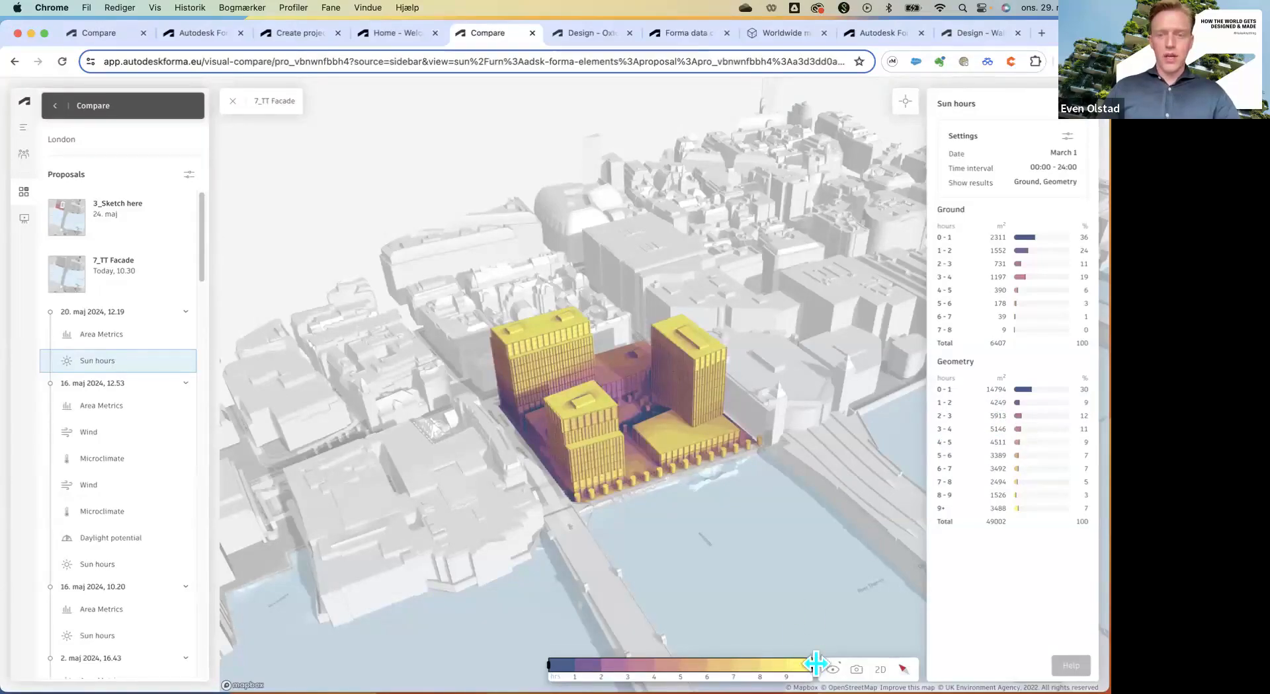
Drag the legend range handles to filter out areas receiving under 2 sun hours.
{"action": "mouse_move", "coordinate": [815, 664]}
{"action": "left_mouse_down"}
{"action": "mouse_move", "coordinate": [601, 664]}
{"action": "mouse_move", "coordinate": [815, 664]}
{"action": "left_mouse_up"}
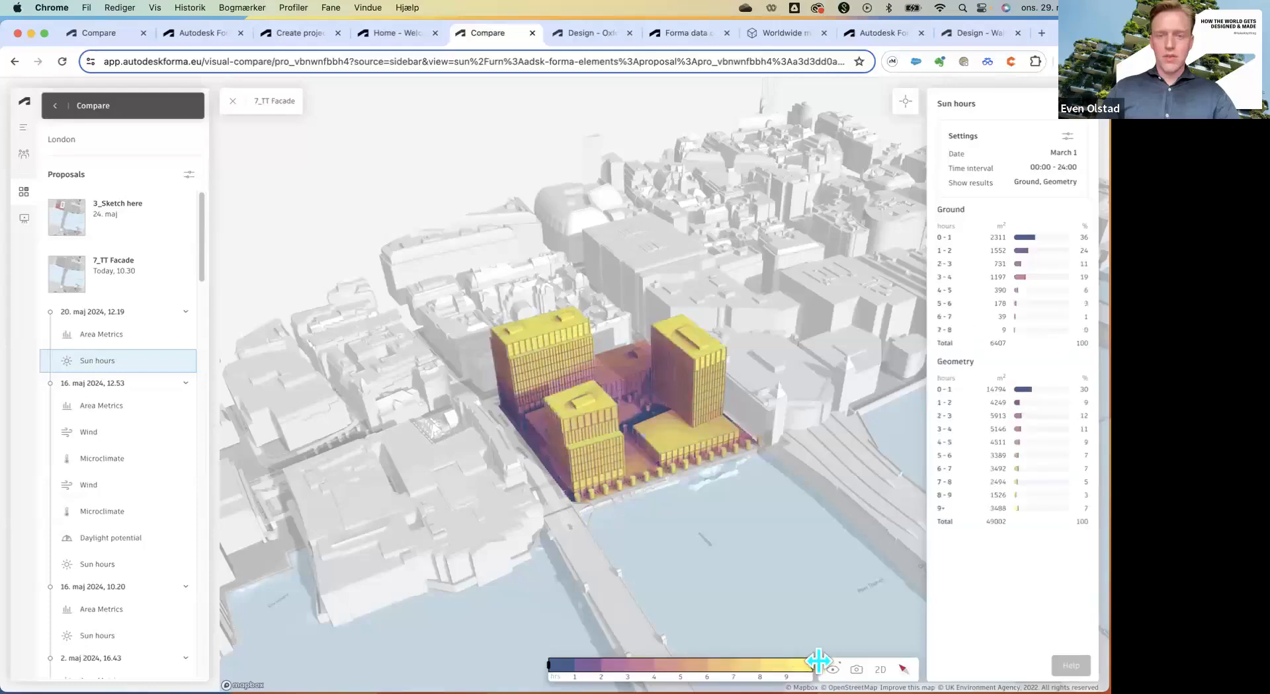
{"action": "left_click_drag", "start_coordinate": [548, 663], "coordinate": [601, 664]}
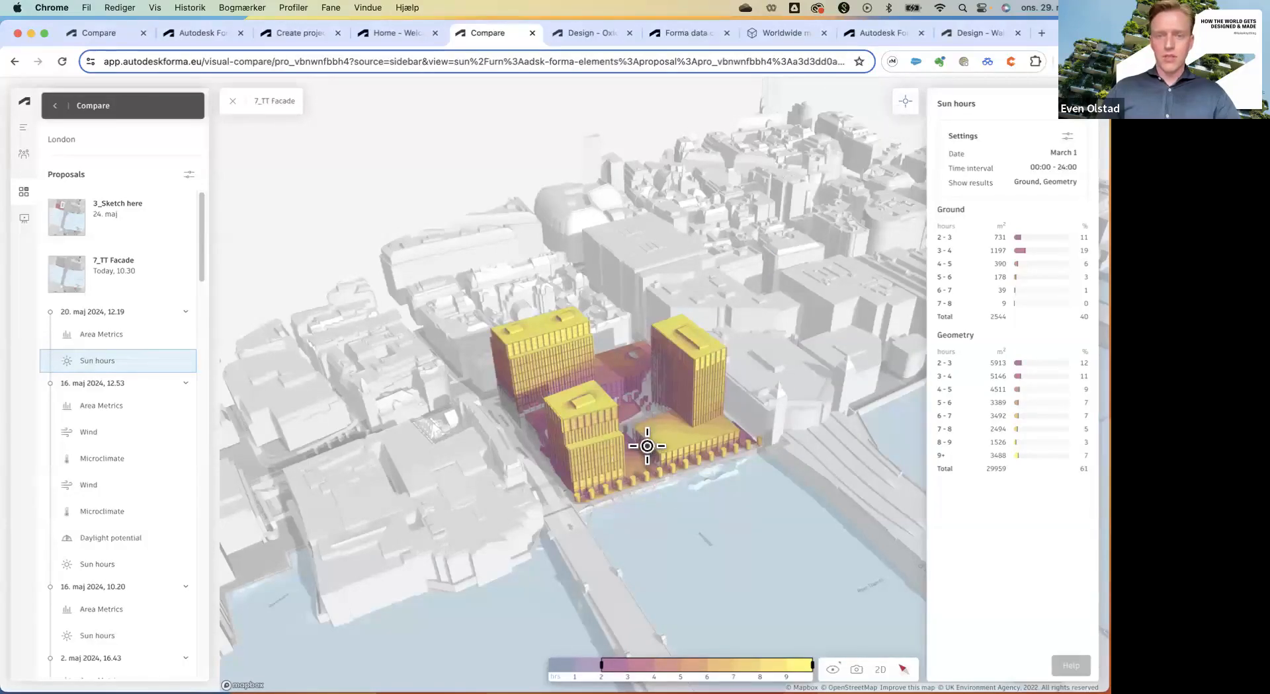
{"action": "mouse_move", "coordinate": [635, 398]}
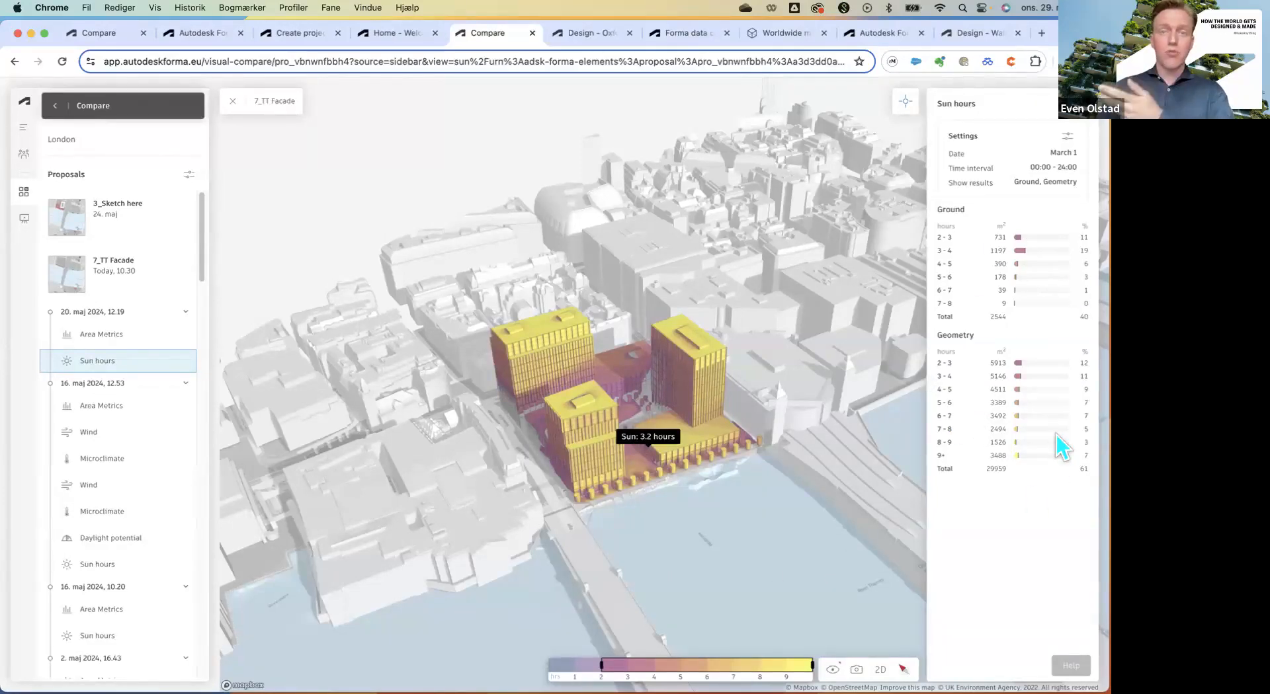
{"action": "left_click", "coordinate": [855, 669]}
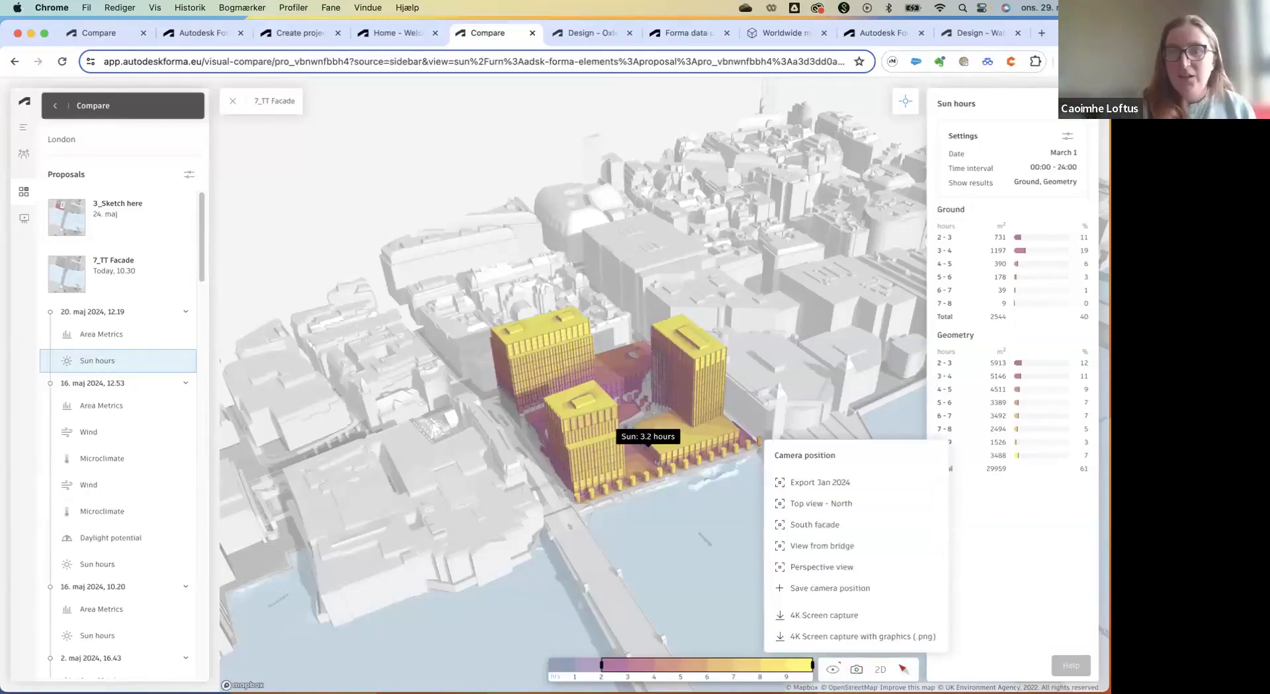
{"action": "left_click", "coordinate": [995, 605]}
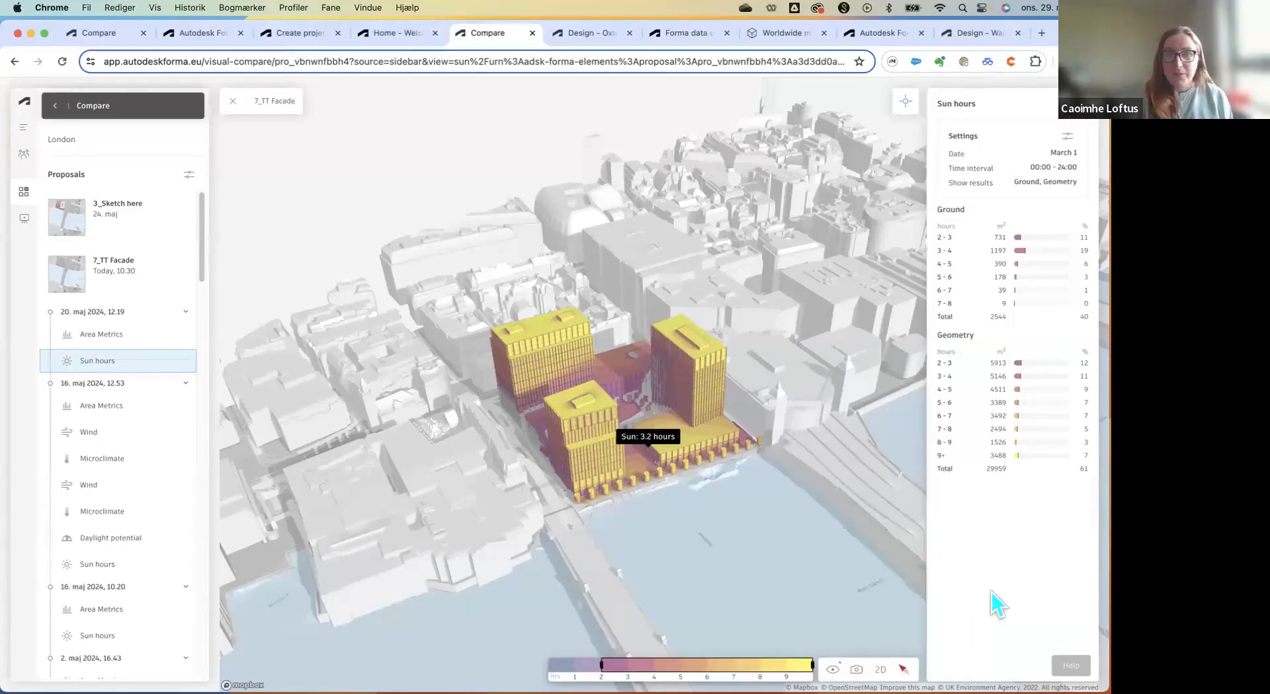
{"action": "left_click", "coordinate": [1067, 135]}
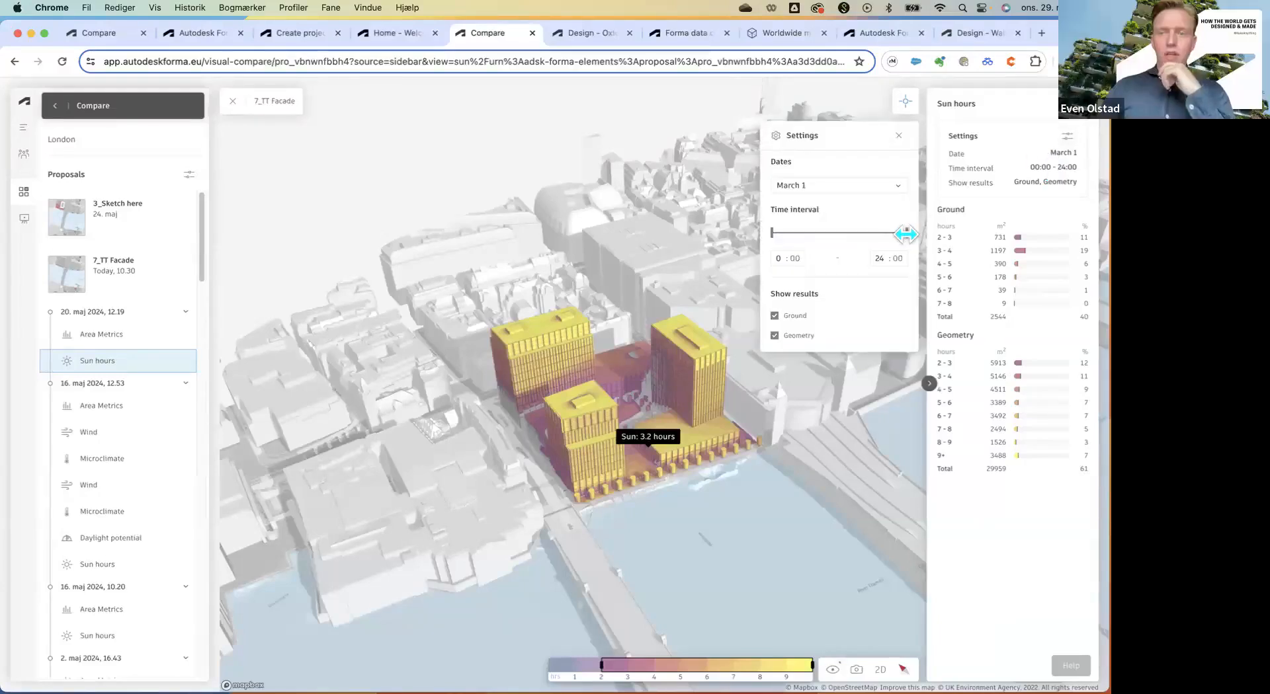
Limit the March 1 sun-hour time interval to 07:00–14:00.
{"action": "left_click_drag", "start_coordinate": [894, 232], "coordinate": [867, 233]}
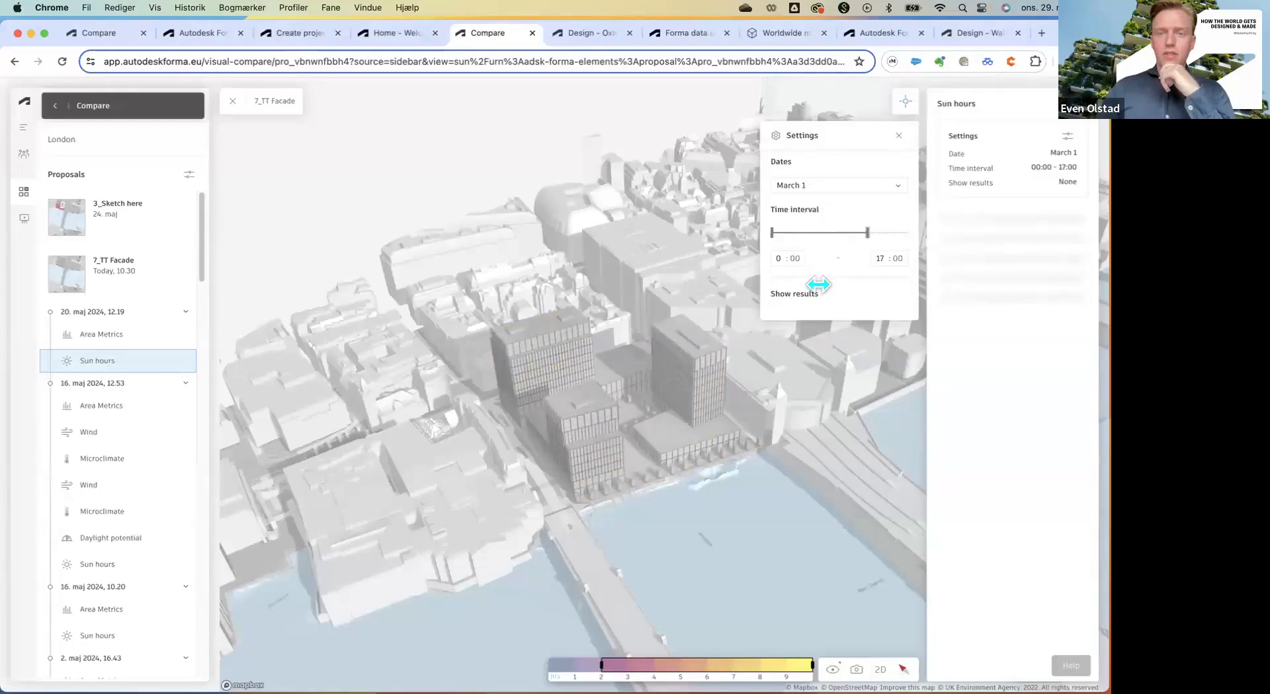
{"action": "left_click_drag", "start_coordinate": [772, 233], "coordinate": [819, 285]}
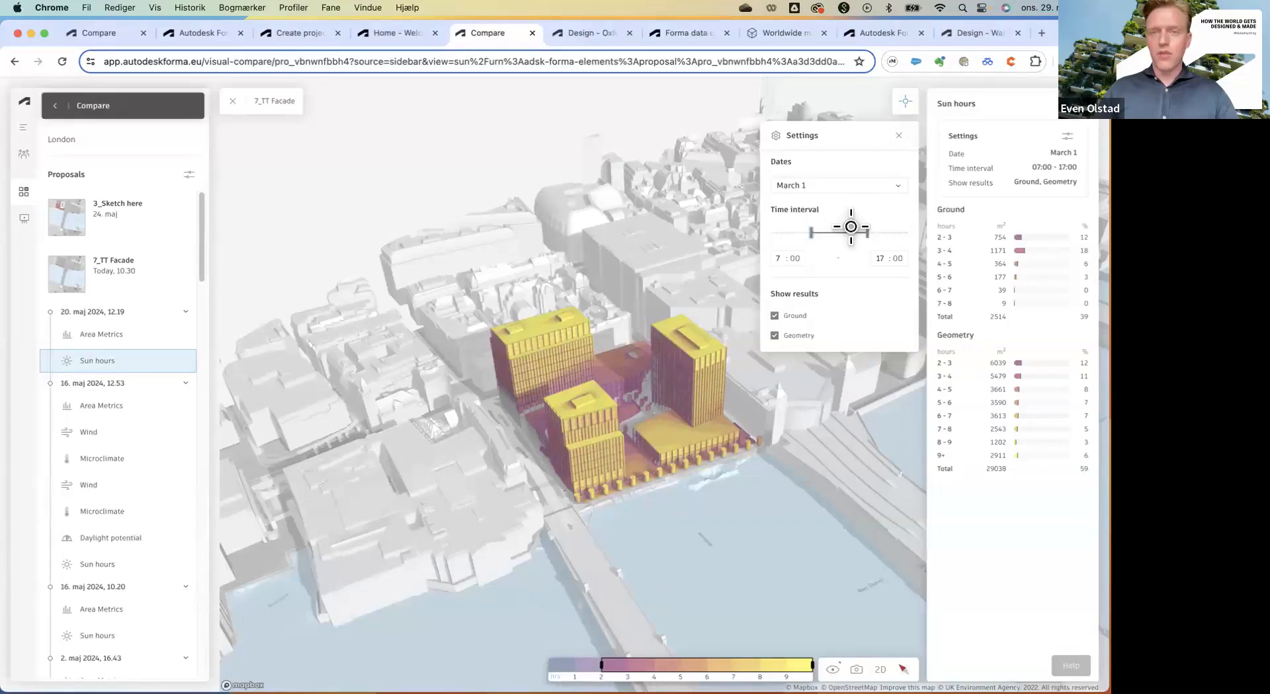
{"action": "left_click_drag", "start_coordinate": [851, 227], "coordinate": [845, 232]}
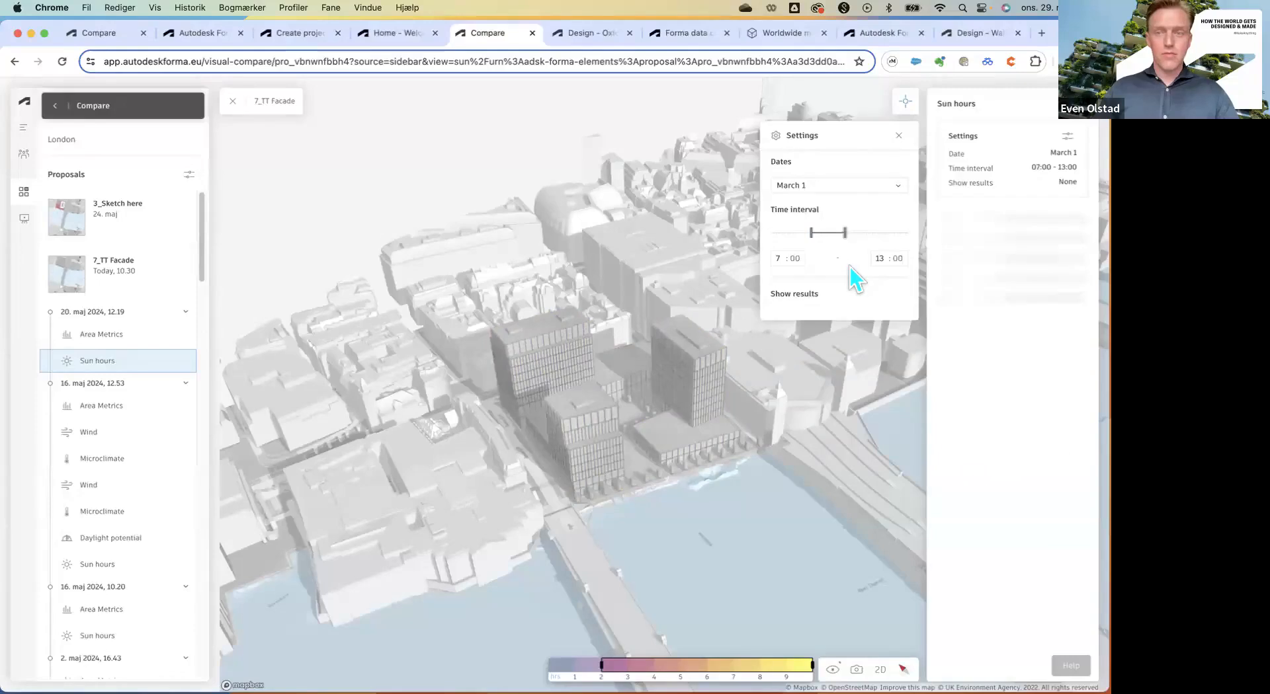
{"action": "key", "text": "Right"}
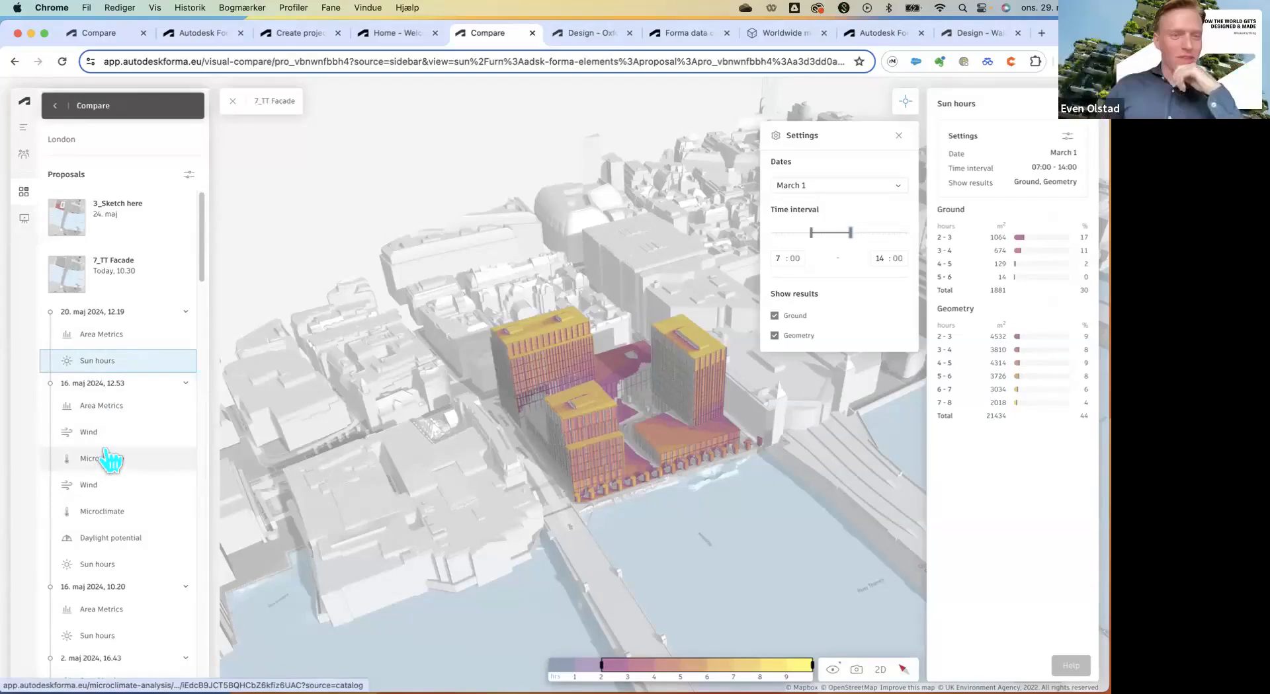
Leave Compare and return to the London project's design page.
{"action": "scroll", "coordinate": [109, 458], "scroll_direction": "down", "scroll_amount": 3}
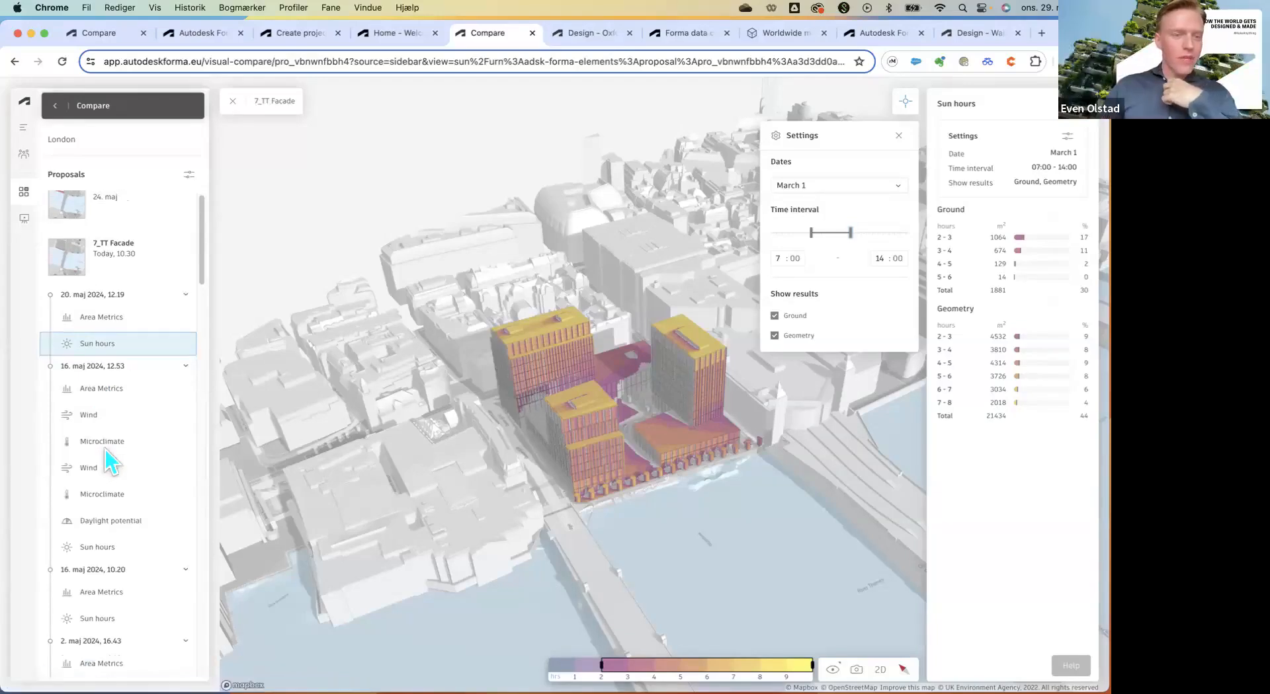
{"action": "scroll", "coordinate": [104, 437], "scroll_direction": "down", "scroll_amount": 3}
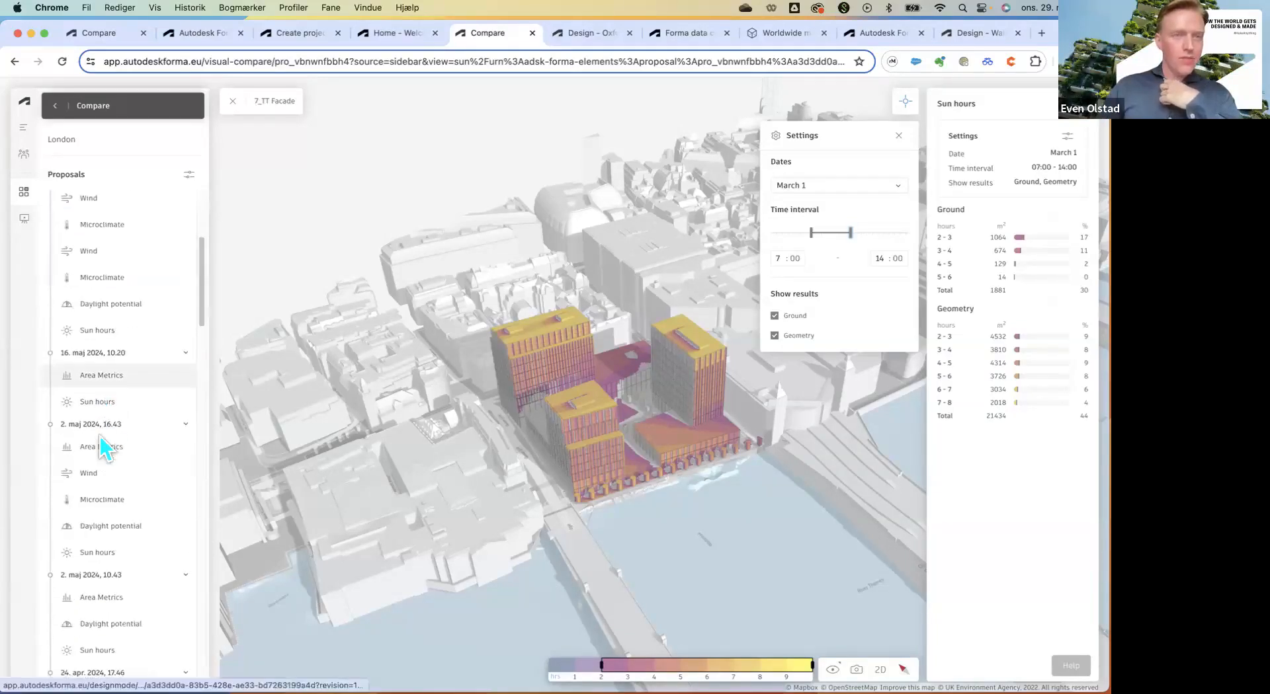
{"action": "left_click", "coordinate": [124, 327]}
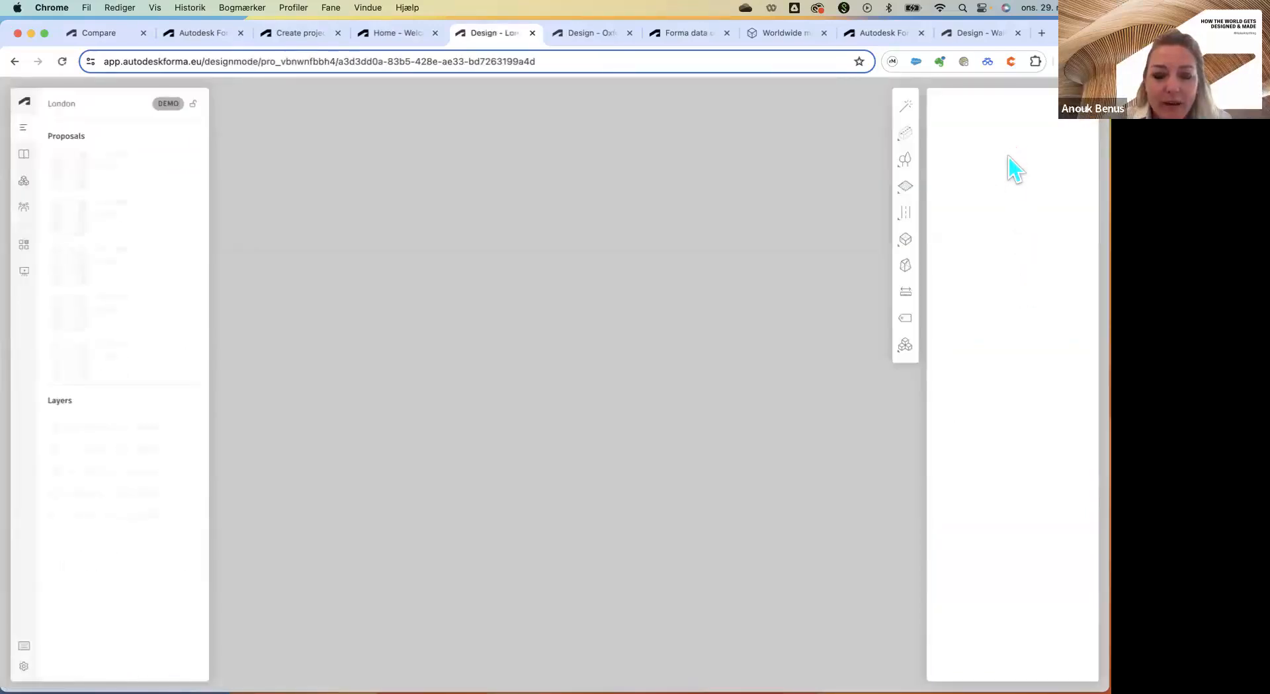
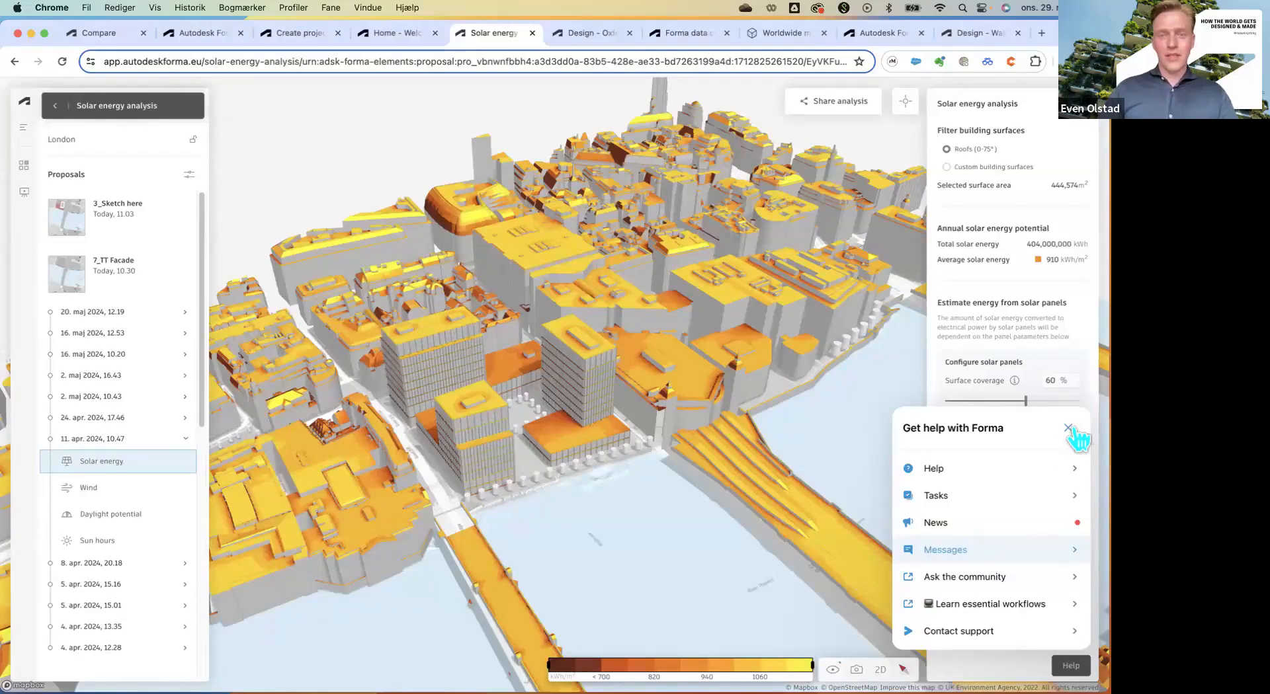
Close the help panel and return to the London project's 7_TT Facade design proposal.
{"action": "left_click", "coordinate": [988, 538]}
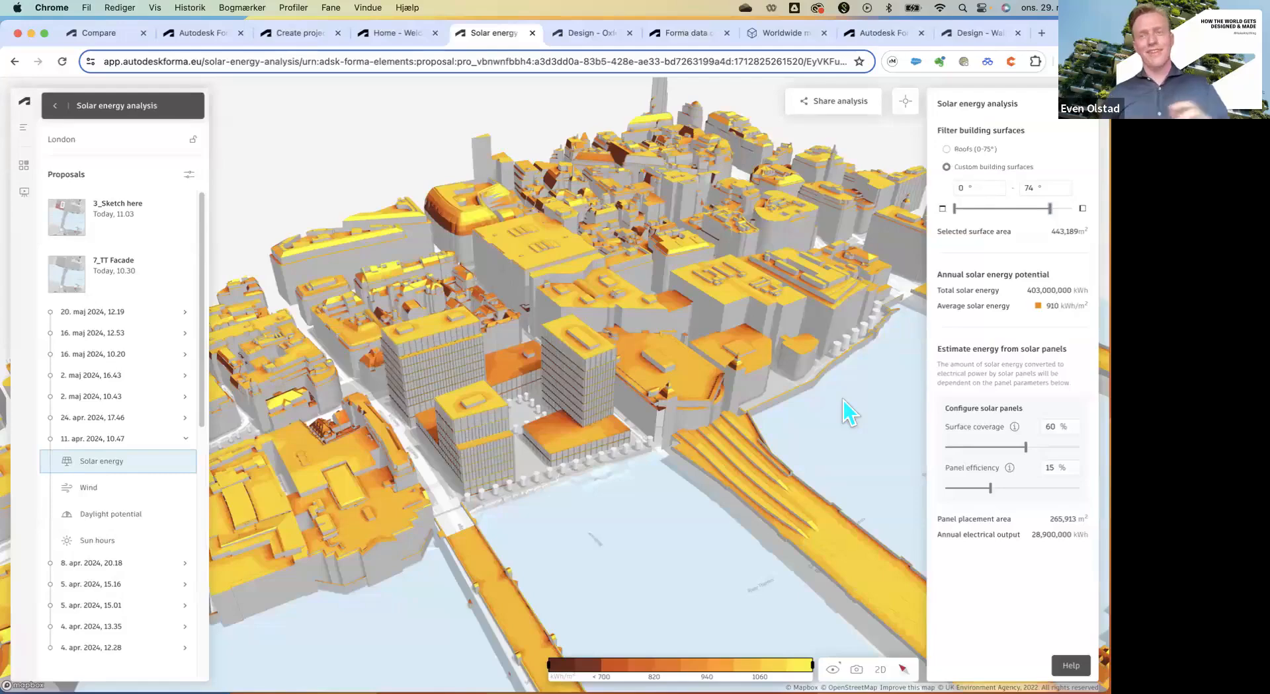
{"action": "left_click", "coordinate": [762, 254]}
{"action": "scroll", "coordinate": [702, 402], "scroll_direction": "up", "scroll_amount": 2}
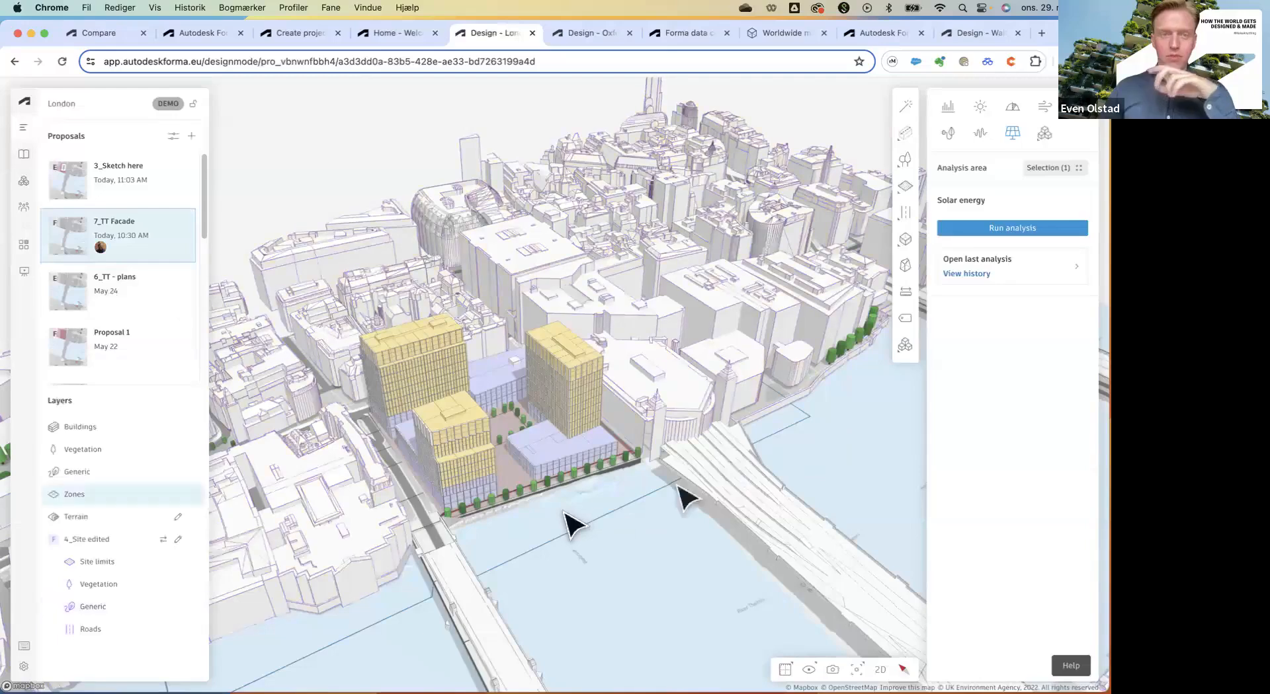
Start the Tree line vegetation tool on the London site and open Display options.
{"action": "scroll", "coordinate": [820, 425], "scroll_direction": "down", "scroll_amount": 2}
{"action": "scroll", "coordinate": [820, 425], "scroll_direction": "down", "scroll_amount": 2}
{"action": "scroll", "coordinate": [708, 482], "scroll_direction": "up", "scroll_amount": 2}
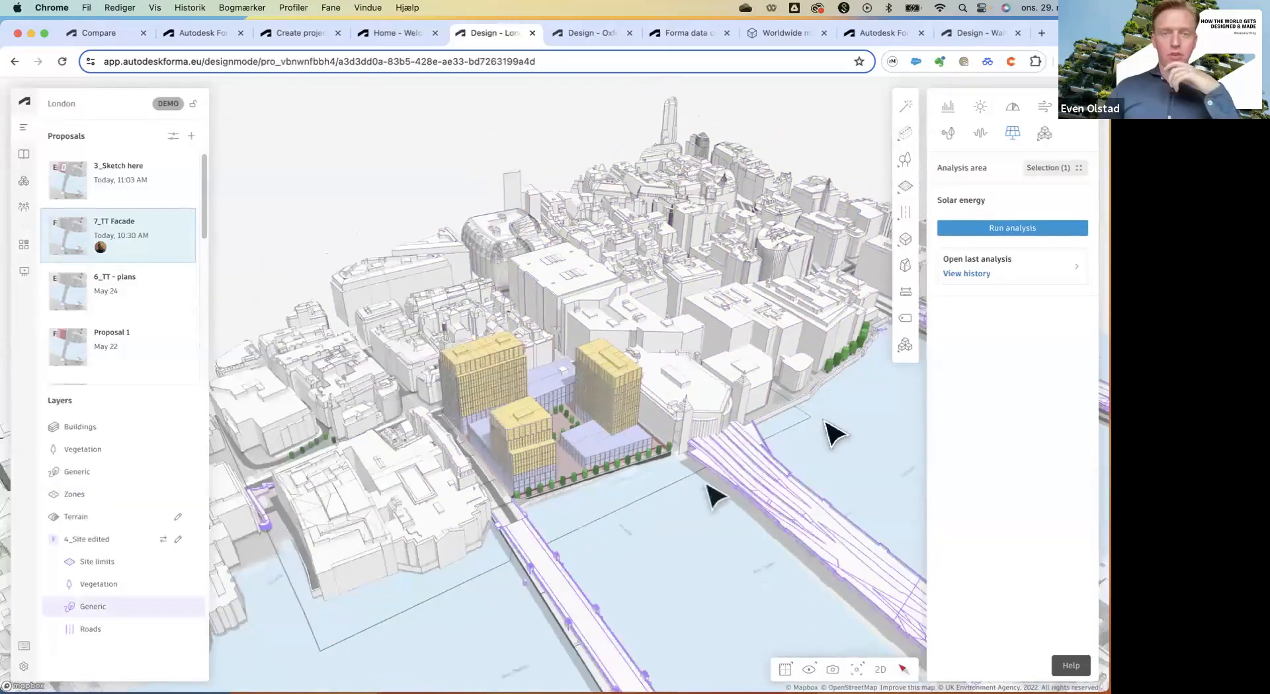
{"action": "scroll", "coordinate": [539, 516], "scroll_direction": "down", "scroll_amount": 2}
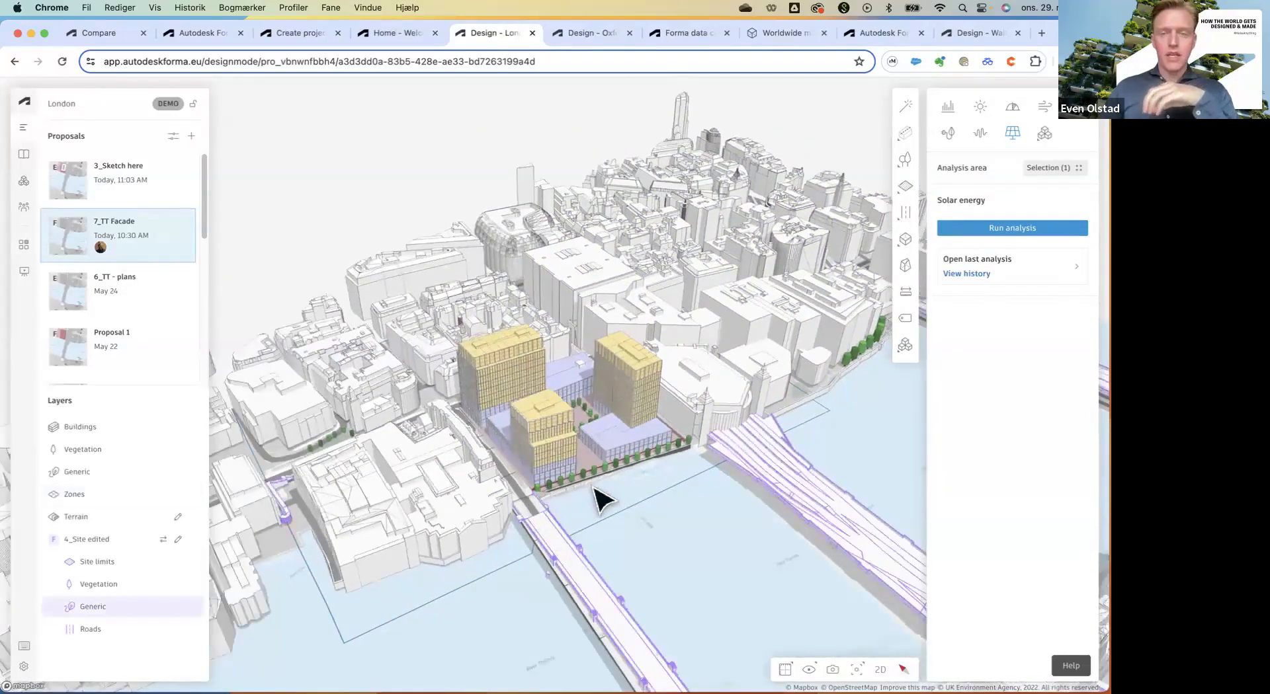
{"action": "scroll", "coordinate": [608, 463], "scroll_direction": "up", "scroll_amount": 5}
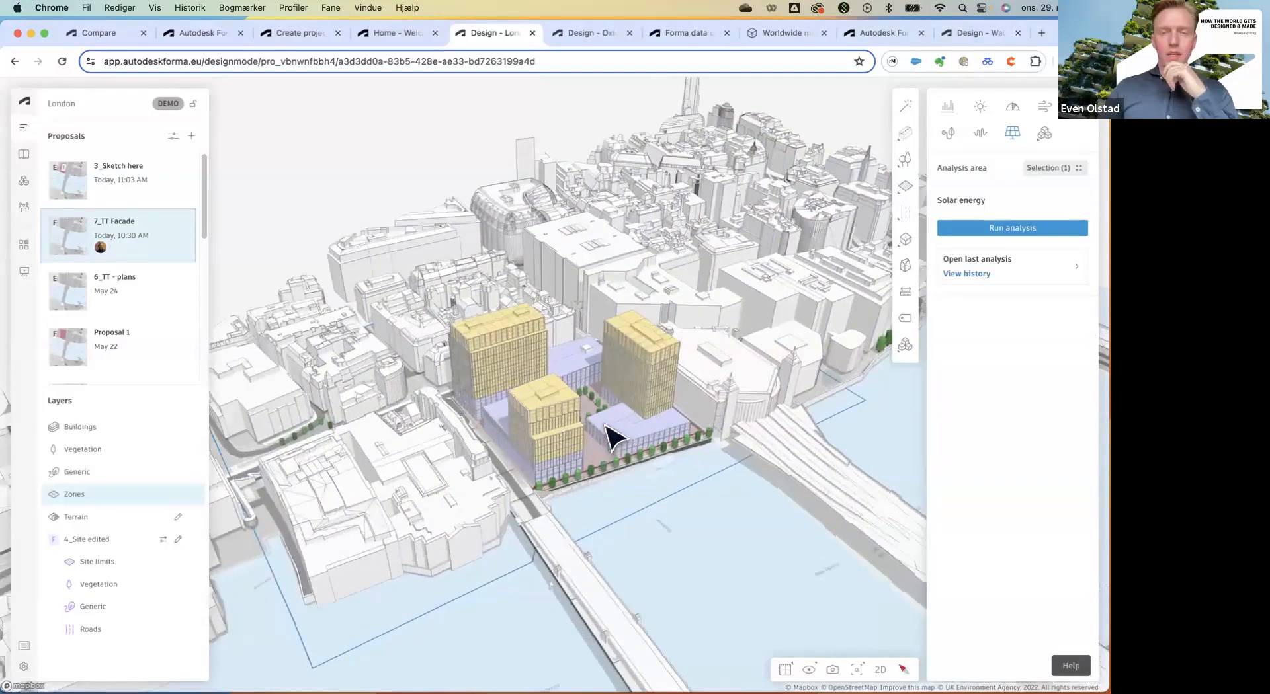
{"action": "scroll", "coordinate": [604, 479], "scroll_direction": "down", "scroll_amount": 2}
{"action": "scroll", "coordinate": [604, 479], "scroll_direction": "up", "scroll_amount": 3}
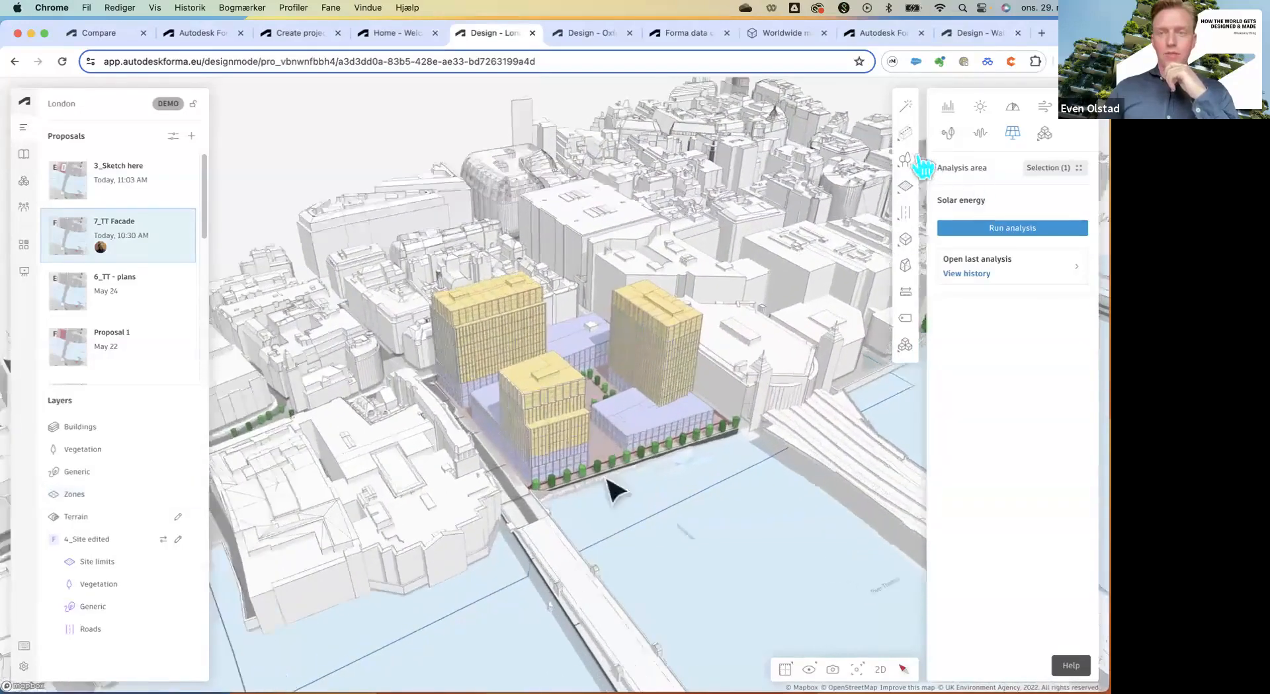
{"action": "scroll", "coordinate": [604, 481], "scroll_direction": "up", "scroll_amount": 1}
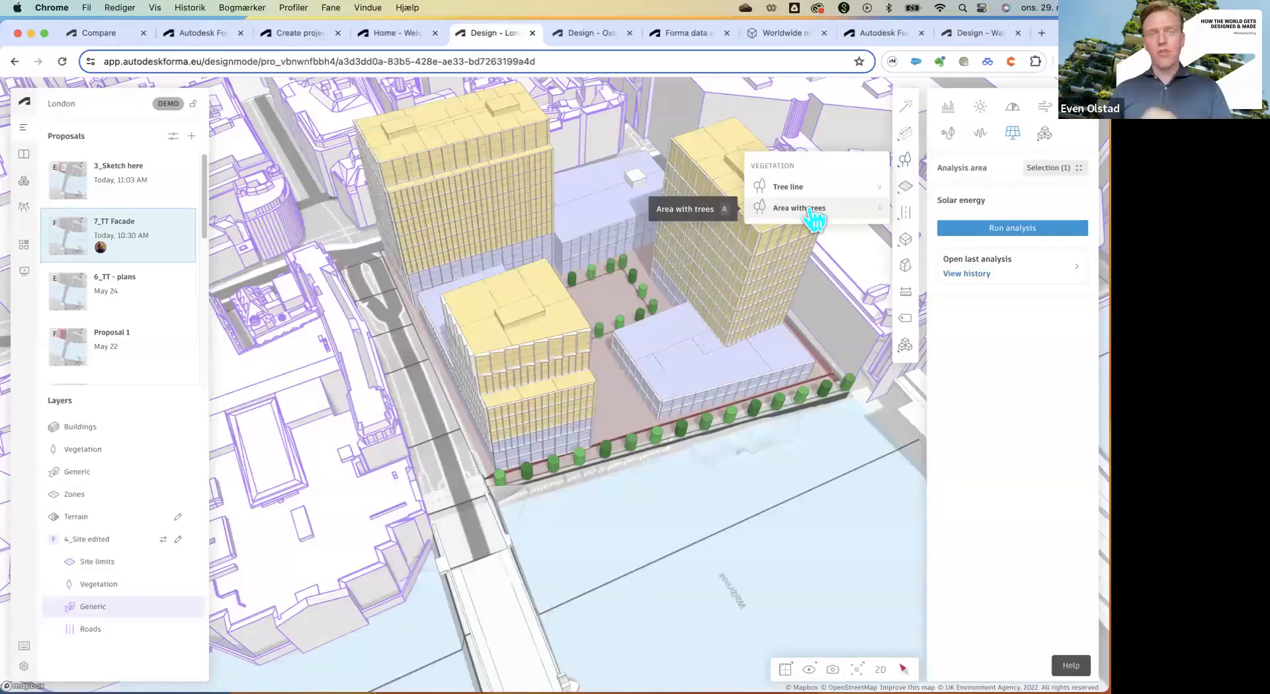
{"action": "mouse_move", "coordinate": [814, 218]}
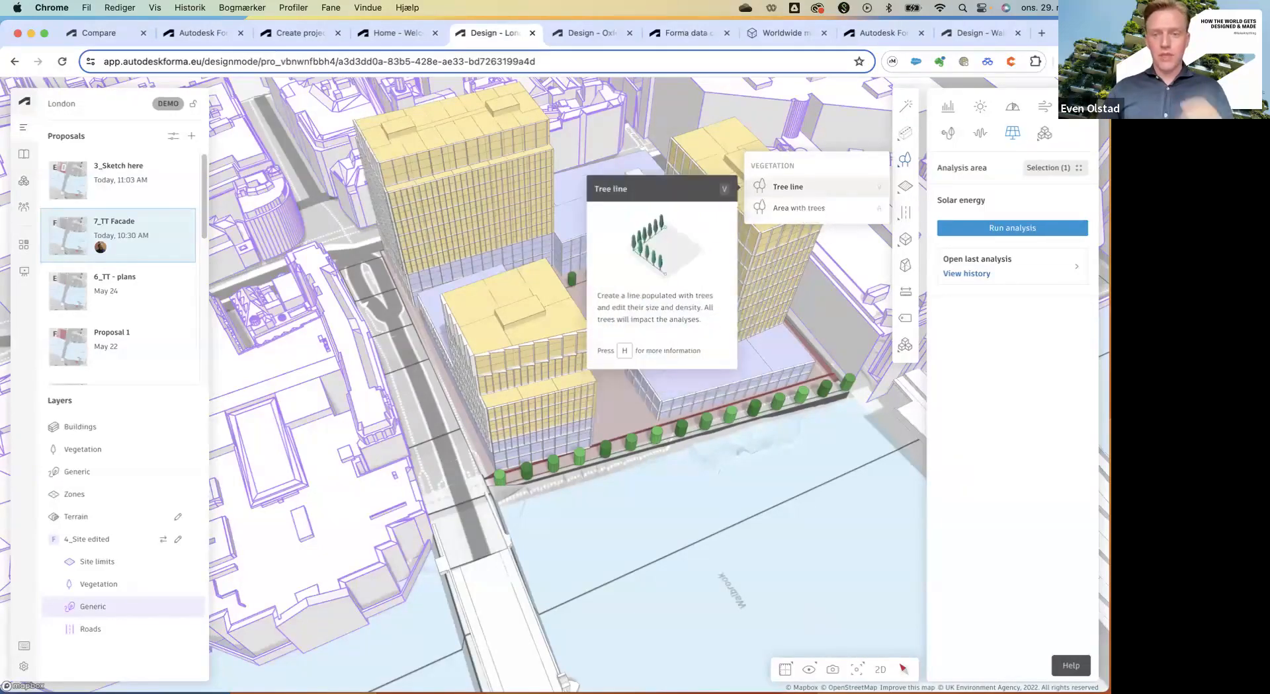
{"action": "left_click", "coordinate": [804, 190]}
{"action": "left_click", "coordinate": [808, 669]}
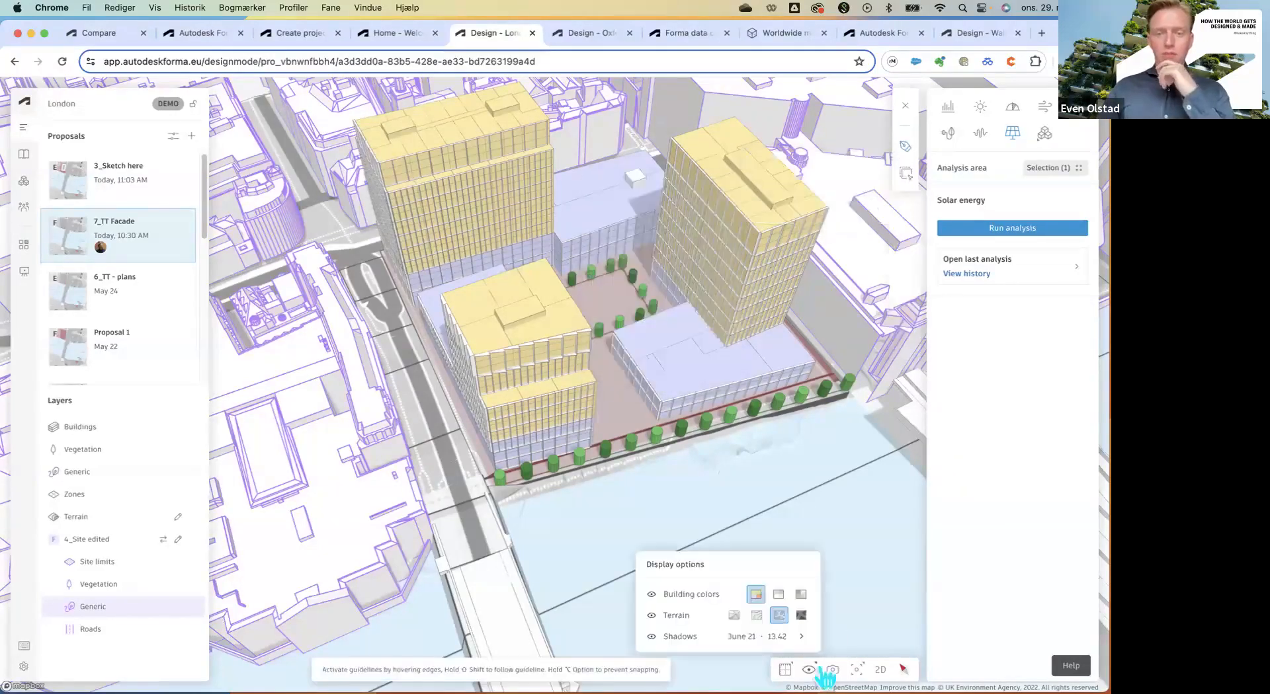
Show satellite imagery on the terrain and zoom into the courtyard between the towers.
{"action": "left_click", "coordinate": [802, 616]}
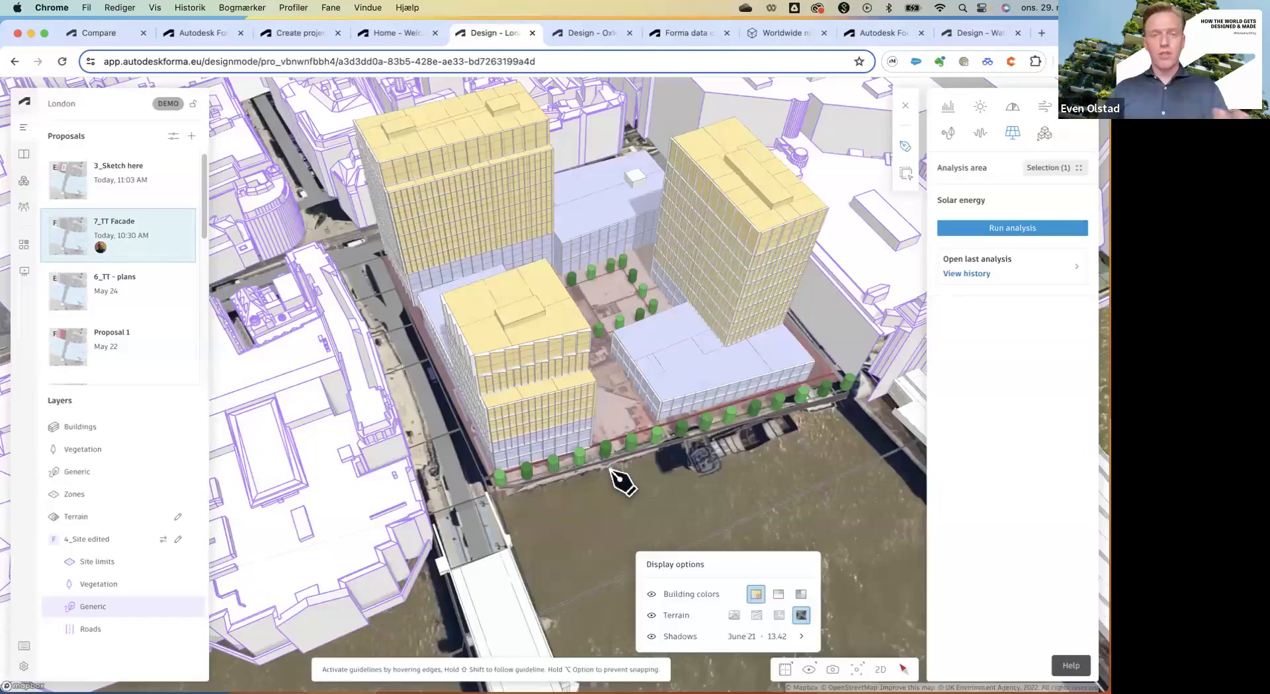
{"action": "scroll", "coordinate": [605, 410], "scroll_direction": "up", "scroll_amount": 3}
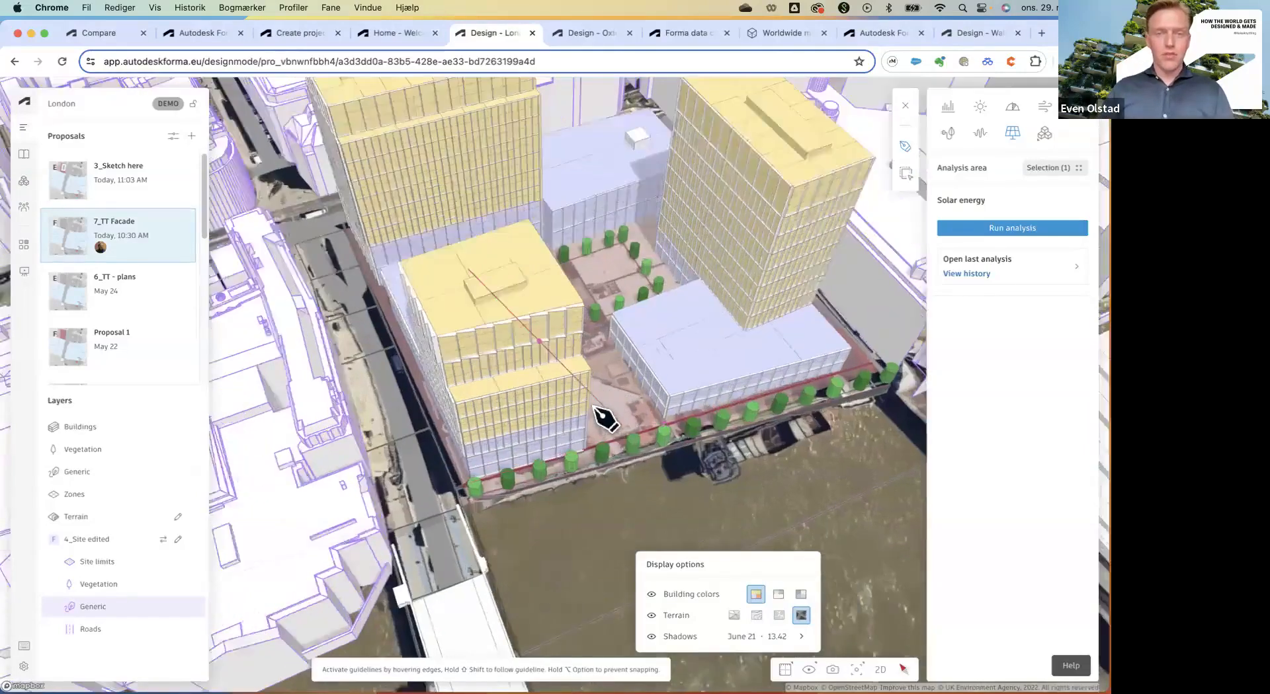
{"action": "scroll", "coordinate": [605, 415], "scroll_direction": "up", "scroll_amount": 5}
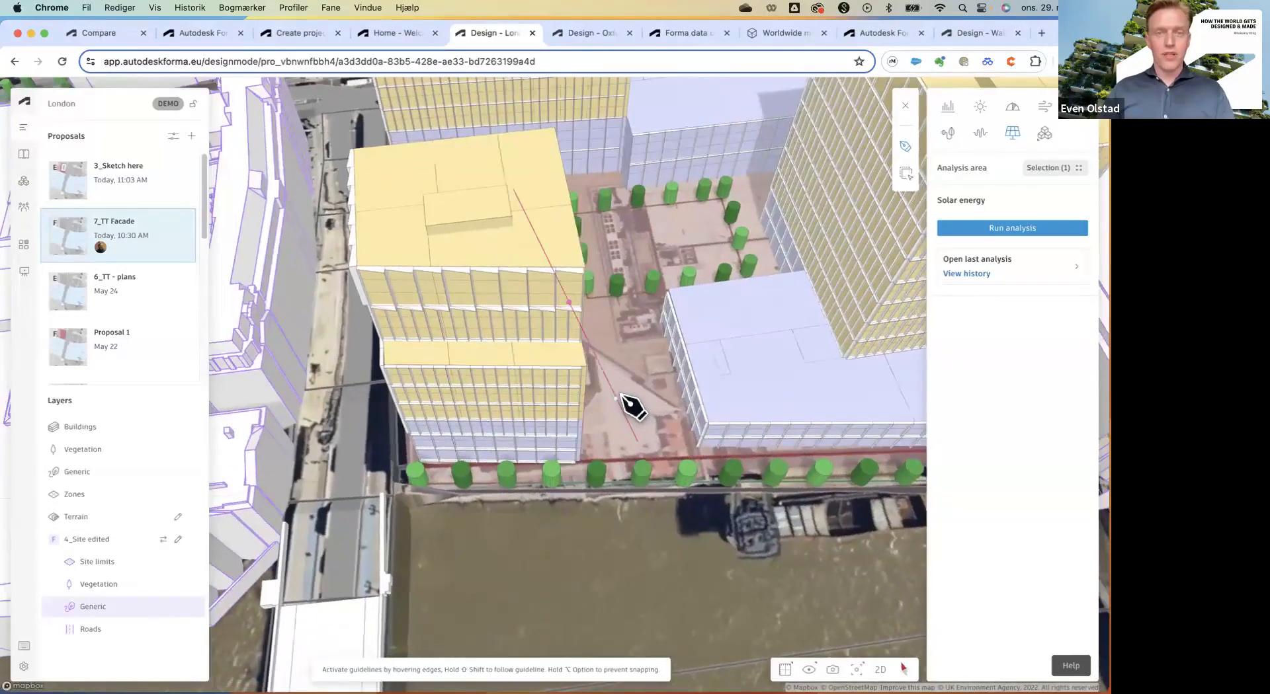
{"action": "scroll", "coordinate": [621, 396], "scroll_direction": "up", "scroll_amount": 4}
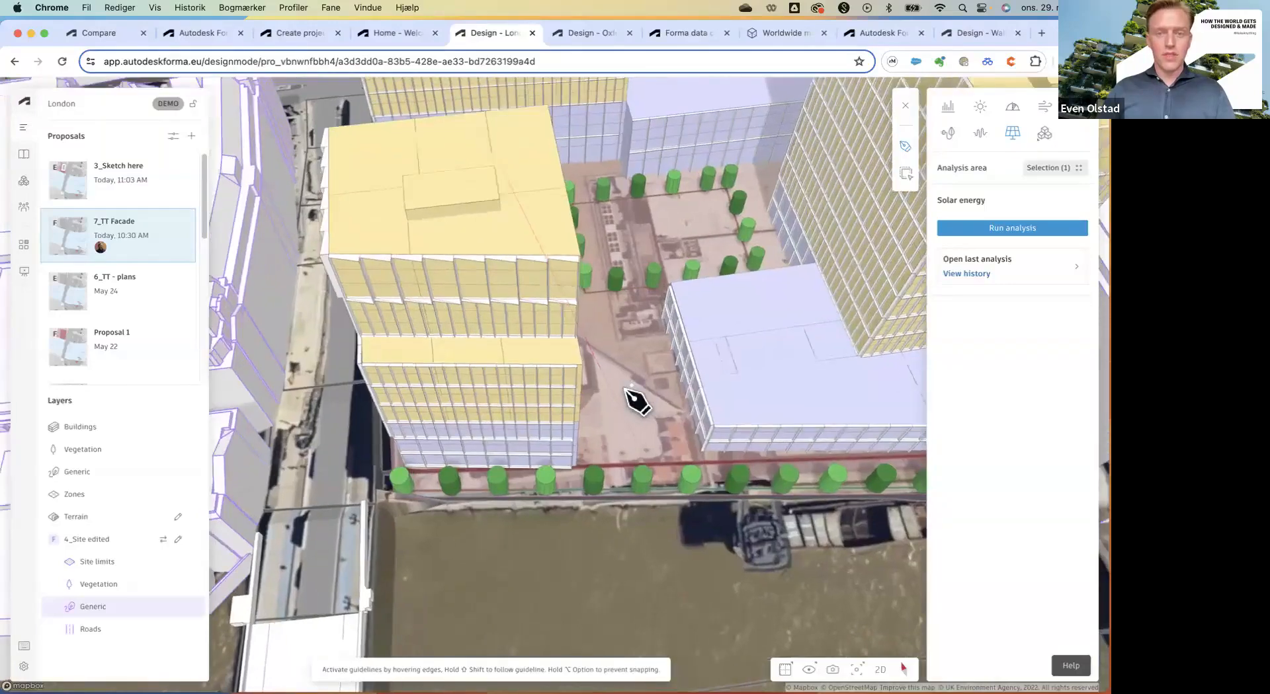
{"action": "scroll", "coordinate": [628, 419], "scroll_direction": "up", "scroll_amount": 4}
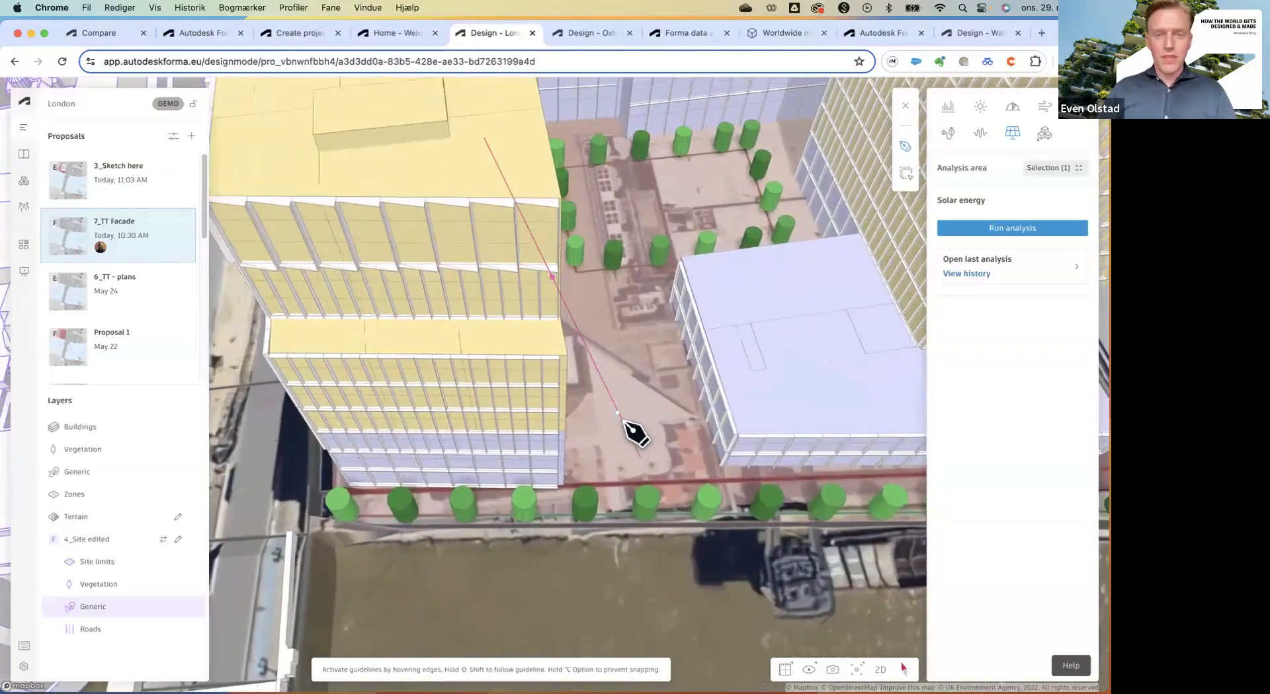
{"action": "scroll", "coordinate": [625, 428], "scroll_direction": "up", "scroll_amount": 2}
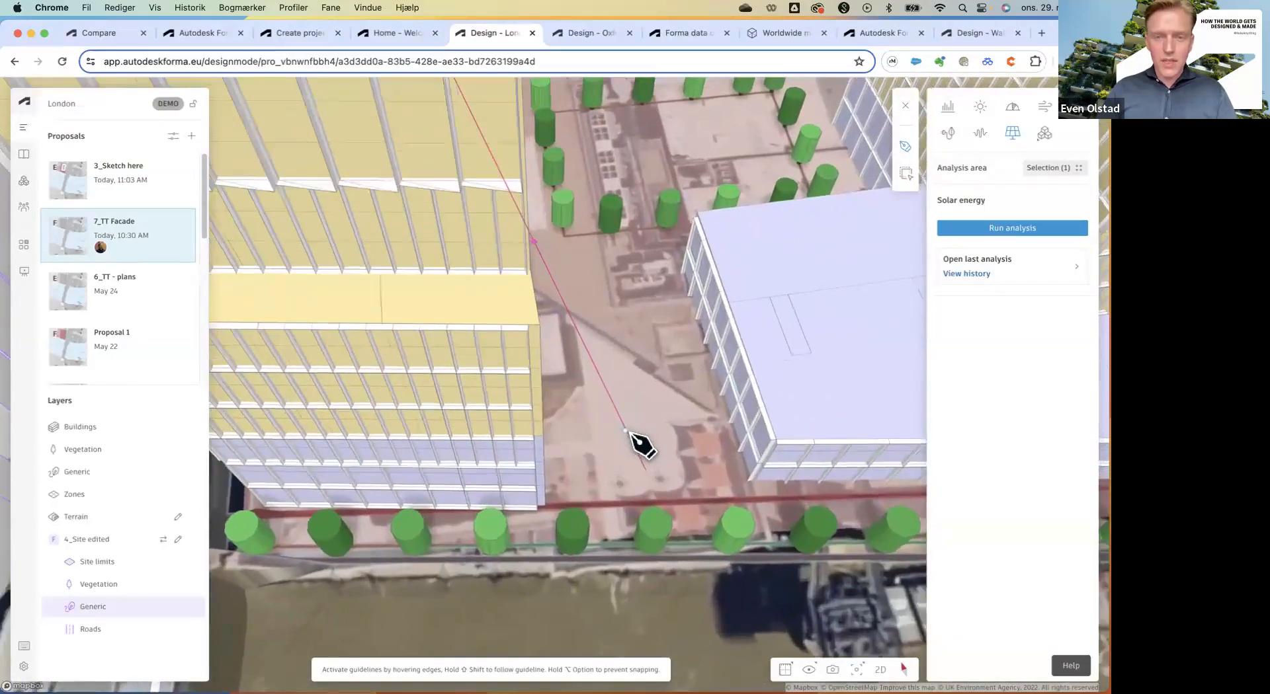
Place a 5 m tree in the open ground between two towers.
{"action": "left_click", "coordinate": [627, 433]}
{"action": "scroll", "coordinate": [629, 437], "scroll_direction": "up", "scroll_amount": 6}
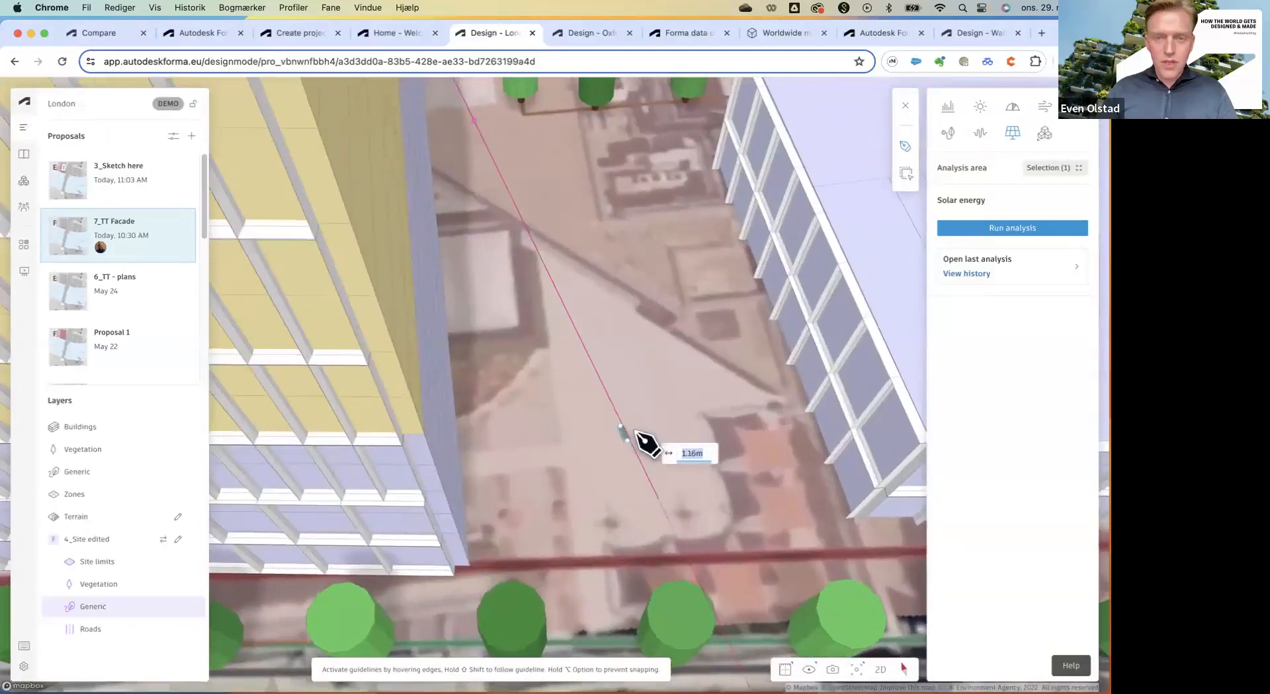
{"action": "left_click", "coordinate": [635, 434]}
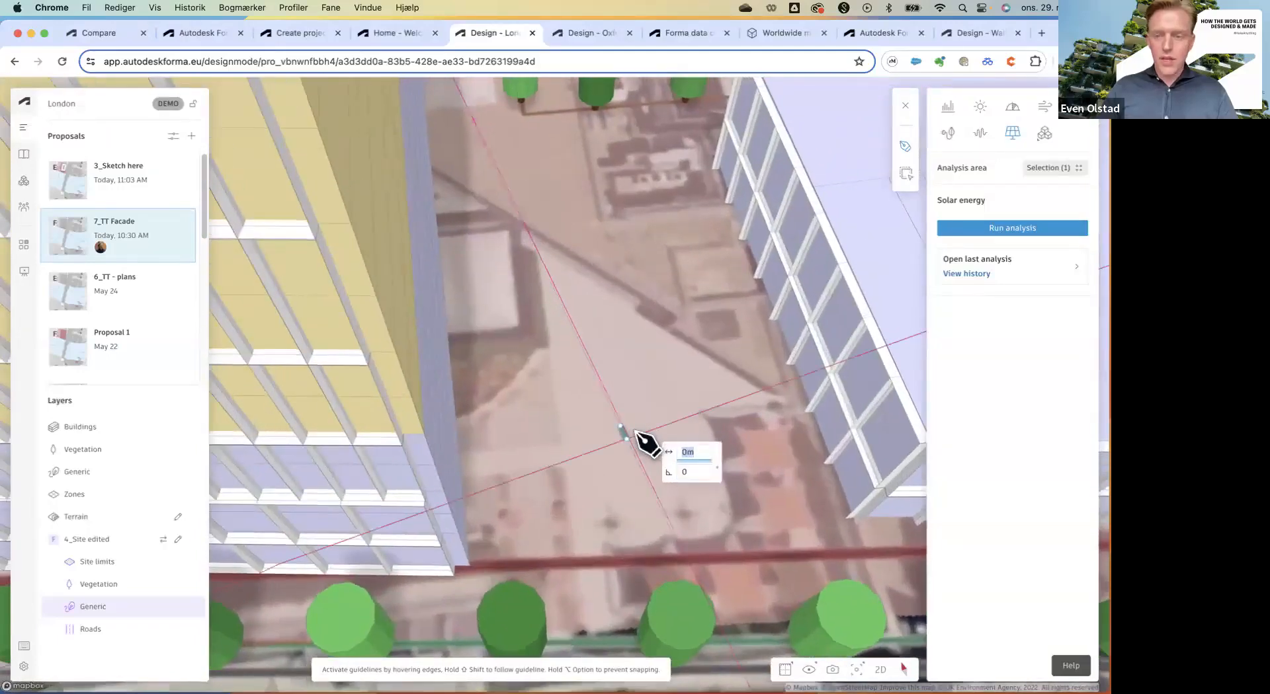
{"action": "left_click", "coordinate": [635, 433]}
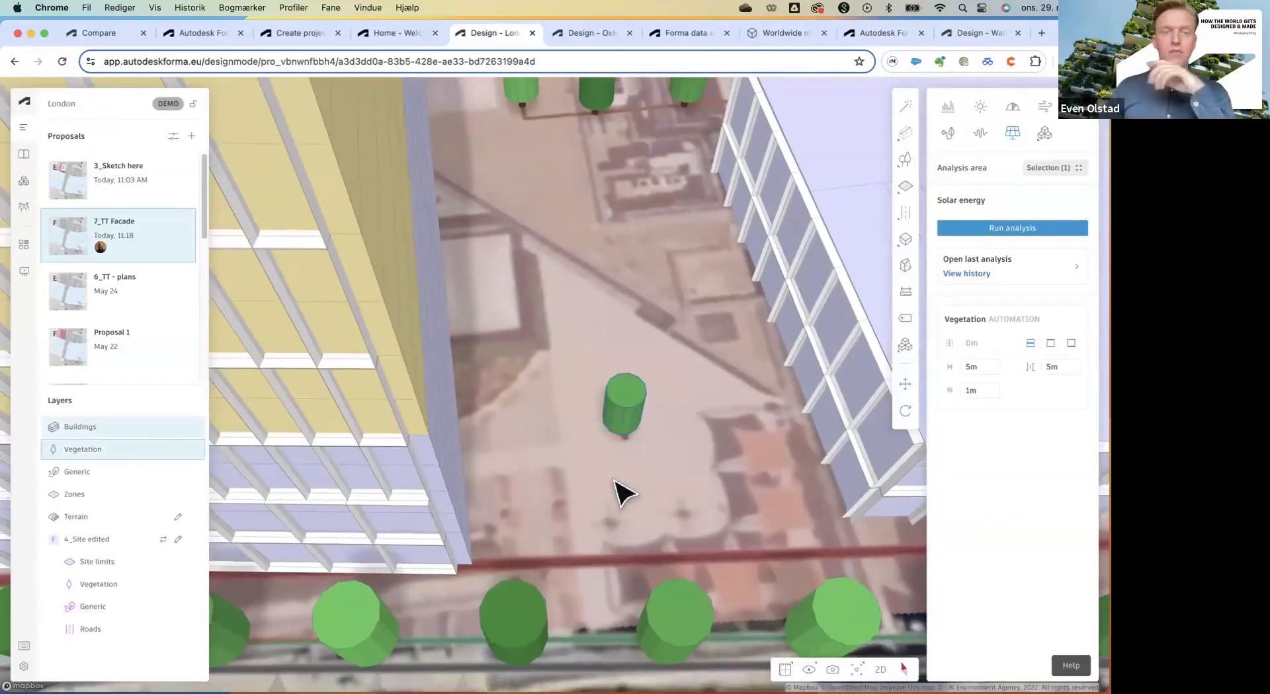
{"action": "scroll", "coordinate": [603, 522], "scroll_direction": "down", "scroll_amount": 3}
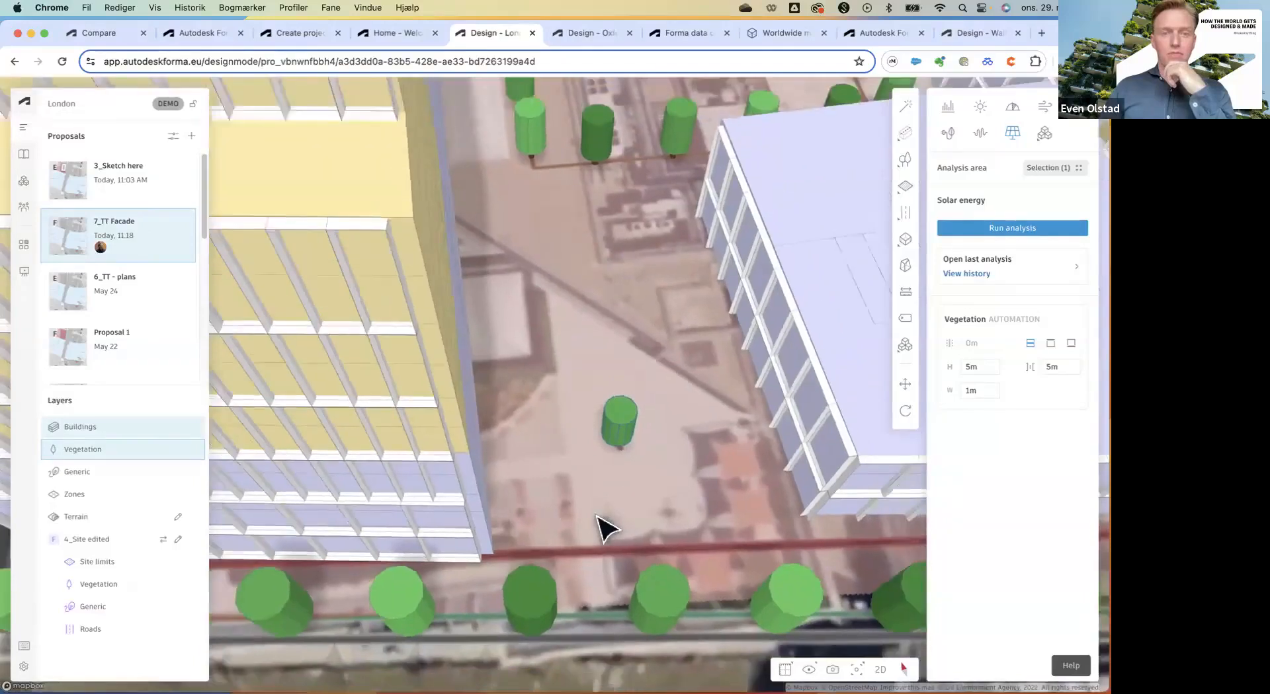
{"action": "scroll", "coordinate": [598, 520], "scroll_direction": "down", "scroll_amount": 2}
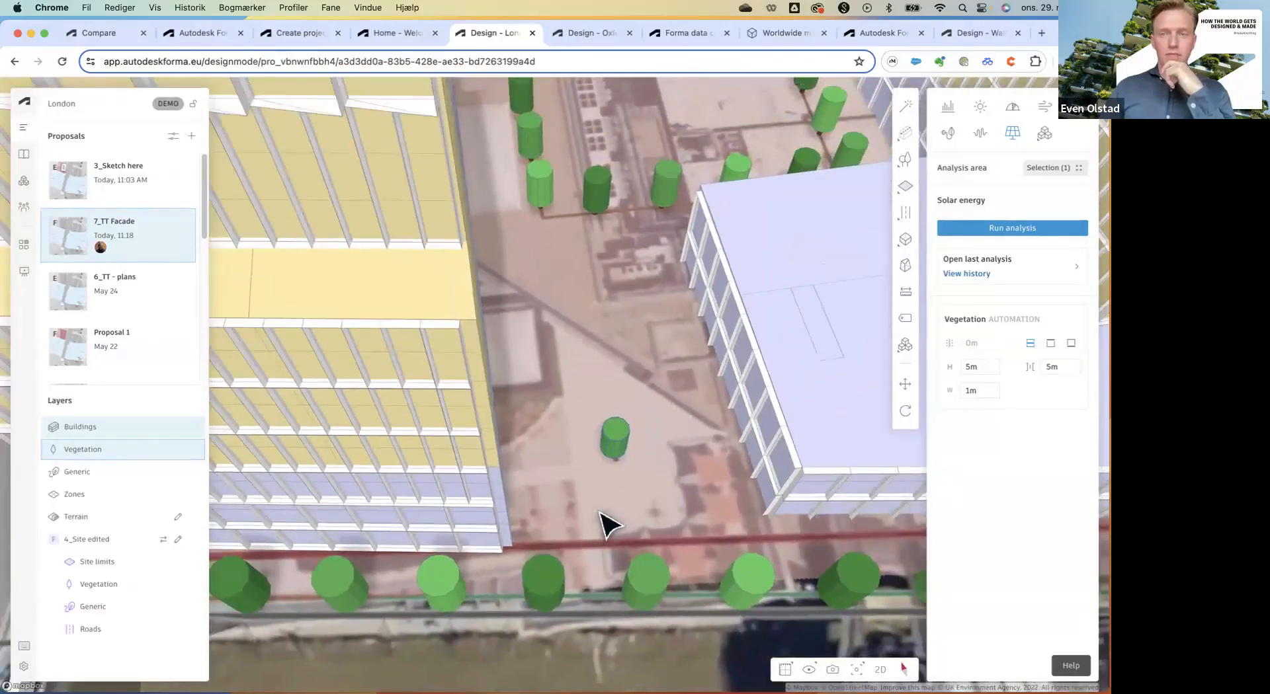
{"action": "left_click", "coordinate": [1044, 135]}
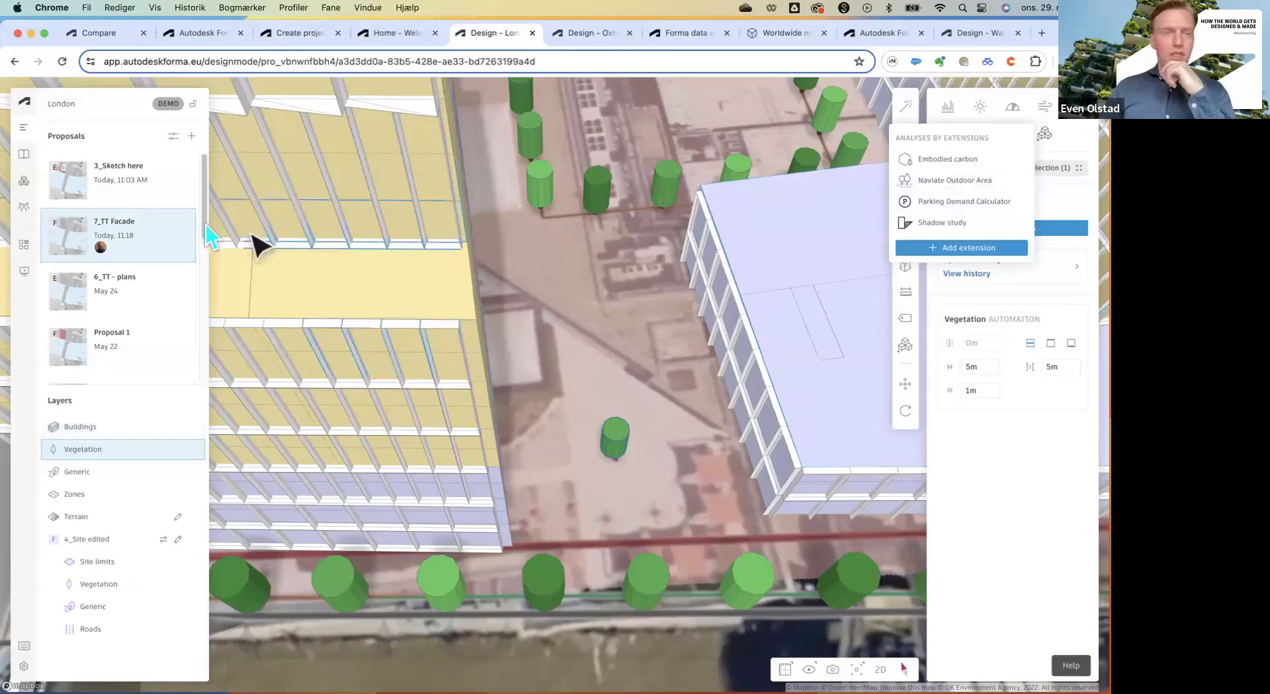
Open the Extensions gallery and scroll down to TestFit and Thicket, both marked as added.
{"action": "left_click", "coordinate": [24, 180]}
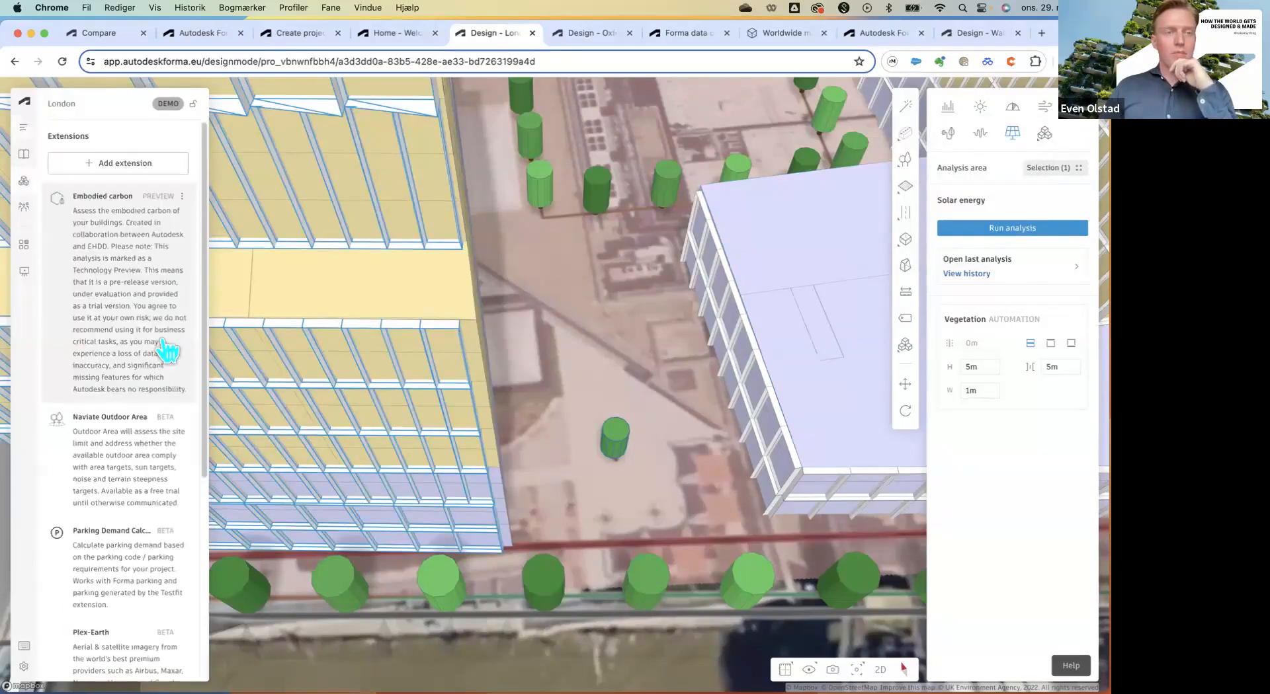
{"action": "left_click", "coordinate": [119, 165]}
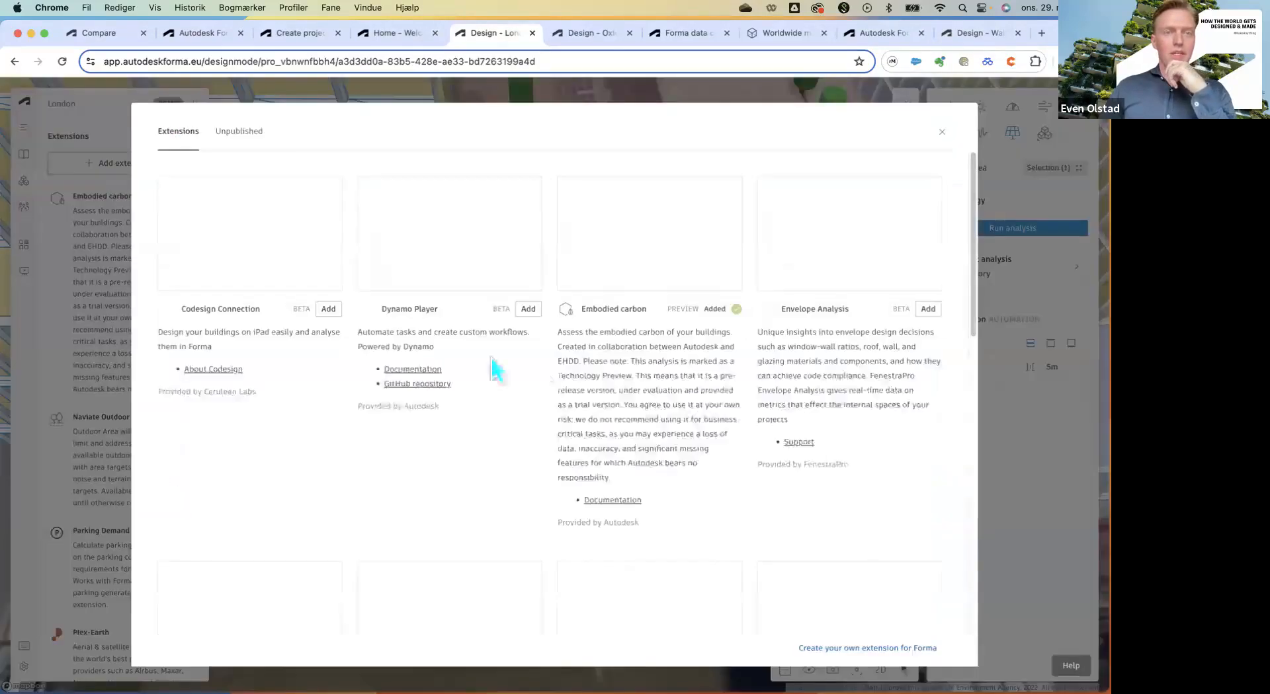
{"action": "scroll", "coordinate": [542, 375], "scroll_direction": "down", "scroll_amount": 7}
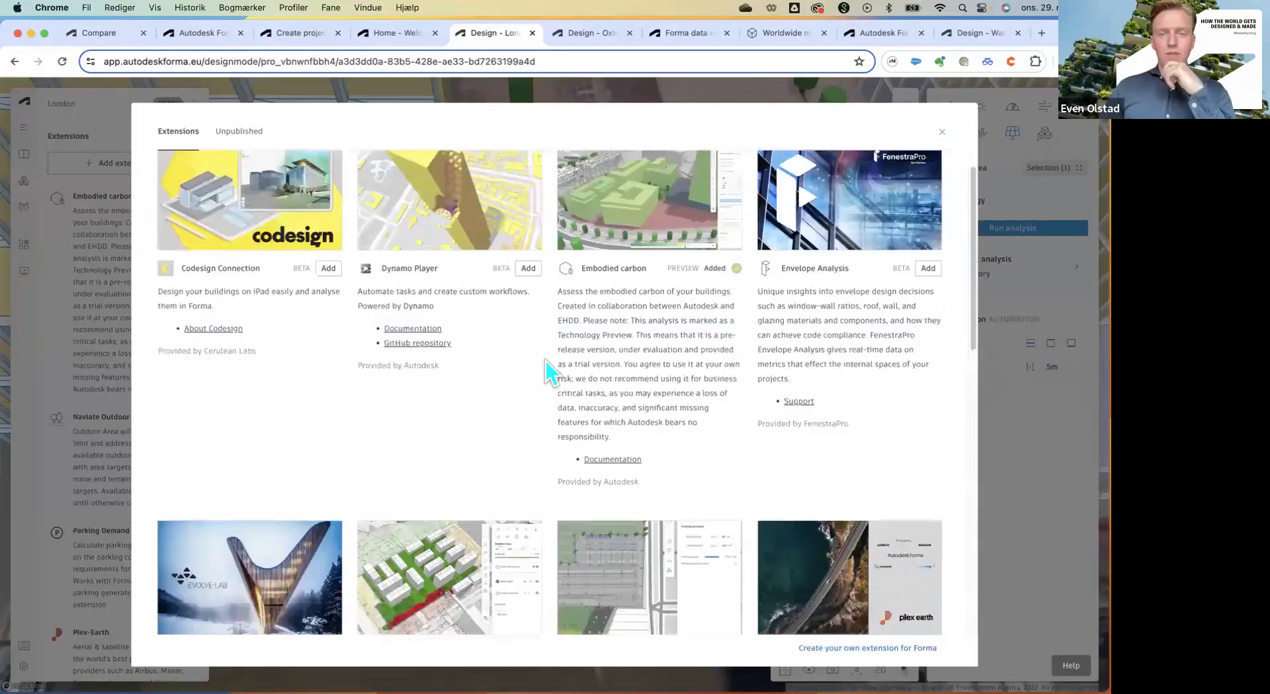
{"action": "scroll", "coordinate": [545, 430], "scroll_direction": "down", "scroll_amount": 5}
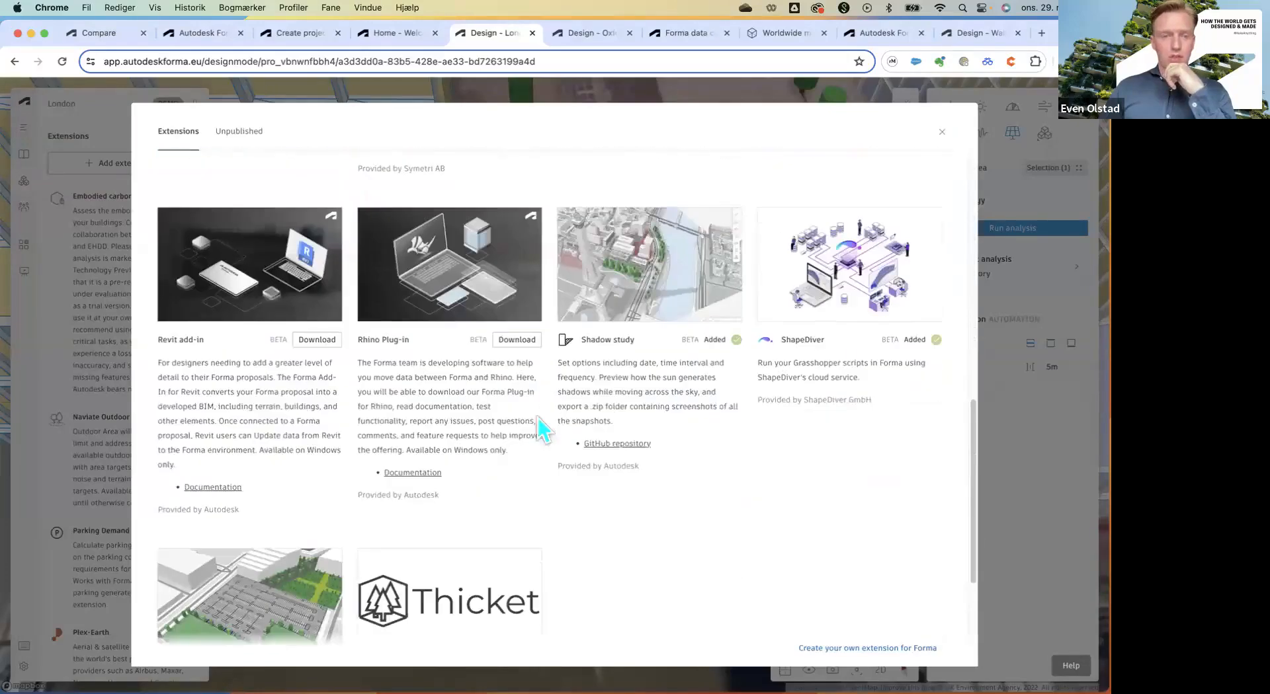
{"action": "scroll", "coordinate": [519, 538], "scroll_direction": "down", "scroll_amount": 5}
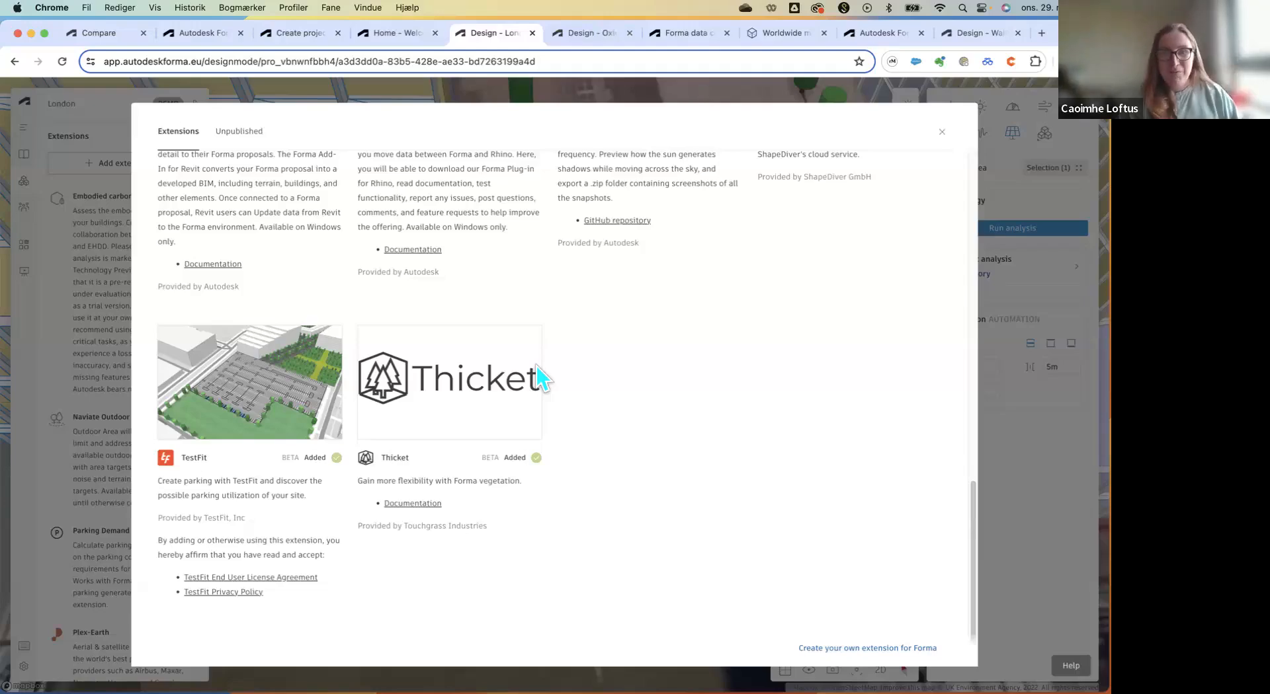
{"action": "left_click", "coordinate": [580, 41]}
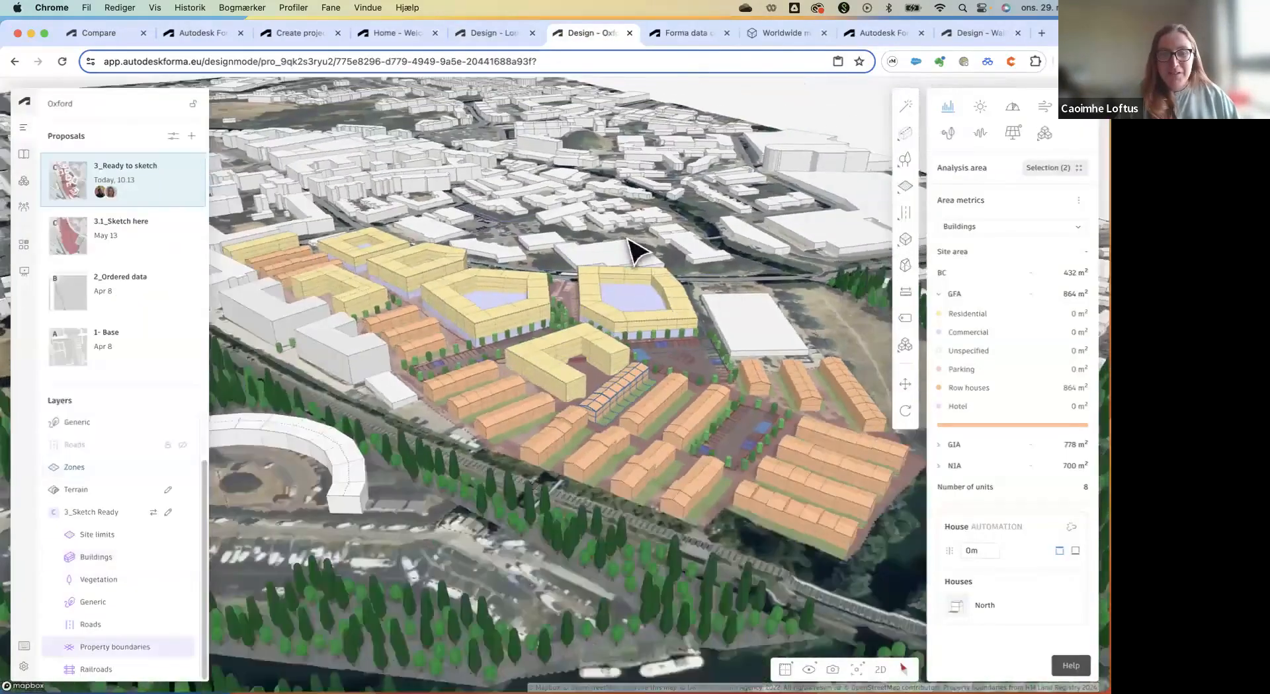
{"action": "scroll", "coordinate": [628, 239], "scroll_direction": "down", "scroll_amount": 5}
{"action": "left_click_drag", "start_coordinate": [651, 378], "coordinate": [587, 382]}
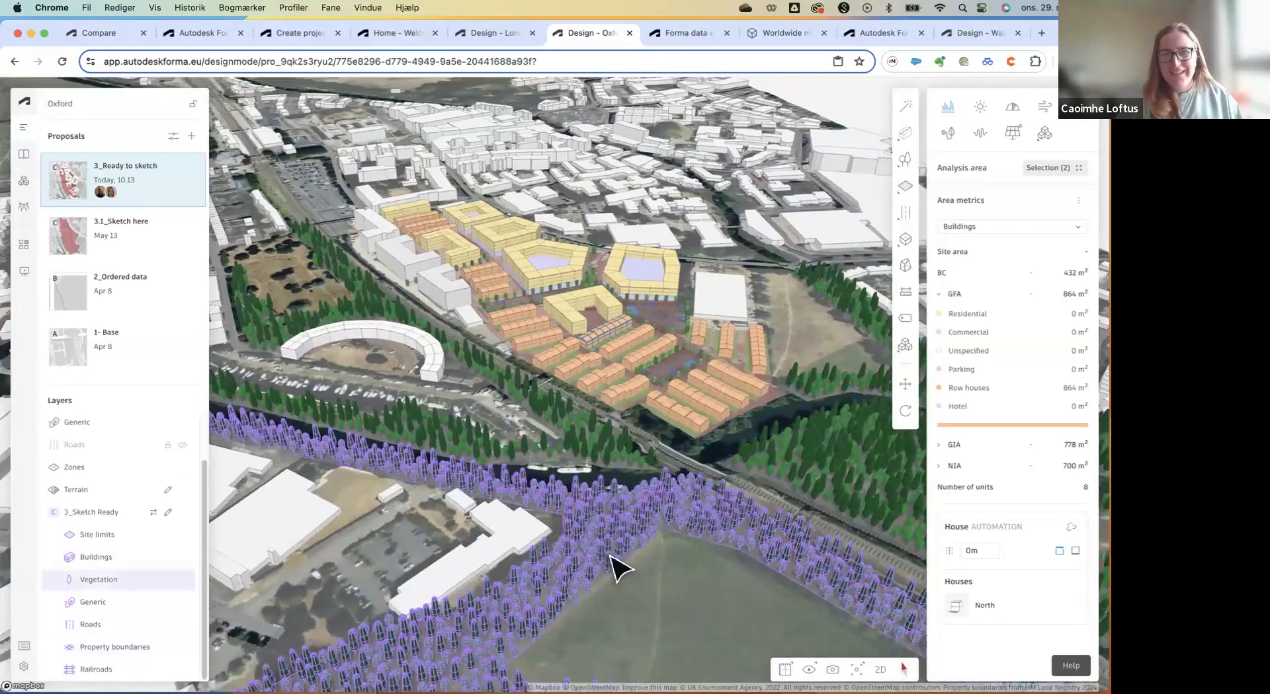
{"action": "scroll", "coordinate": [640, 561], "scroll_direction": "up", "scroll_amount": 5}
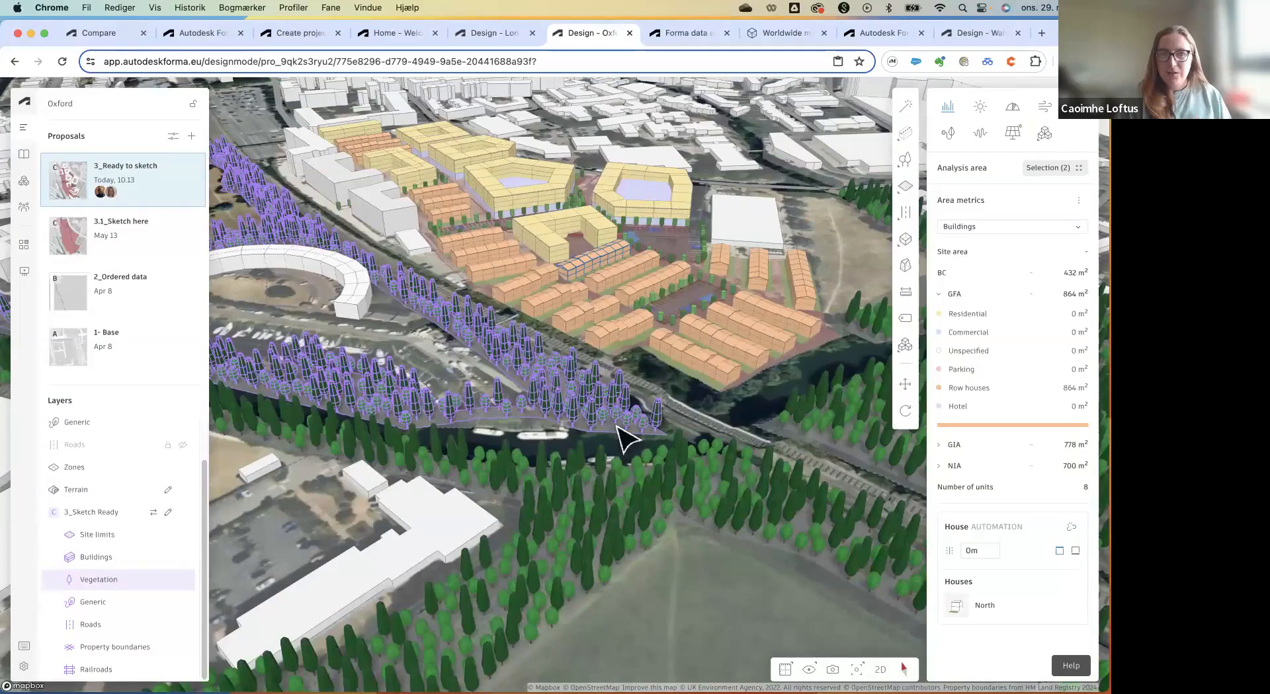
{"action": "scroll", "coordinate": [622, 436], "scroll_direction": "up", "scroll_amount": 2}
{"action": "scroll", "coordinate": [619, 428], "scroll_direction": "up", "scroll_amount": 4}
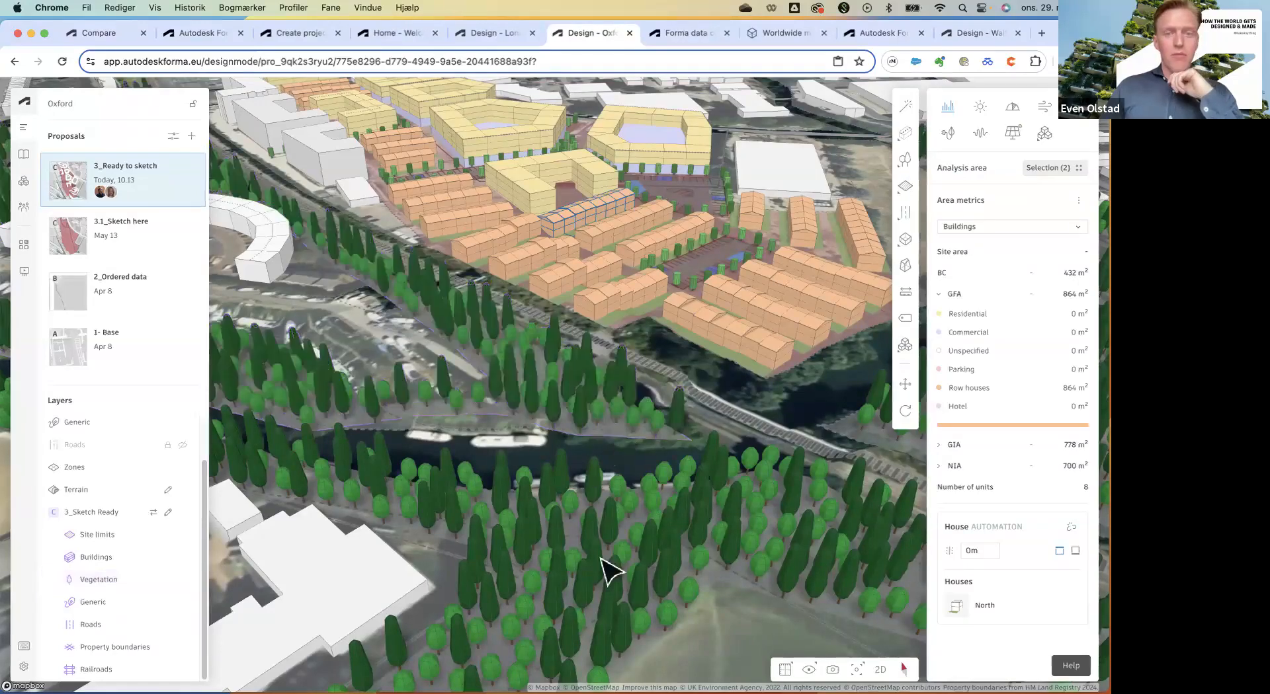
{"action": "scroll", "coordinate": [451, 377], "scroll_direction": "down", "scroll_amount": 5}
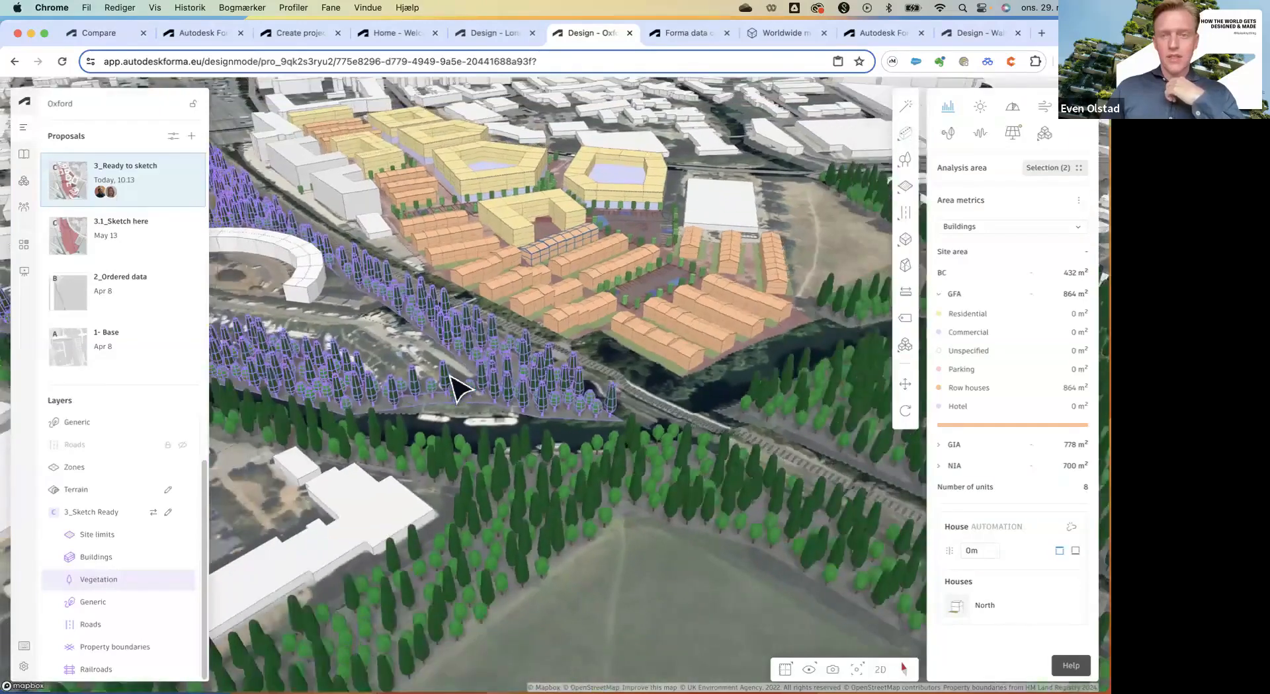
{"action": "scroll", "coordinate": [653, 541], "scroll_direction": "up", "scroll_amount": 4}
{"action": "scroll", "coordinate": [663, 466], "scroll_direction": "up", "scroll_amount": 3}
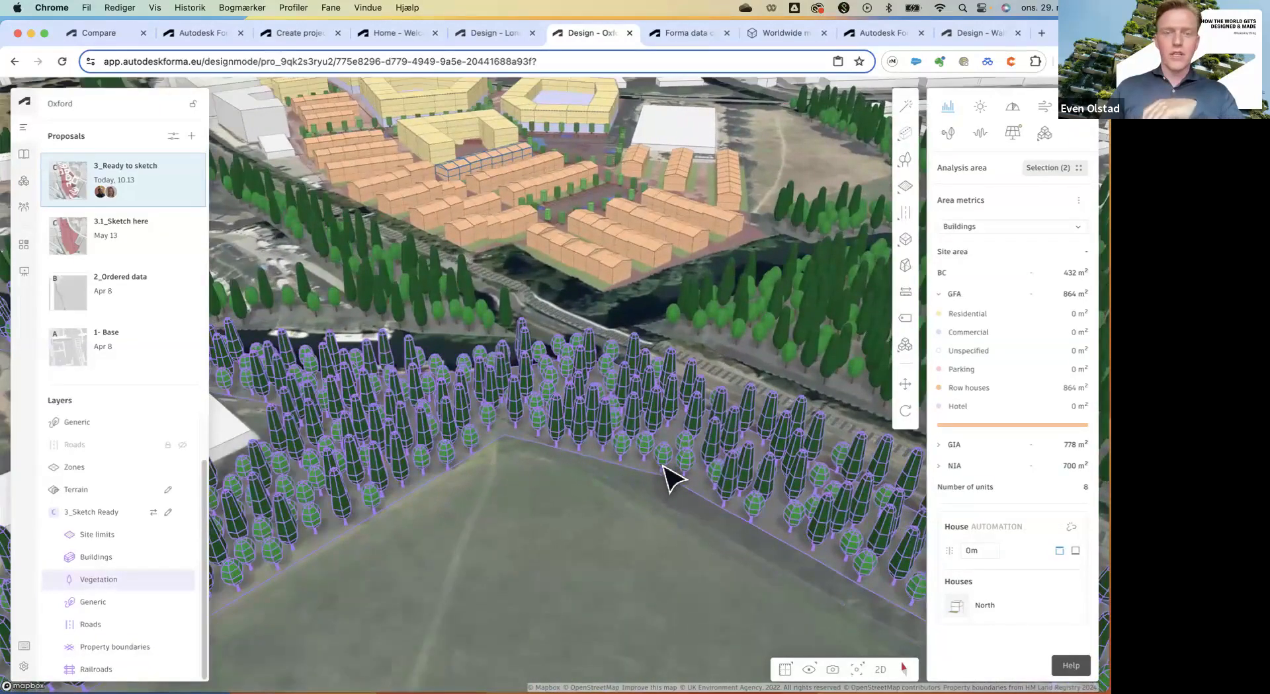
{"action": "scroll", "coordinate": [589, 542], "scroll_direction": "down", "scroll_amount": 6}
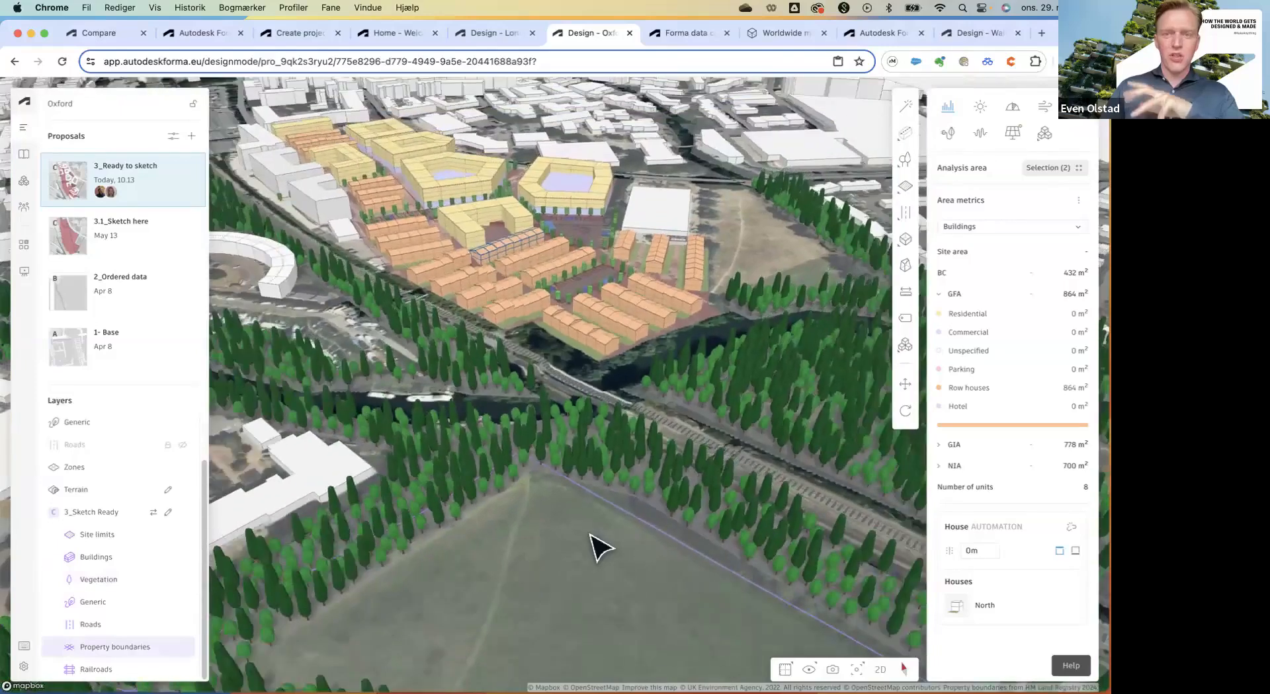
{"action": "scroll", "coordinate": [560, 295], "scroll_direction": "up", "scroll_amount": 6}
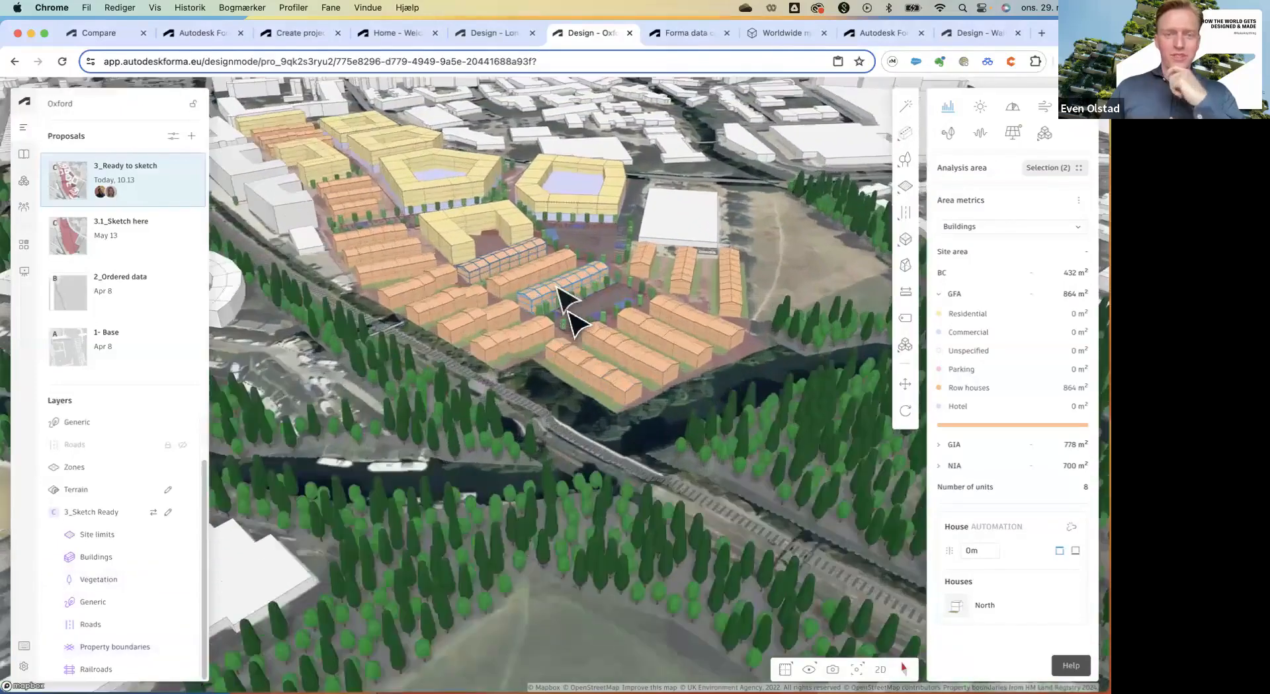
{"action": "scroll", "coordinate": [561, 292], "scroll_direction": "up", "scroll_amount": 2}
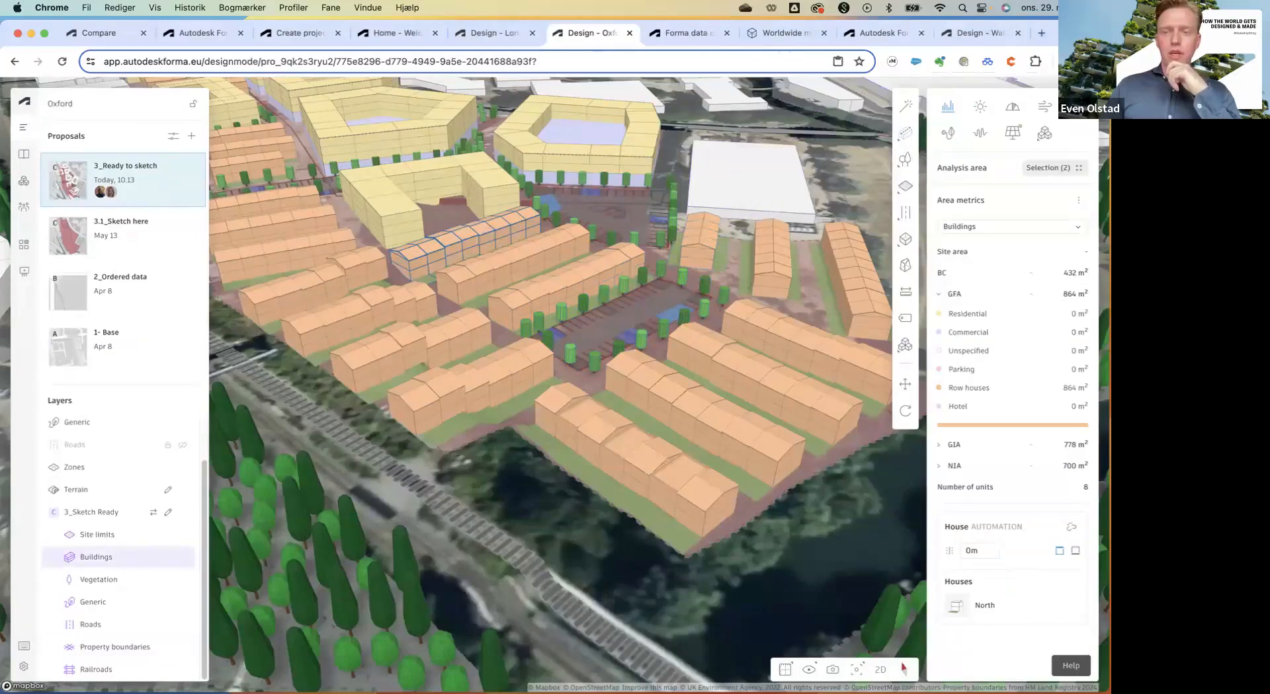
Open the 'Introduction to the sun hours analysis' help article from the Sun hours analysis.
{"action": "left_click", "coordinate": [1070, 665]}
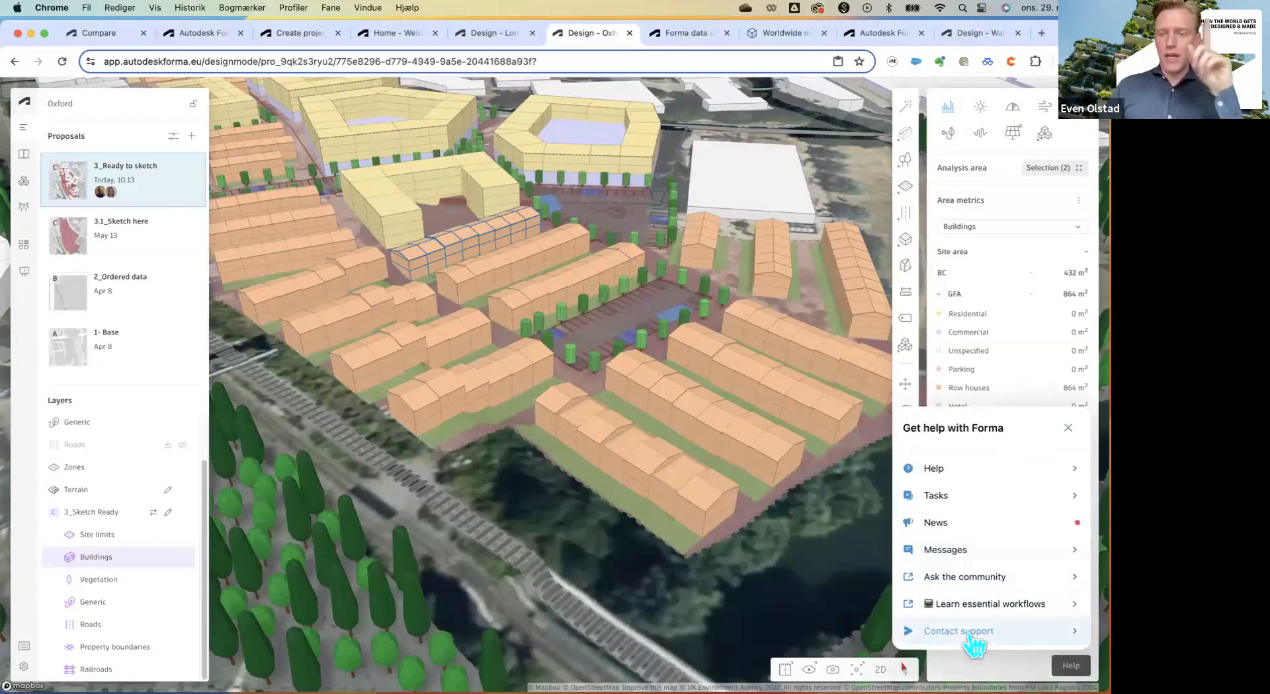
{"action": "left_click", "coordinate": [982, 109]}
{"action": "mouse_move", "coordinate": [1081, 210]}
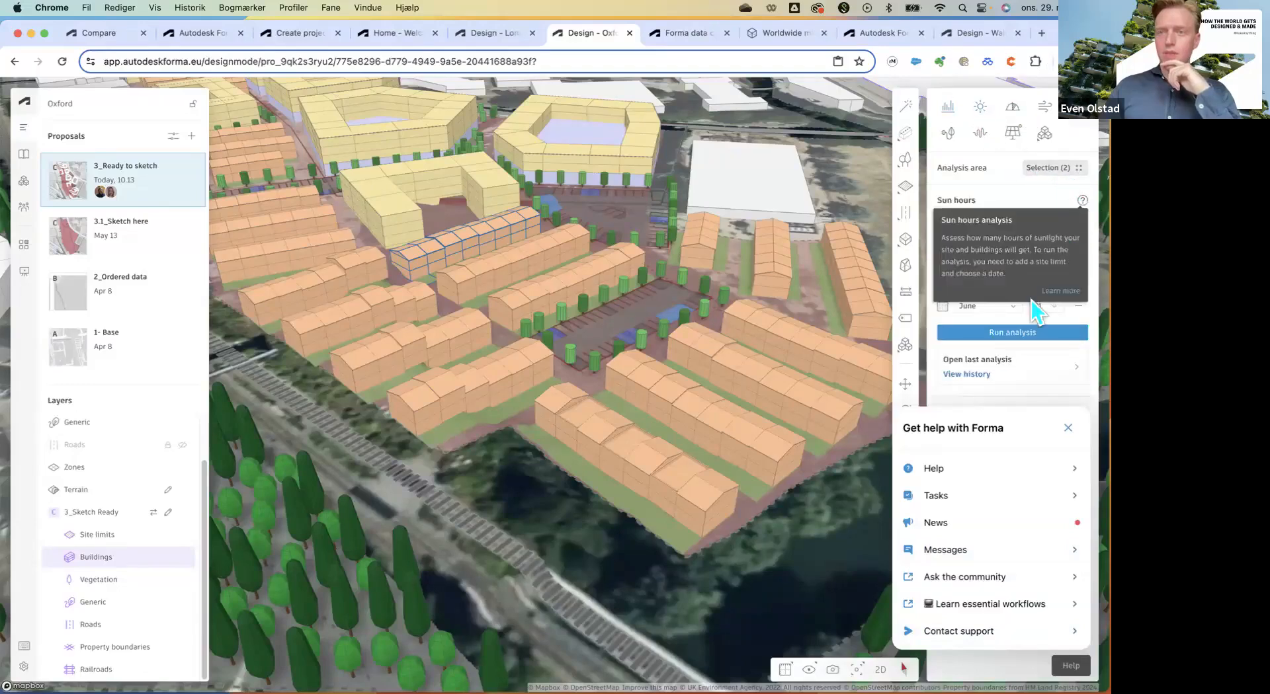
{"action": "left_click", "coordinate": [1044, 304]}
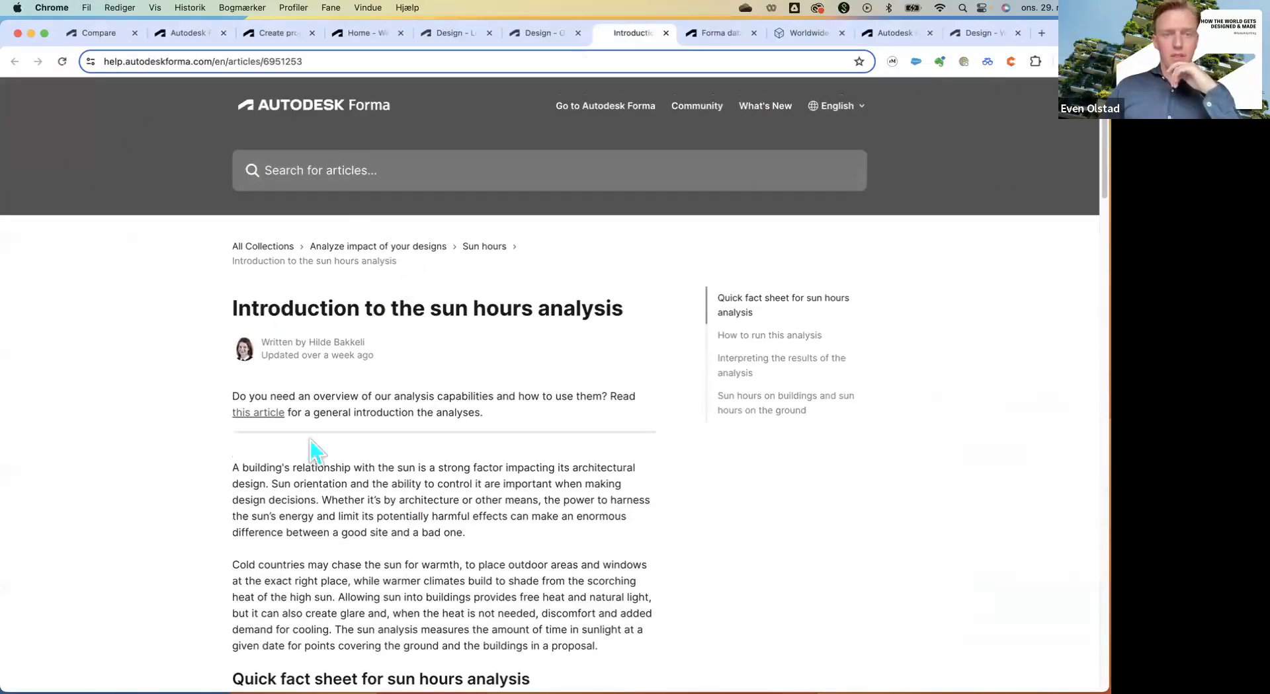
Open 'How to analyze your proposals' and read down to its table of project data per analysis.
{"action": "left_click", "coordinate": [252, 413]}
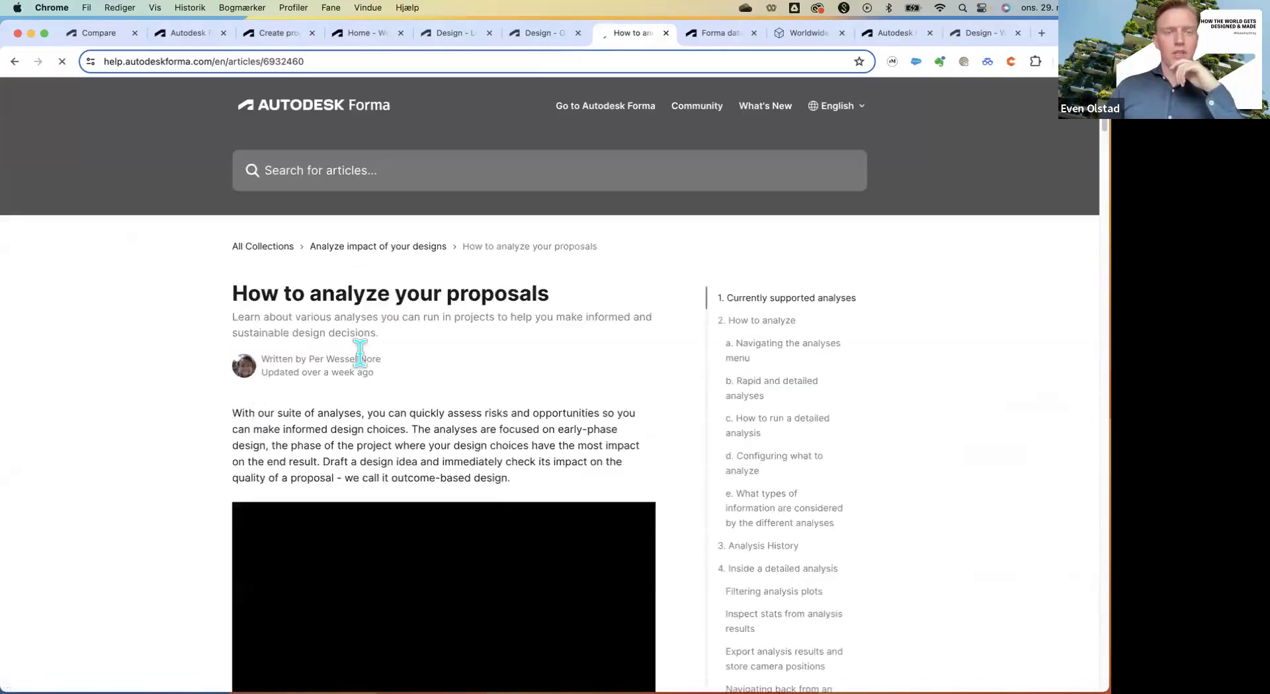
{"action": "scroll", "coordinate": [283, 381], "scroll_direction": "down", "scroll_amount": 7}
{"action": "scroll", "coordinate": [284, 380], "scroll_direction": "down", "scroll_amount": 20}
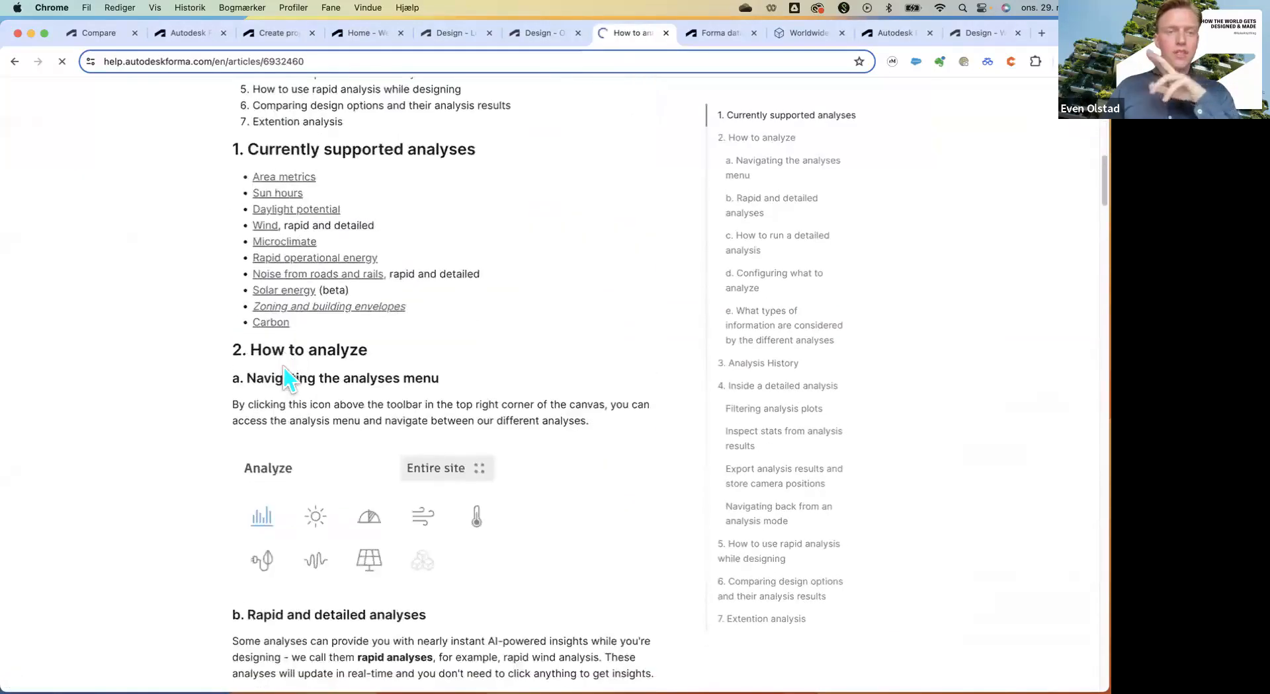
{"action": "scroll", "coordinate": [284, 380], "scroll_direction": "down", "scroll_amount": 16}
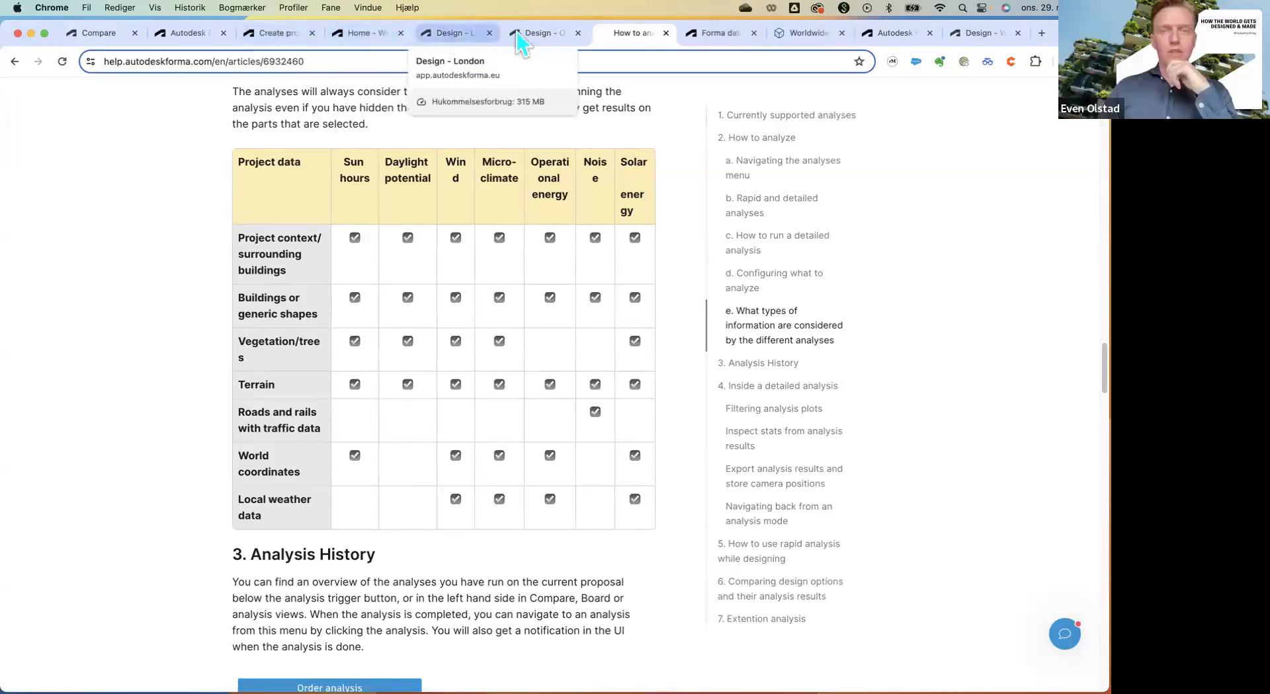
Return to the London design, close Extensions, and open the last solar energy analysis.
{"action": "left_click", "coordinate": [462, 34]}
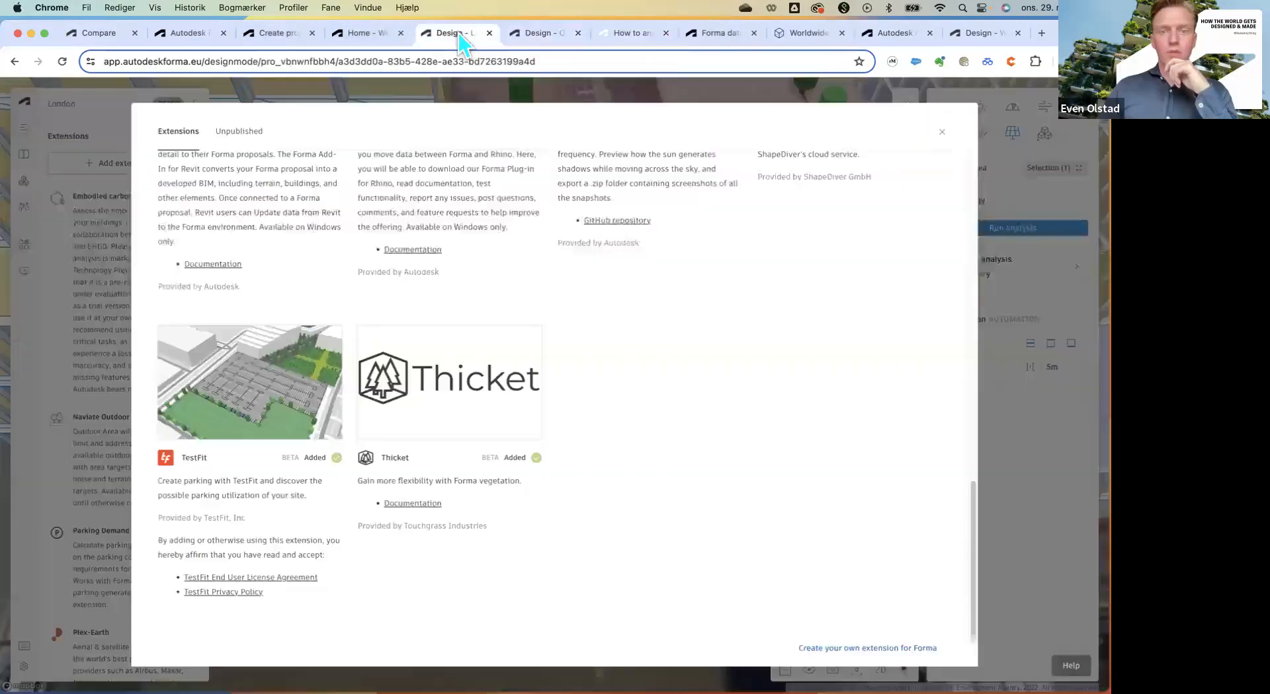
{"action": "key", "text": "Escape"}
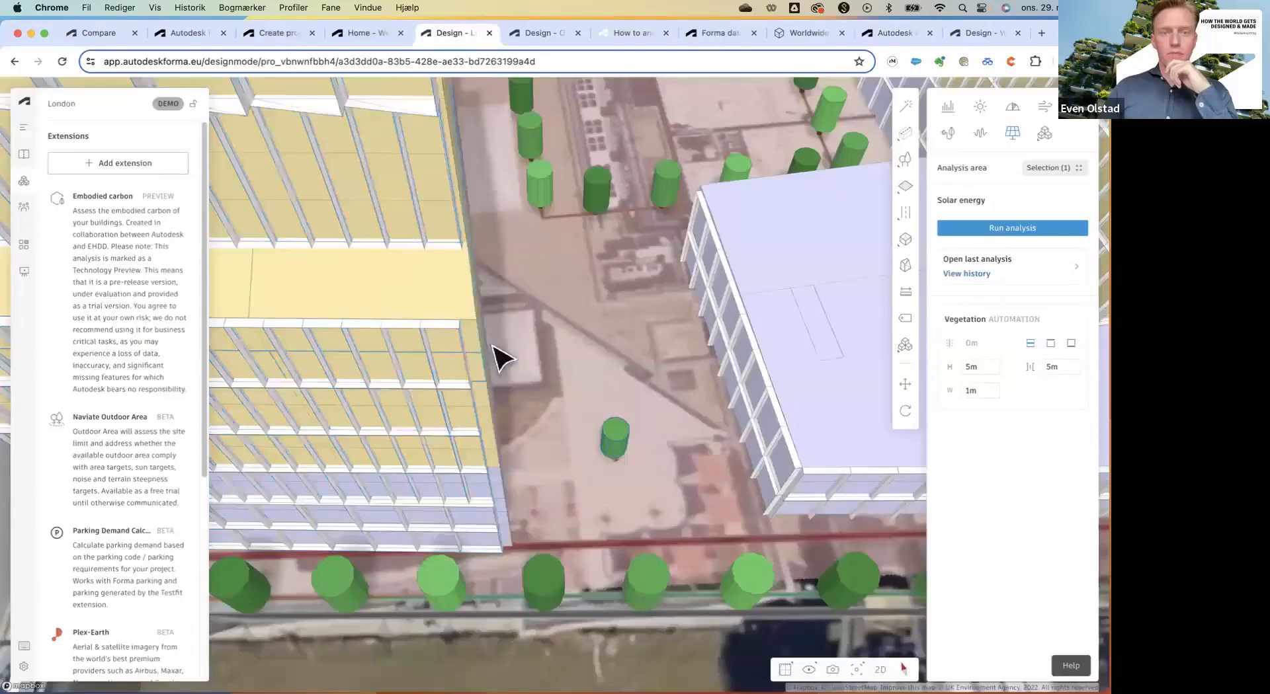
{"action": "right_click_drag", "start_coordinate": [495, 346], "coordinate": [703, 426]}
{"action": "scroll", "coordinate": [705, 428], "scroll_direction": "down", "scroll_amount": 10}
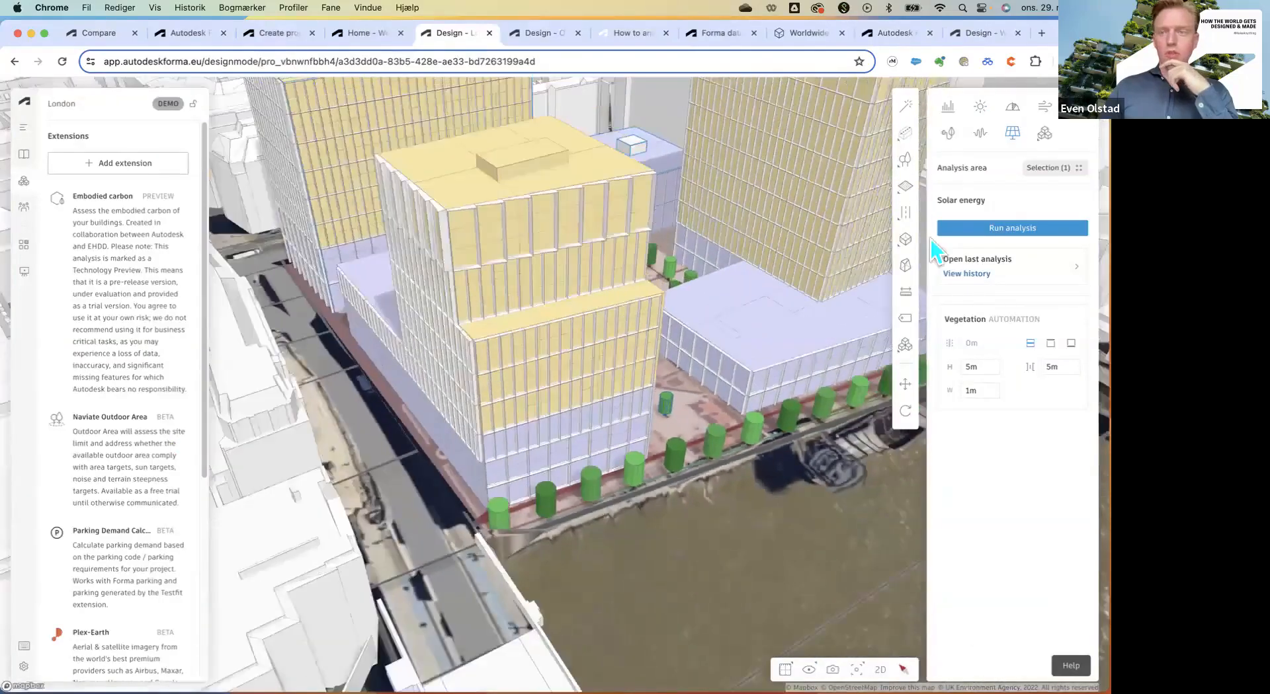
{"action": "left_click", "coordinate": [1006, 276]}
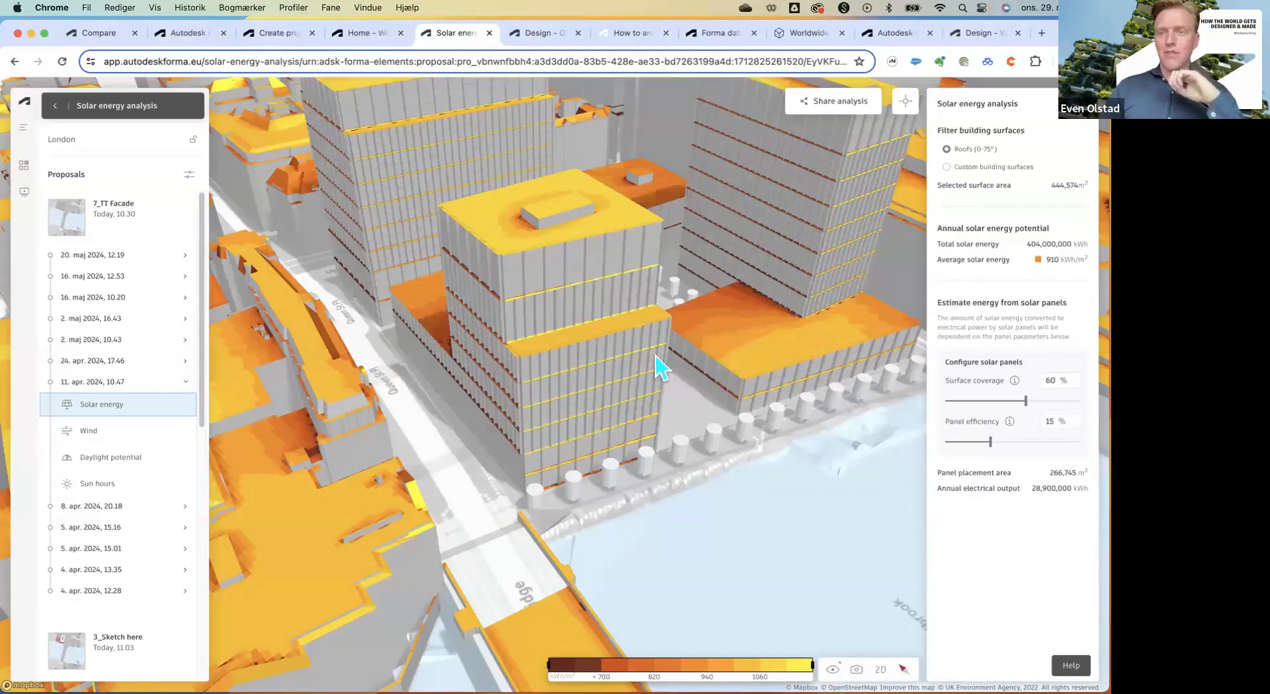
Compare the solar energy potential of two London roofs, then go back to design mode.
{"action": "scroll", "coordinate": [637, 404], "scroll_direction": "down", "scroll_amount": 2}
{"action": "left_click", "coordinate": [726, 368]}
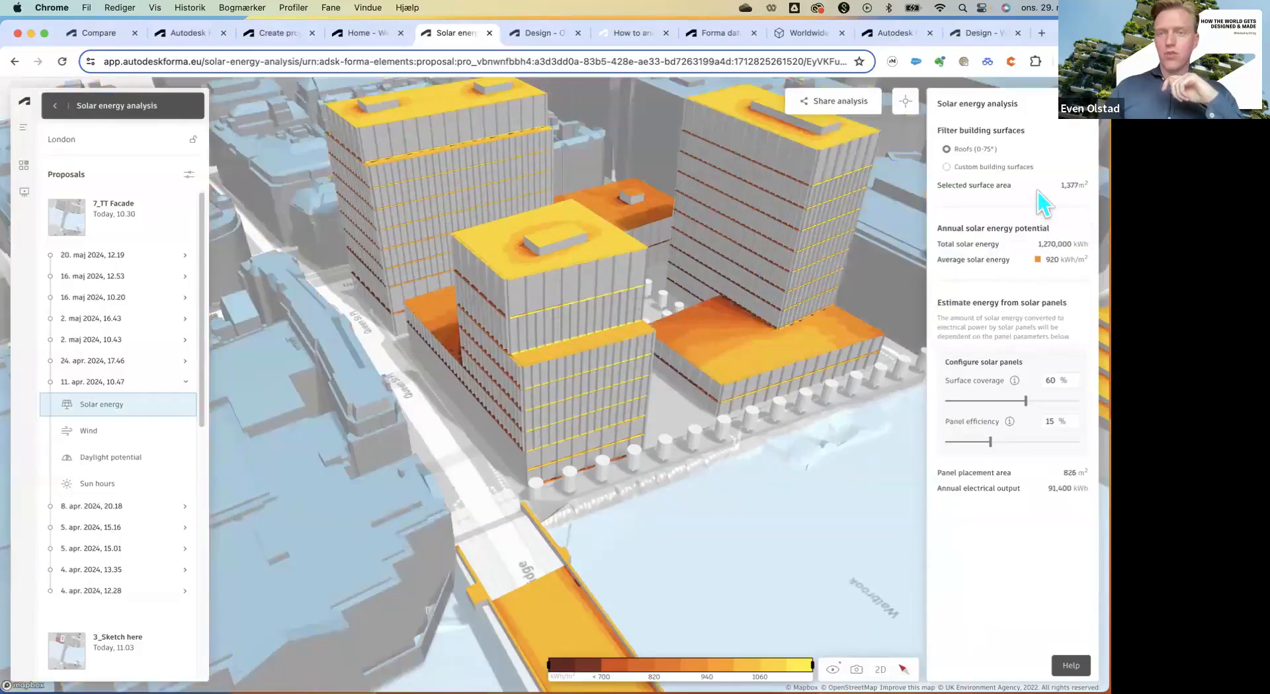
{"action": "left_click", "coordinate": [506, 259]}
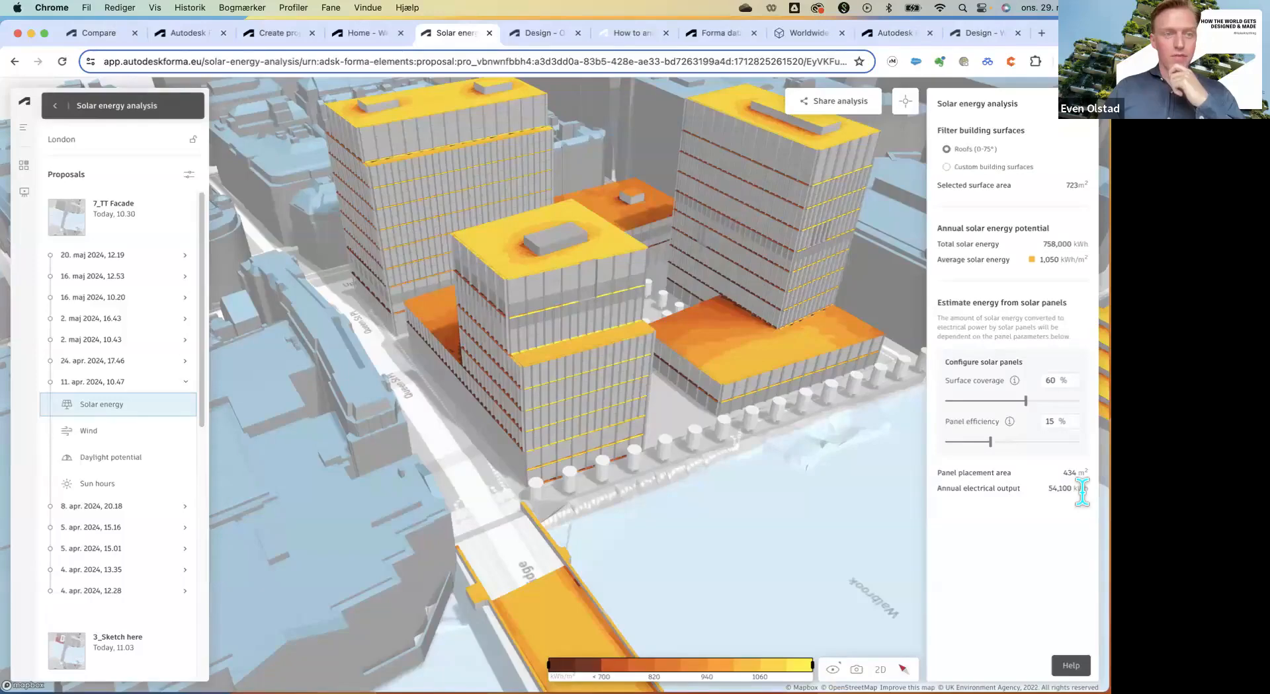
{"action": "scroll", "coordinate": [332, 553], "scroll_direction": "down", "scroll_amount": 4}
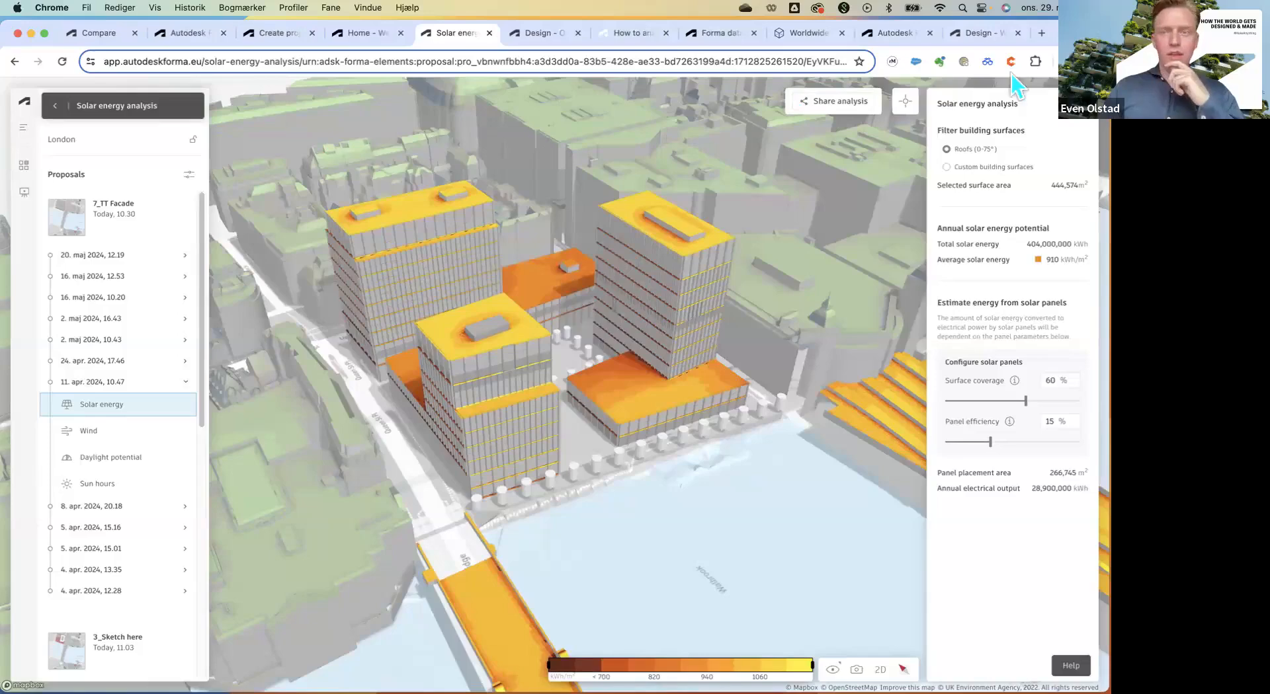
{"action": "left_click", "coordinate": [57, 111]}
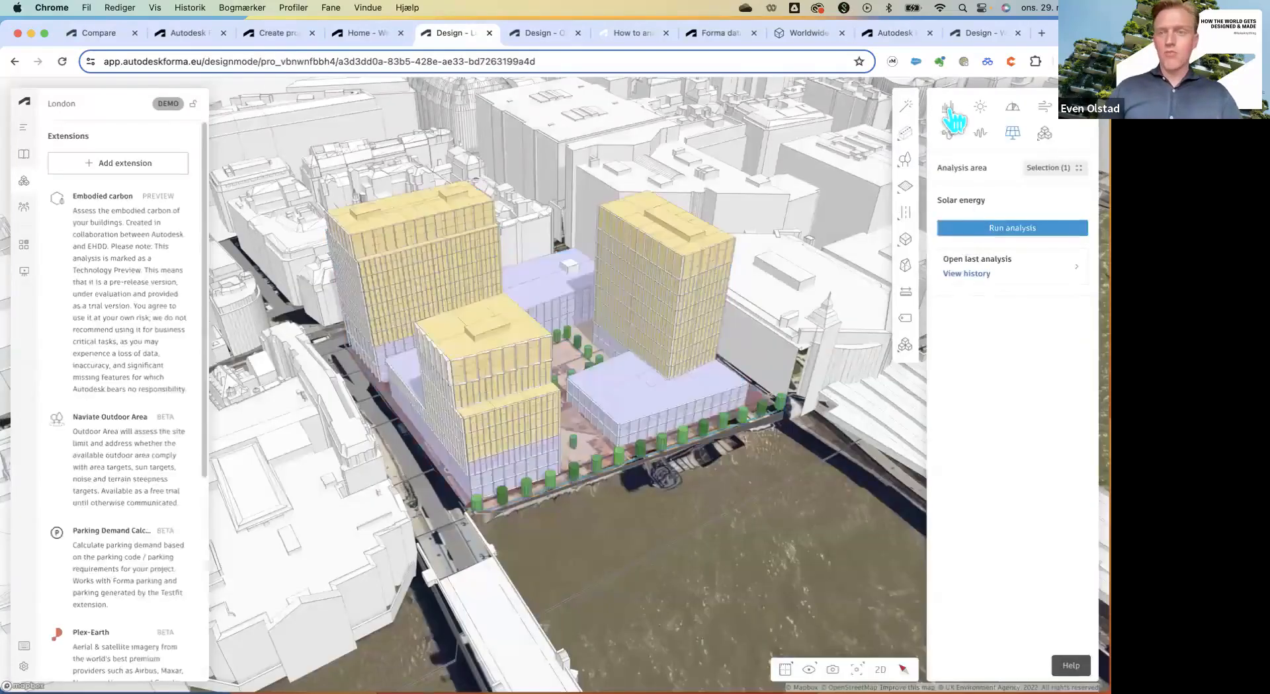
Show the area metrics (GEA 120,126 m², 270 units) and export them as CSV.
{"action": "left_click", "coordinate": [952, 111]}
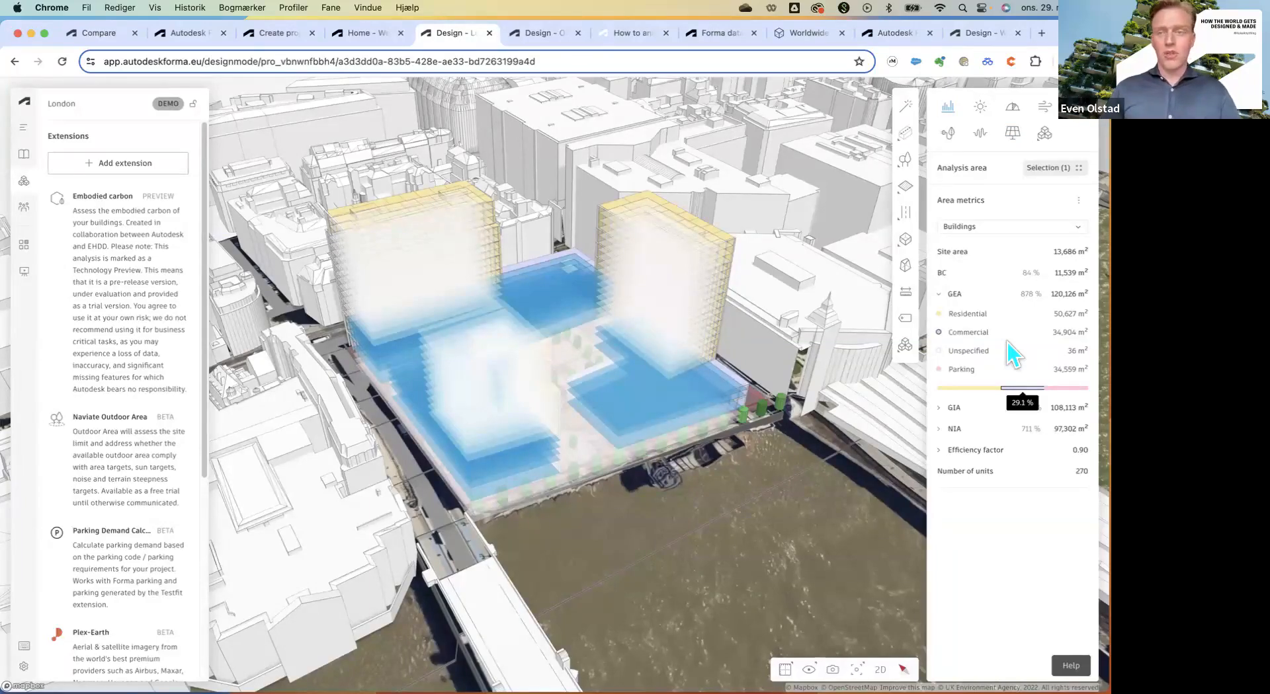
{"action": "left_click", "coordinate": [1078, 201]}
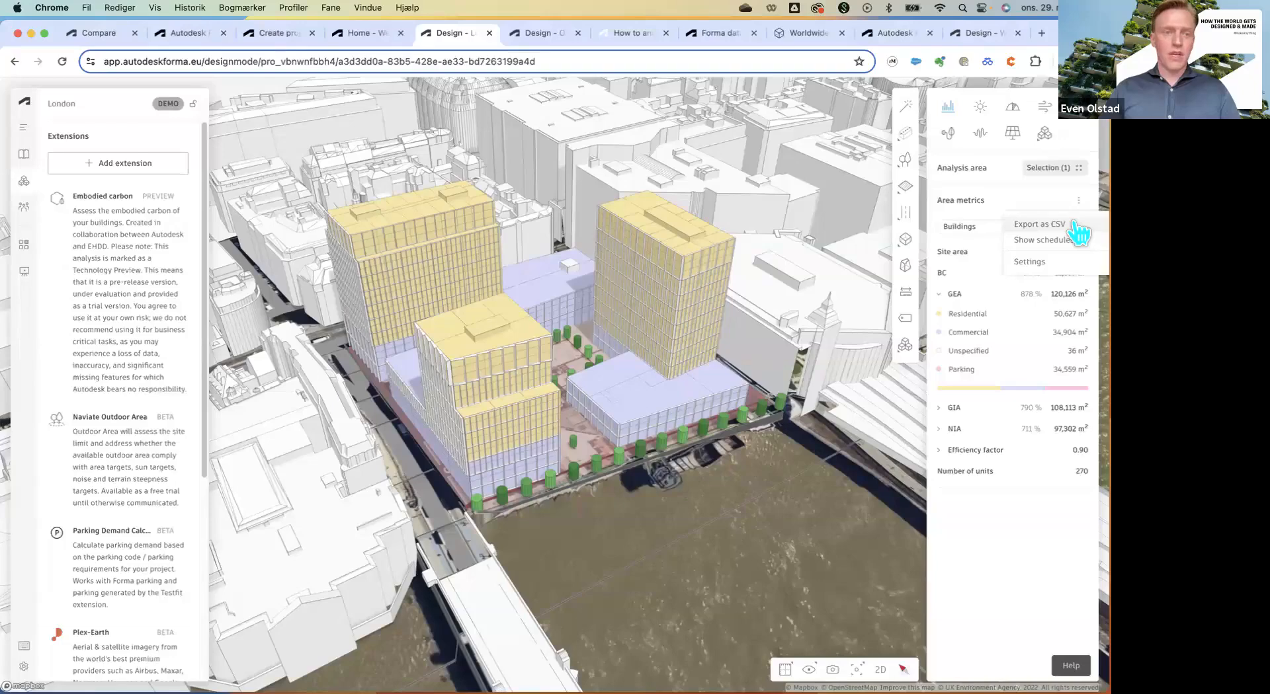
{"action": "left_click", "coordinate": [1074, 224]}
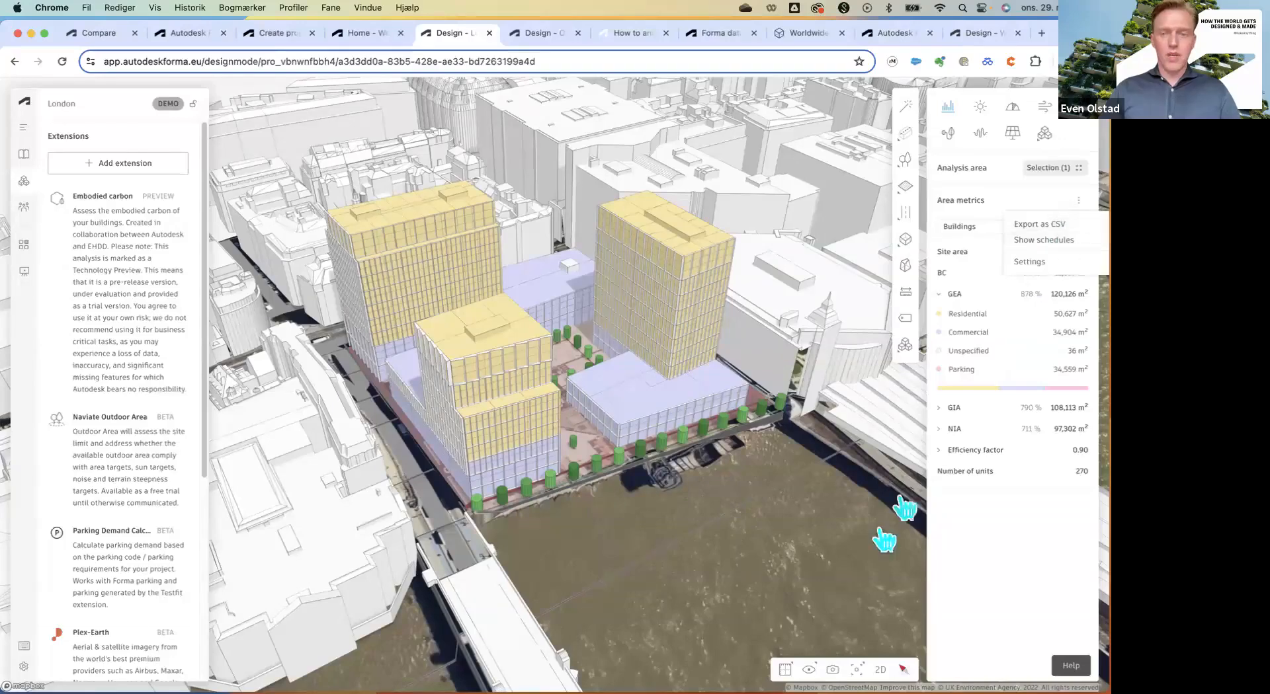
List the proposal's saved camera positions, then open its board overview.
{"action": "left_click", "coordinate": [833, 669]}
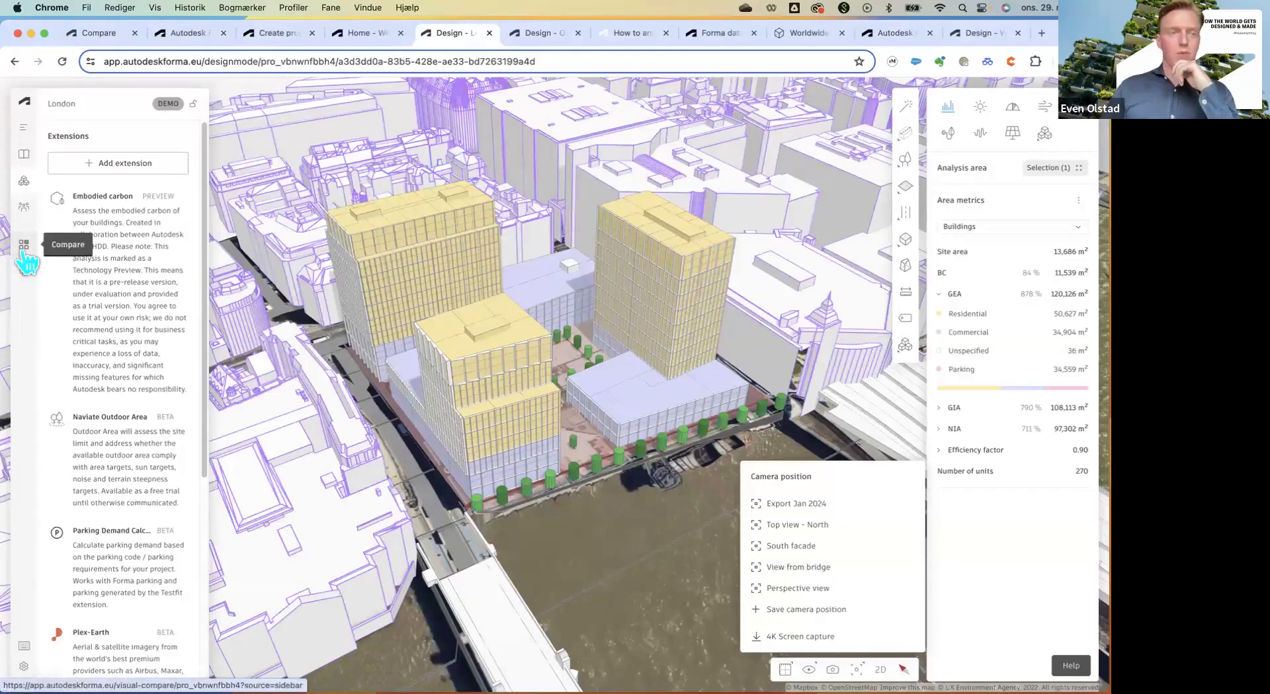
{"action": "left_click", "coordinate": [25, 274]}
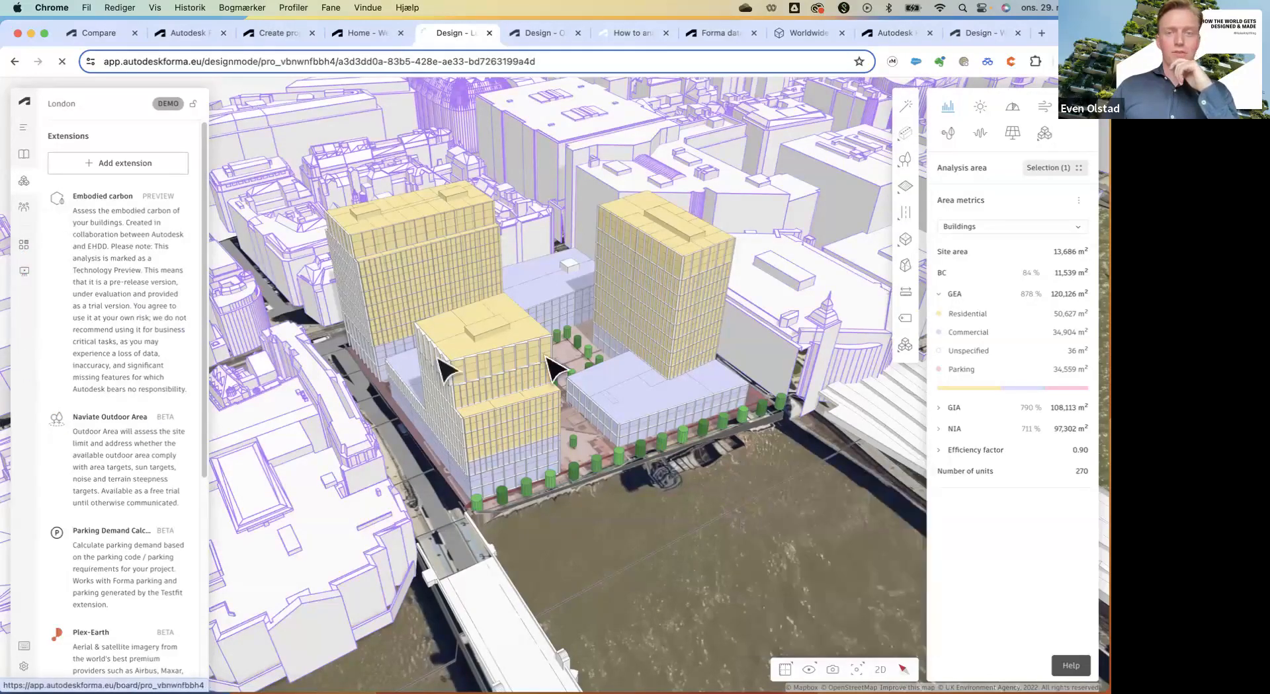